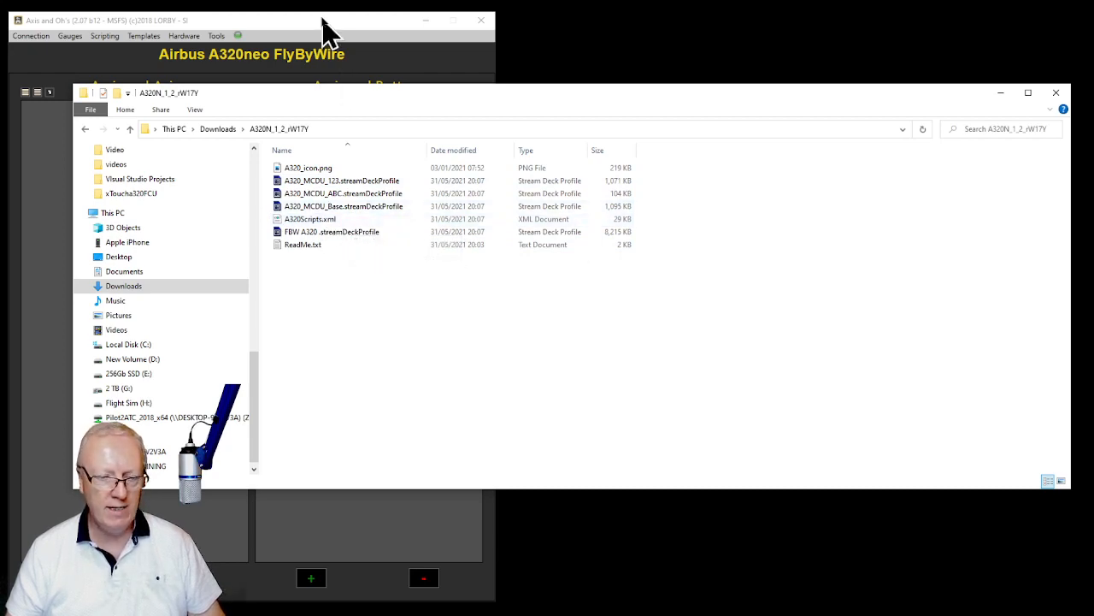
- Clear the file browser window out of the way and move the Axis and Ohs window toward the middle of the desktop
left_click_drag(745, 103, 1093, 162)
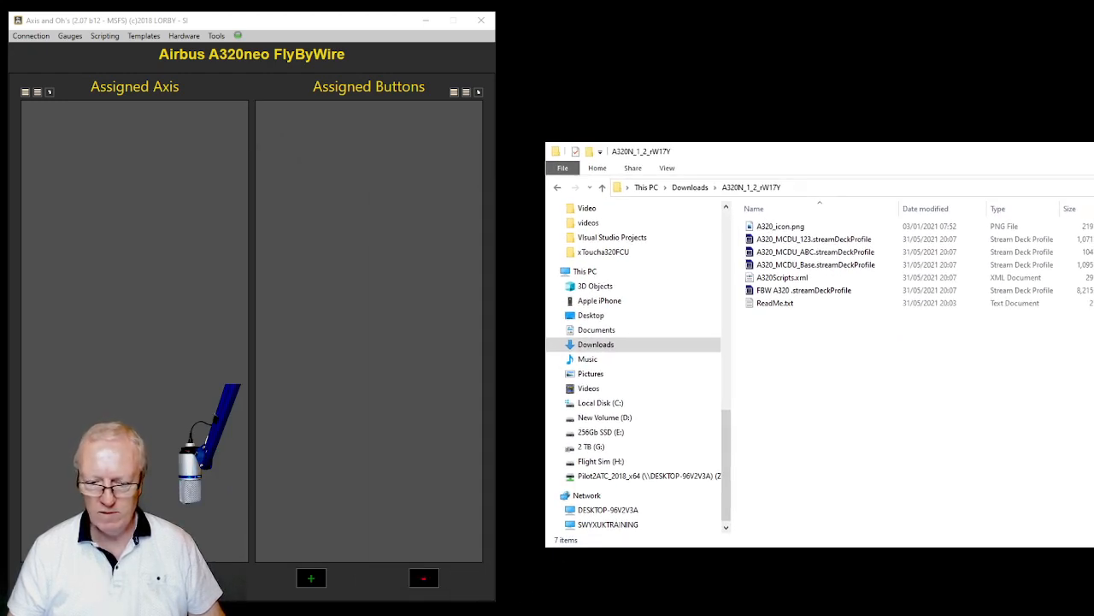
left_click(1093, 152)
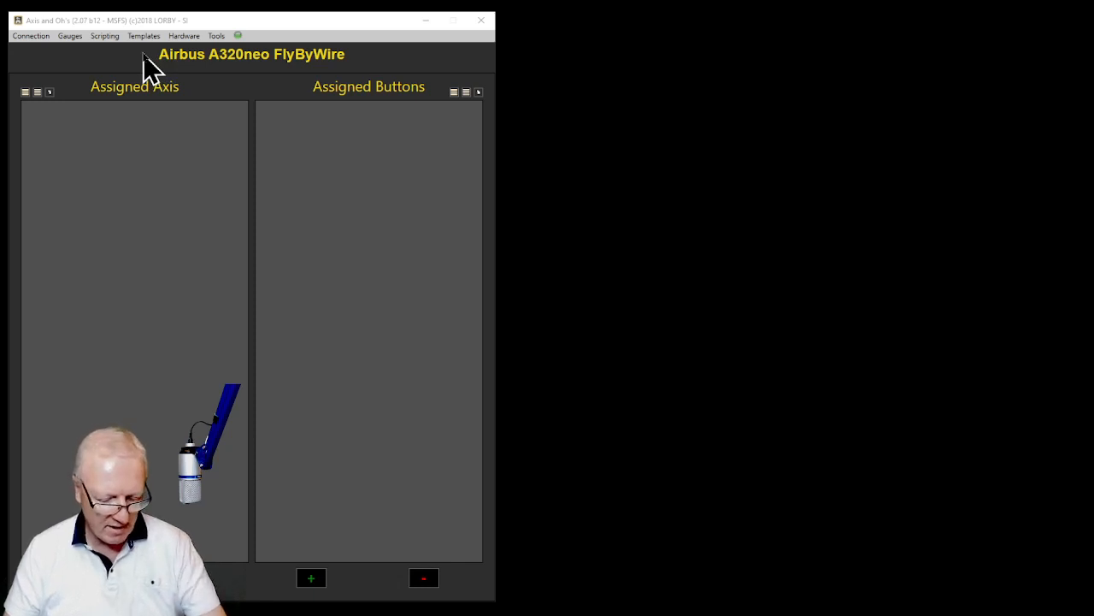
left_click_drag(272, 24, 609, 40)
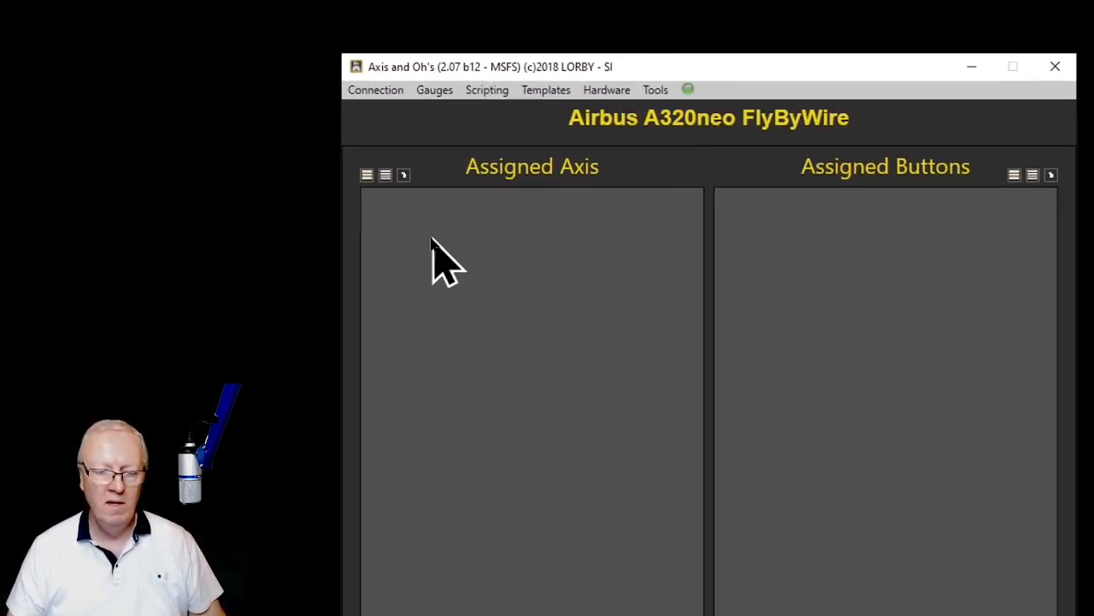
- Load A320Scripts.xml from the A320N_1_2_rW17Y folder in Downloads for a script import
left_click(487, 91)
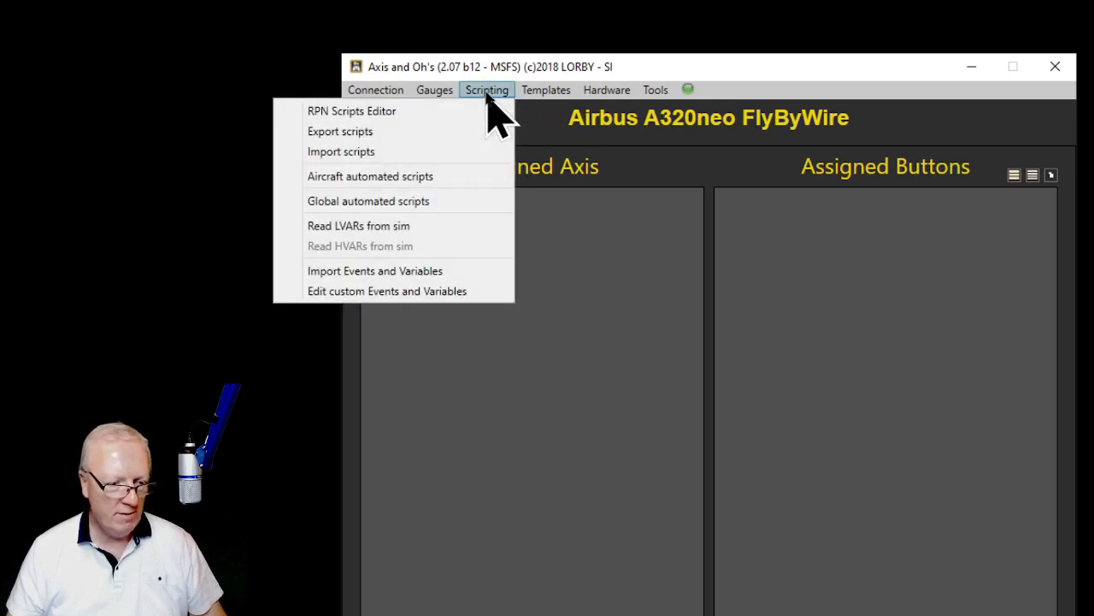
left_click(445, 154)
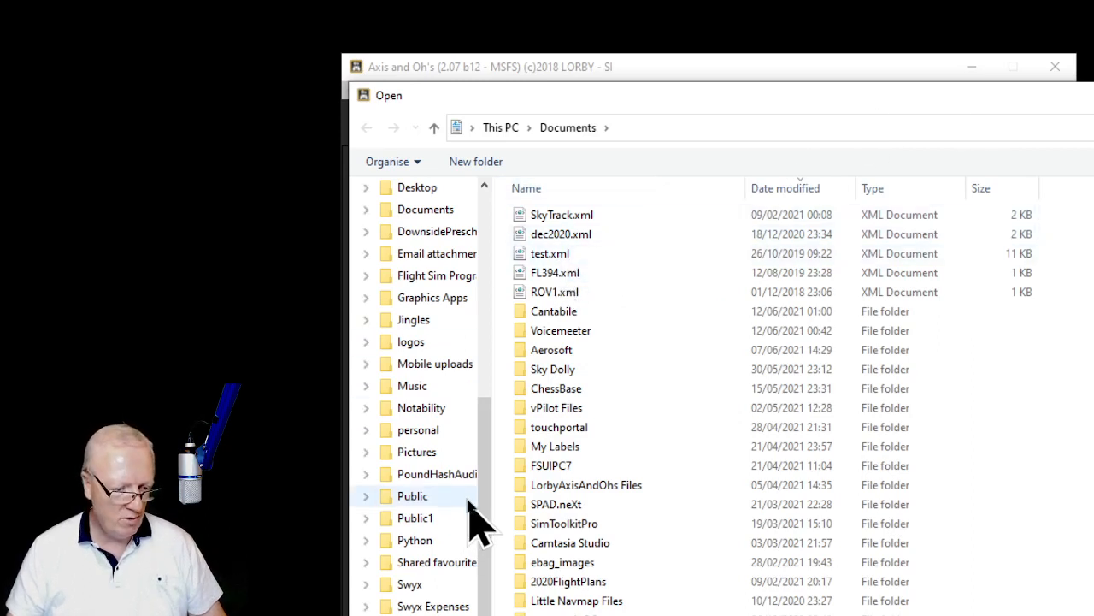
left_click_drag(483, 521, 465, 245)
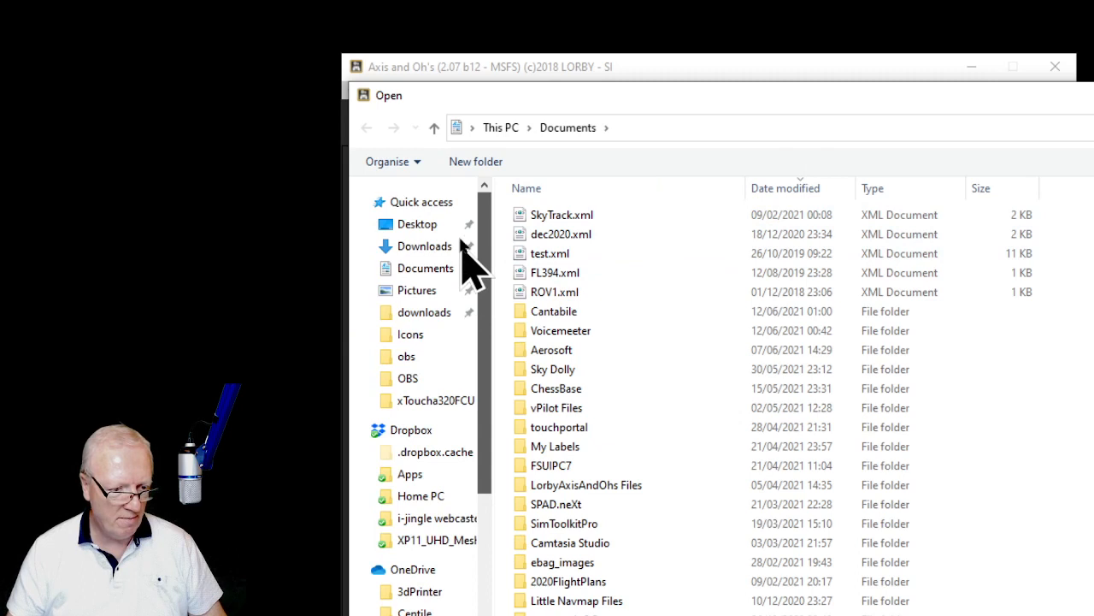
left_click(422, 313)
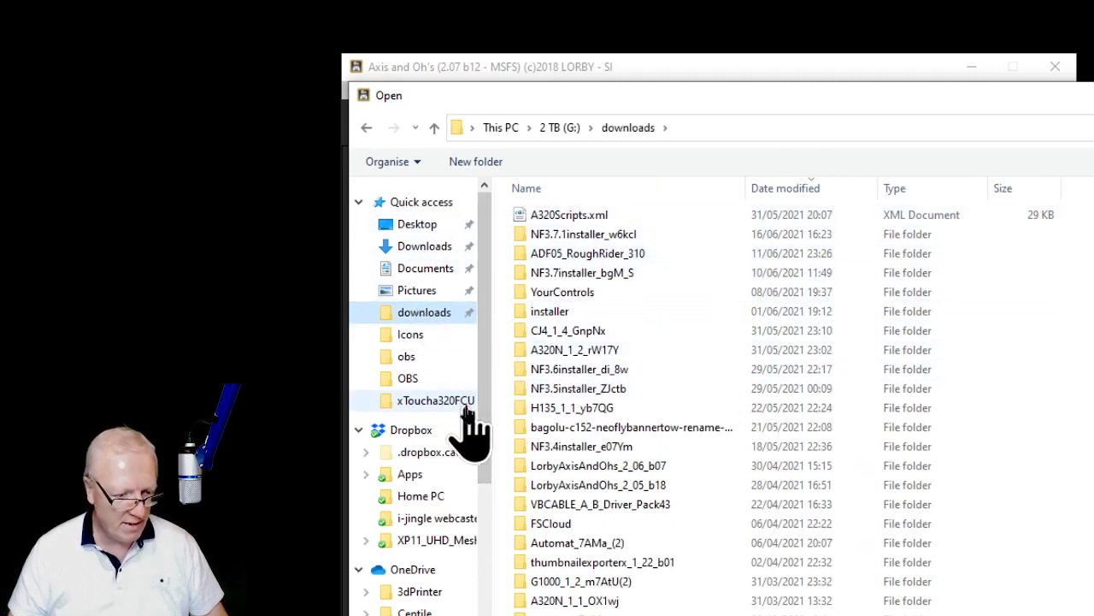
left_click(428, 247)
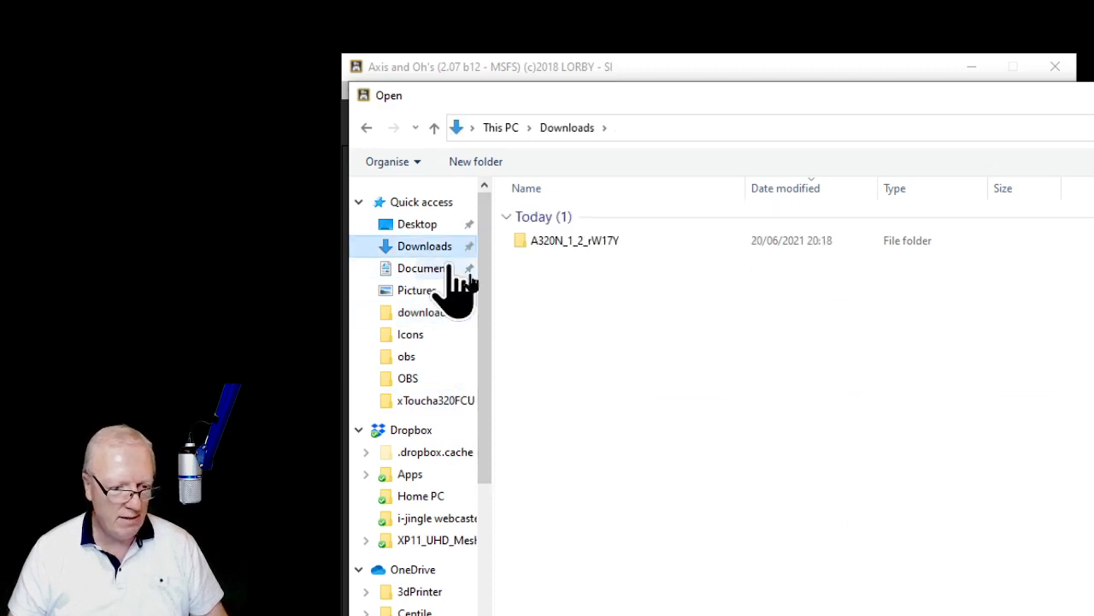
double_click(574, 242)
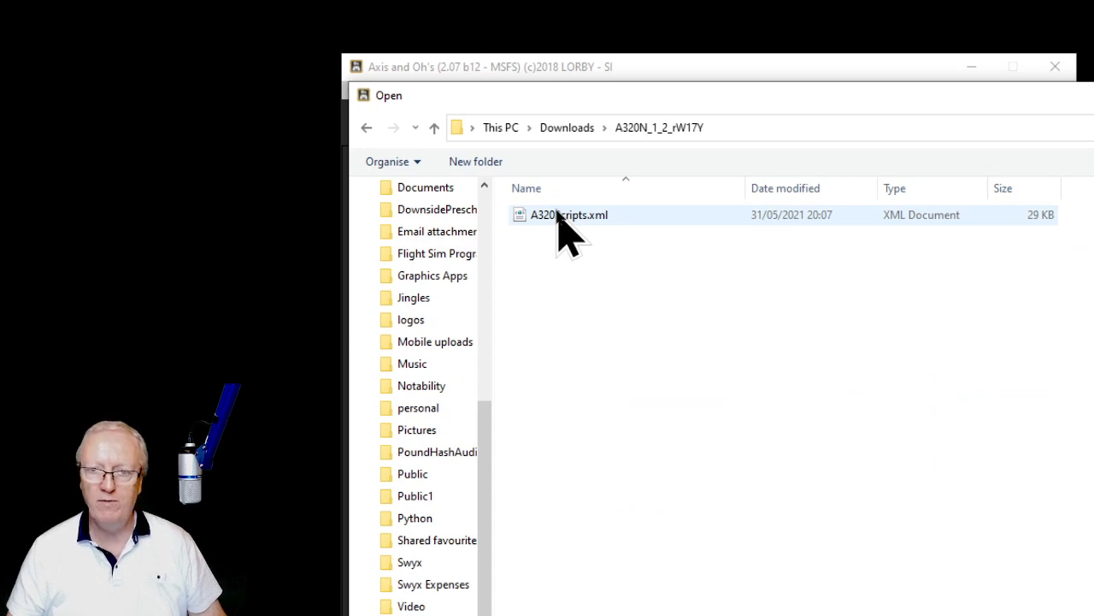
left_click(559, 215)
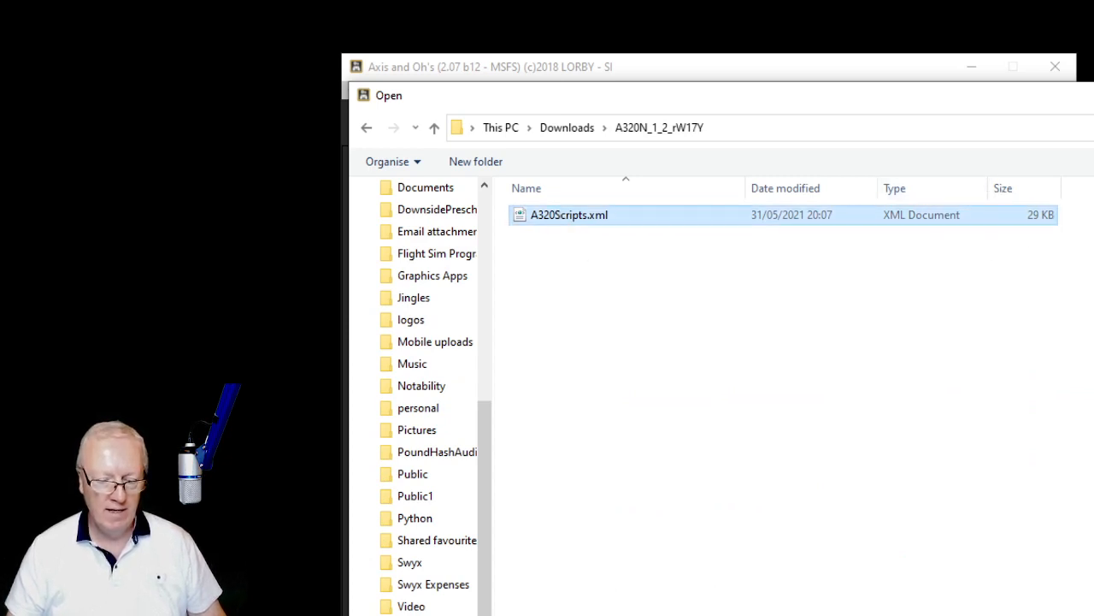
left_click_drag(1093, 615, 1067, 562)
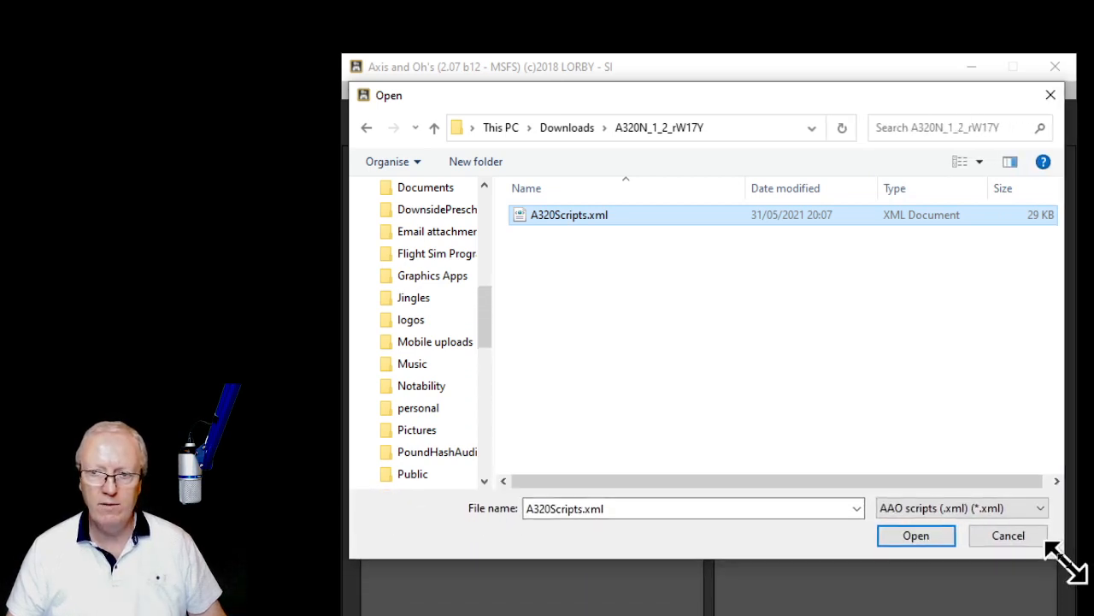
left_click(927, 537)
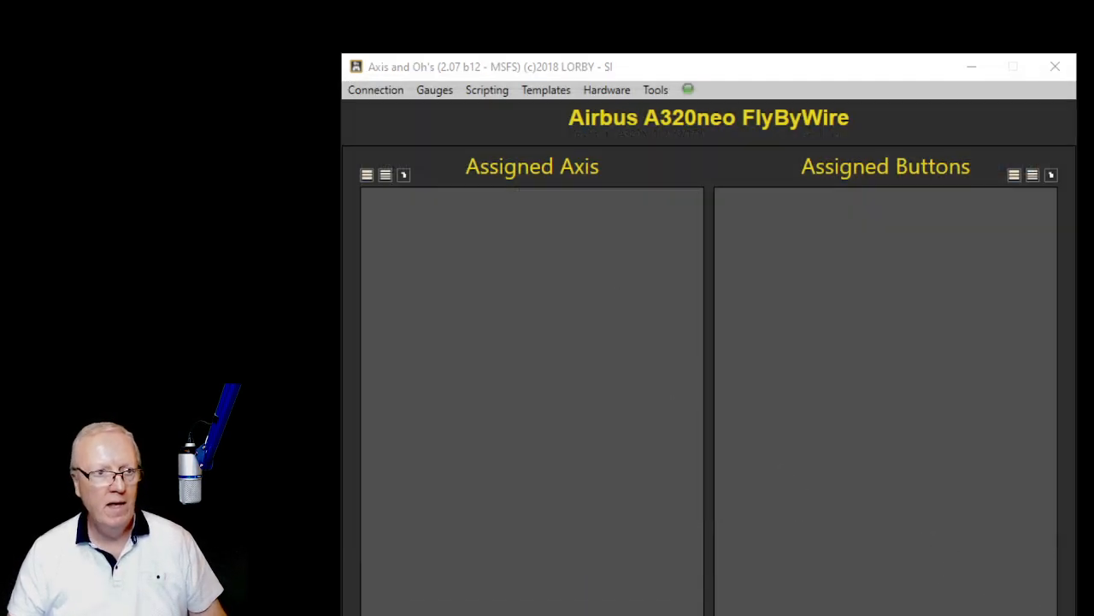
- Mark all script groups, from A320 AP through Basic, for import and cancel the script import
left_click_drag(897, 100, 904, 130)
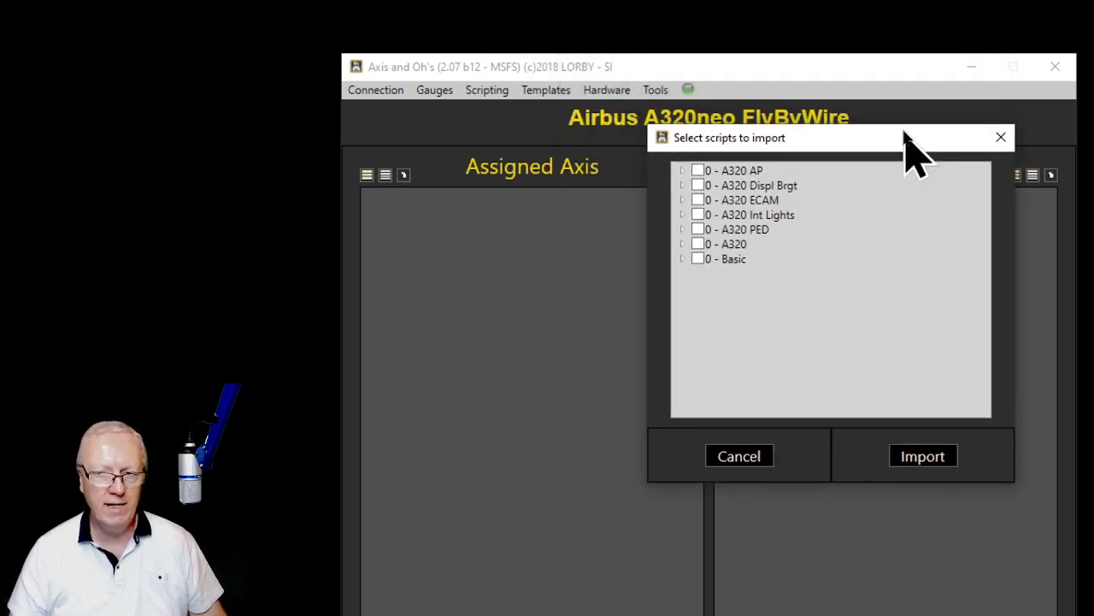
left_click(697, 170)
left_click(697, 185)
left_click(698, 200)
left_click(698, 214)
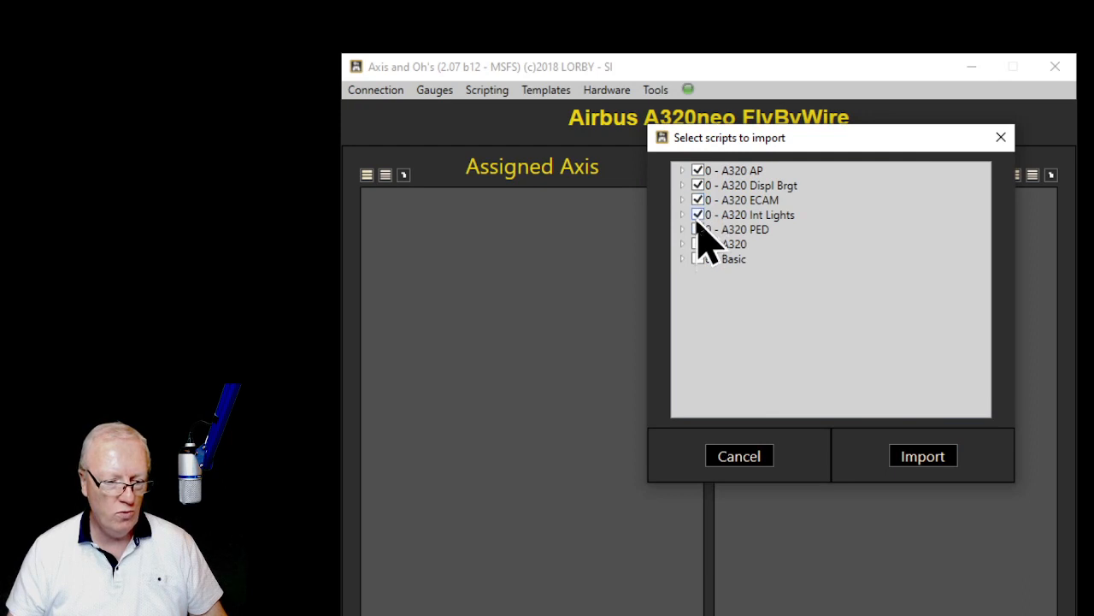
left_click(698, 229)
left_click(698, 244)
left_click(698, 258)
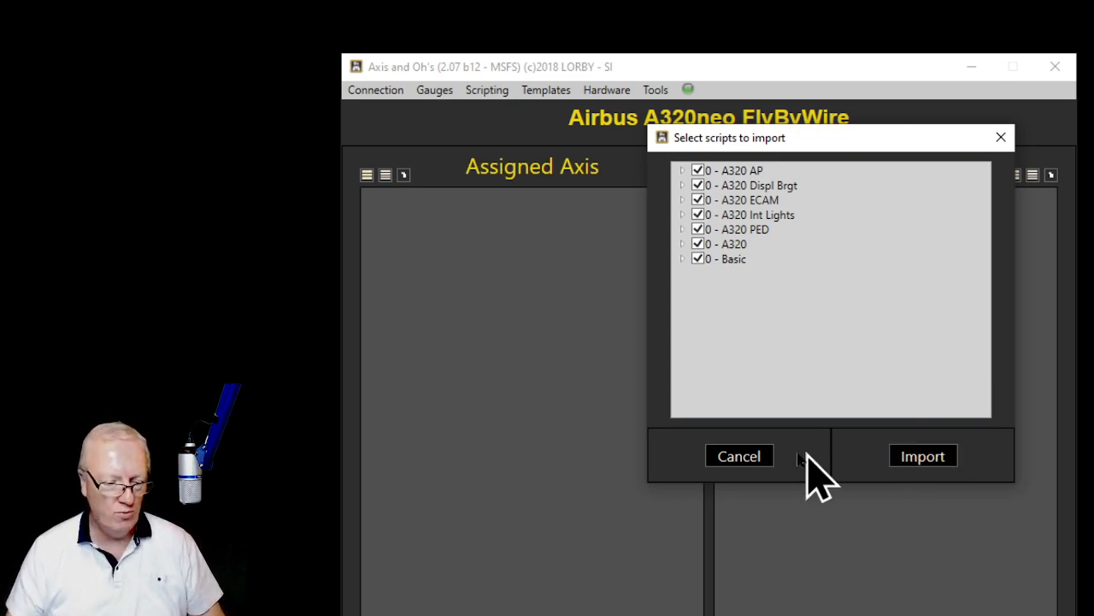
left_click(740, 458)
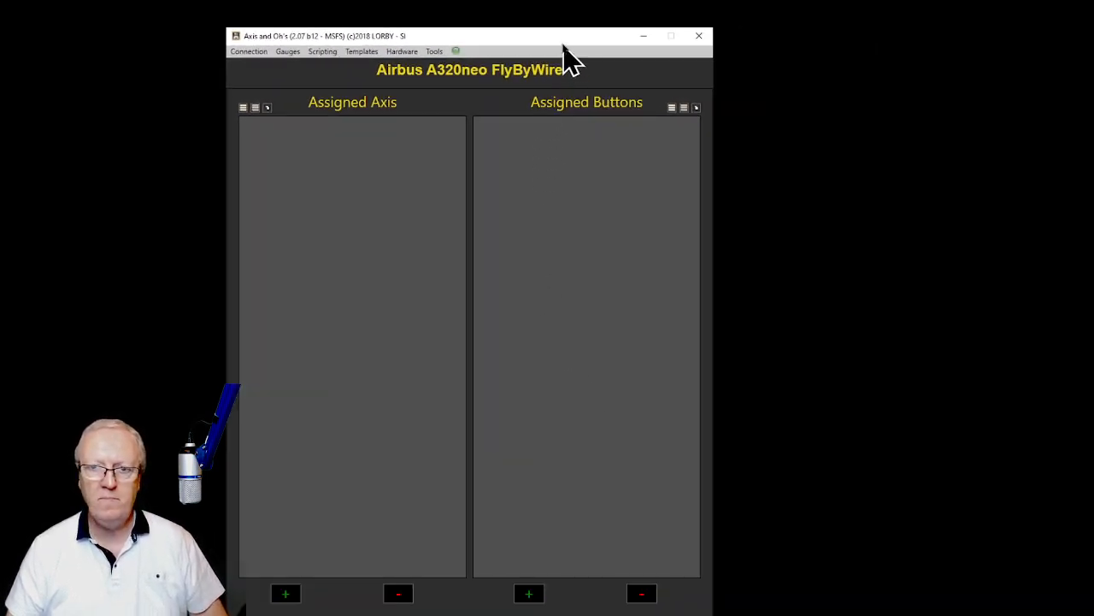
- Open a new button assignment beside the main window and bring its simulator event selector fully into view
left_click_drag(562, 40, 364, 33)
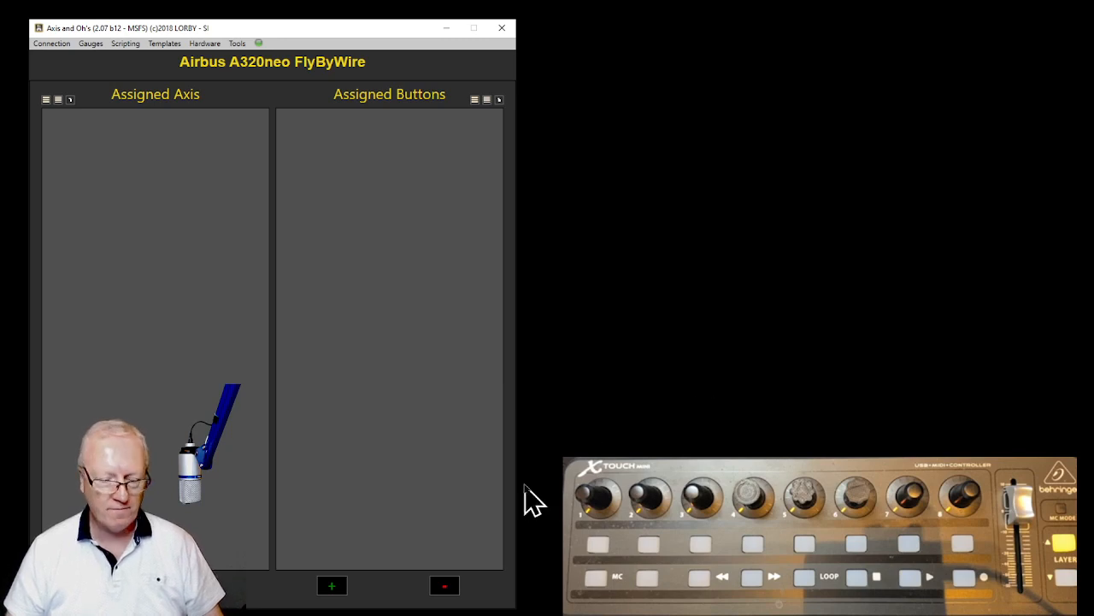
left_click(333, 587)
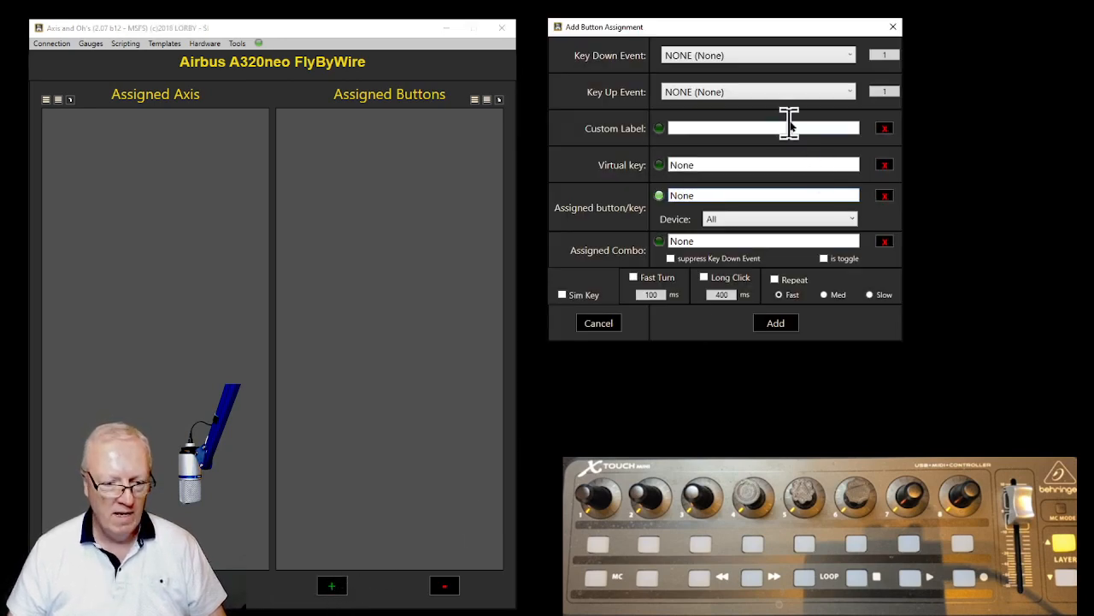
left_click(851, 54)
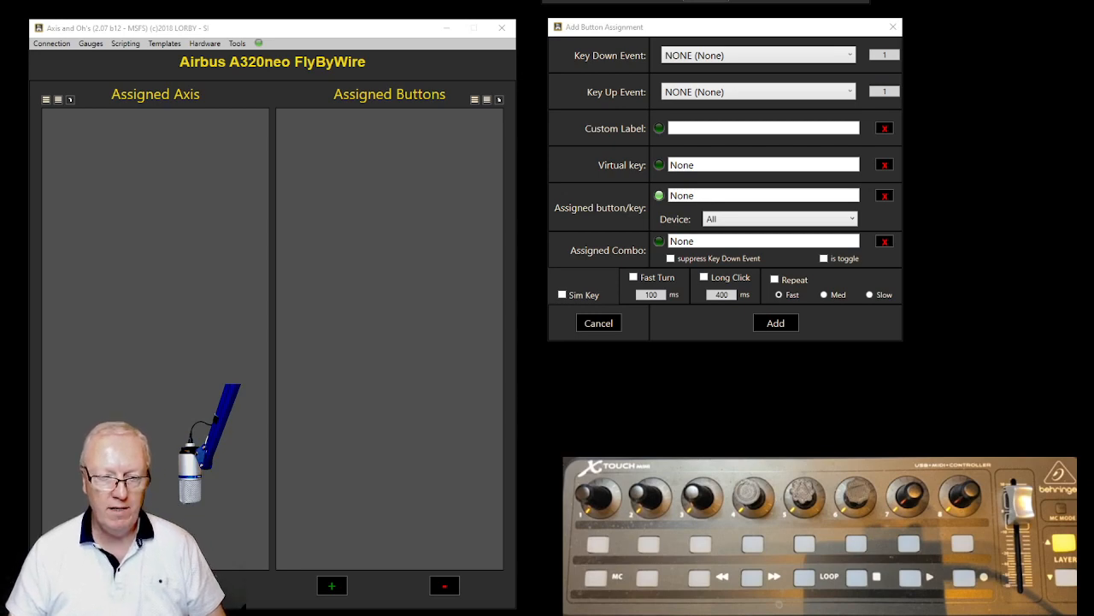
left_click_drag(761, 0, 824, 37)
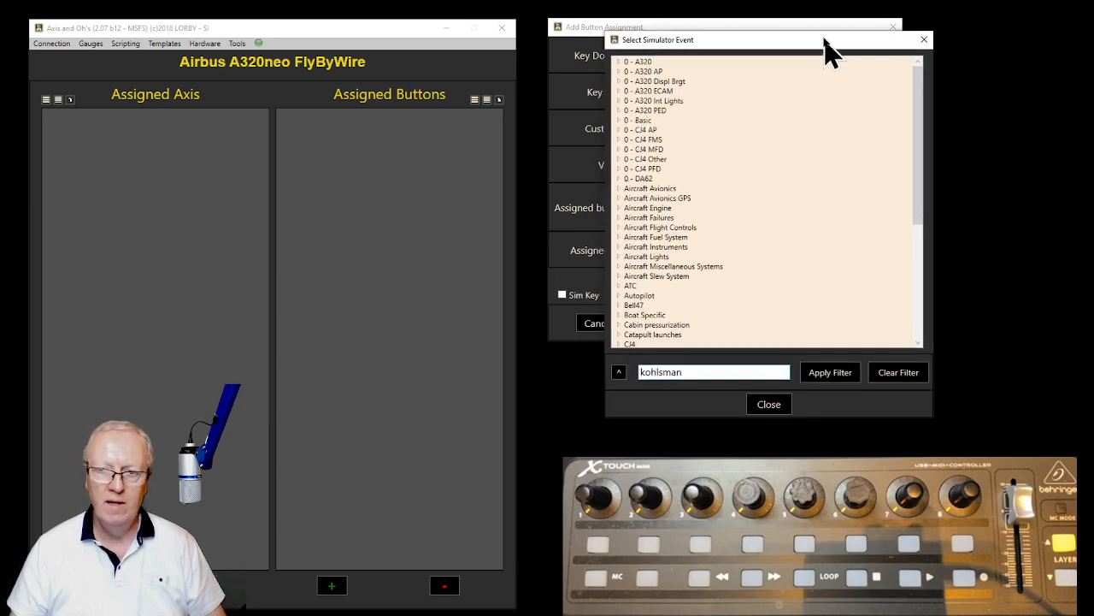
left_click(923, 39)
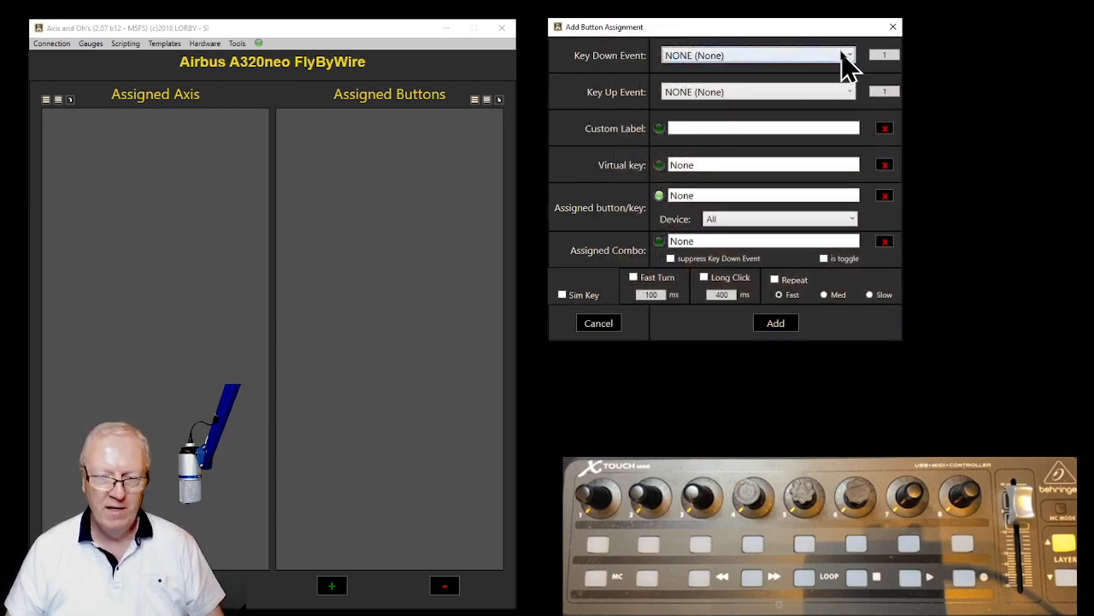
- Filter events by "kohlsman" and add KOHLSMAN_DEC as the key-down event for a left turn of X-TOUCH MINI CHN: 10 EVT: 3001
left_click(814, 64)
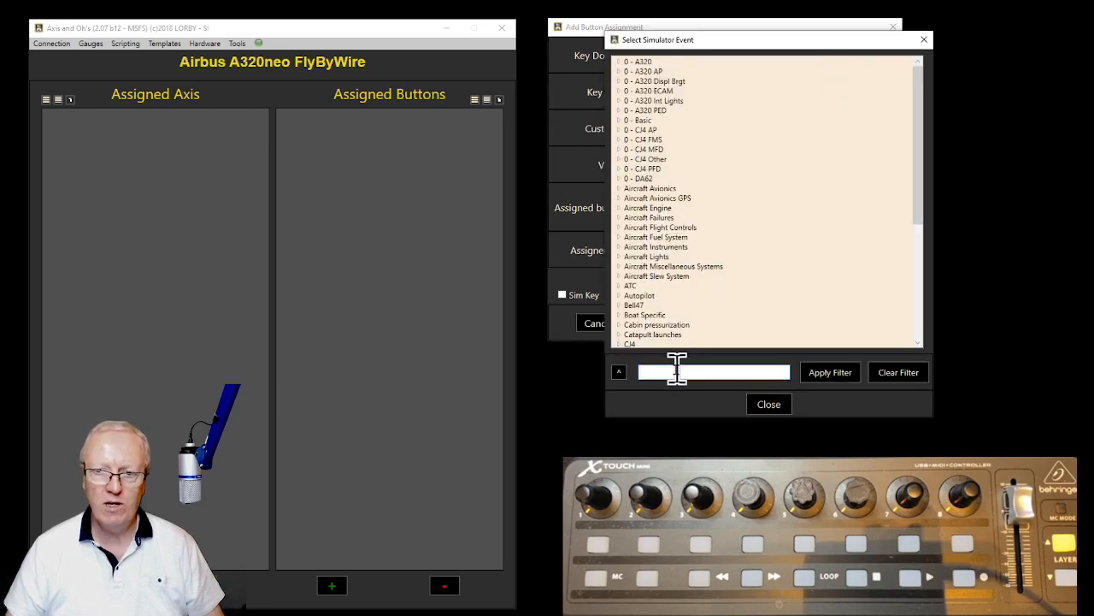
type("kohlsman")
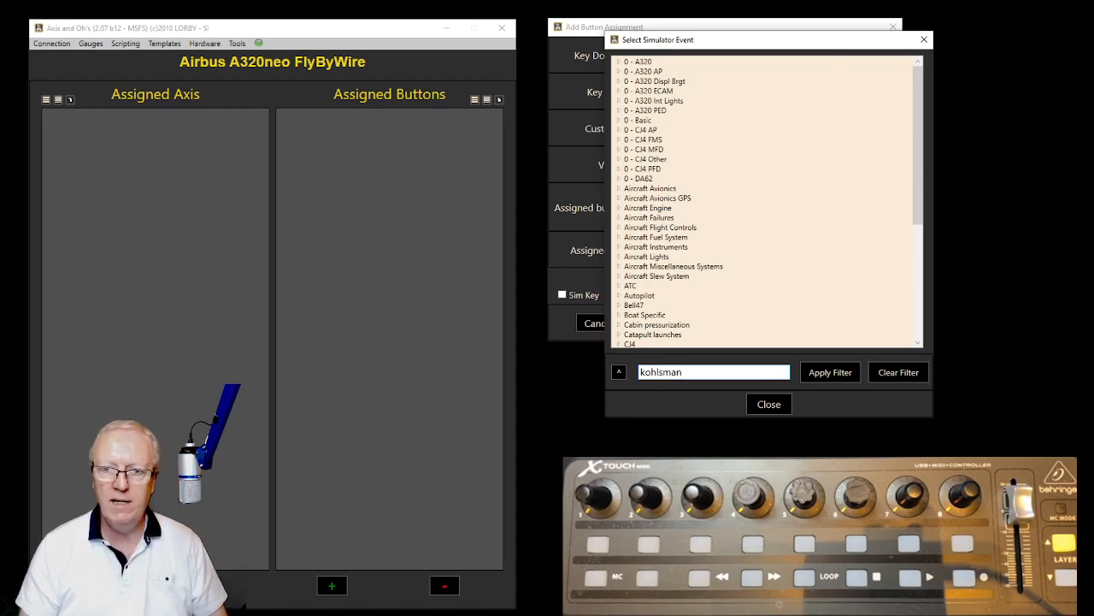
key("Return")
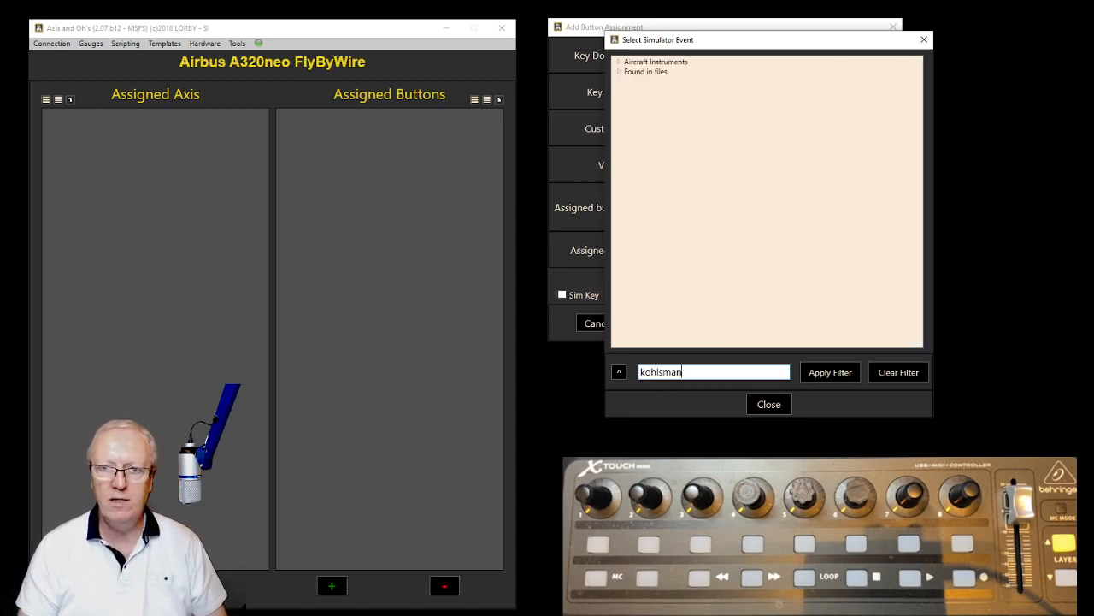
left_click(620, 63)
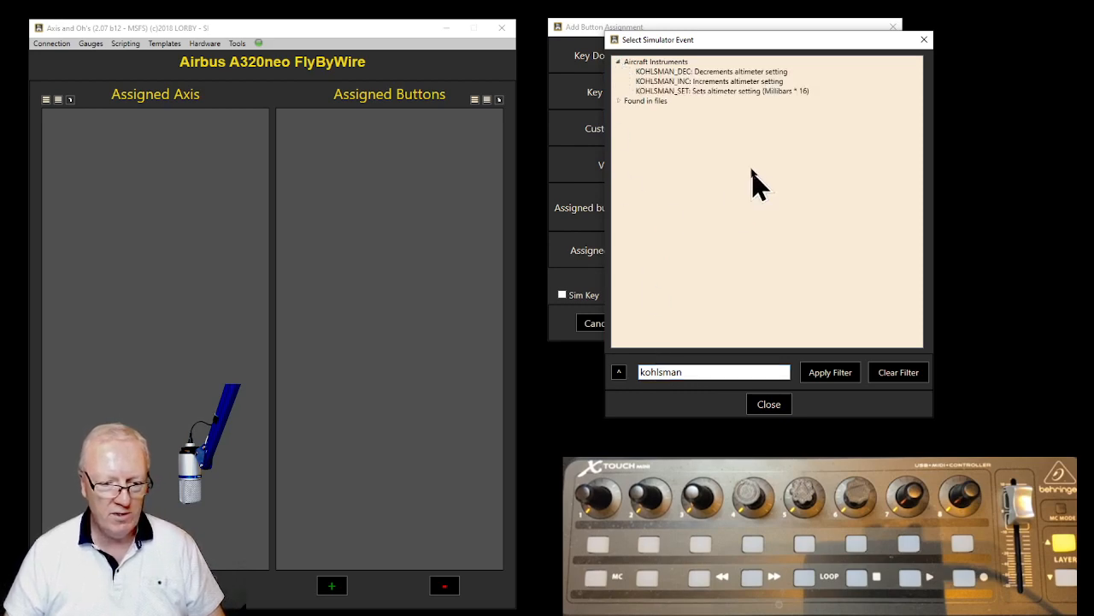
left_click(708, 72)
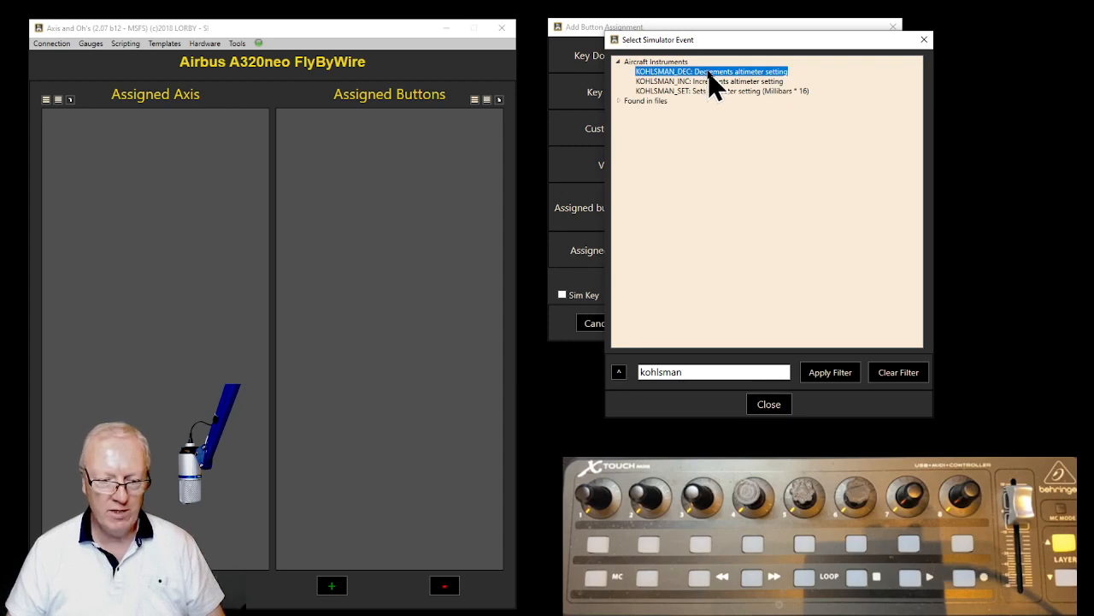
double_click(709, 73)
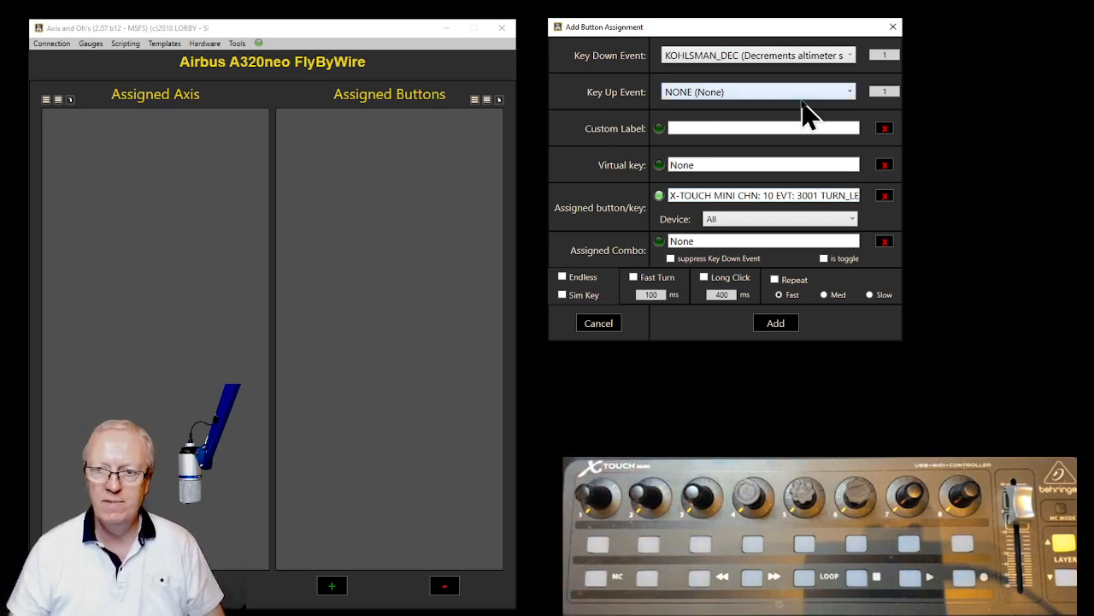
left_click(776, 323)
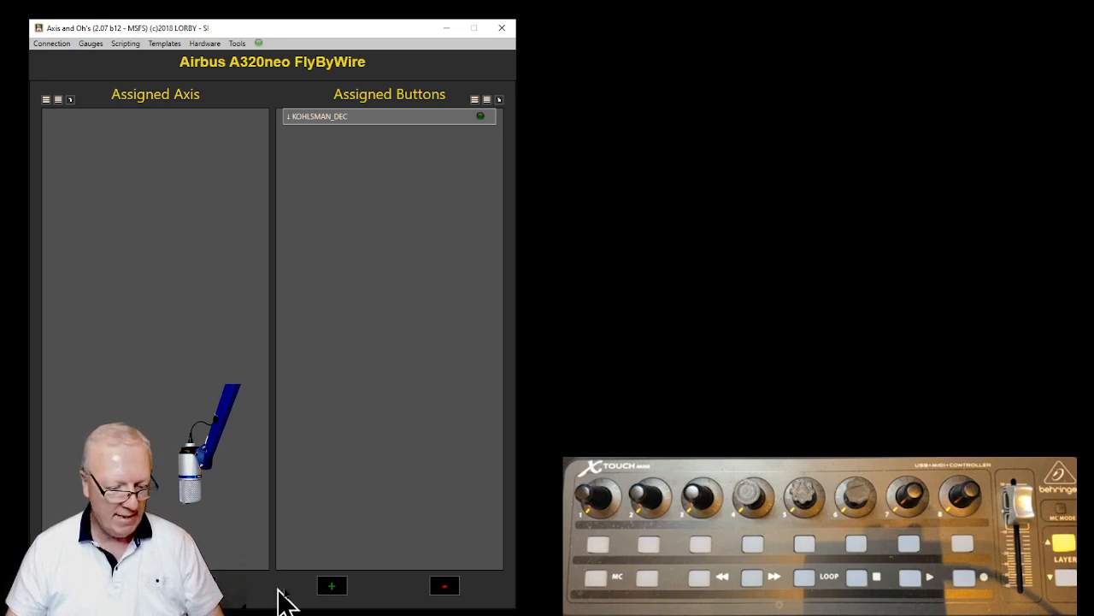
- Add a second button assignment with KOHLSMAN_INC as the key-down event for a right turn of X-TOUCH MINI CHN: 10 EVT: 3001
left_click(333, 586)
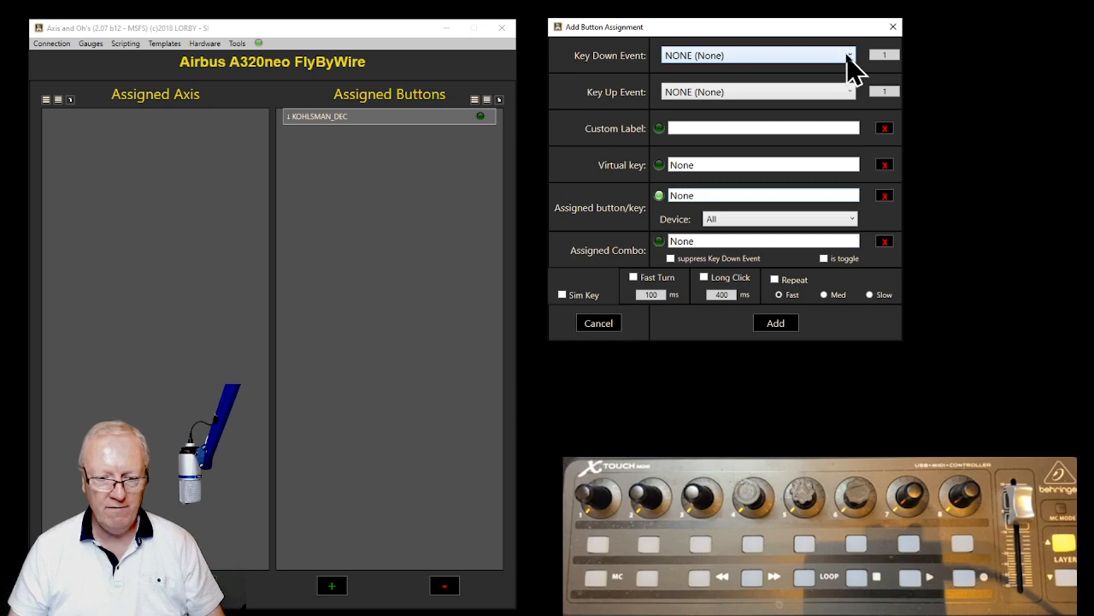
left_click(851, 61)
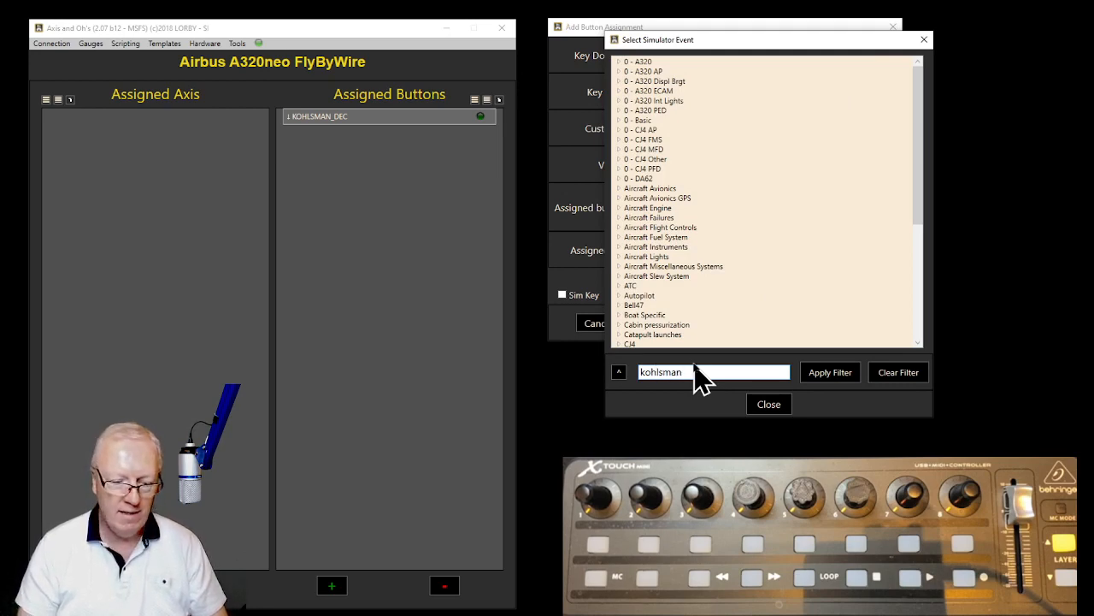
key("Return")
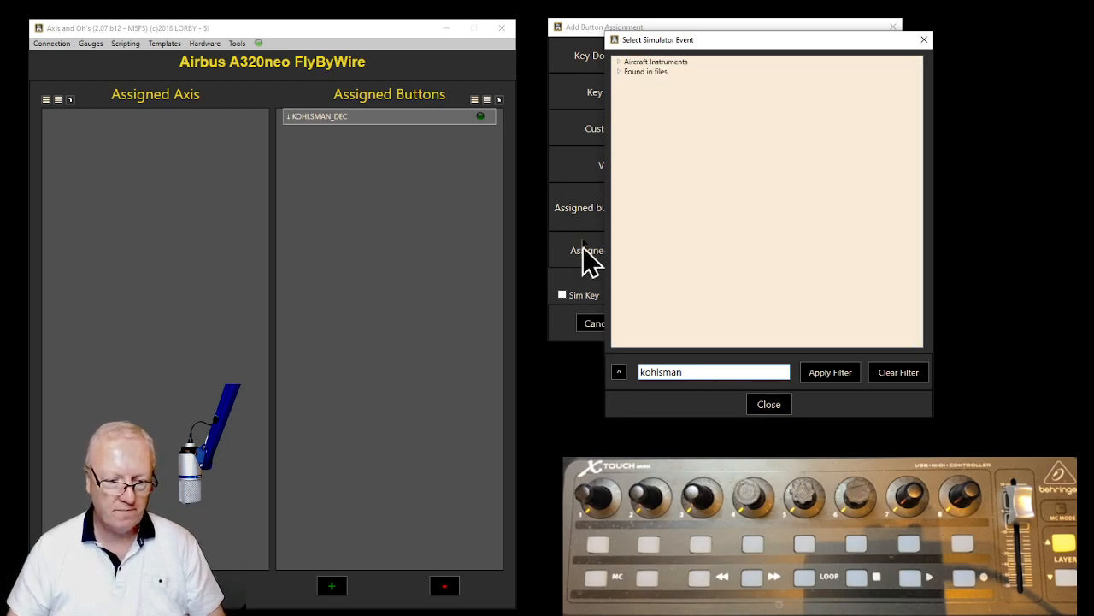
left_click(619, 62)
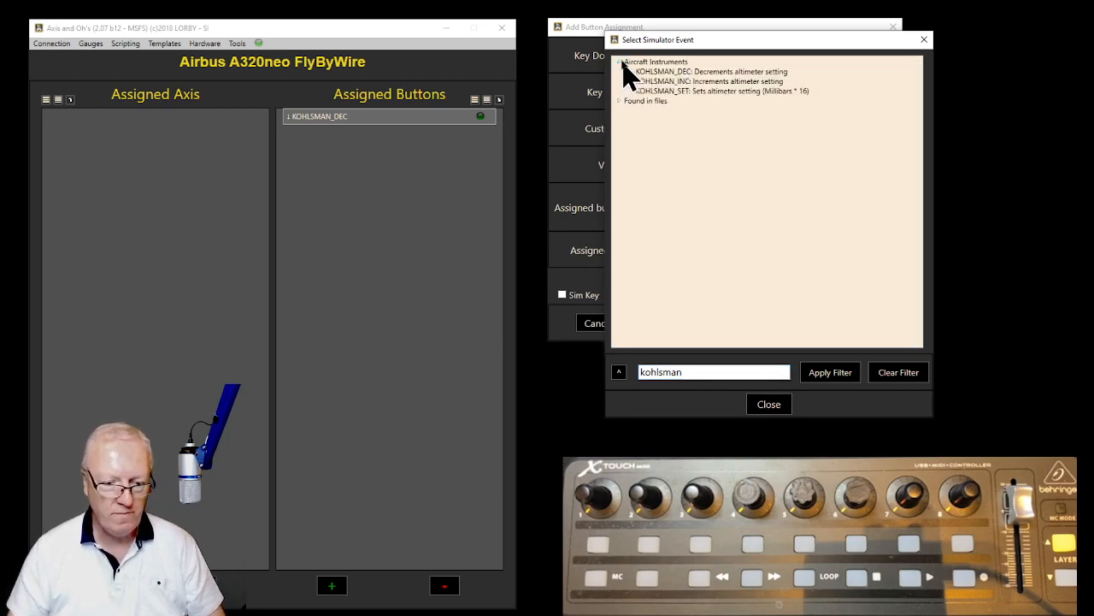
double_click(711, 83)
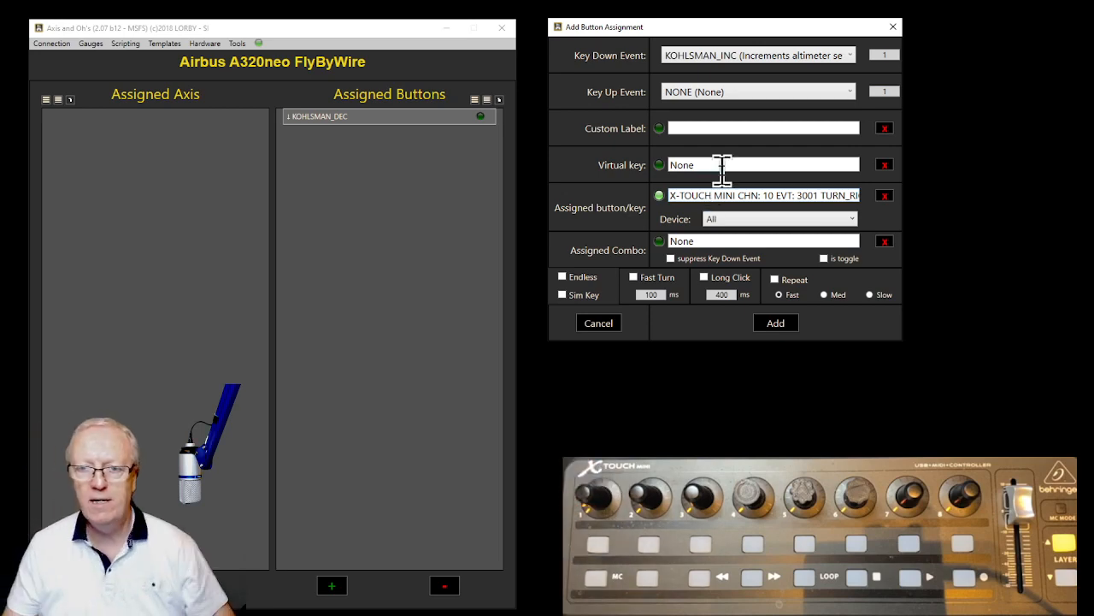
left_click(787, 329)
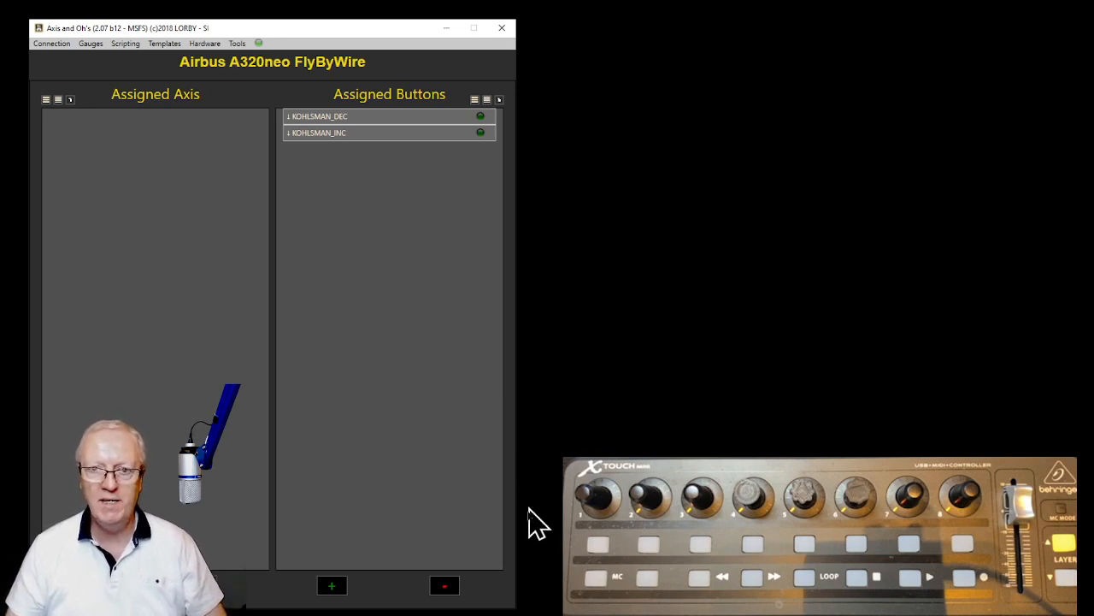
- Filter events by "baro" and add A320-BARO STD Toggle as the key-down event for a push of the X-Touch Mini's first knob
left_click(332, 586)
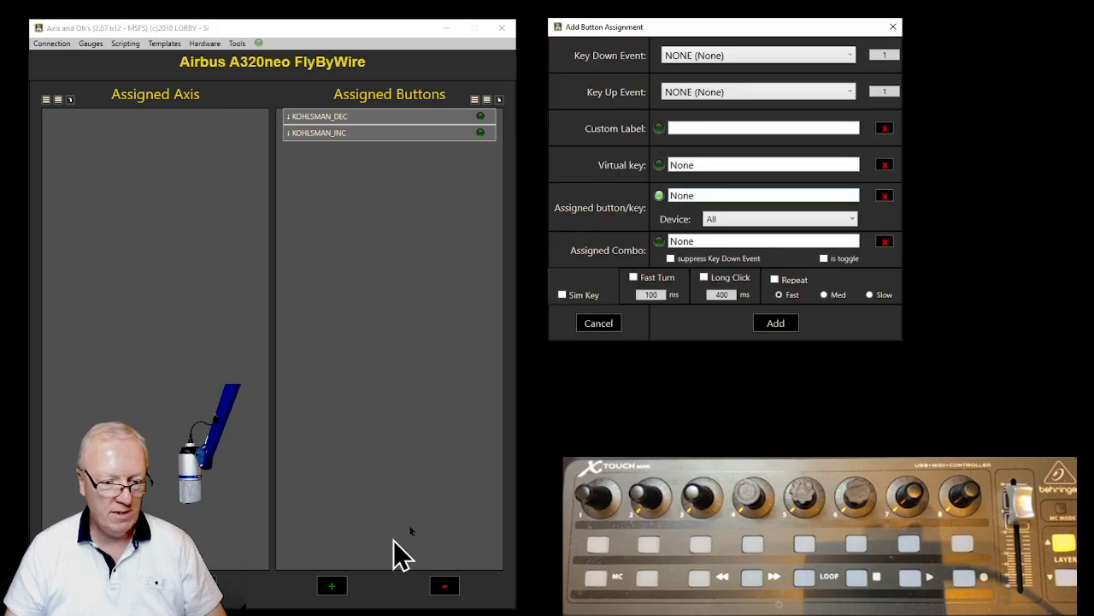
left_click(827, 55)
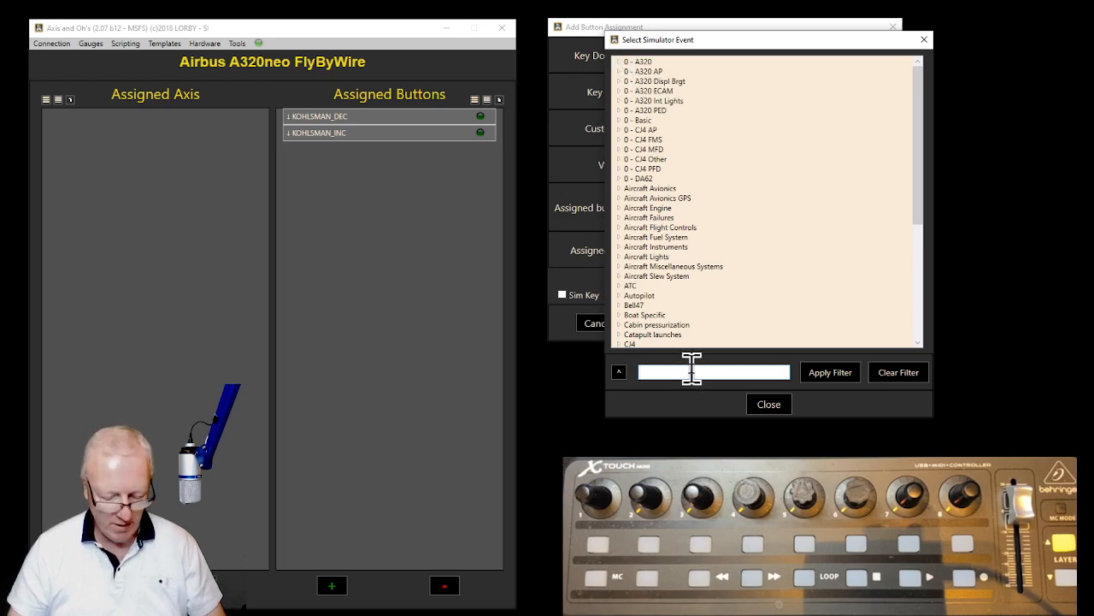
type("b")
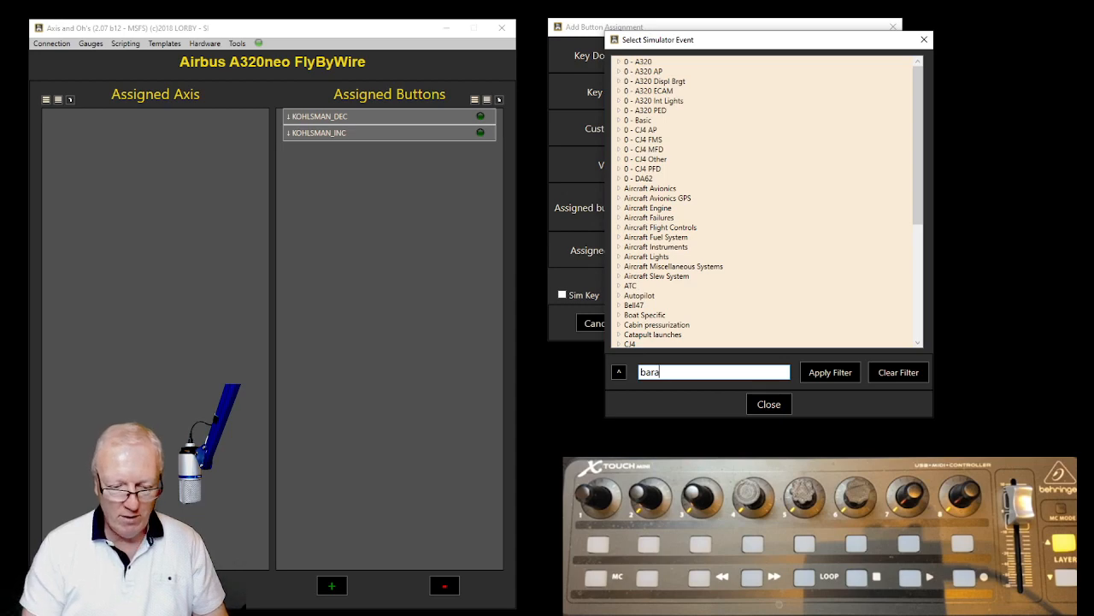
type("ara")
key("BackSpace")
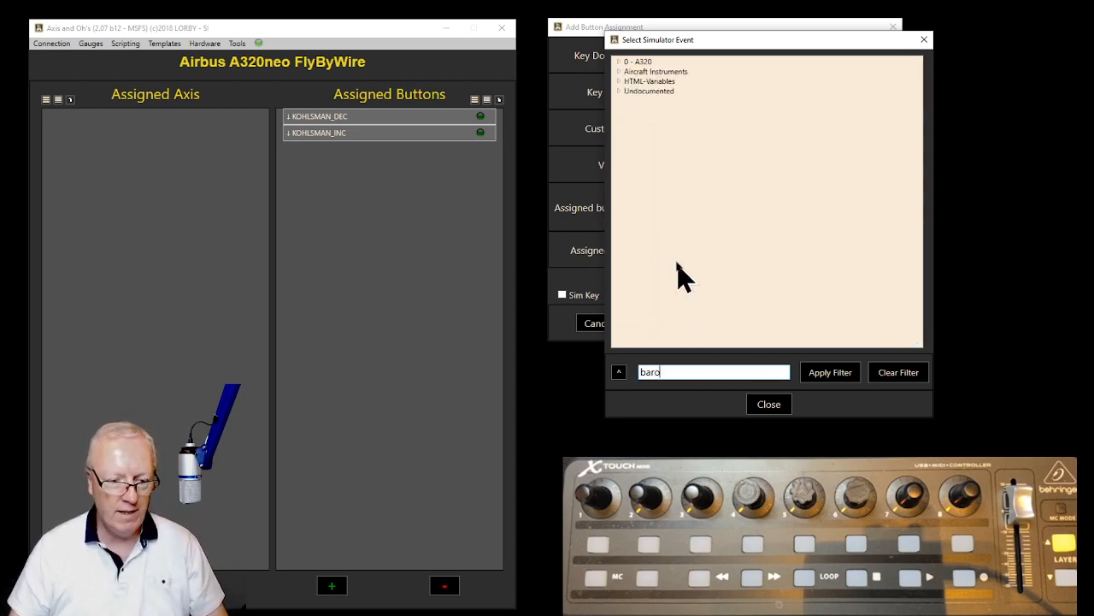
left_click(619, 63)
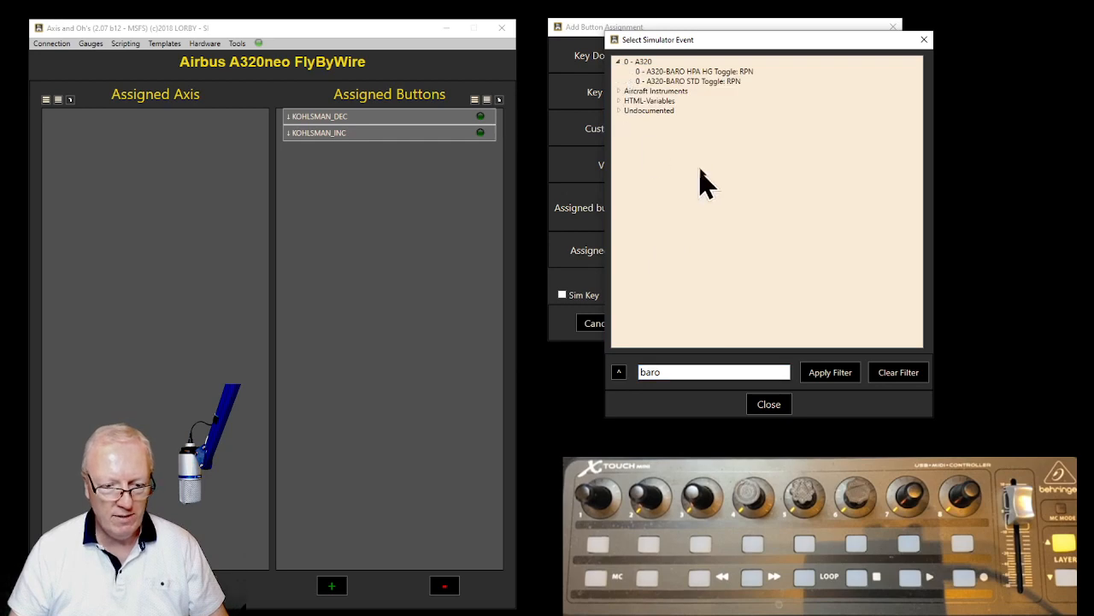
double_click(725, 82)
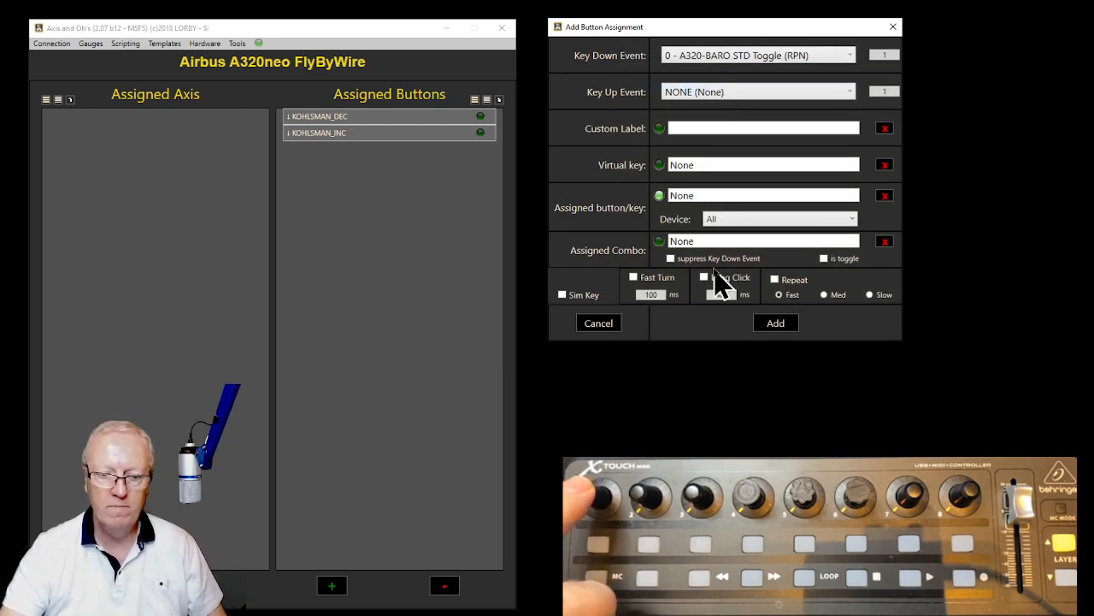
left_click(778, 323)
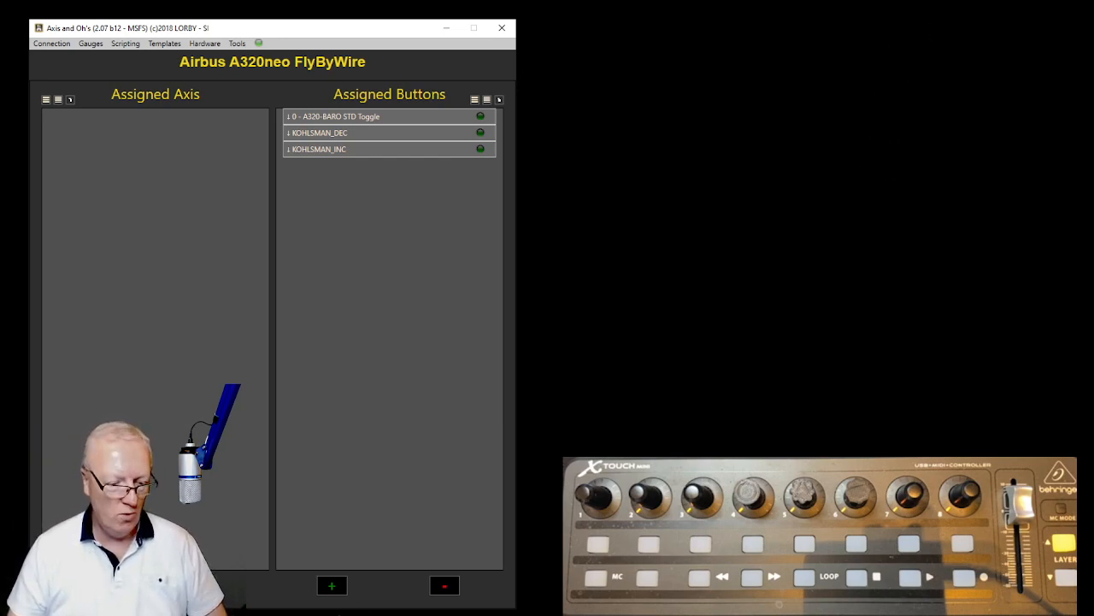
- Add another button assignment with A320-BARO HPA HG Toggle as the key-down event for X-TOUCH MINI CHN: 10 EVT: 8 CLICK
left_click(335, 586)
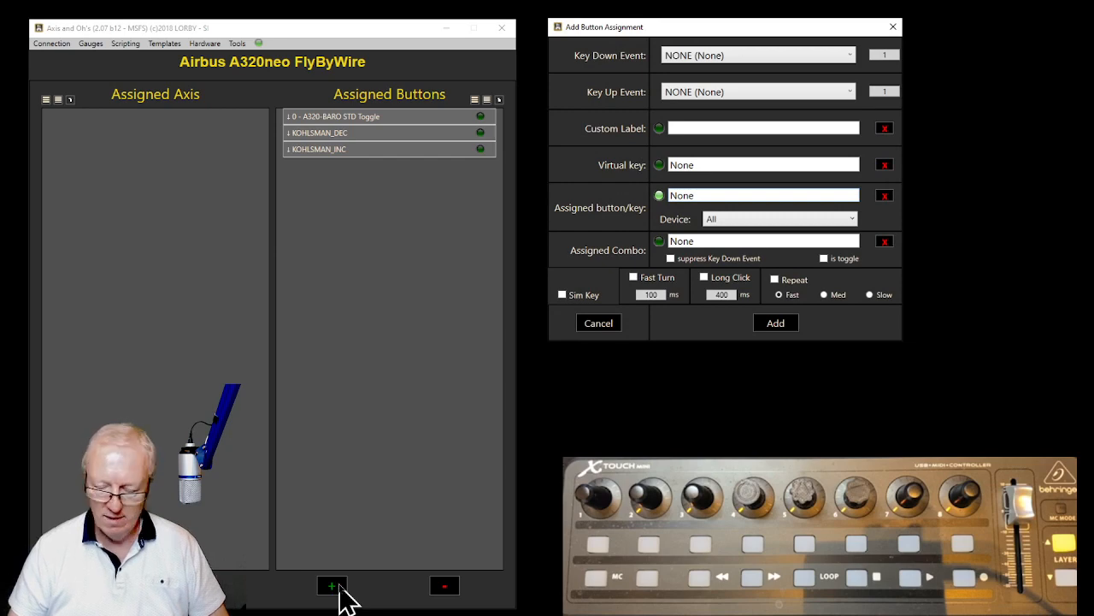
left_click(846, 57)
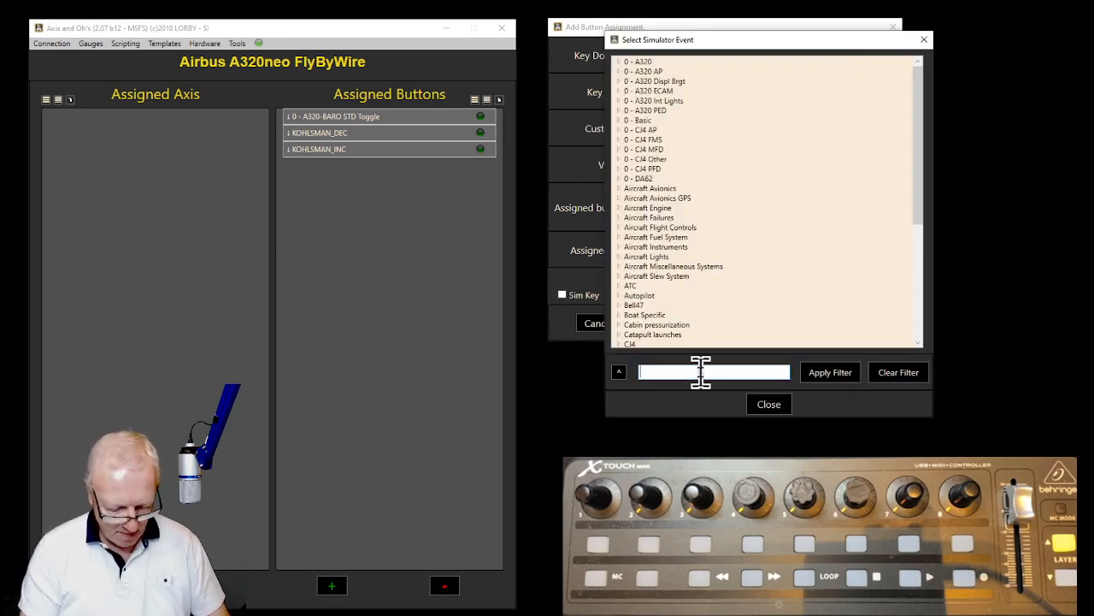
type("baro")
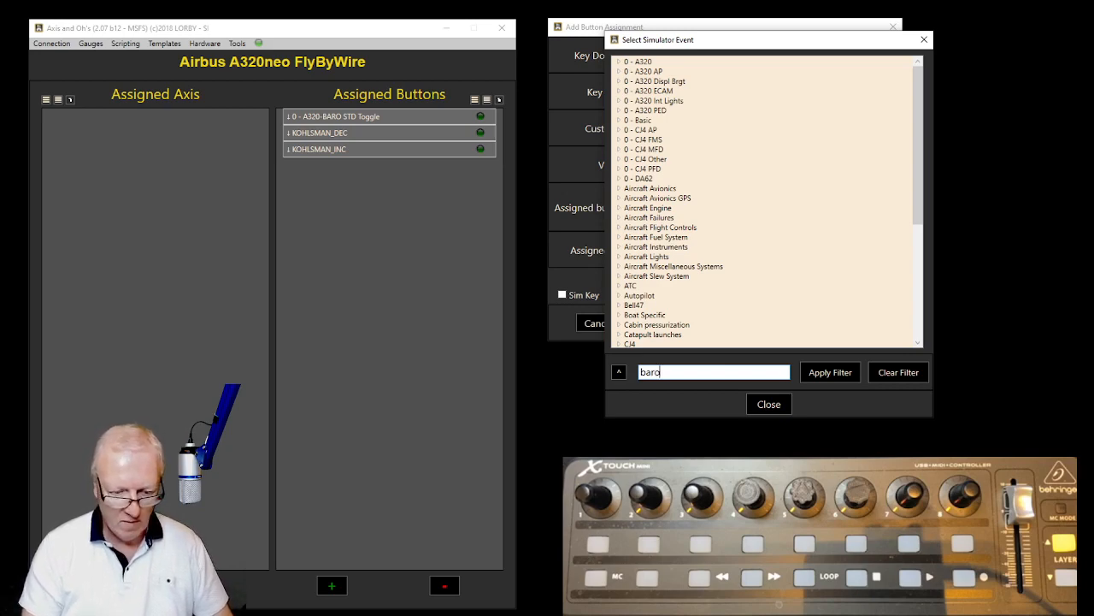
key("Return")
left_click(619, 62)
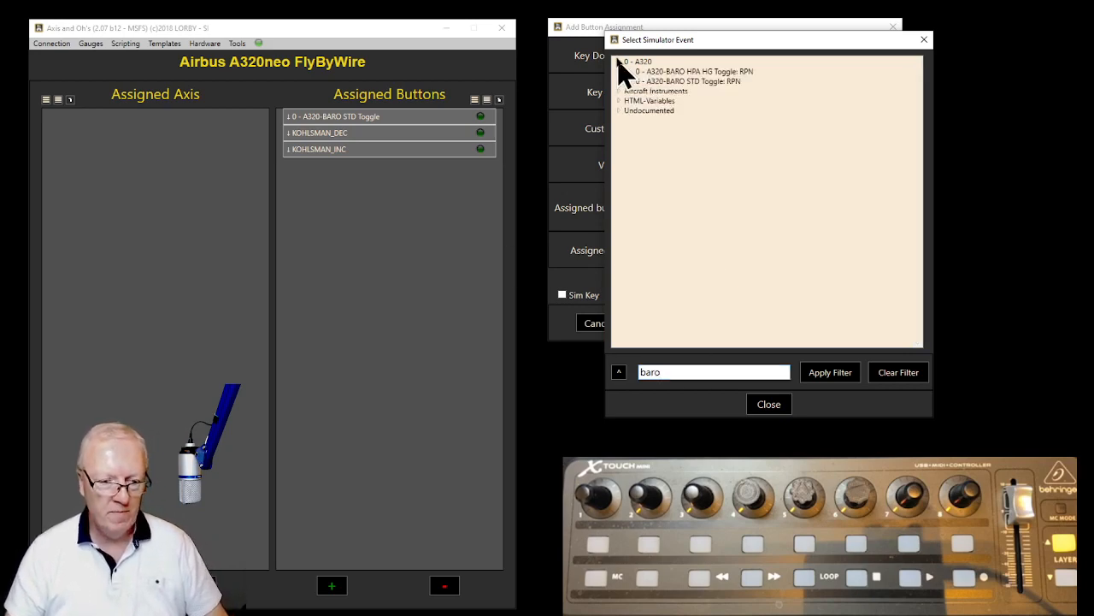
double_click(688, 72)
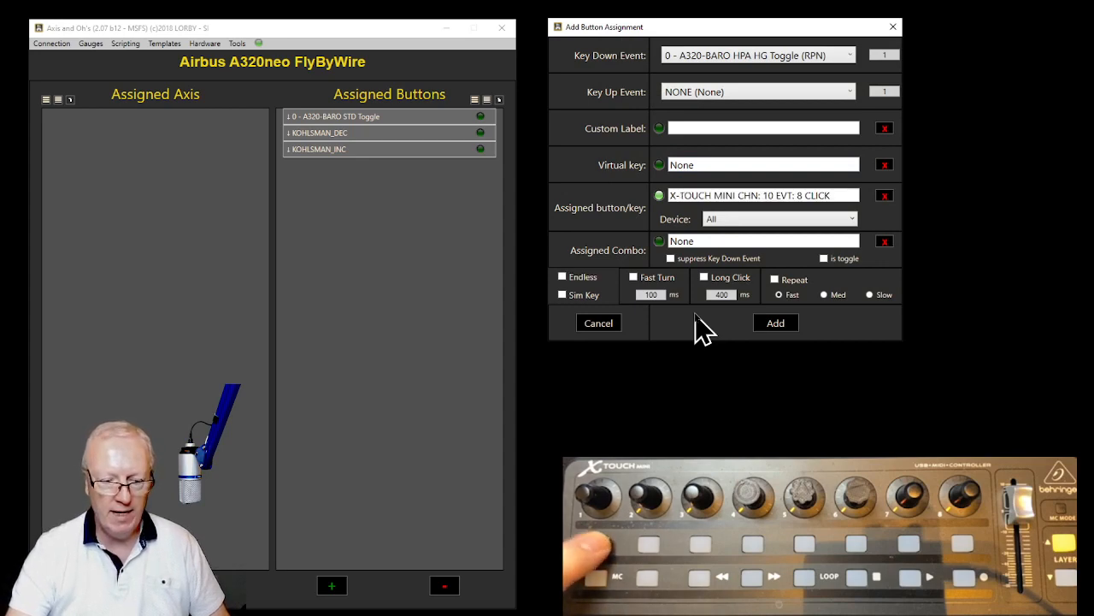
left_click(774, 323)
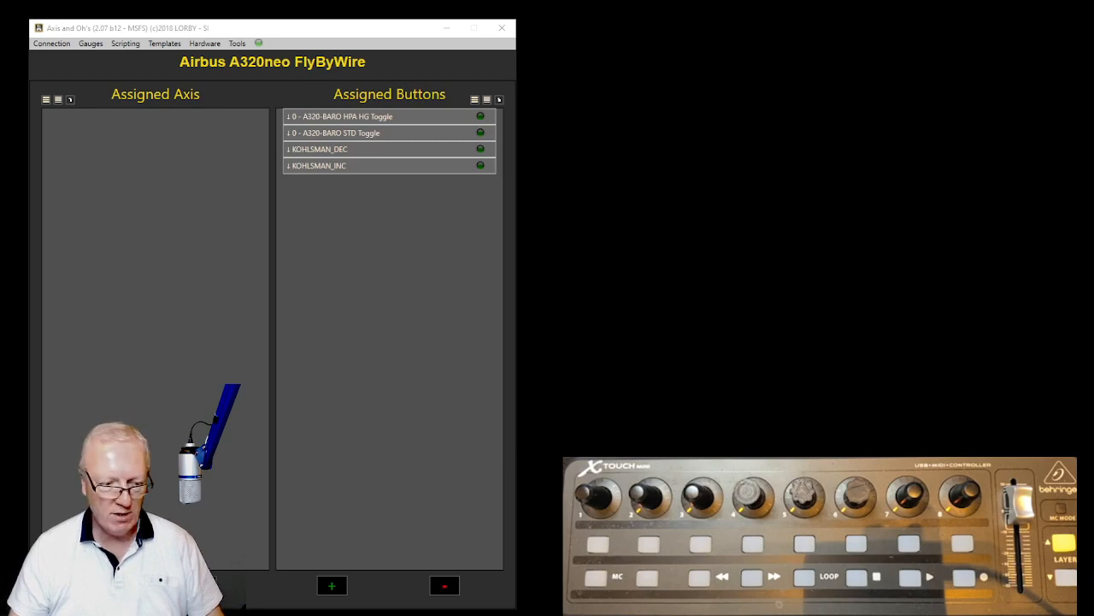
- Open a new button assignment with its key-down event selector moved aside to uncover the assignment's fields
left_click(332, 589)
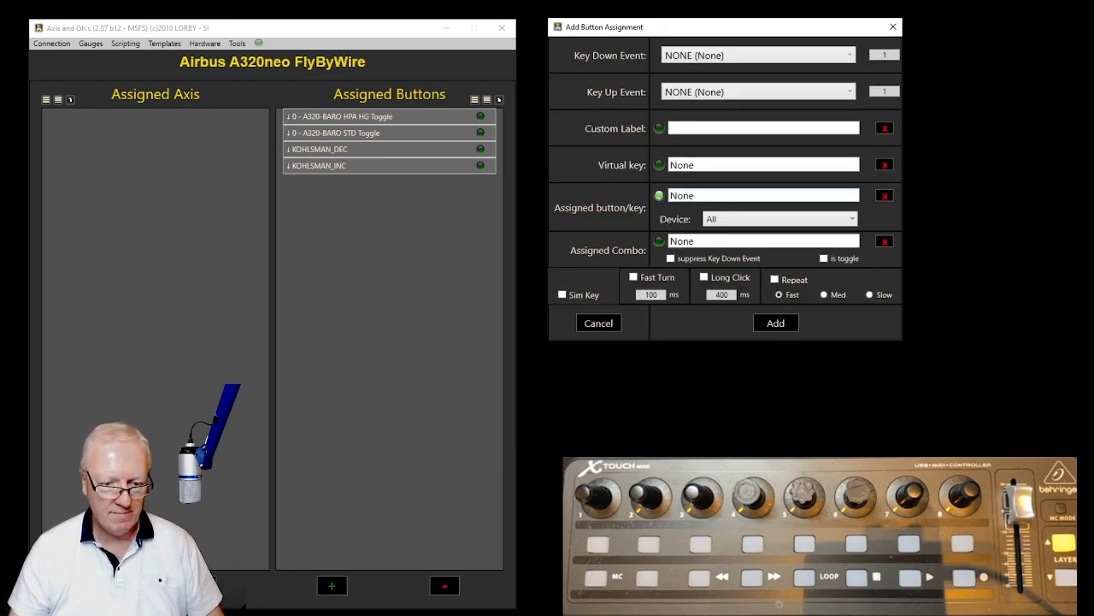
left_click(844, 57)
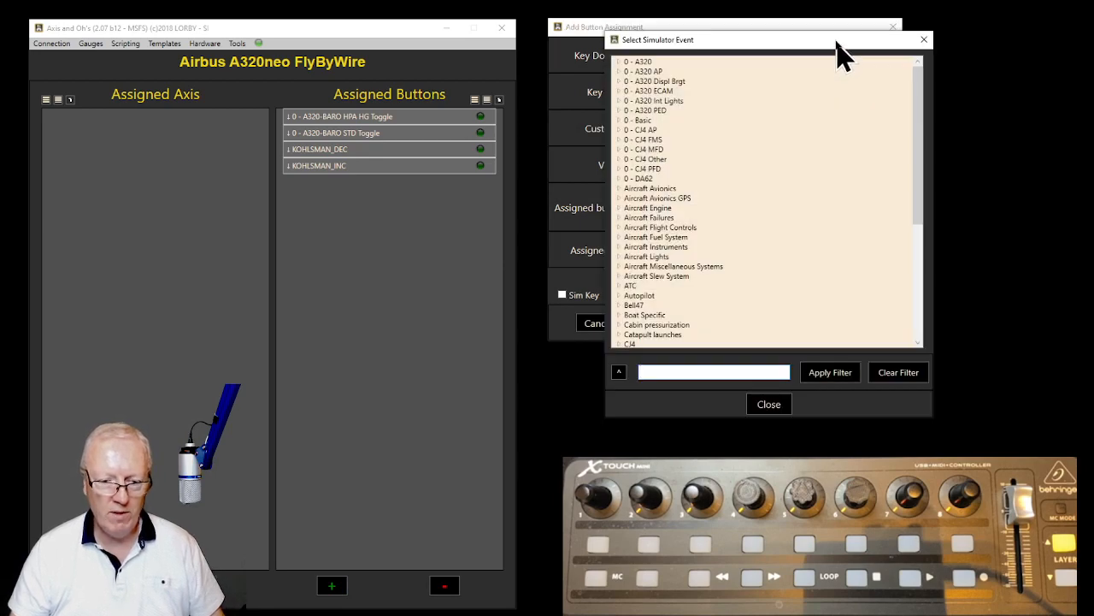
left_click_drag(838, 40, 990, 5)
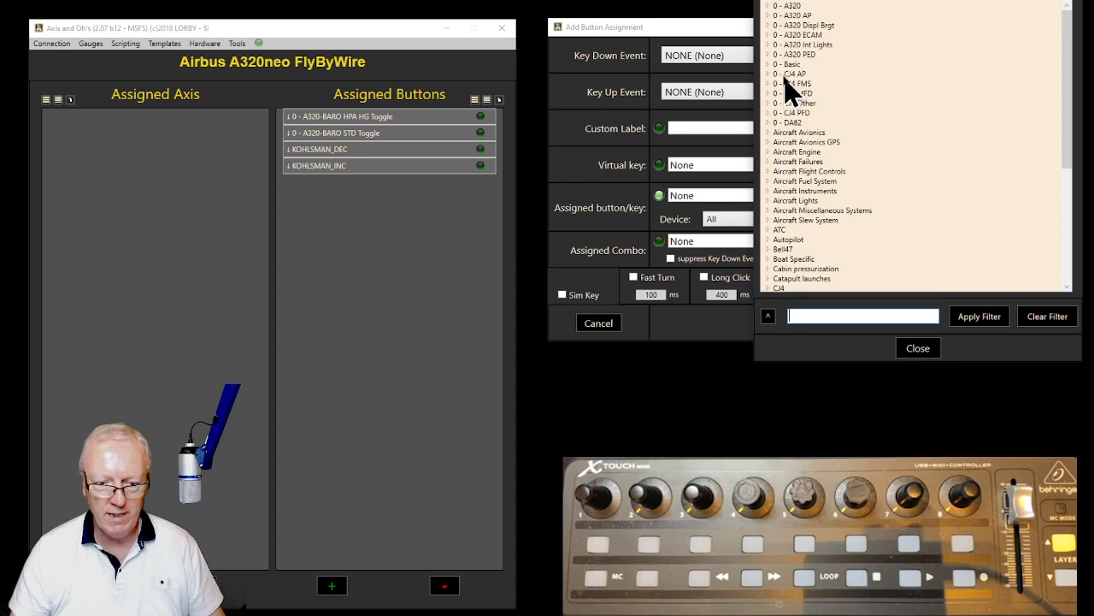
- Look through the simulator events in the A320 and A320 AP groups
left_click(767, 6)
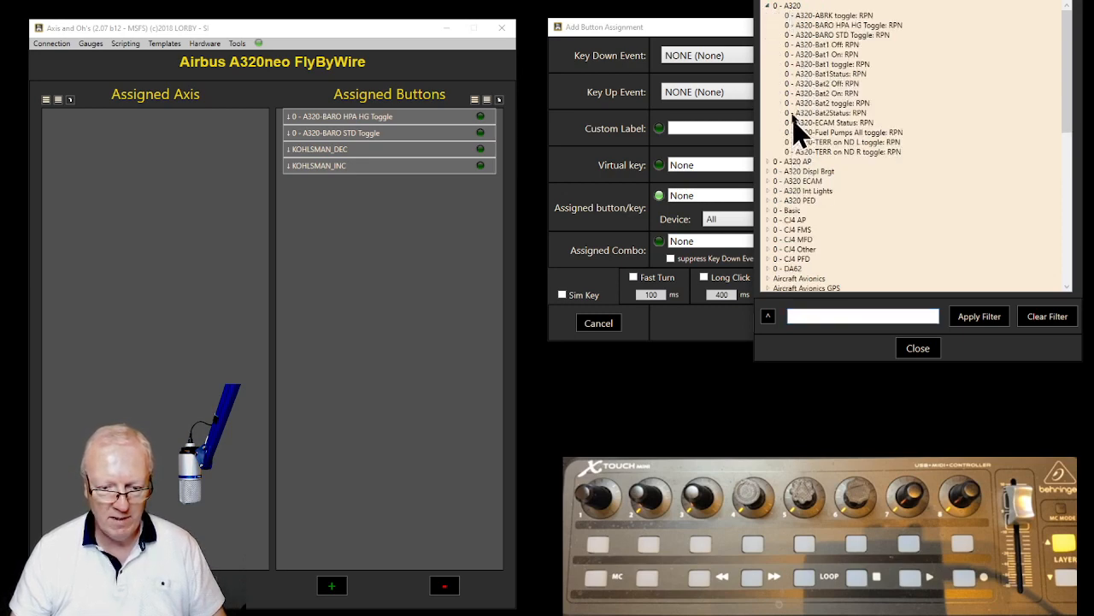
left_click(767, 6)
left_click(768, 16)
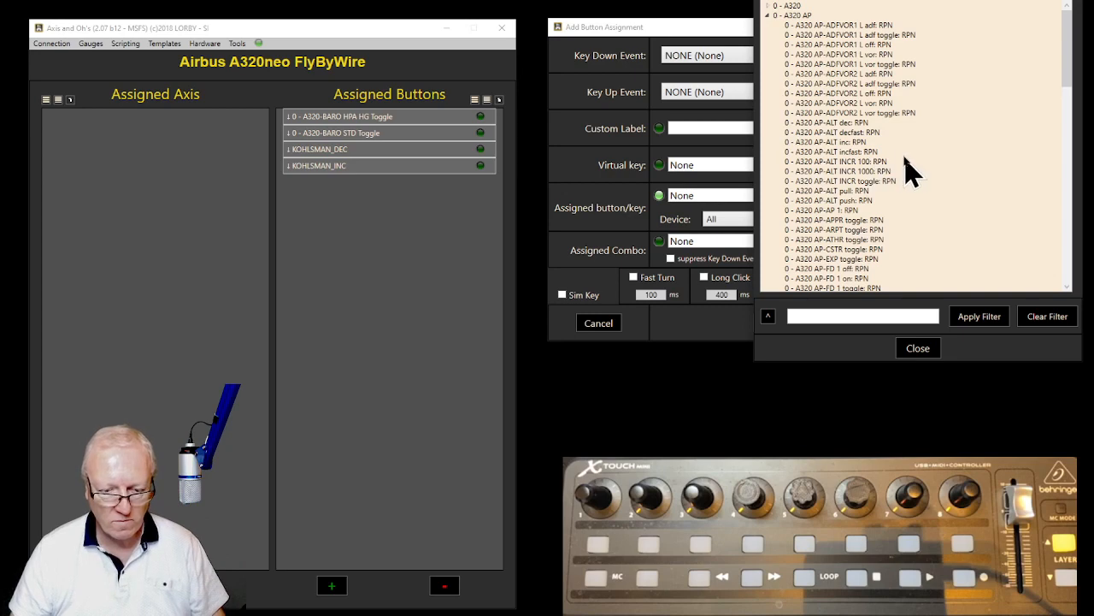
scroll(908, 171, "down", 1)
scroll(909, 171, "down", 5)
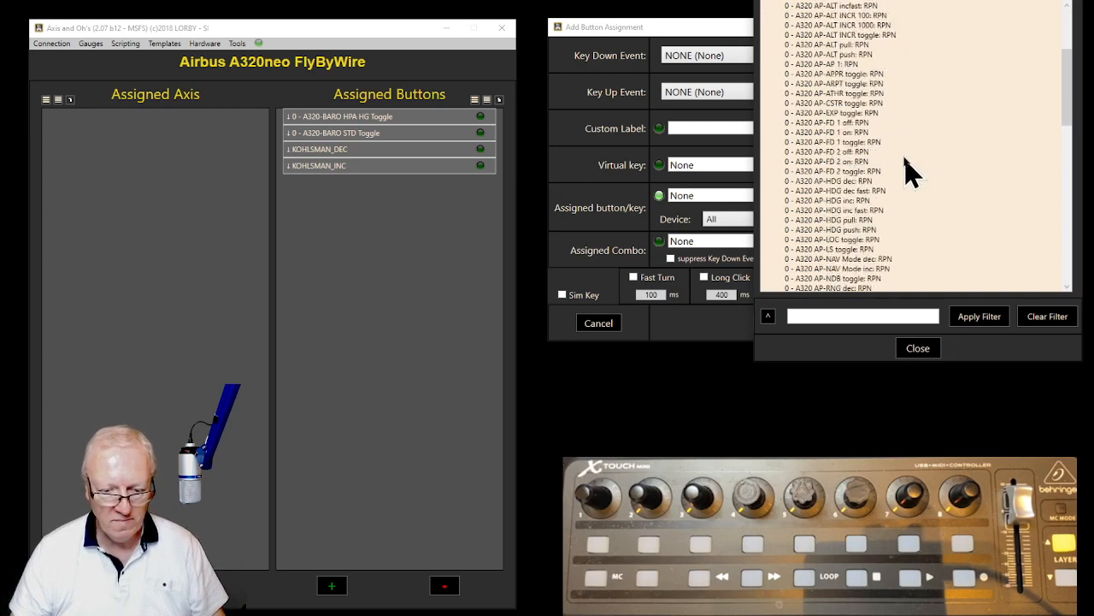
scroll(909, 171, "down", 1)
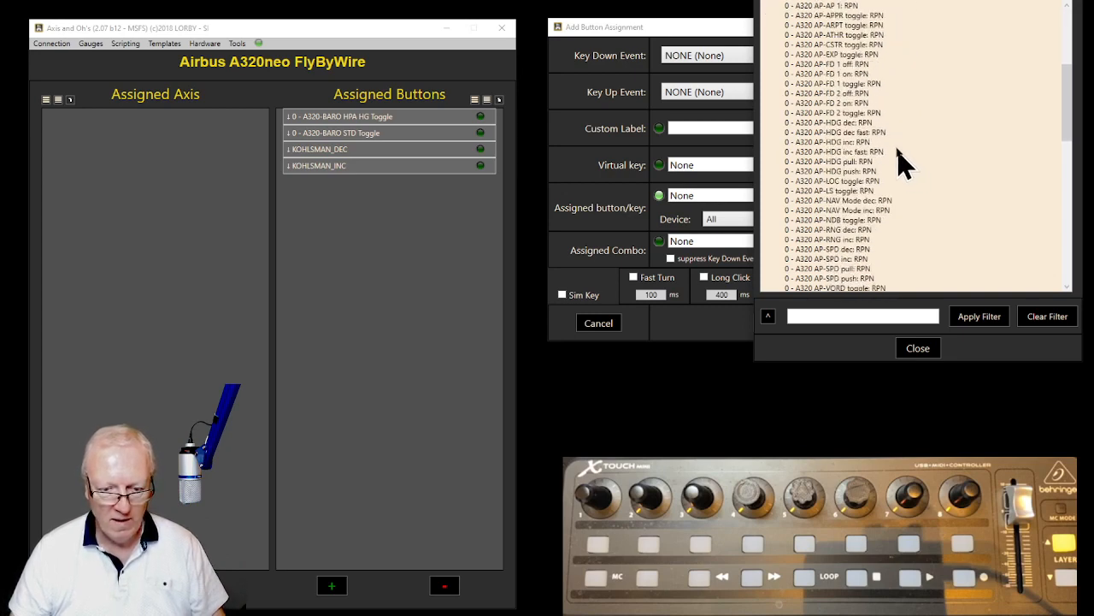
scroll(897, 162, "down", 2)
scroll(897, 163, "down", 1)
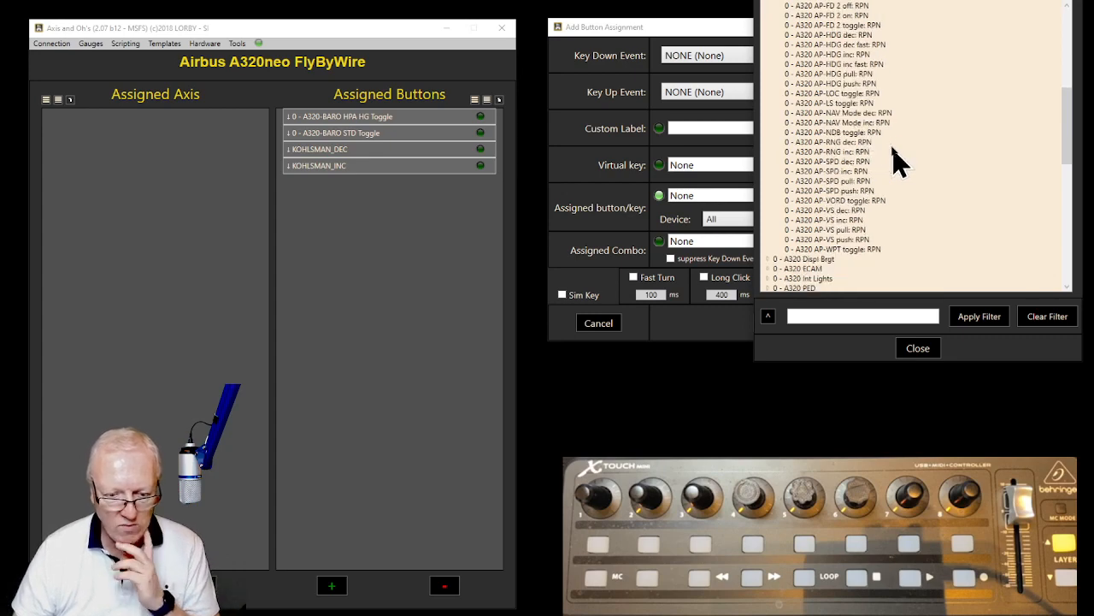
scroll(898, 163, "down", 1)
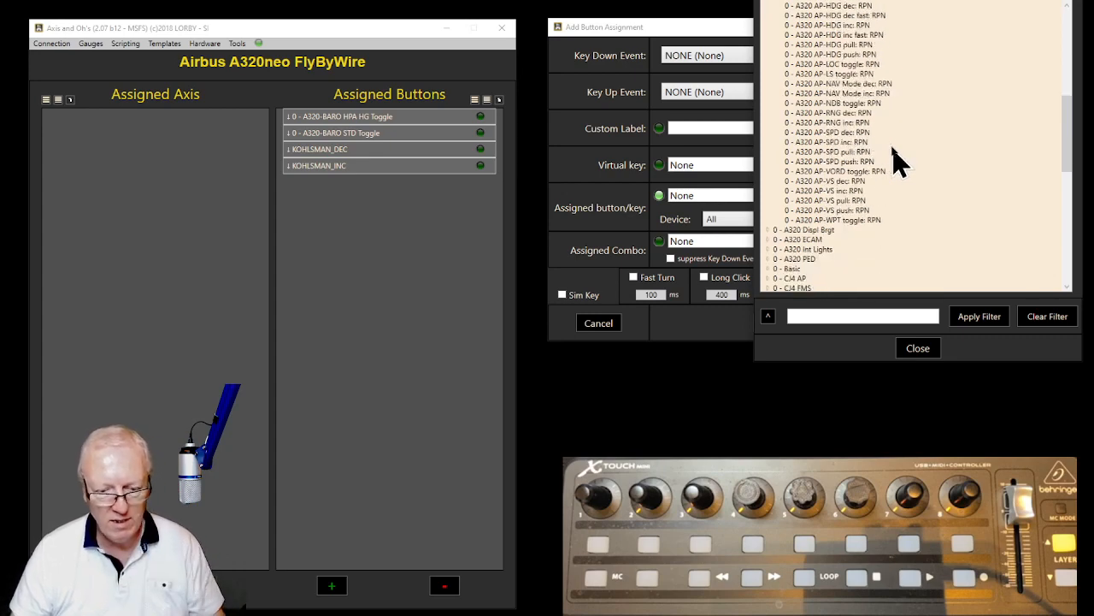
scroll(893, 160, "down", 1)
- Examine the events in the A320 ECAM and A320 Displ Brgt groups
left_click(768, 211)
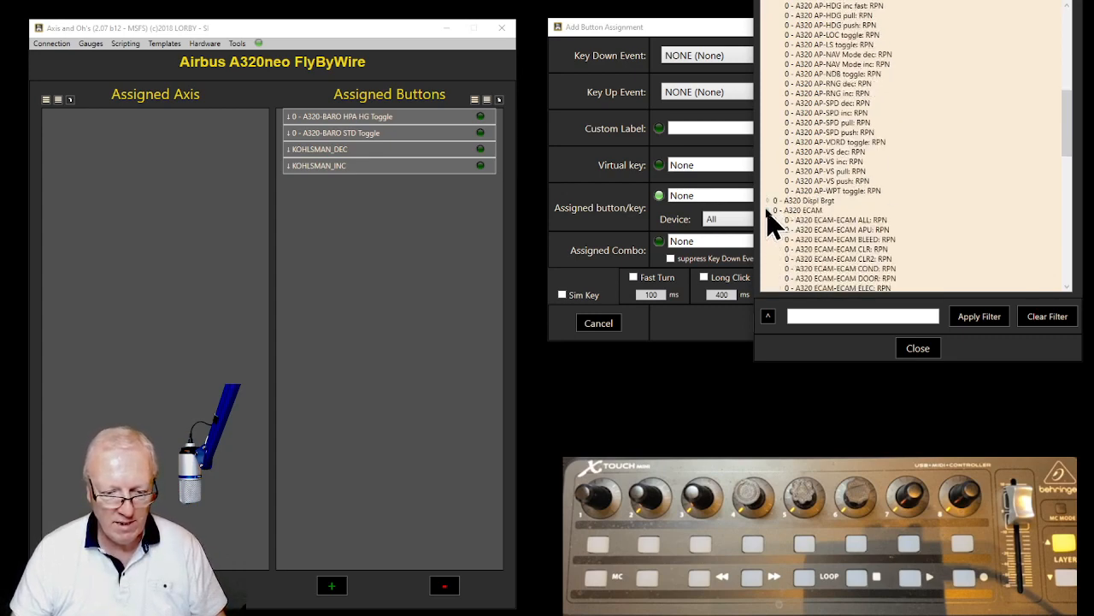
scroll(936, 196, "down", 7)
scroll(932, 190, "up", 10)
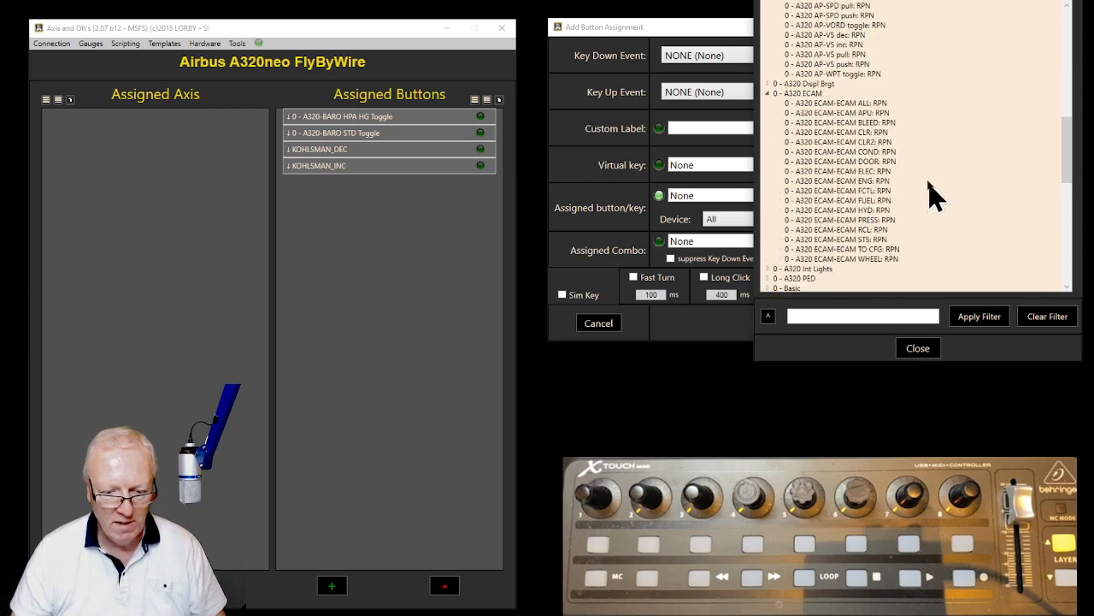
scroll(927, 176, "up", 5)
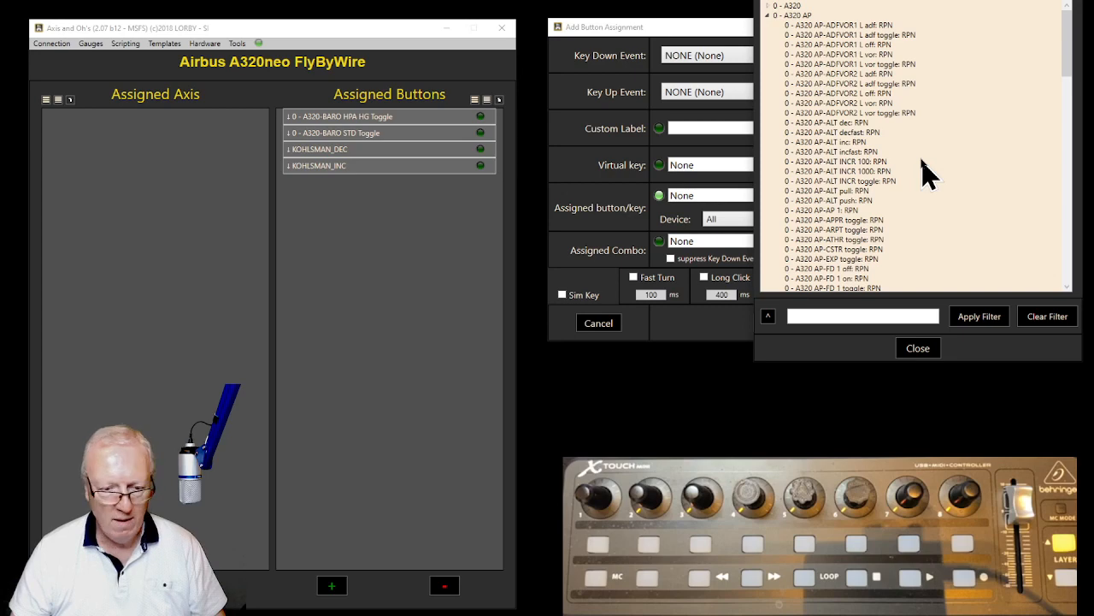
left_click(767, 16)
left_click(768, 26)
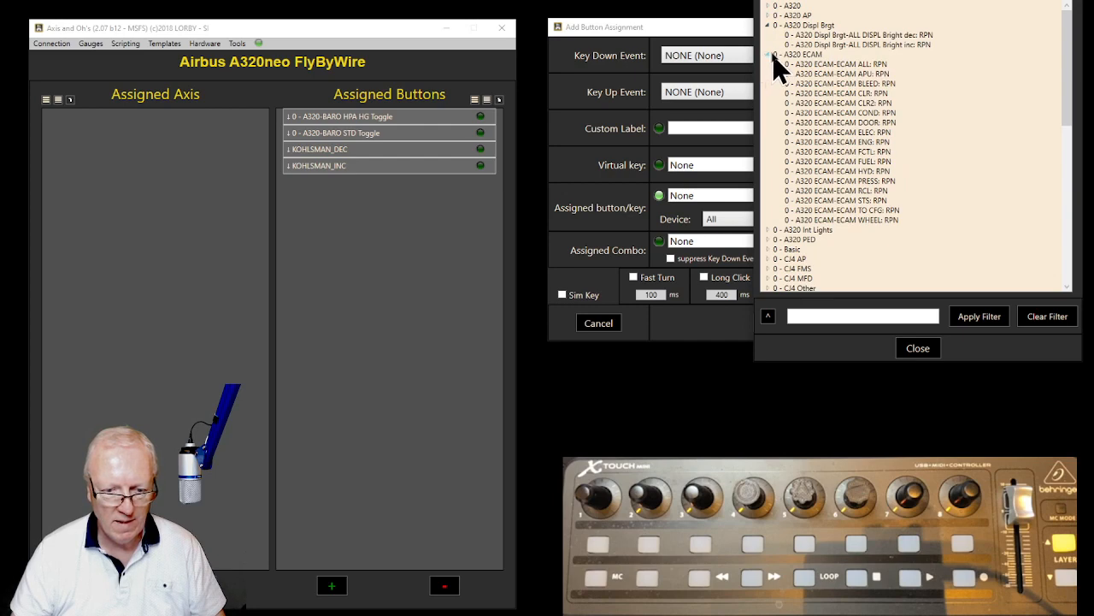
left_click(768, 26)
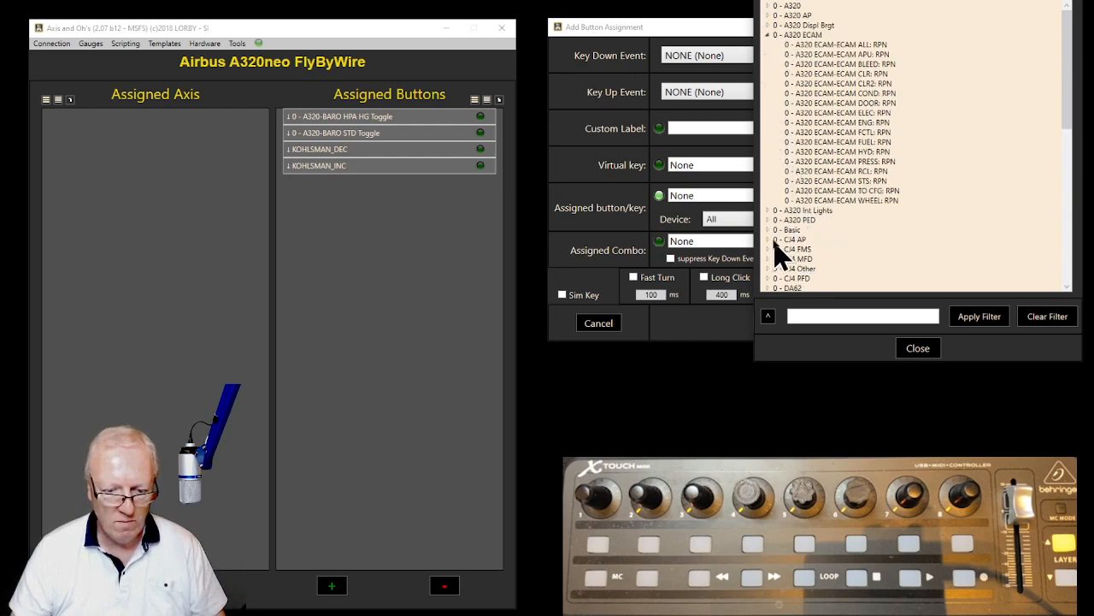
- Filter the simulator events by "pfd" and look through the HTML-Variables group
left_click(844, 316)
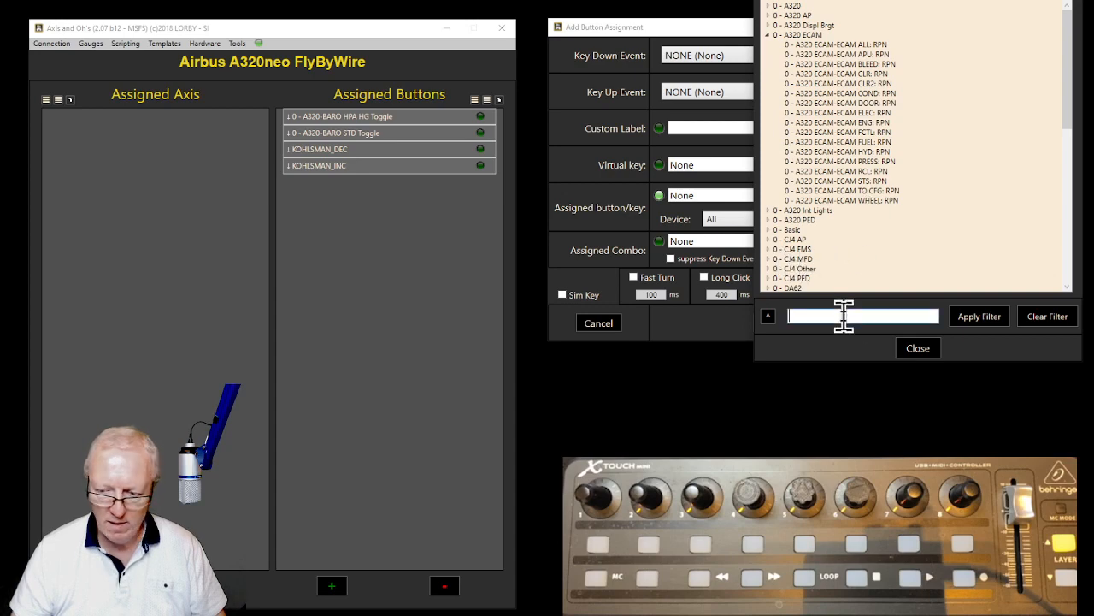
type("pfd")
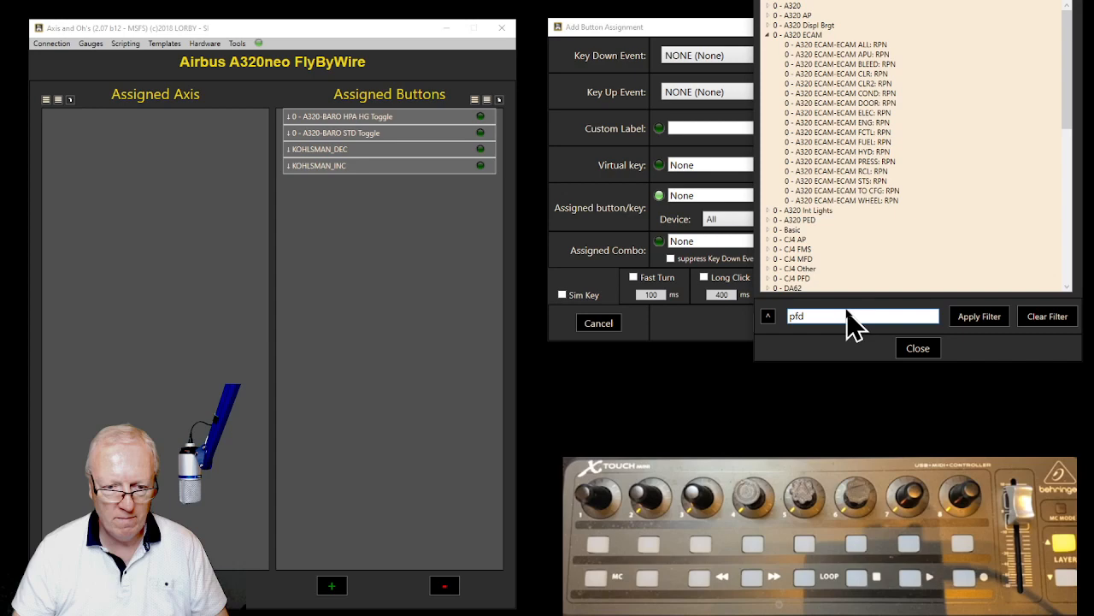
key("Return")
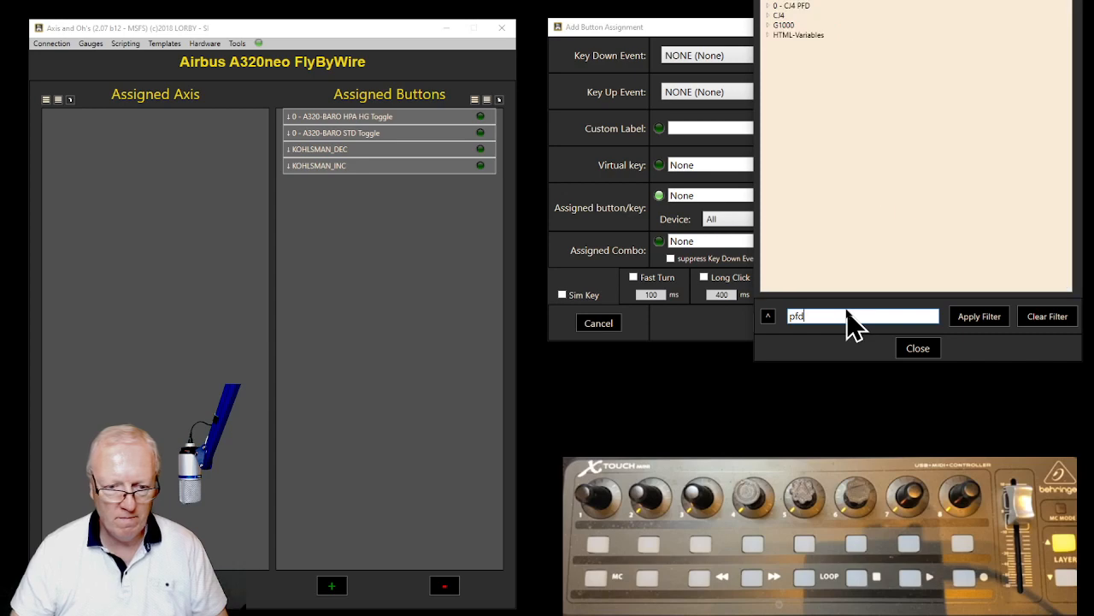
left_click(769, 36)
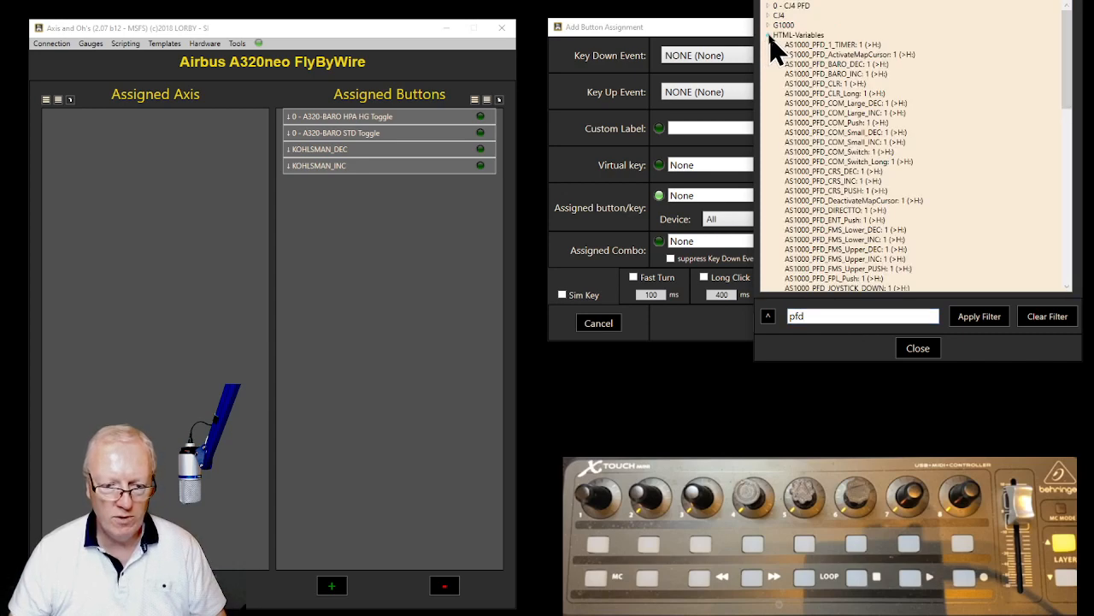
scroll(860, 103, "down", 15)
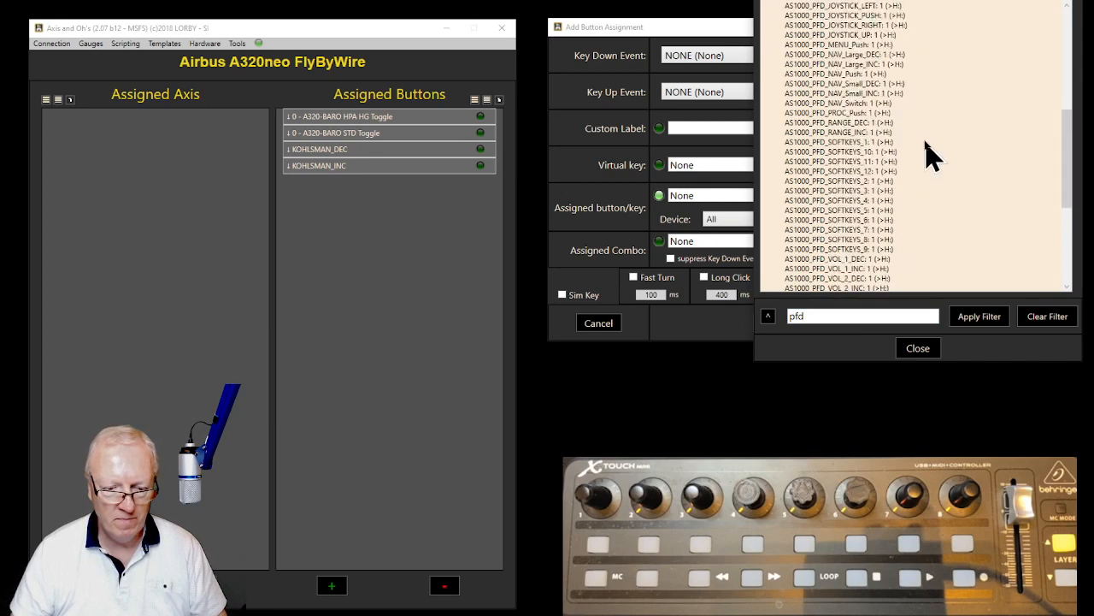
scroll(936, 157, "up", 15)
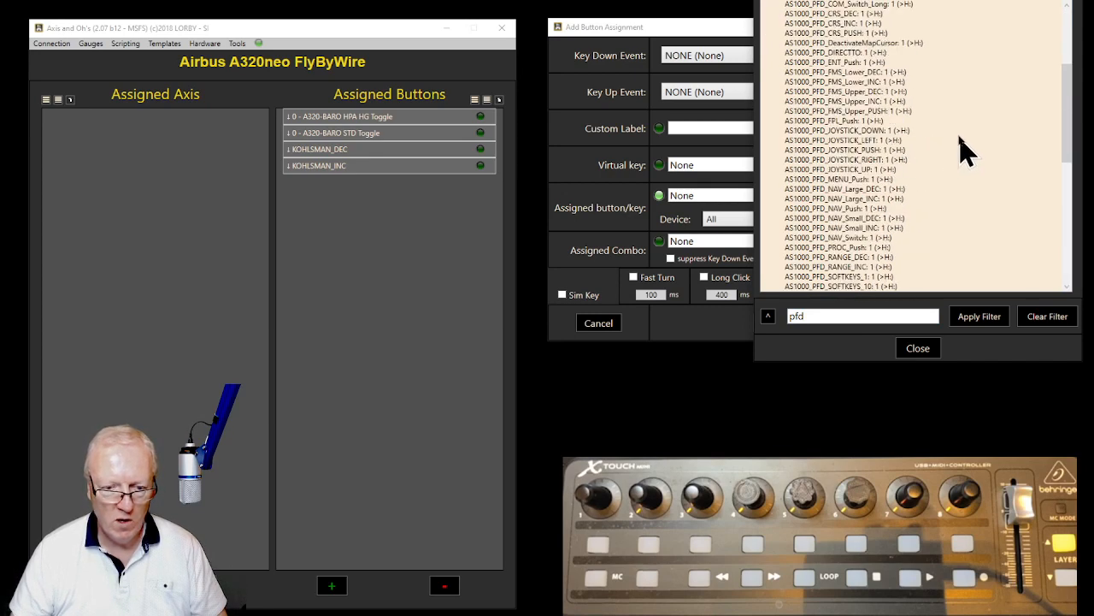
left_click(767, 35)
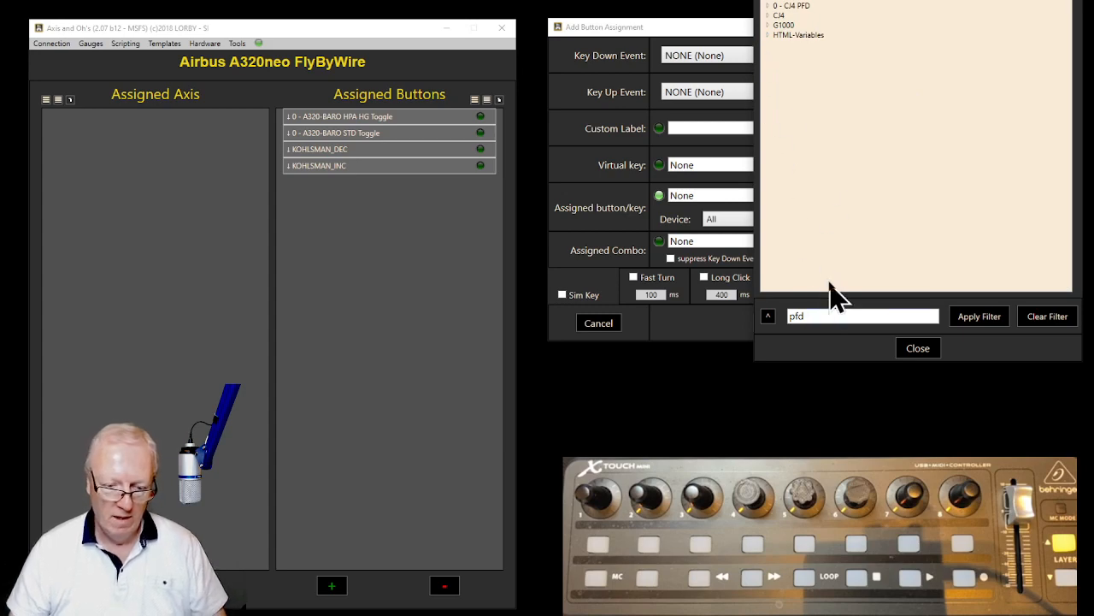
- Filter the simulator events by "a320" and examine the entries in the HTML-Variables group
left_click(819, 314)
key("BackSpace")
key("BackSpace")
key("BackSpace")
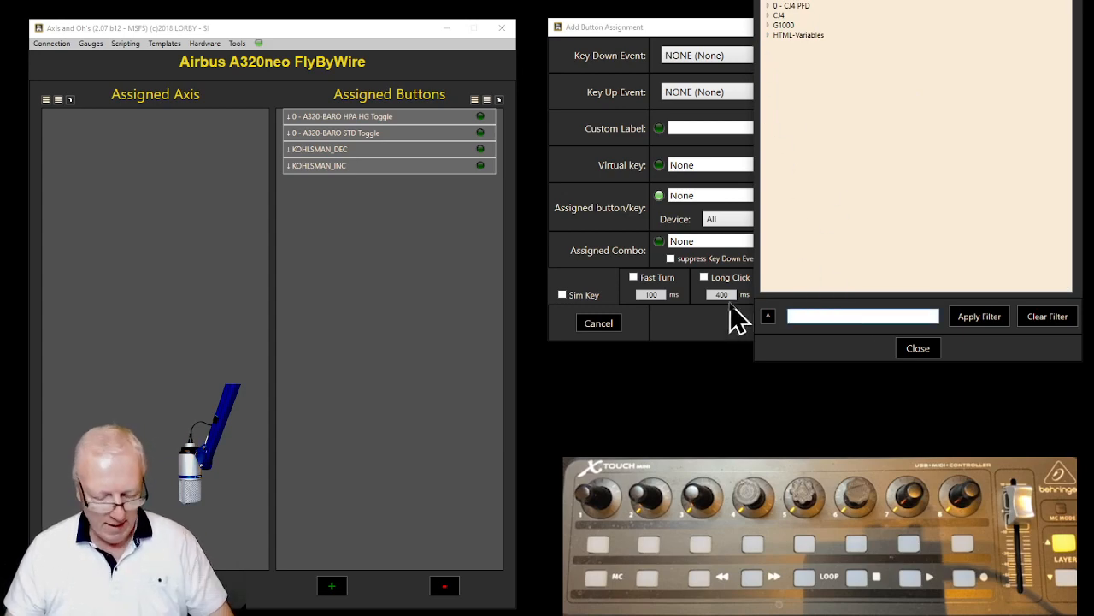
type("a320")
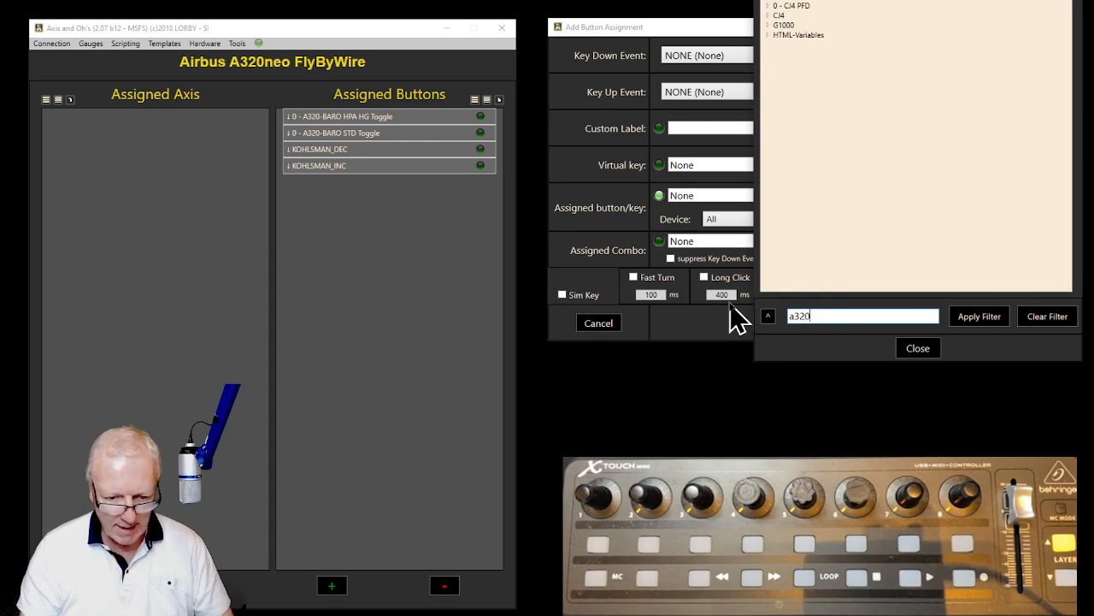
key("Return")
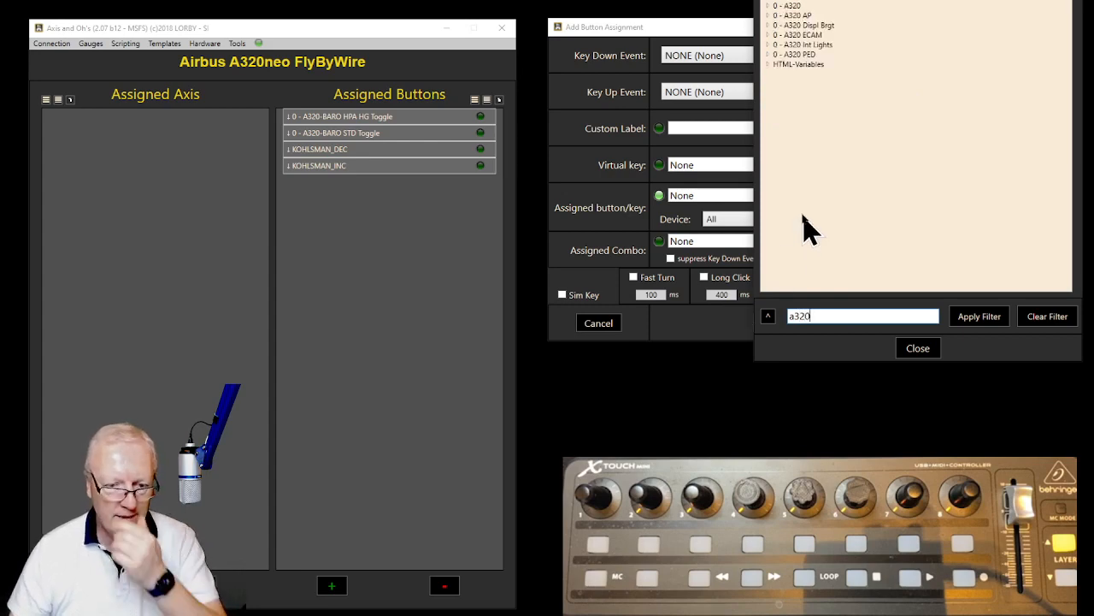
left_click(769, 65)
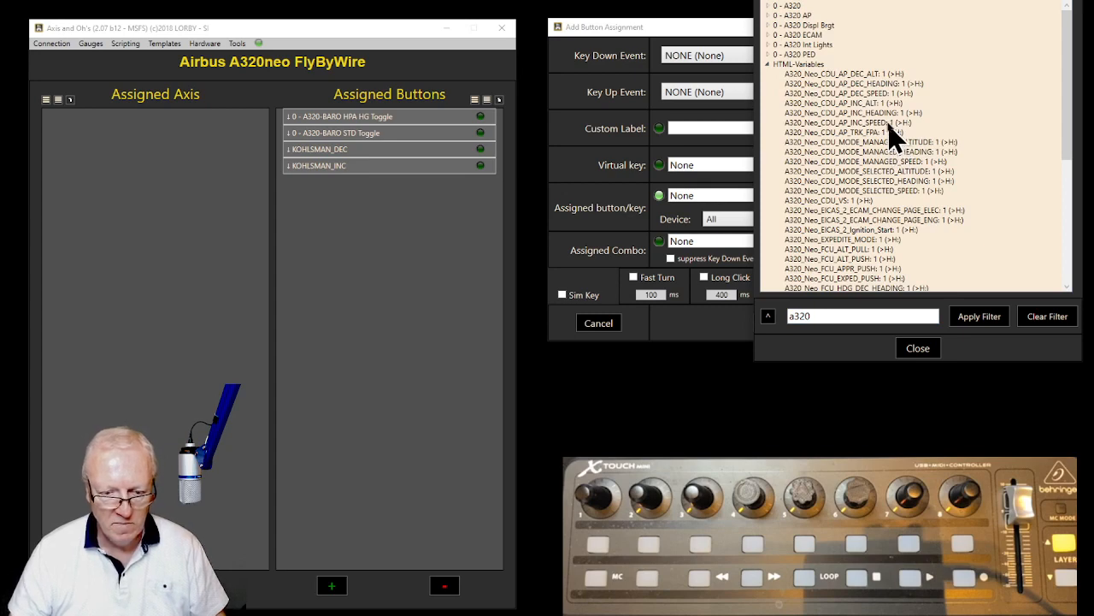
scroll(890, 132, "down", 1)
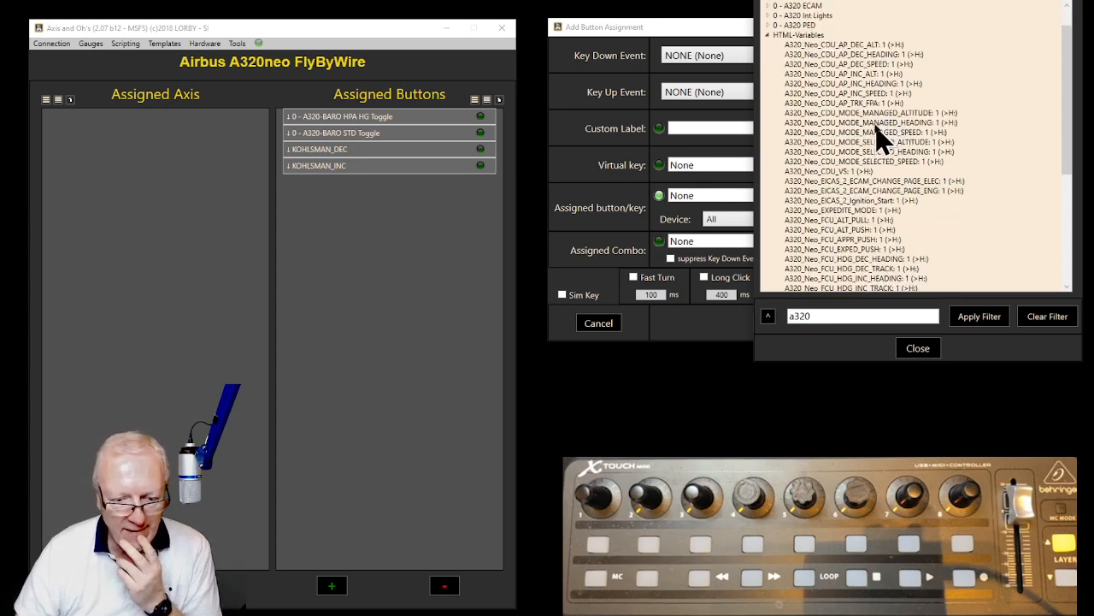
scroll(865, 154, "down", 1)
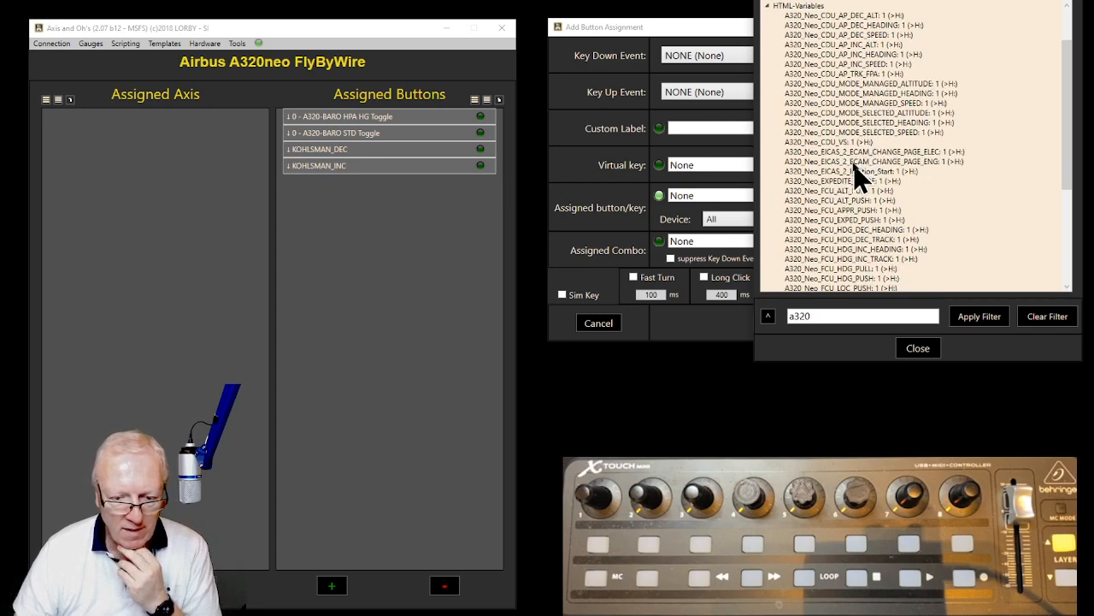
scroll(857, 214, "down", 1)
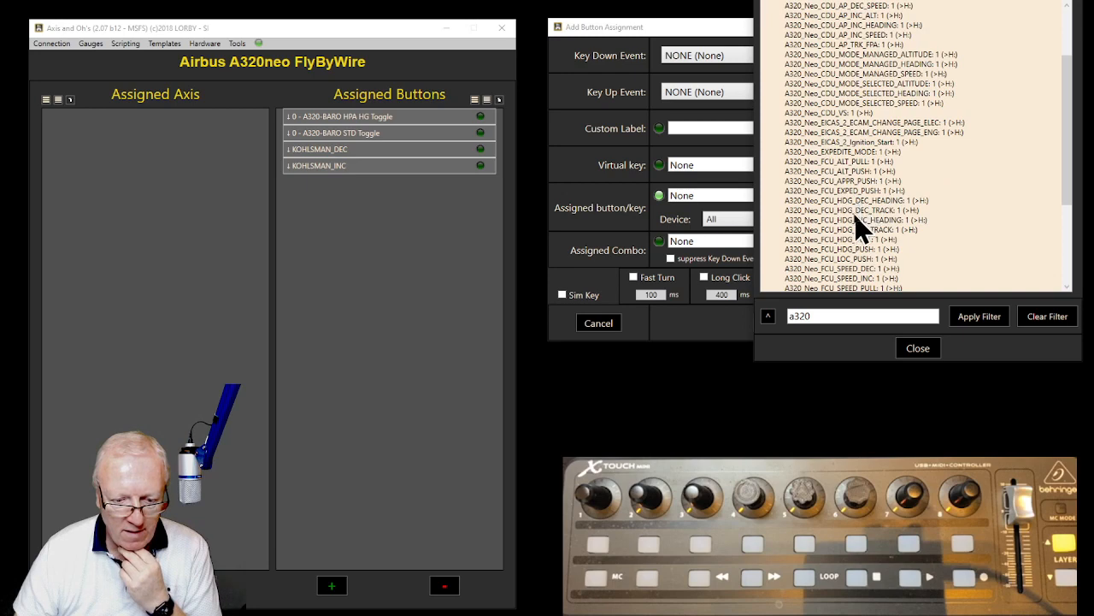
scroll(855, 229, "down", 3)
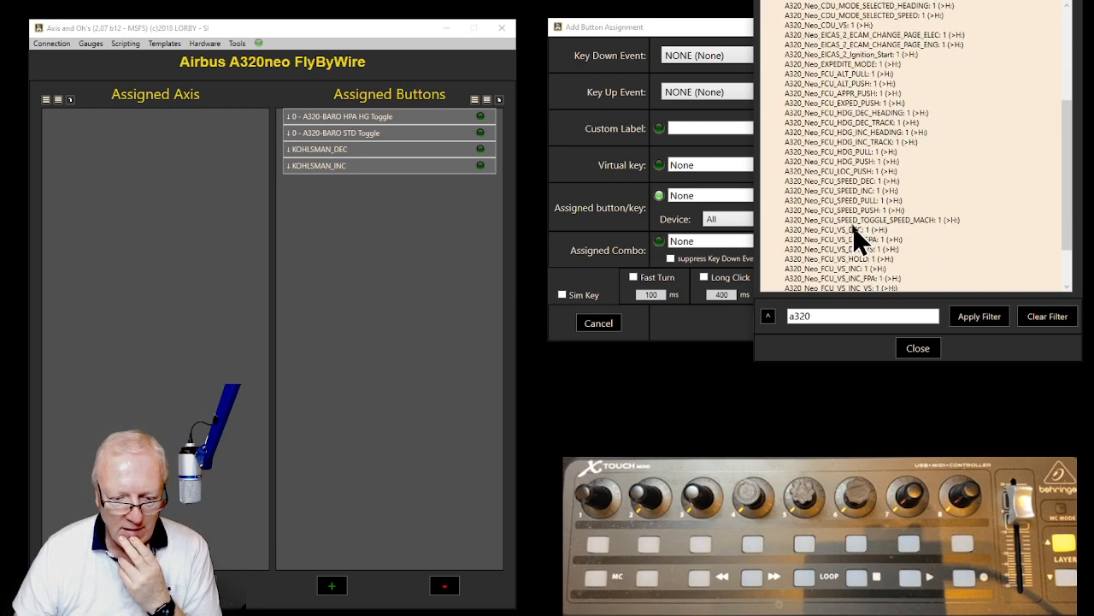
scroll(855, 237, "down", 2)
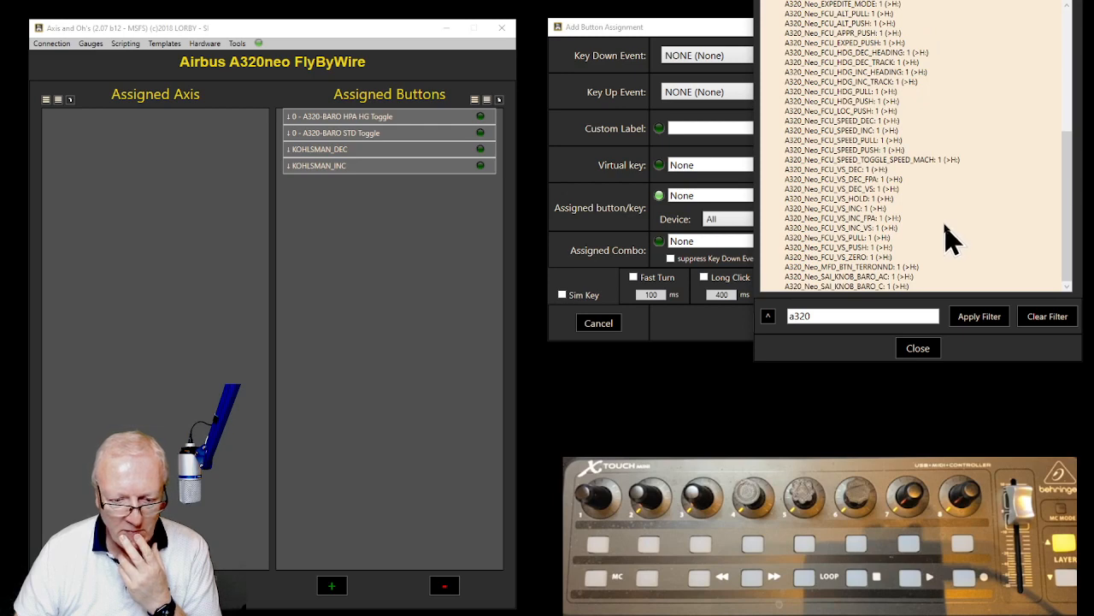
scroll(949, 238, "up", 2)
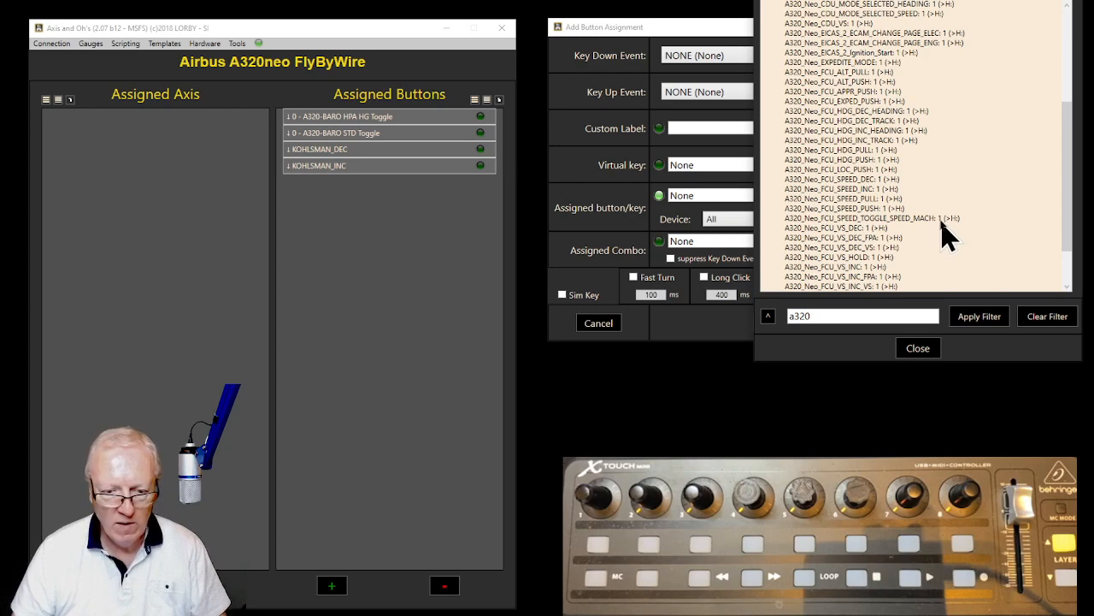
scroll(942, 224, "up", 3)
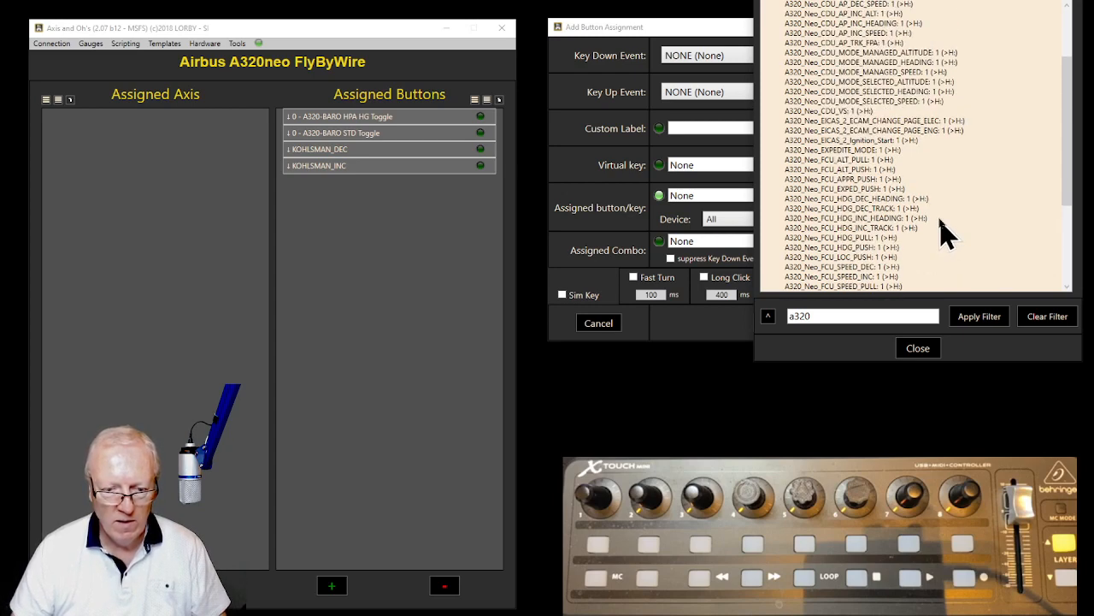
scroll(945, 232, "up", 1)
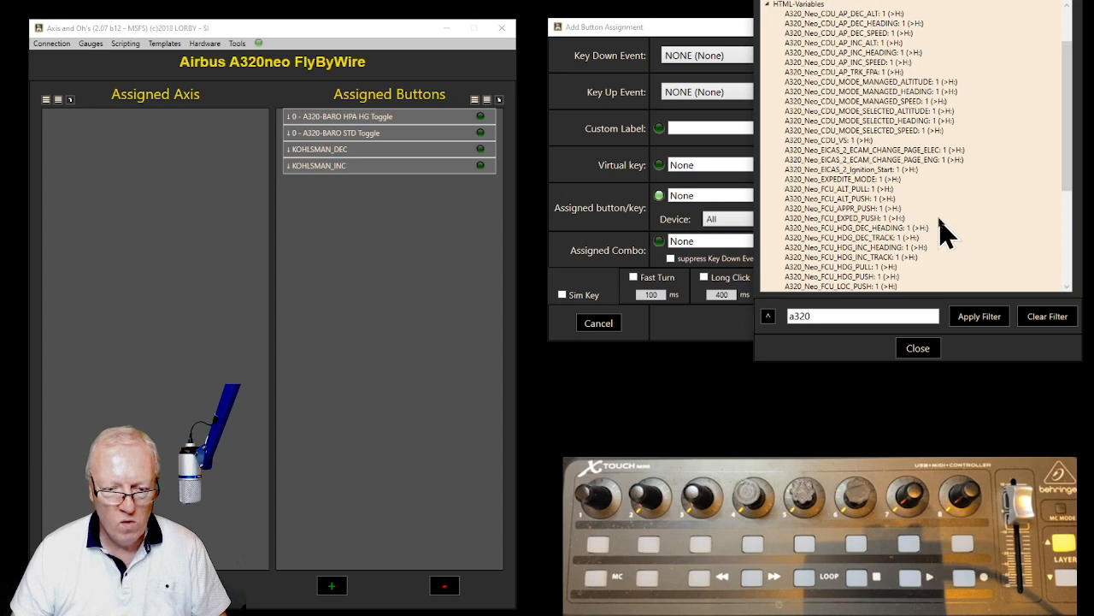
scroll(945, 232, "up", 2)
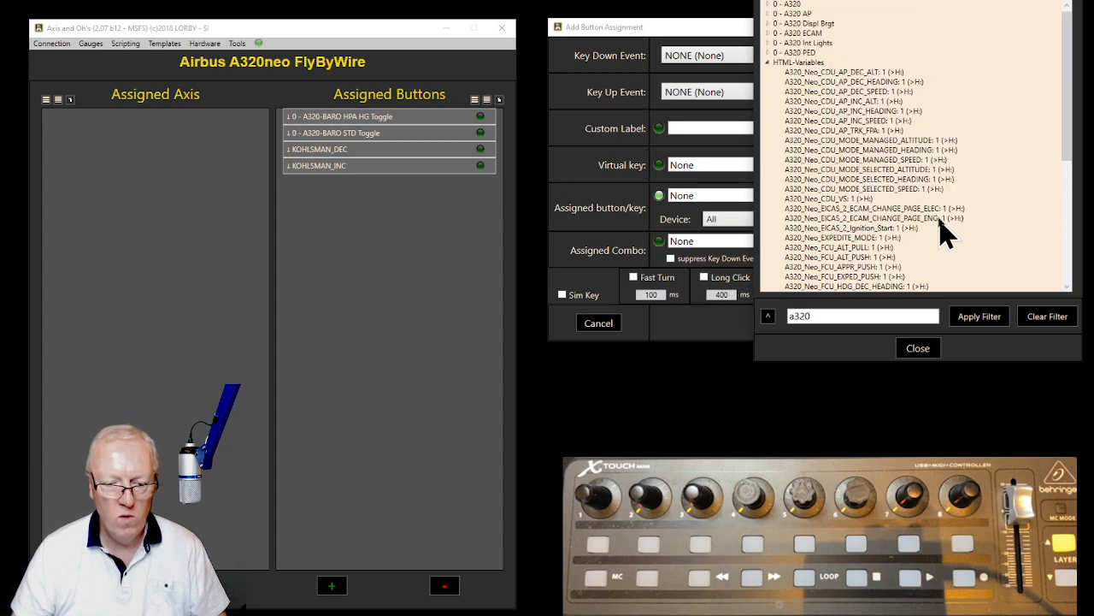
scroll(945, 233, "down", 1)
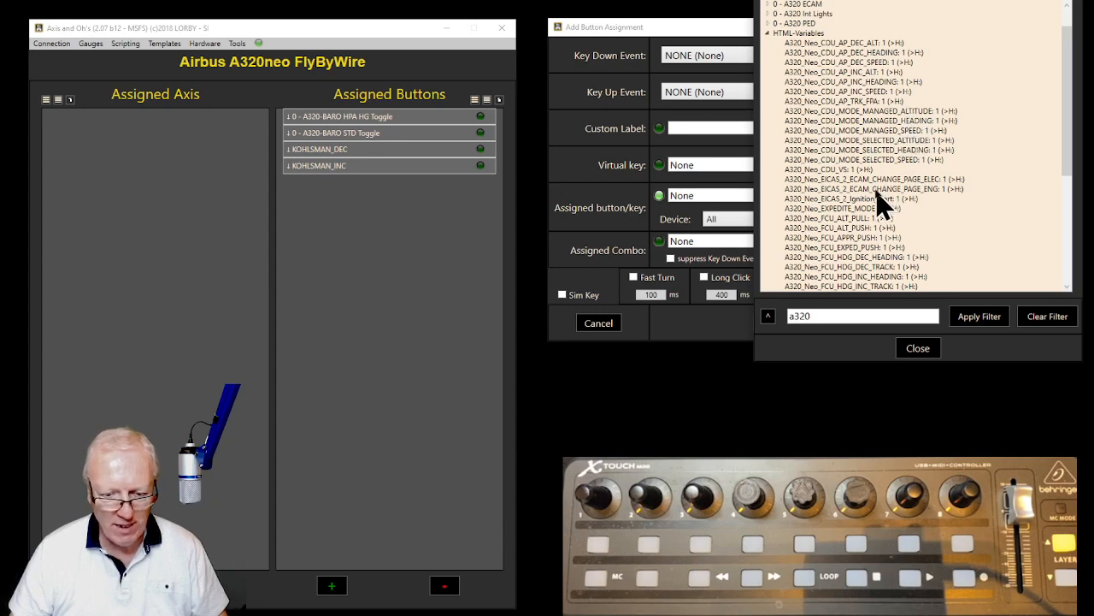
left_click(768, 33)
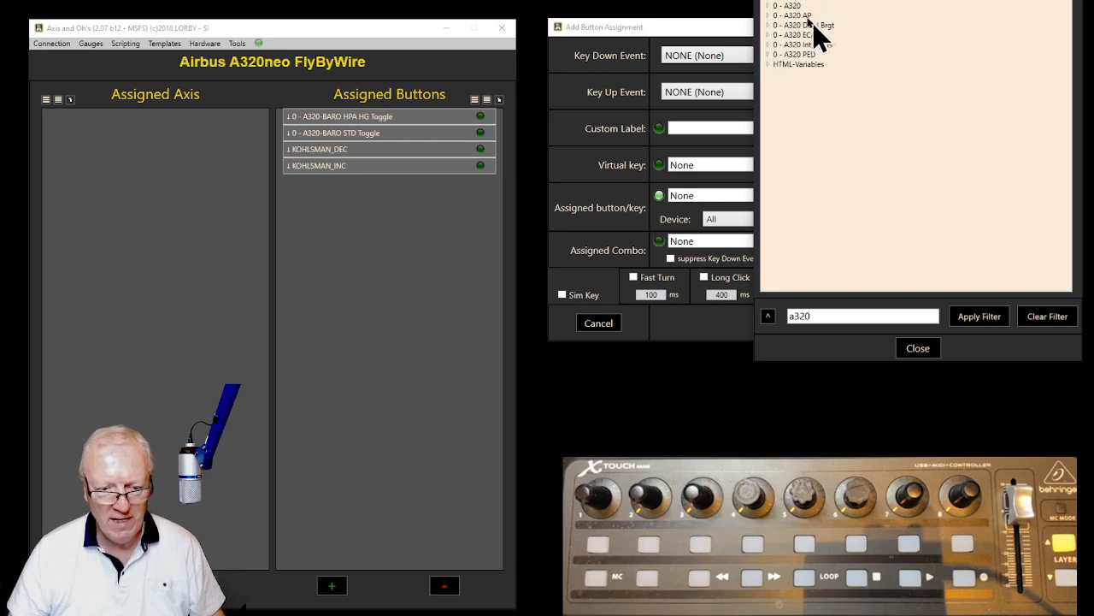
- Add a button assignment that triggers A320 AP-NAV Mode dec when the X-TOUCH MINI knob with EVT 3002 is turned left
left_click(769, 6)
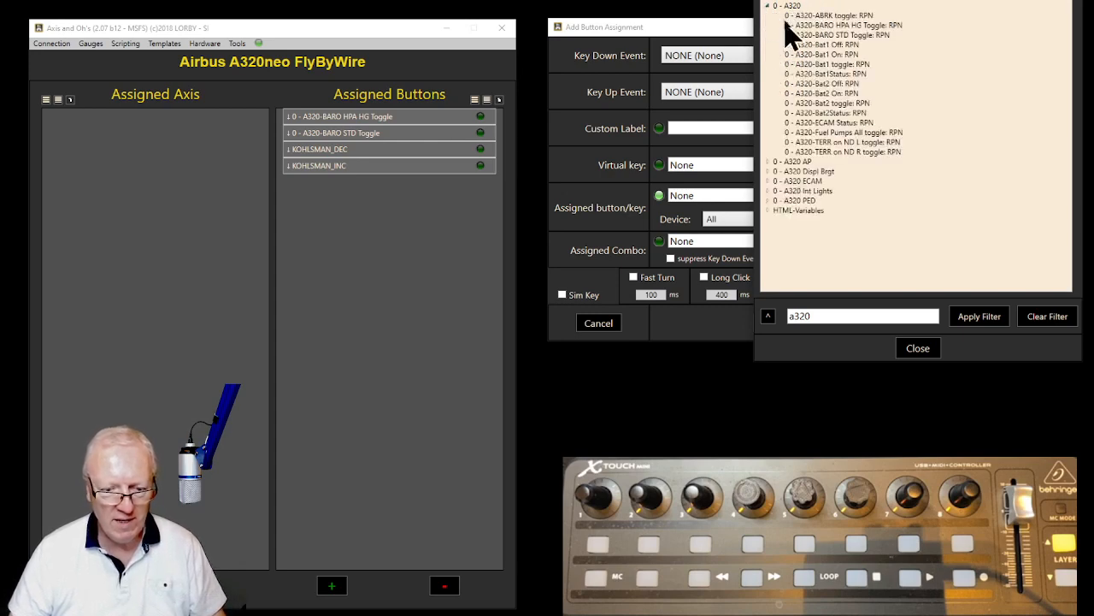
left_click(769, 162)
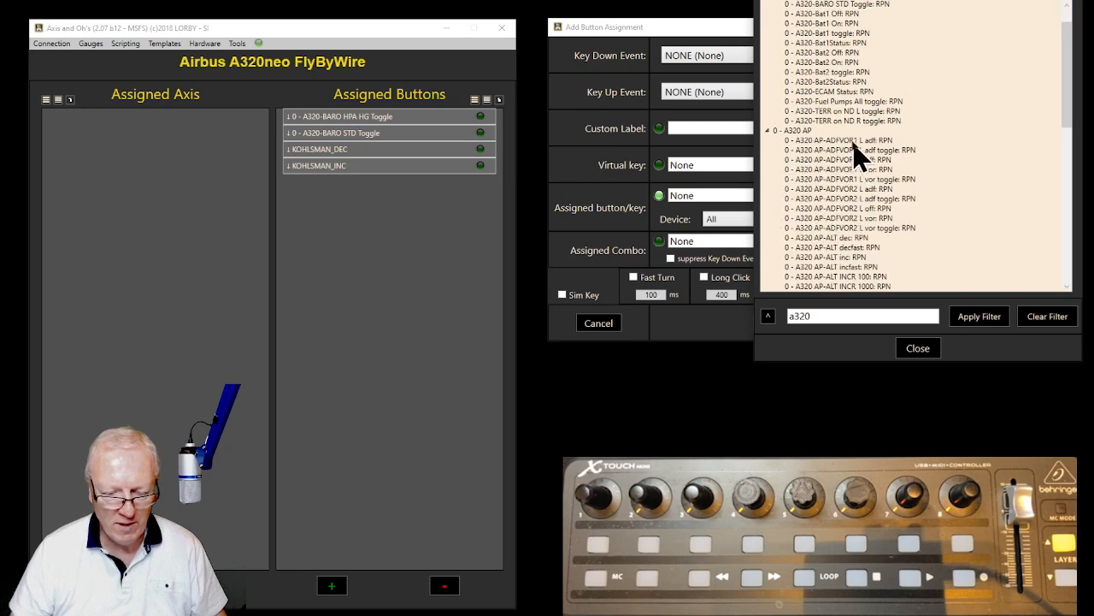
scroll(855, 159, "down", 3)
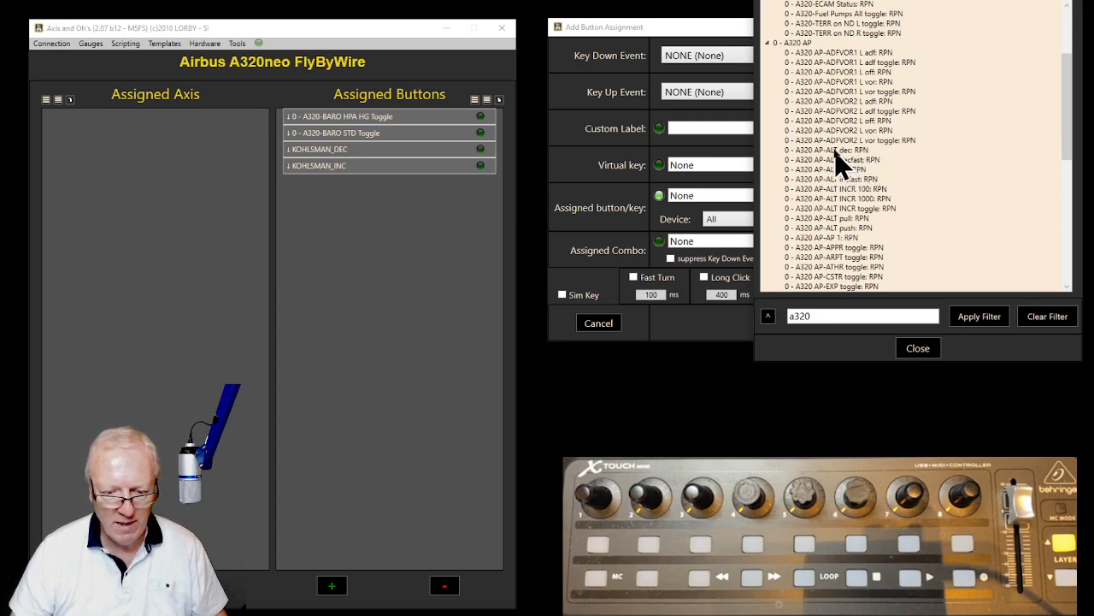
scroll(838, 163, "down", 3)
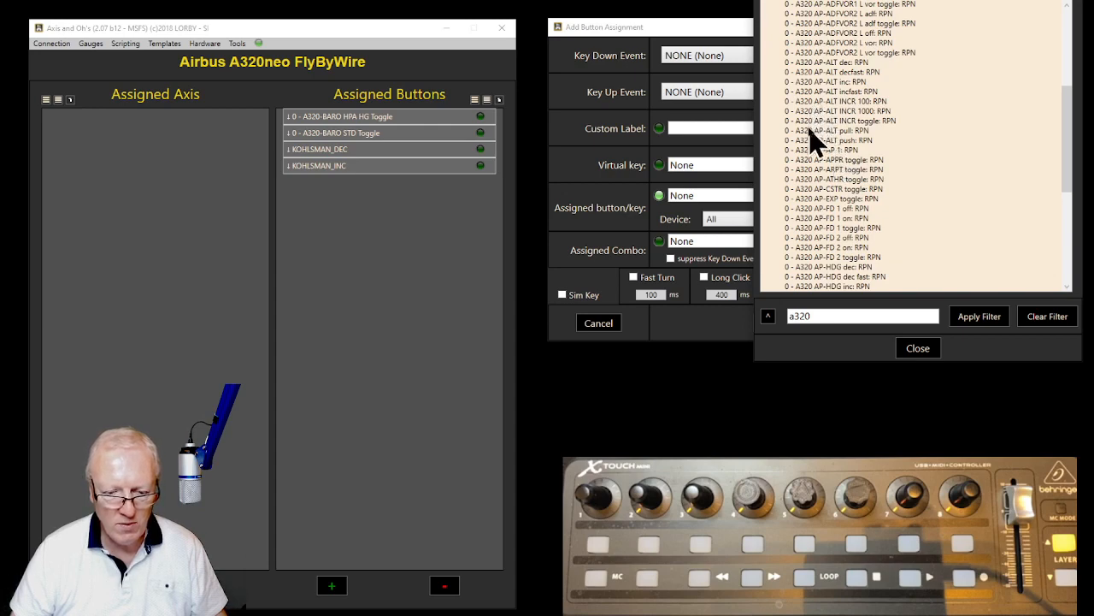
scroll(812, 180, "down", 1)
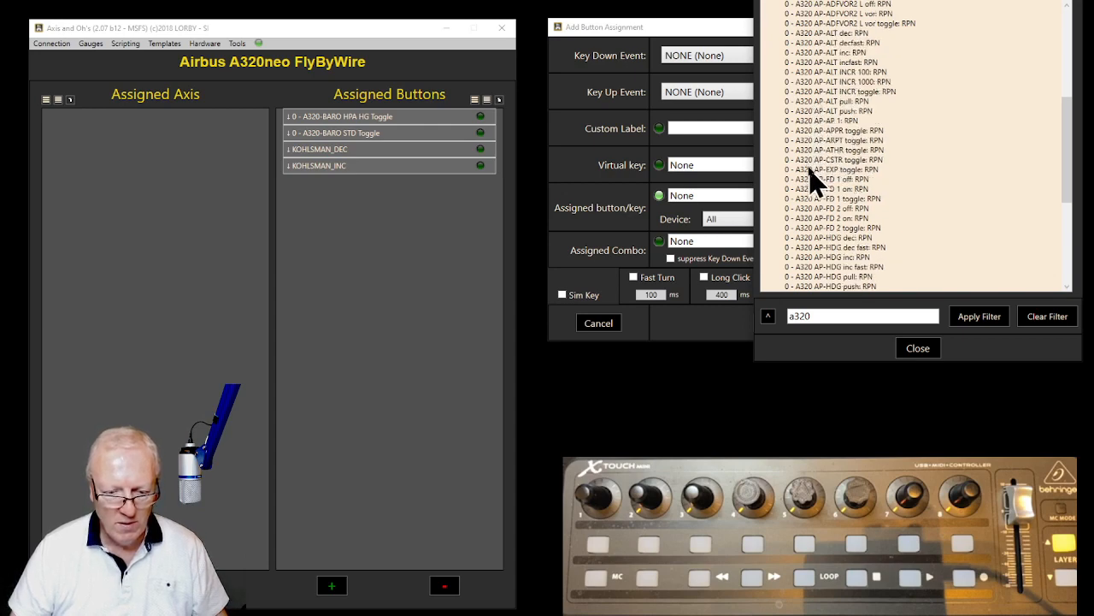
scroll(812, 179, "down", 3)
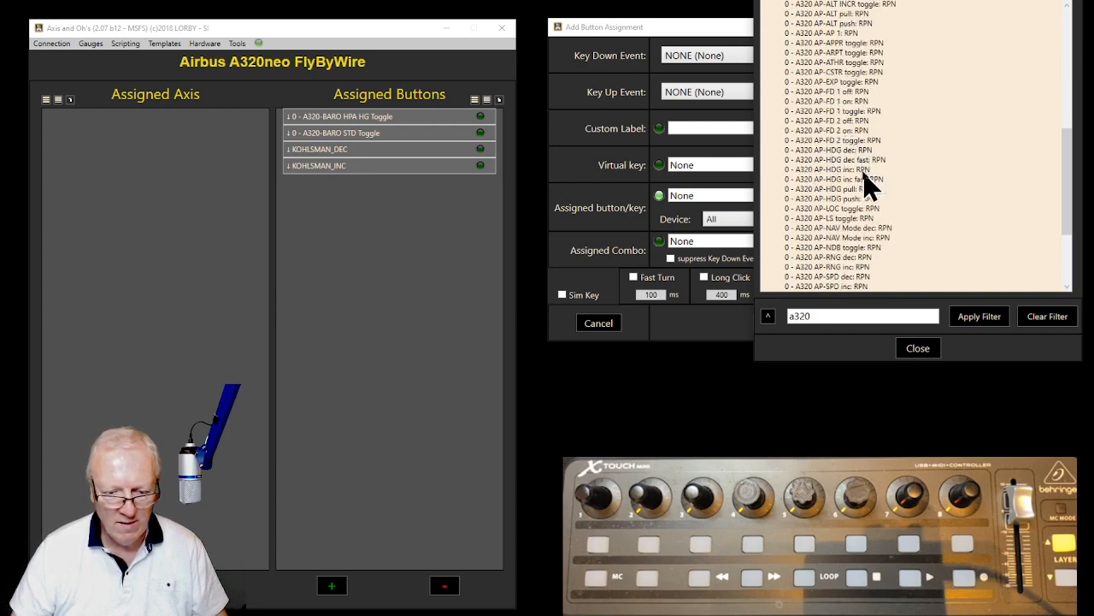
scroll(863, 189, "down", 1)
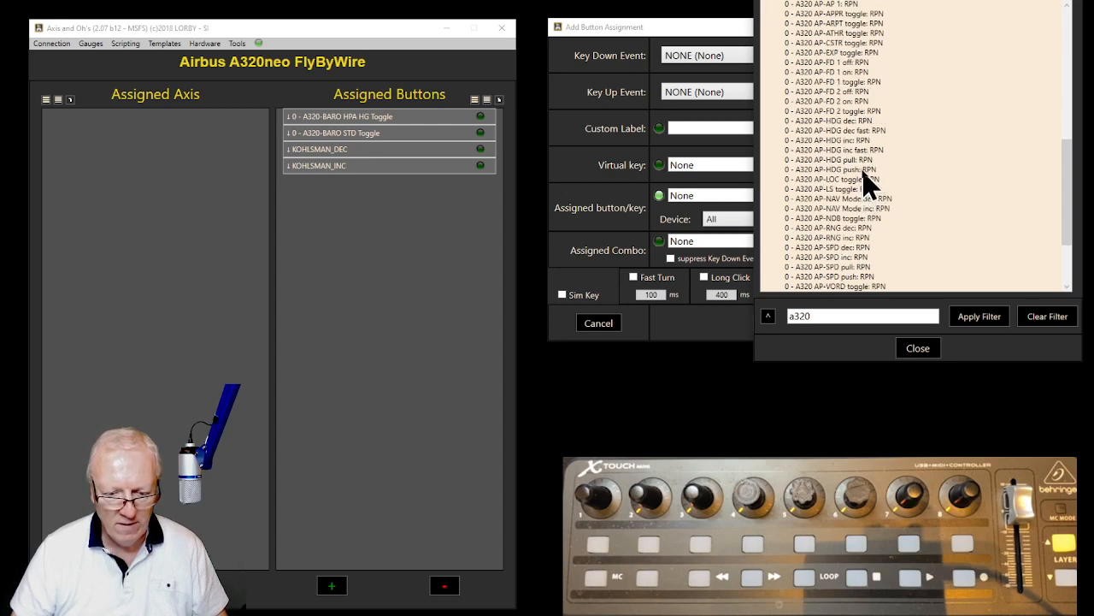
scroll(864, 207, "down", 1)
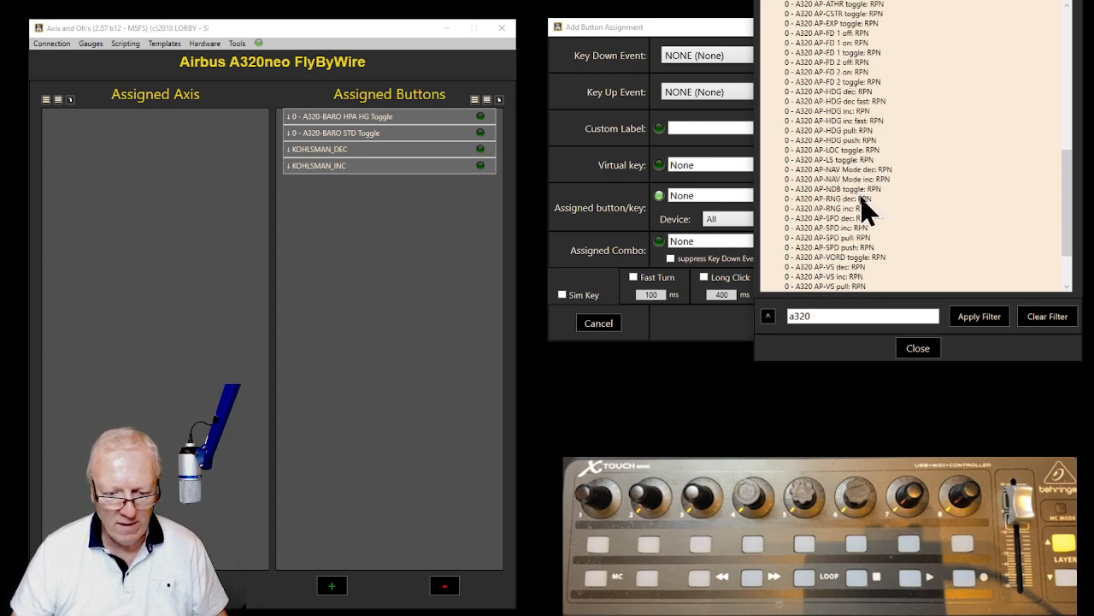
left_click(825, 171)
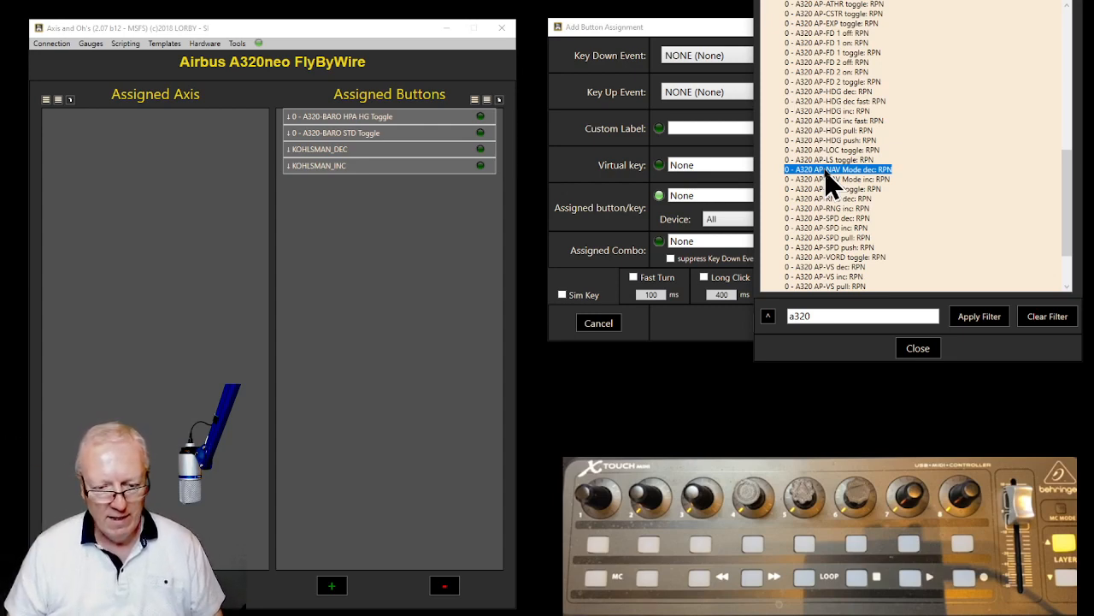
double_click(826, 170)
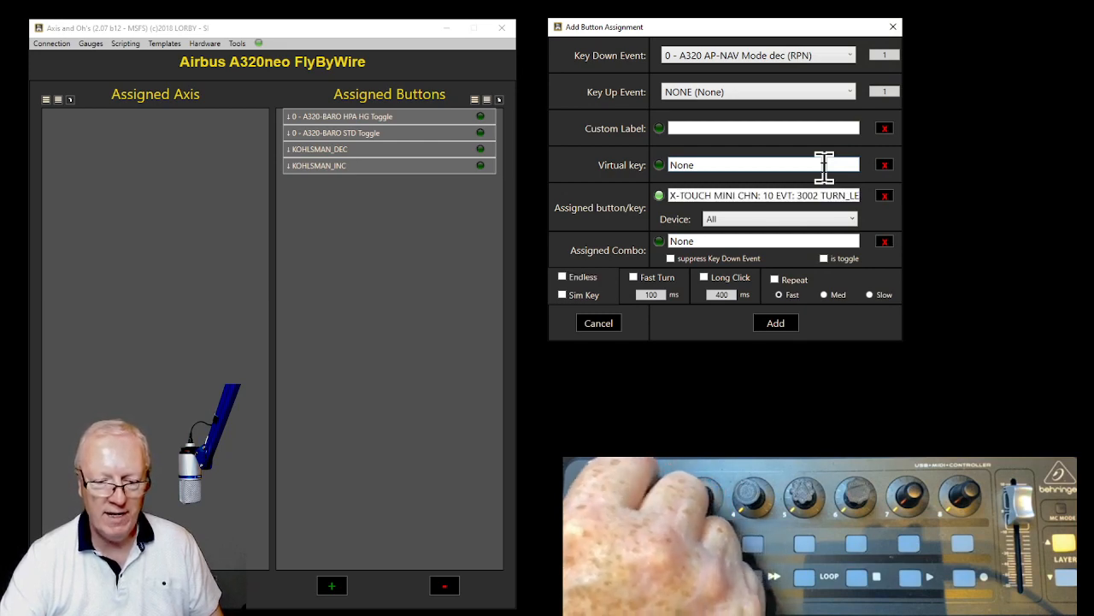
left_click(776, 329)
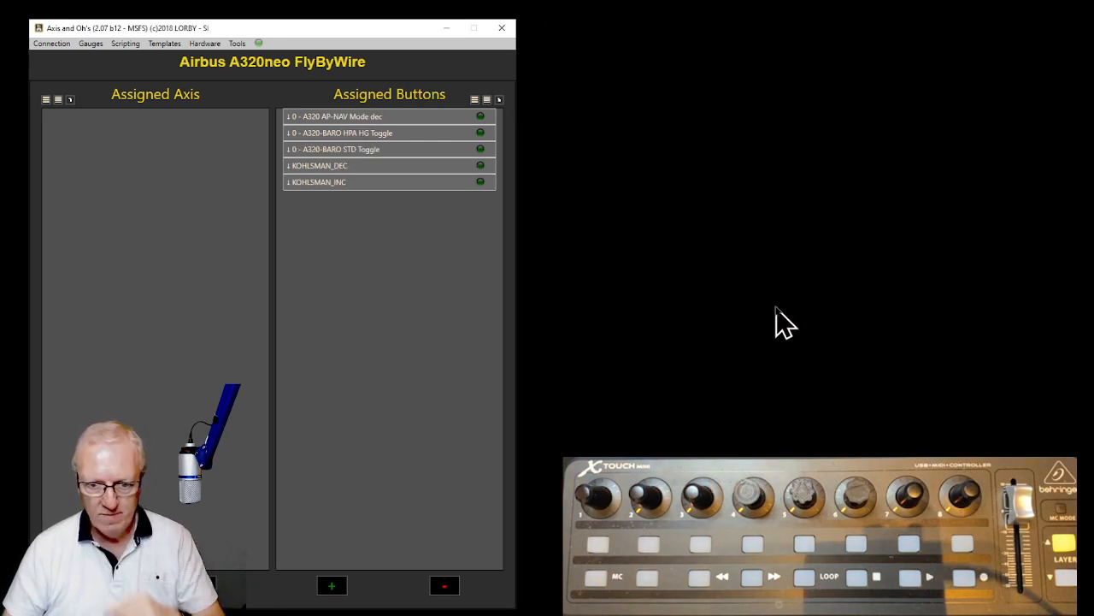
- Add a button assignment for A320 AP-NAV Mode inc, found by filtering for "nav", on the same knob's right turn
left_click(331, 587)
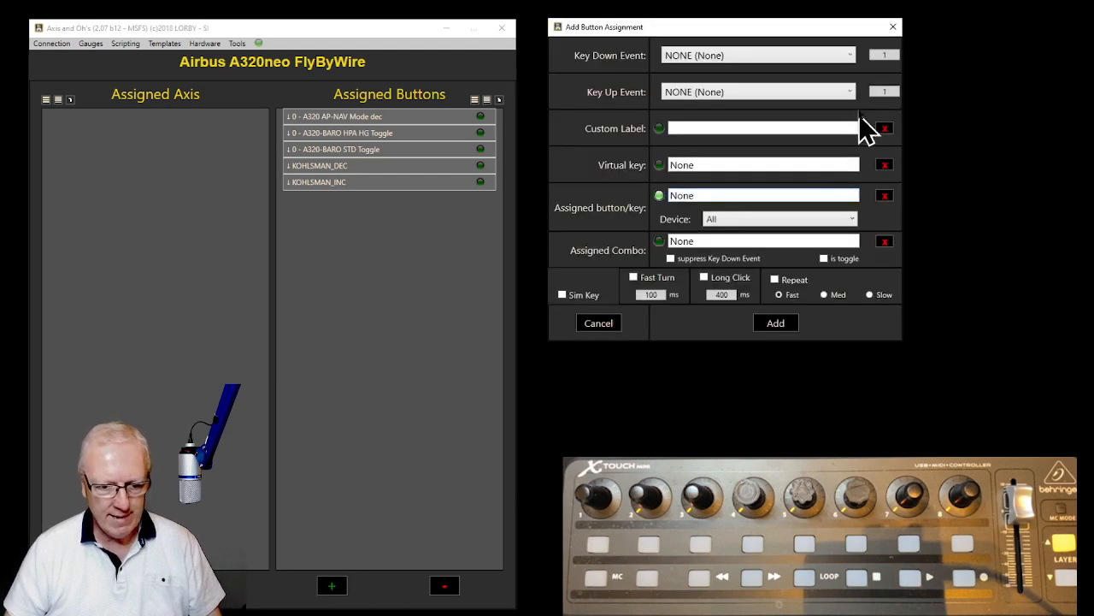
left_click(850, 56)
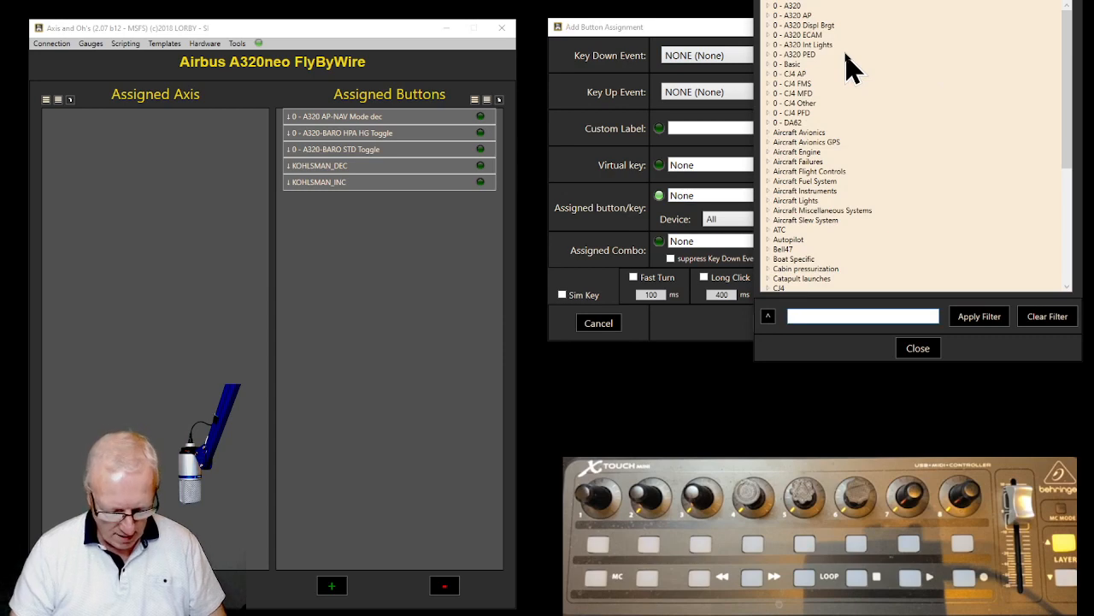
type("nav")
key("Return")
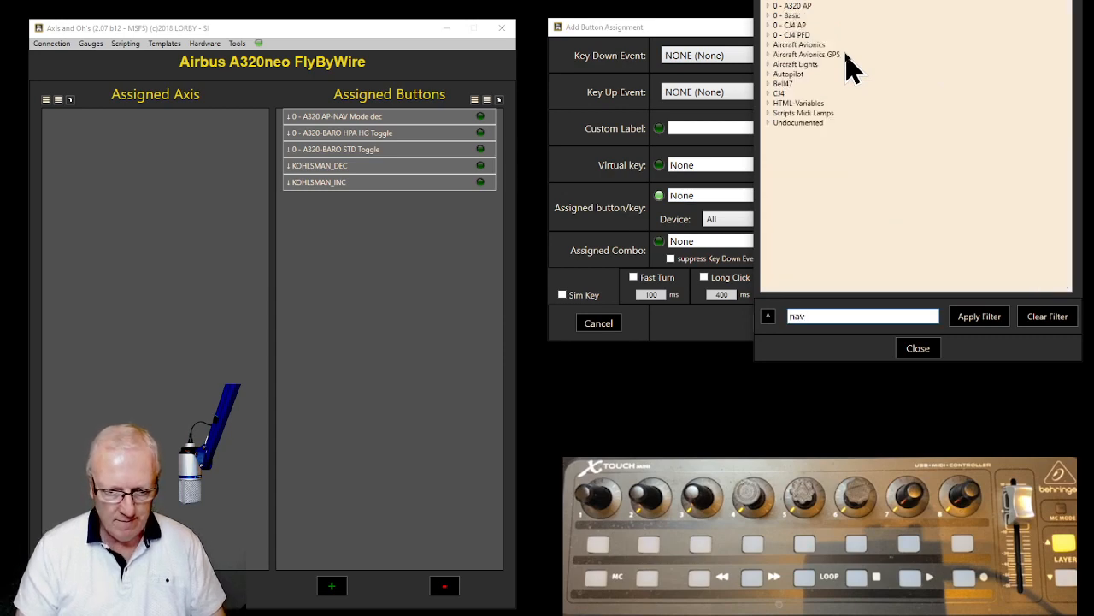
left_click(769, 6)
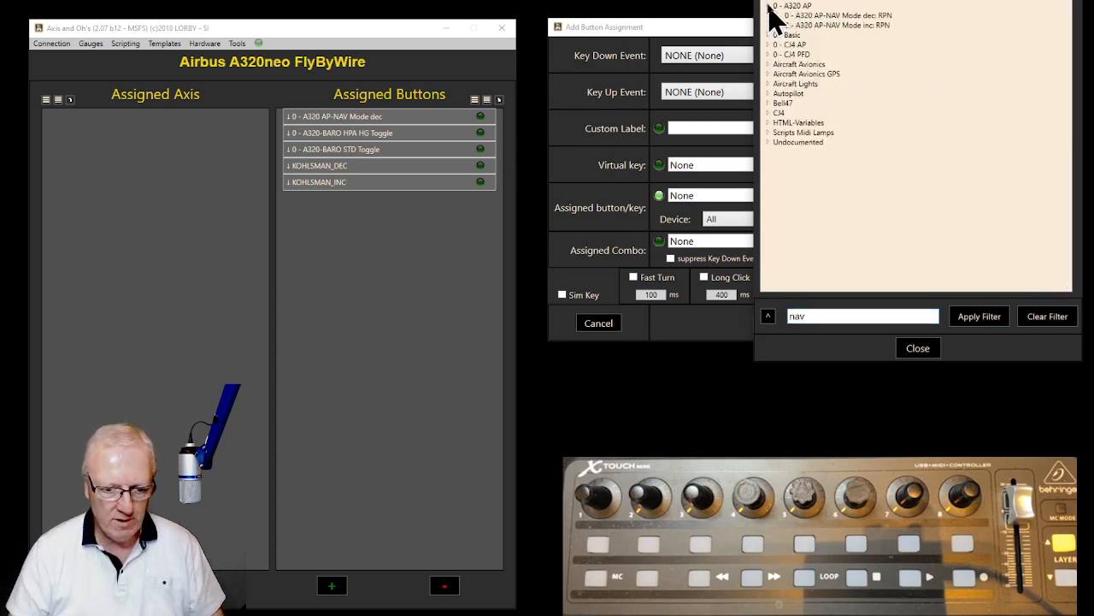
double_click(846, 25)
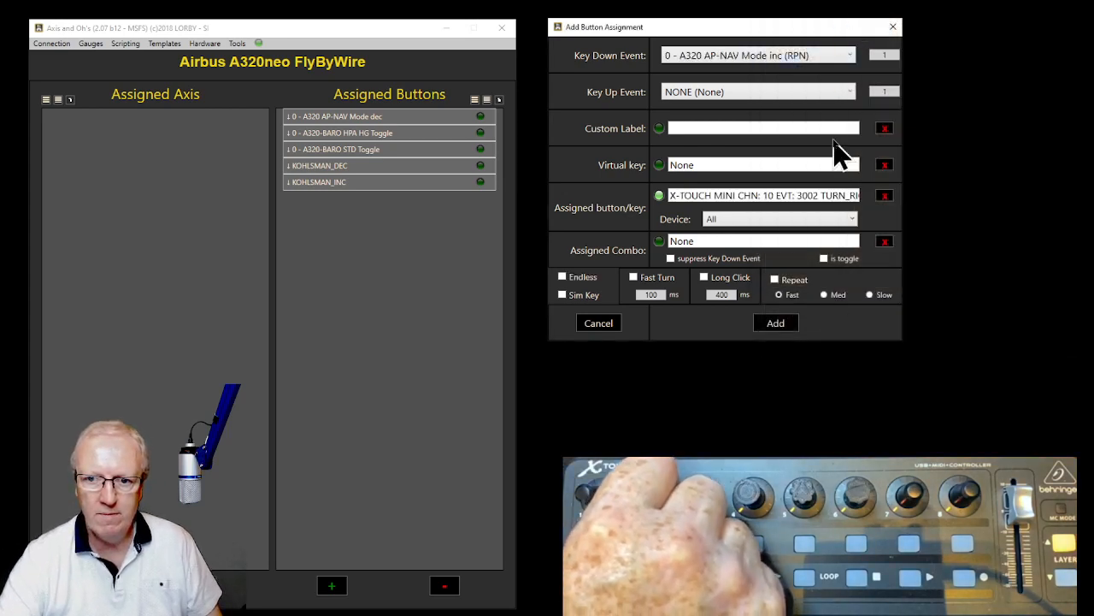
left_click(786, 326)
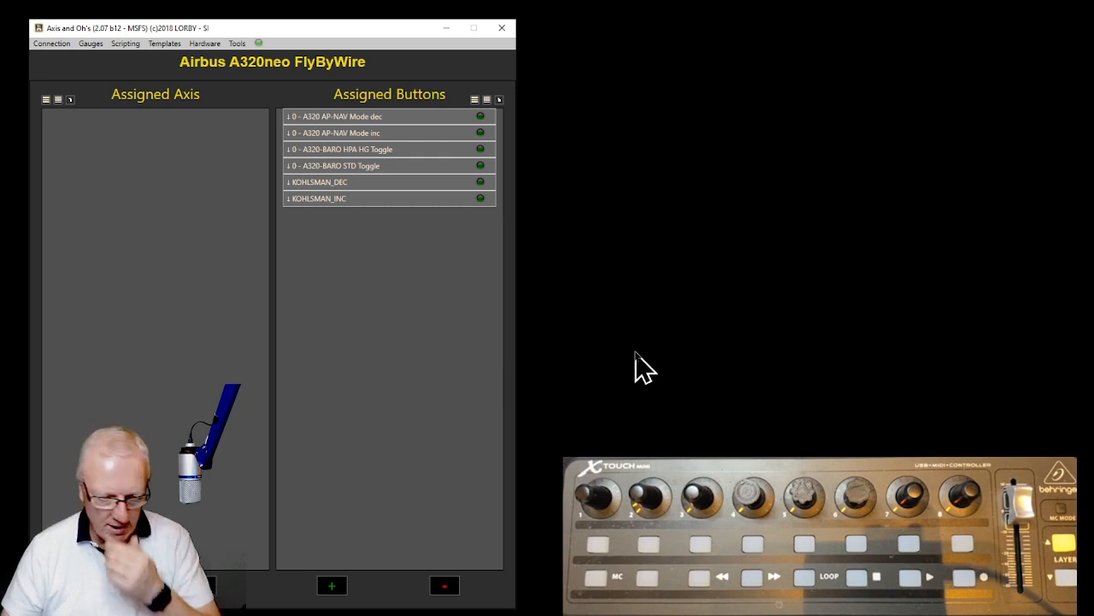
- Add a button assignment that triggers A320 AP-RNG dec when the X-TOUCH MINI knob with EVT 3003 is turned left
left_click(332, 586)
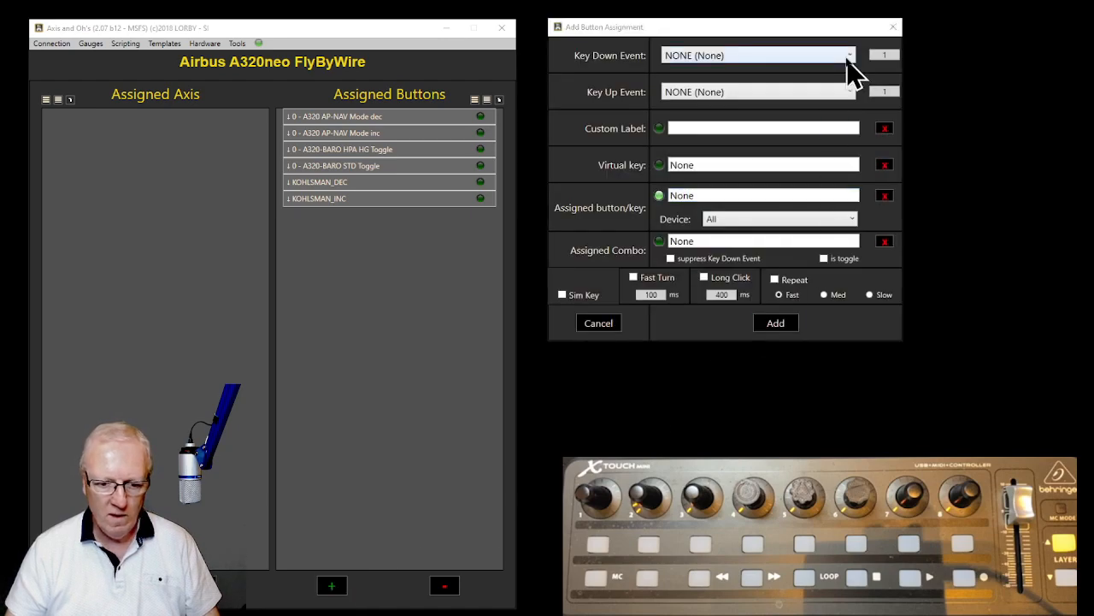
left_click(849, 56)
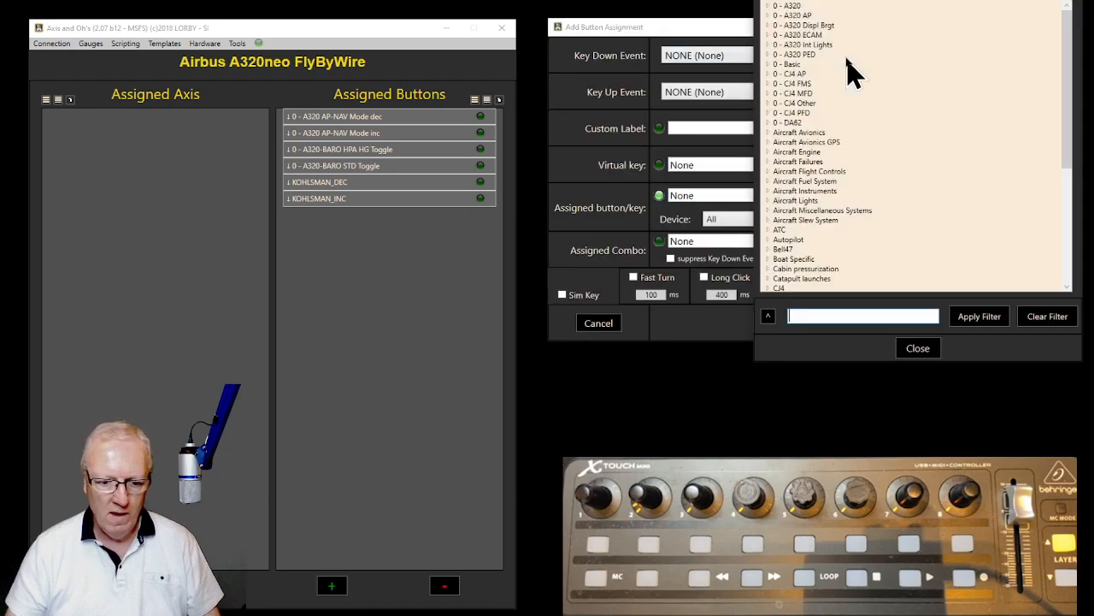
left_click(768, 16)
scroll(924, 151, "down", 7)
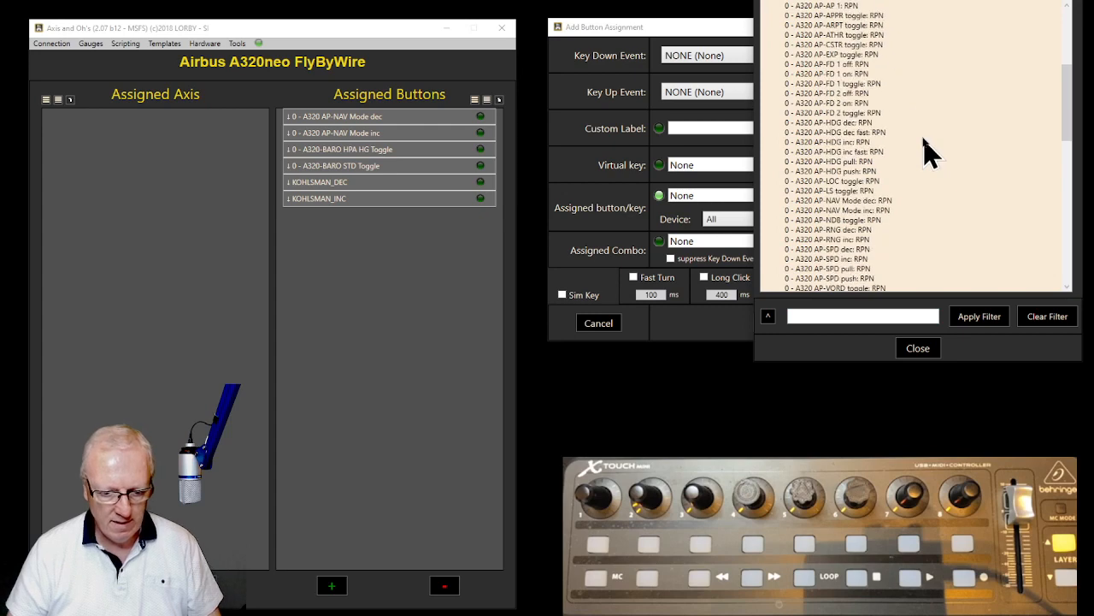
scroll(928, 154, "down", 1)
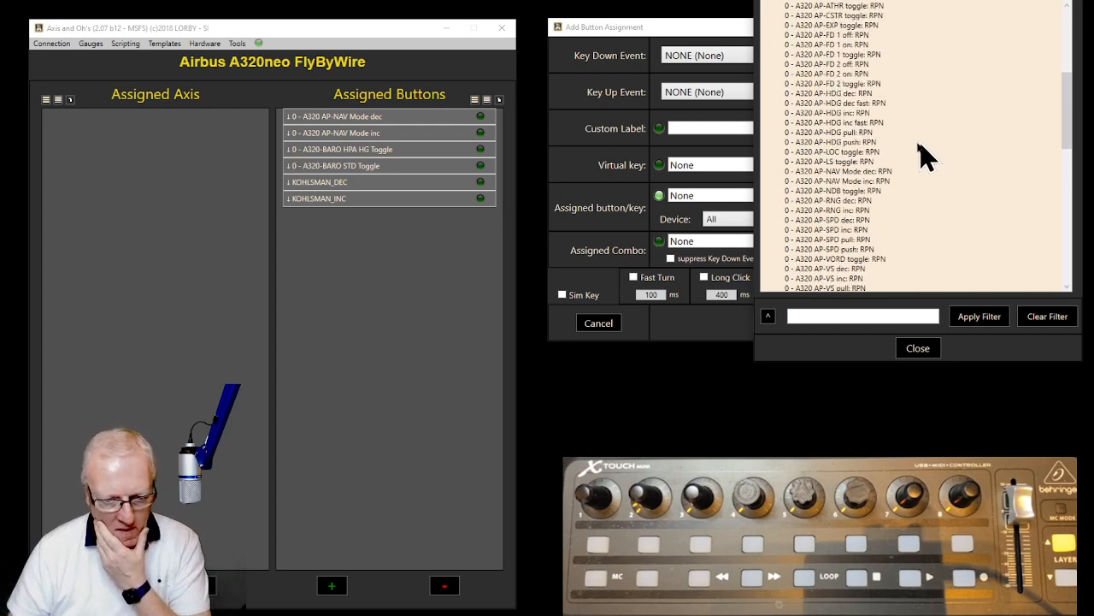
left_click(847, 201)
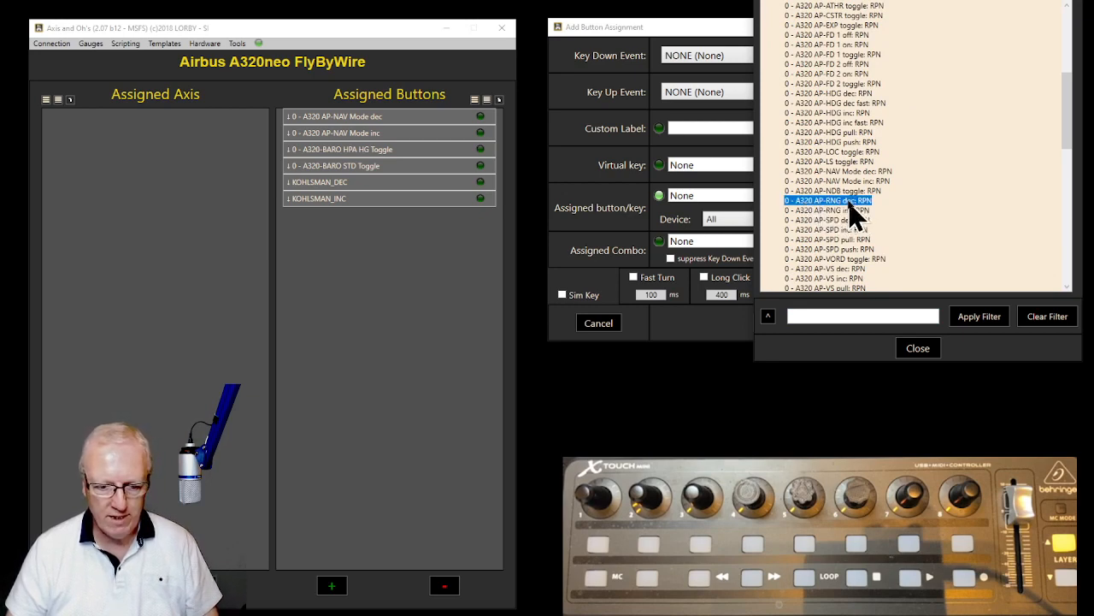
double_click(849, 202)
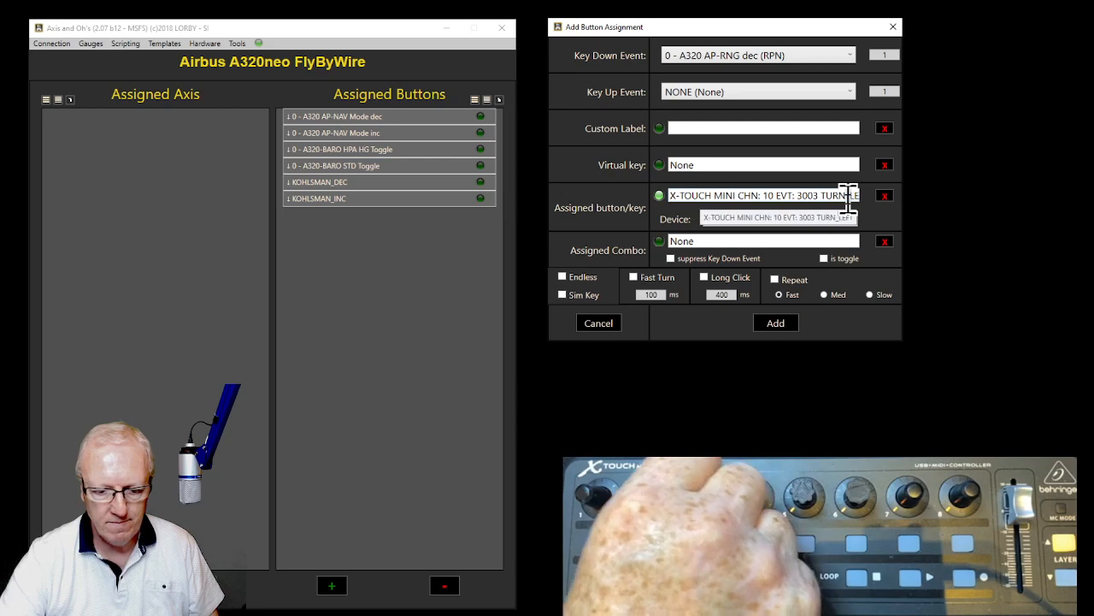
left_click(777, 326)
- Add a button assignment that triggers A320 AP-RNG inc when the EVT 3003 knob is turned right
left_click(332, 585)
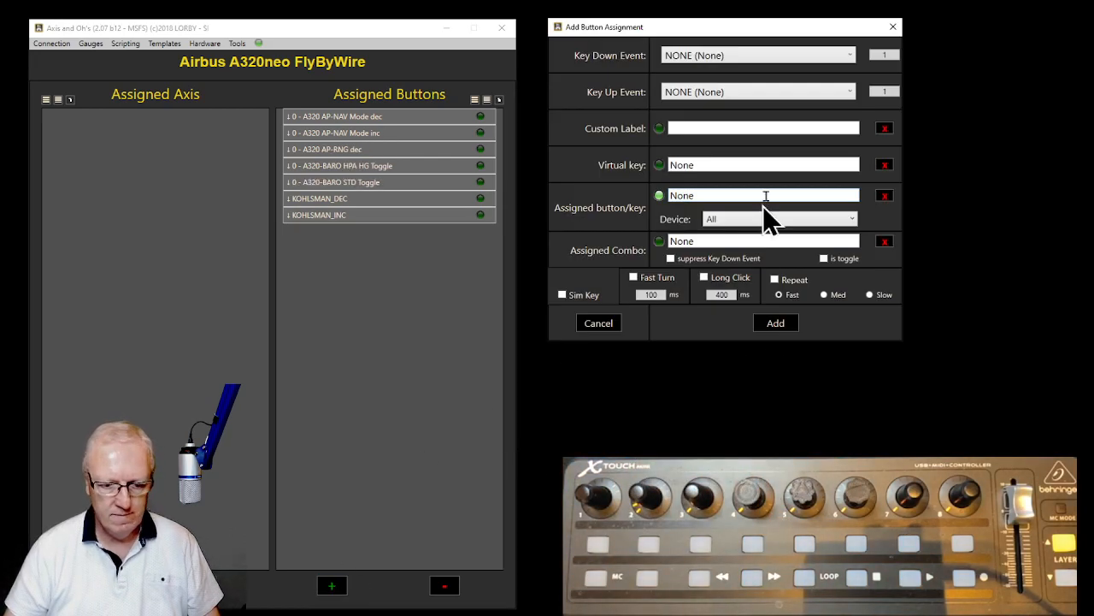
left_click(846, 55)
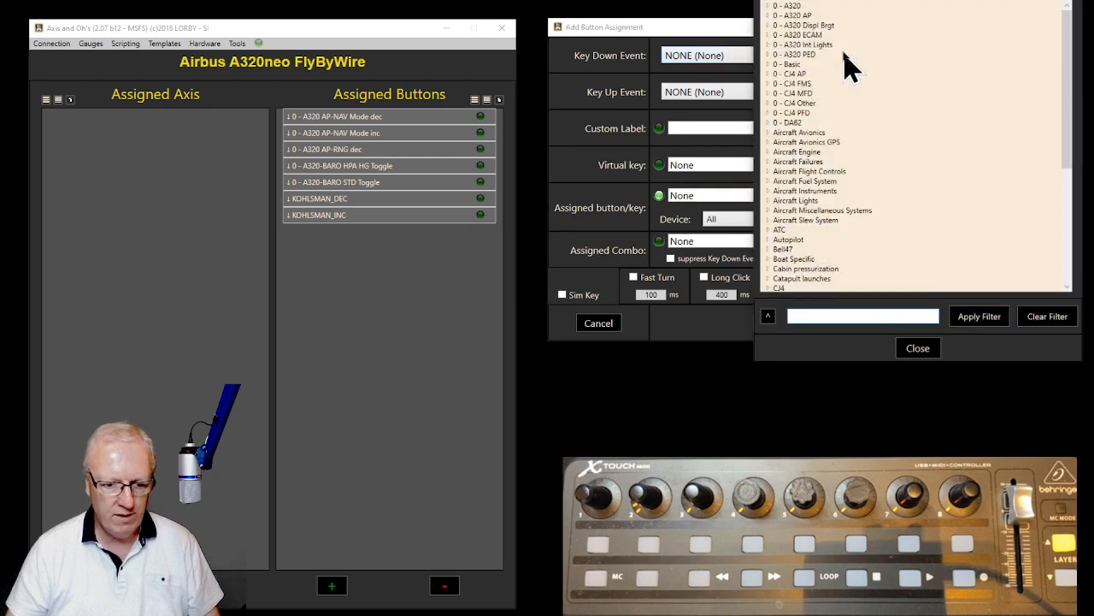
left_click(768, 16)
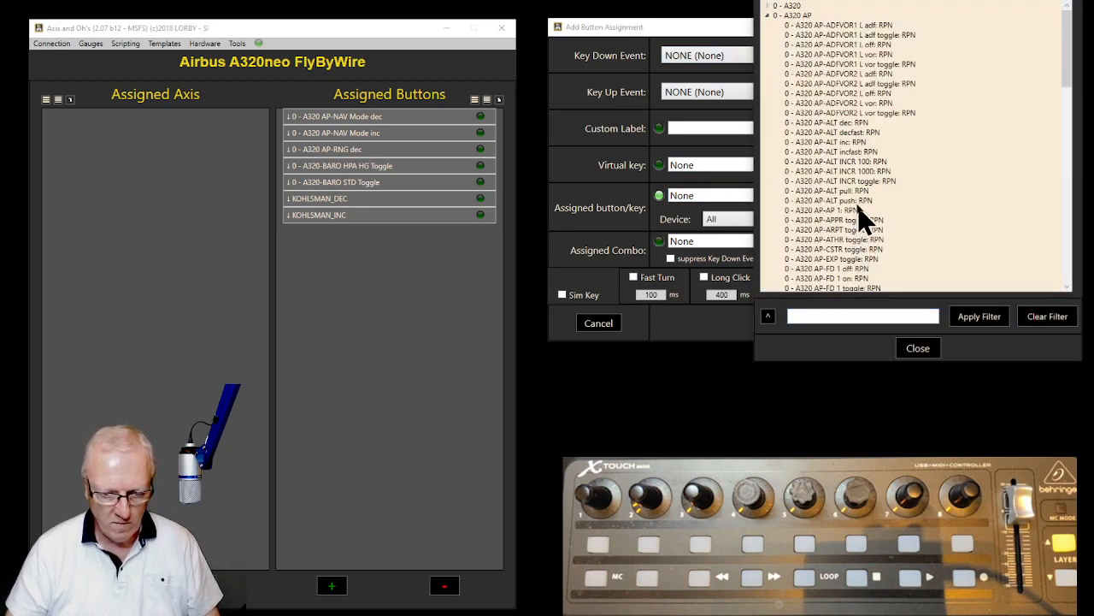
scroll(881, 196, "down", 2)
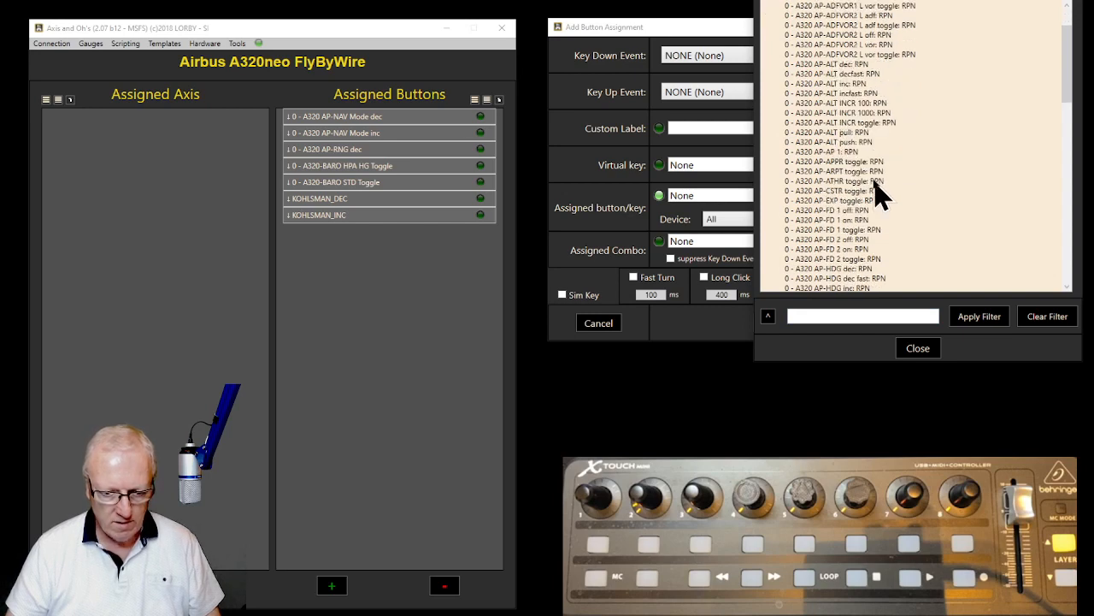
scroll(880, 196, "down", 5)
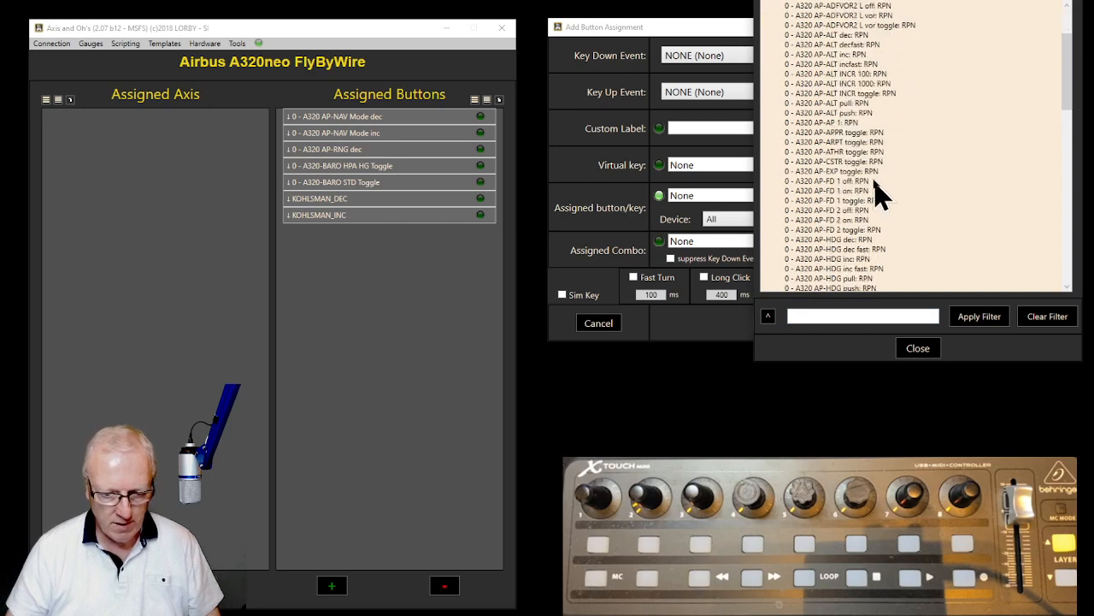
scroll(870, 195, "down", 1)
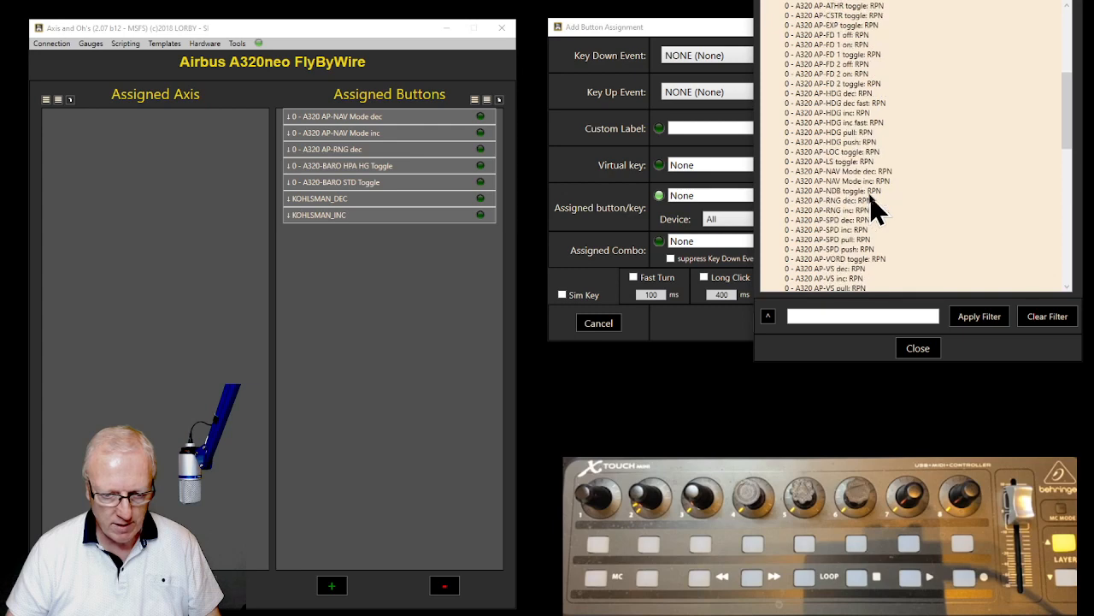
double_click(832, 210)
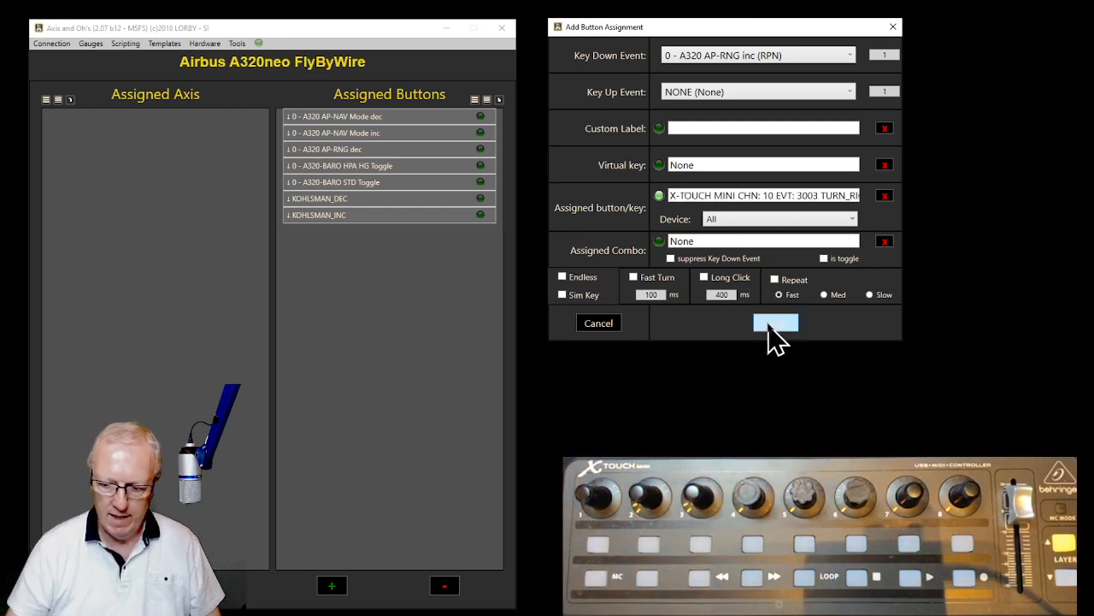
left_click(765, 325)
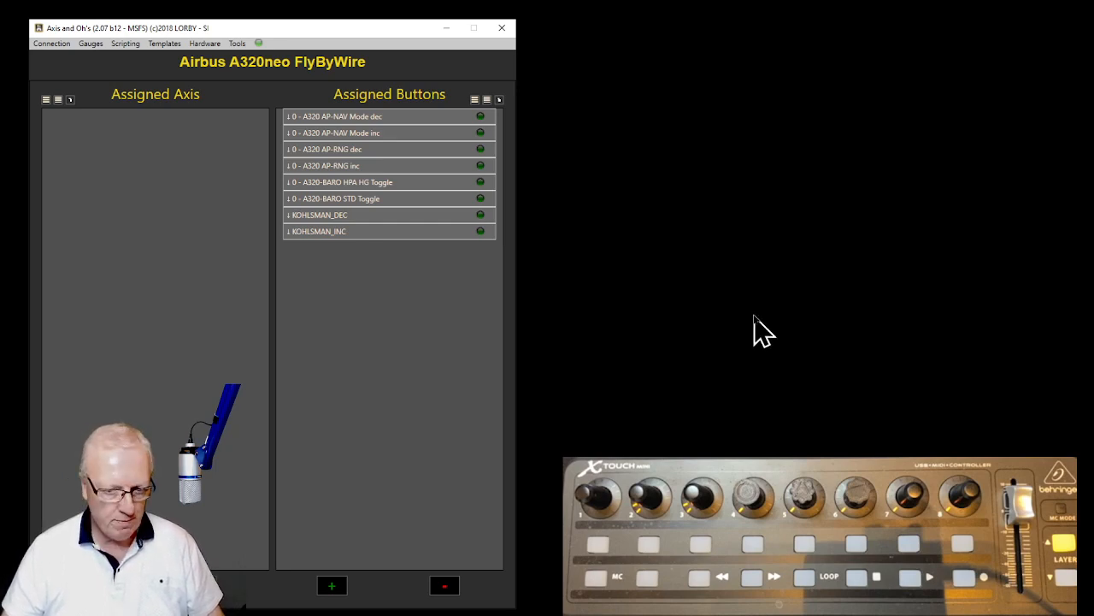
- Add a button assignment that triggers A320 AP-SPD dec when the X-TOUCH MINI knob with EVT 3004 is turned left
left_click(334, 587)
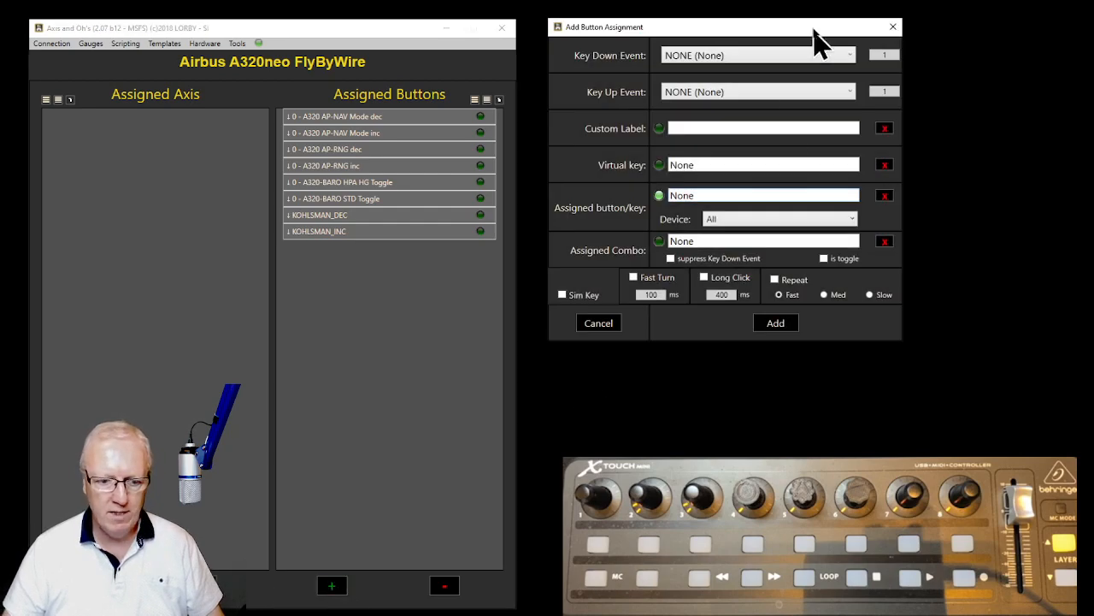
left_click(845, 56)
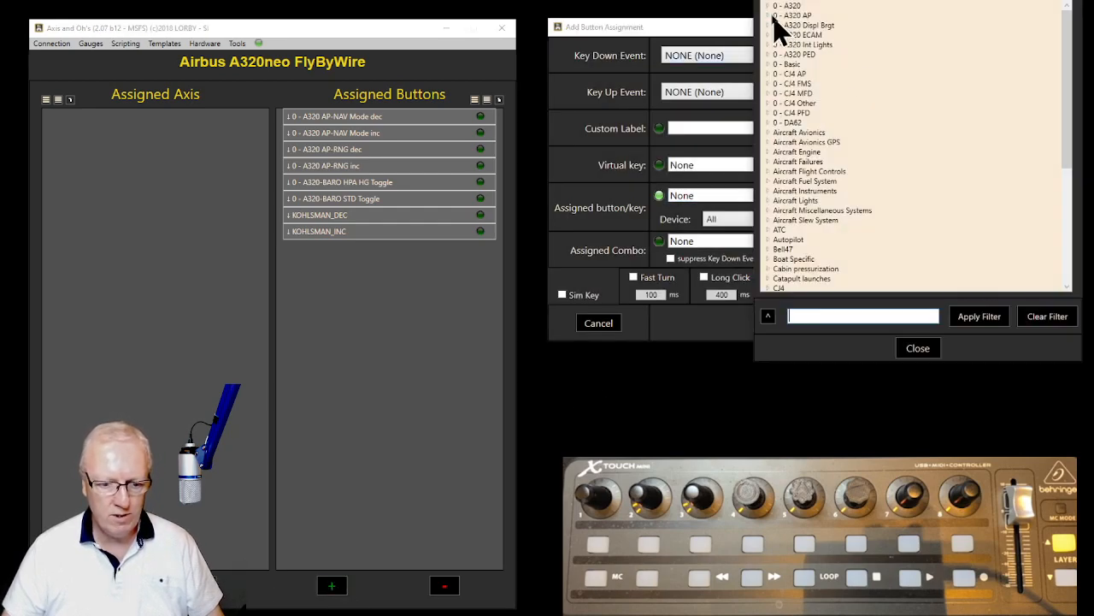
left_click(768, 17)
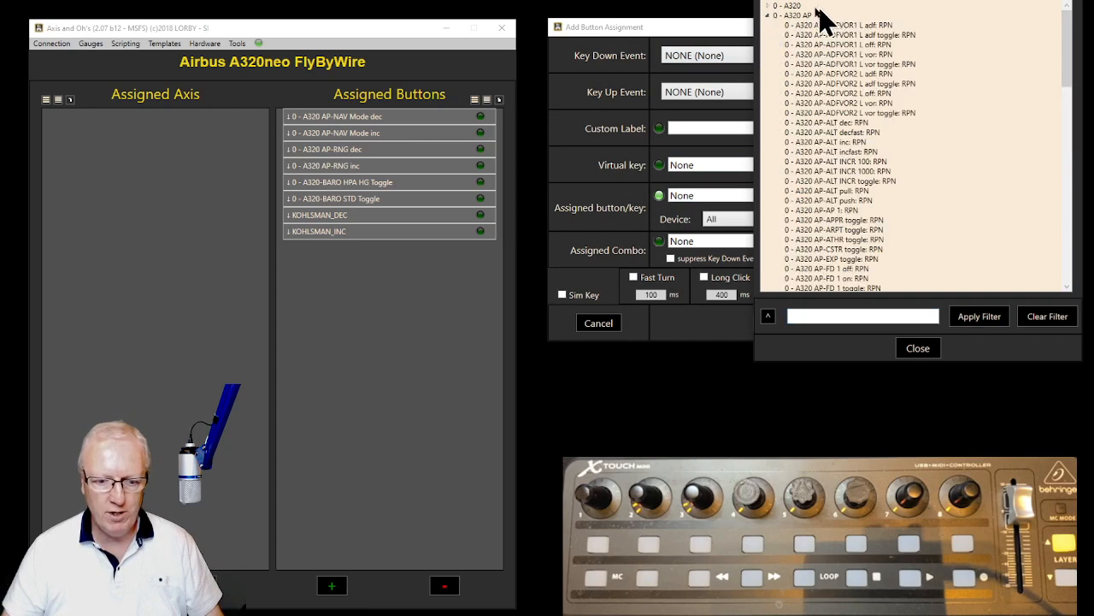
scroll(889, 184, "down", 5)
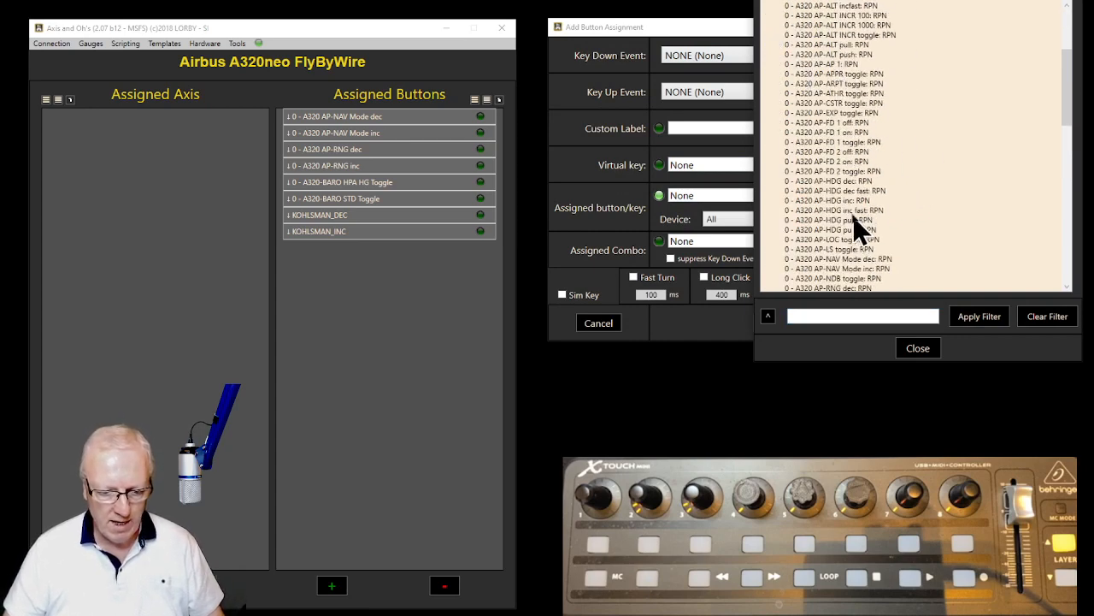
scroll(859, 231, "down", 2)
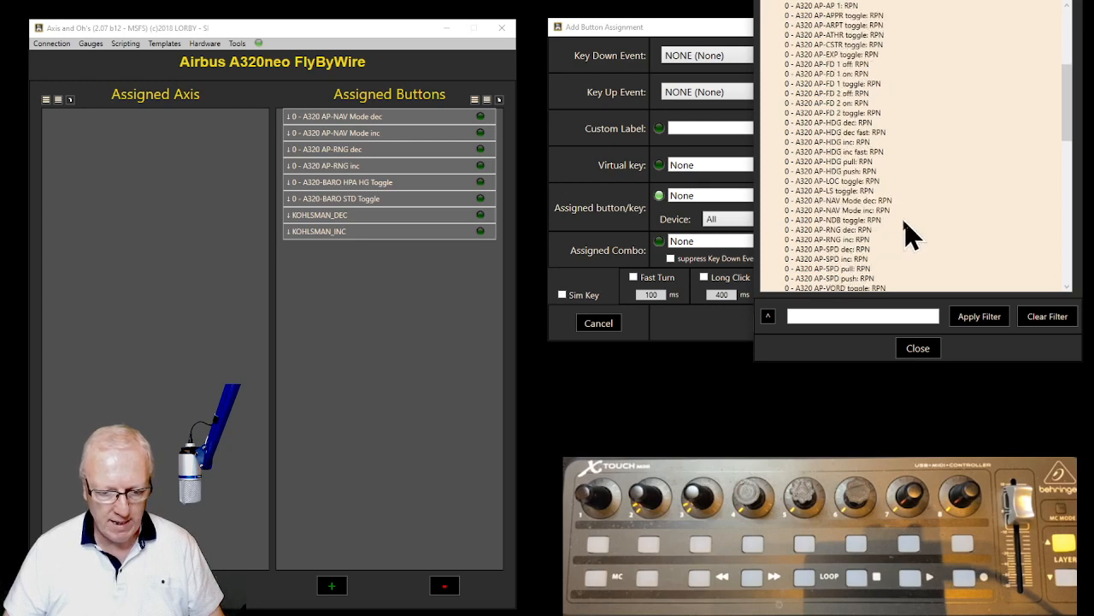
double_click(817, 250)
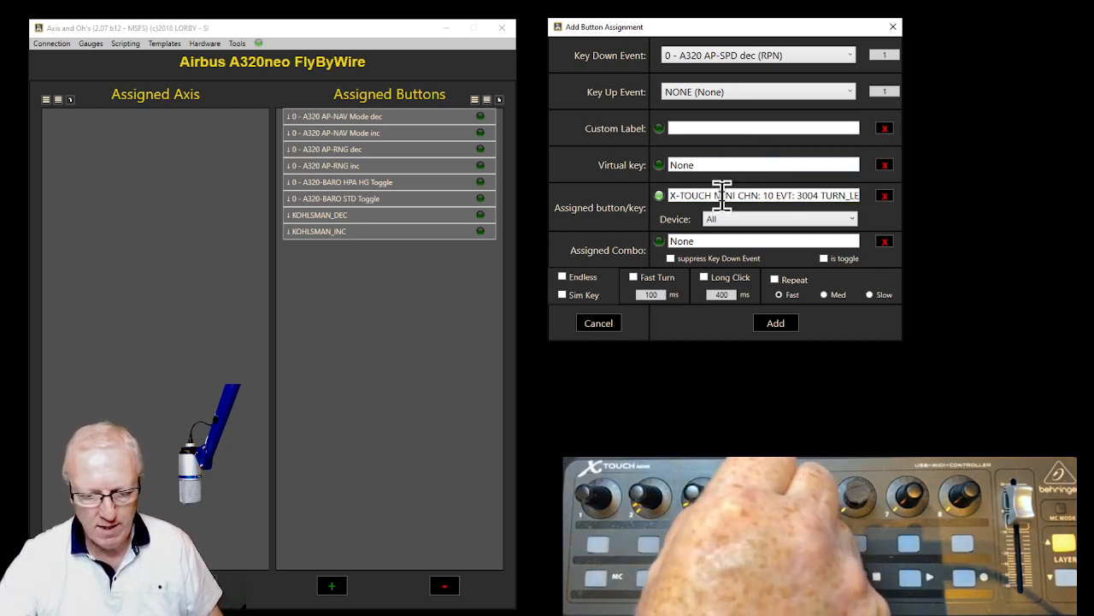
left_click(773, 324)
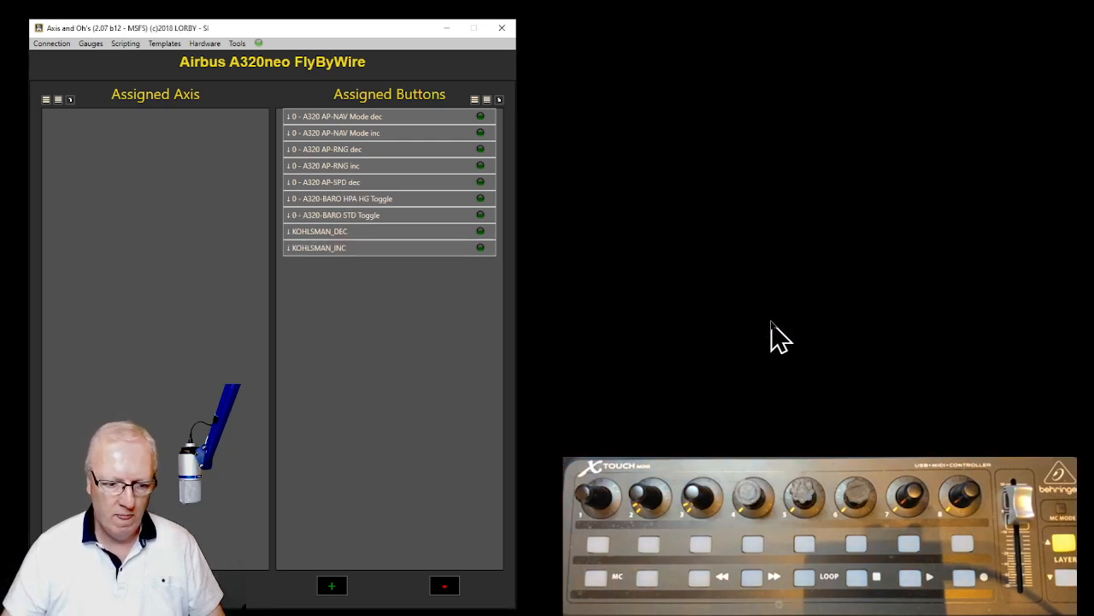
- Add a button assignment that triggers A320 AP-SPD inc when the EVT 3004 knob is turned right
left_click(333, 588)
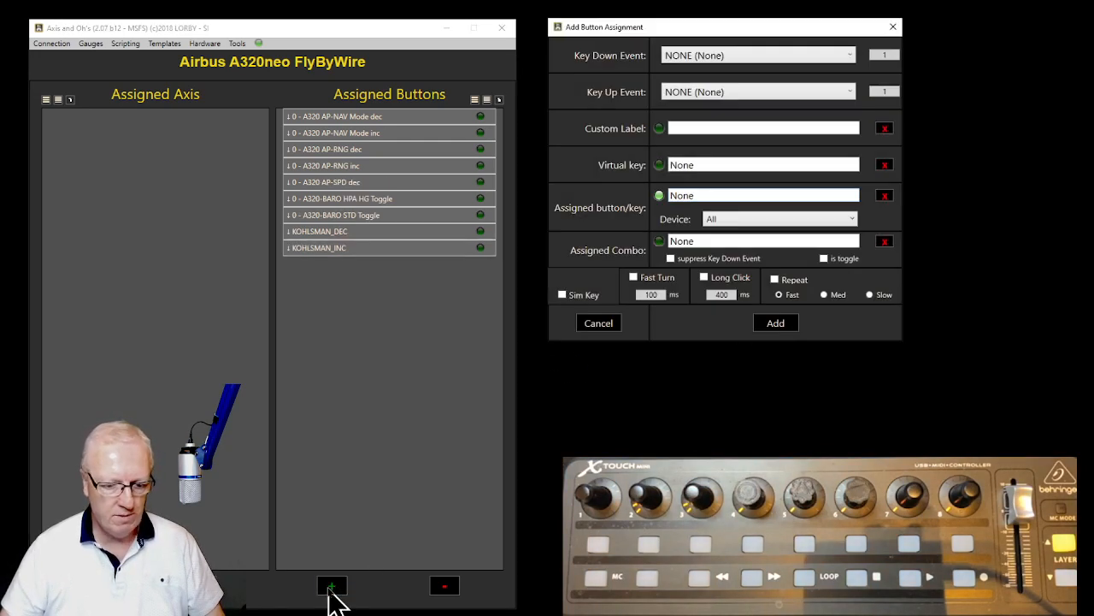
left_click(831, 57)
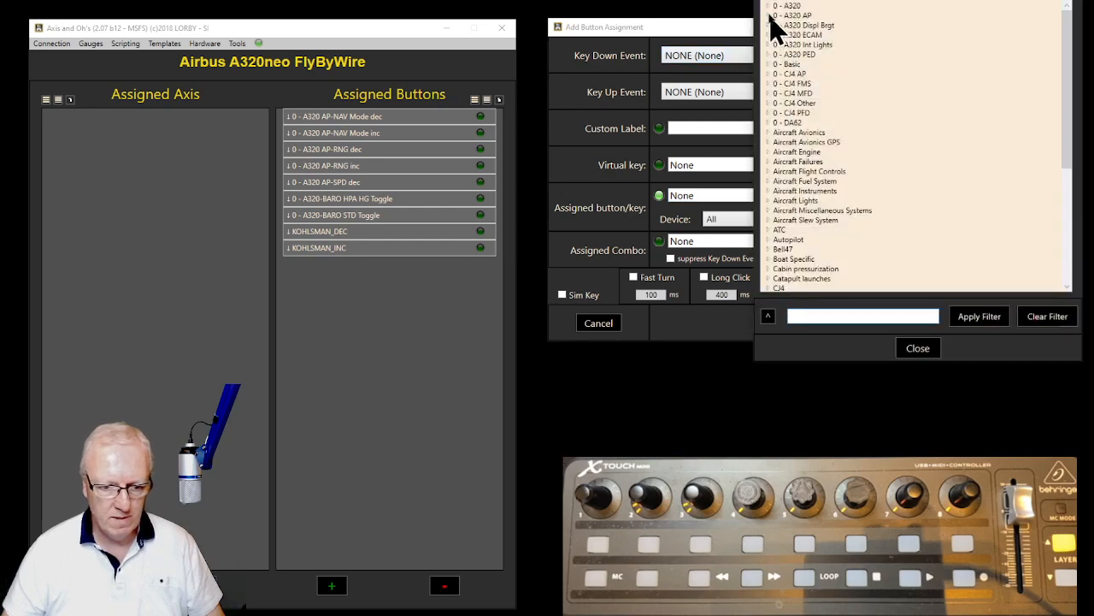
left_click(769, 15)
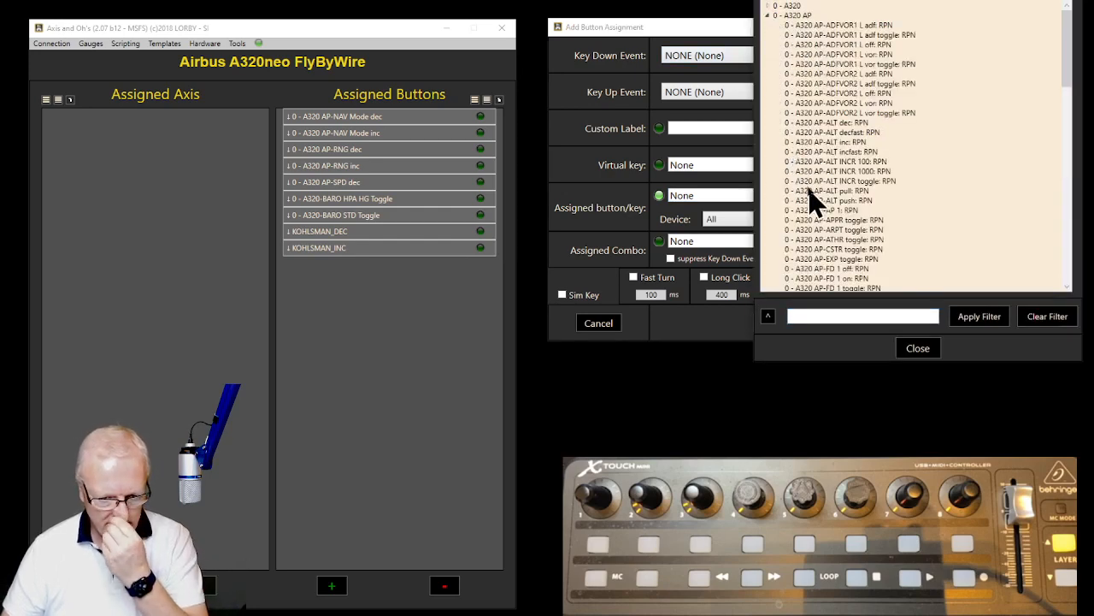
scroll(817, 204, "down", 1)
scroll(816, 203, "down", 5)
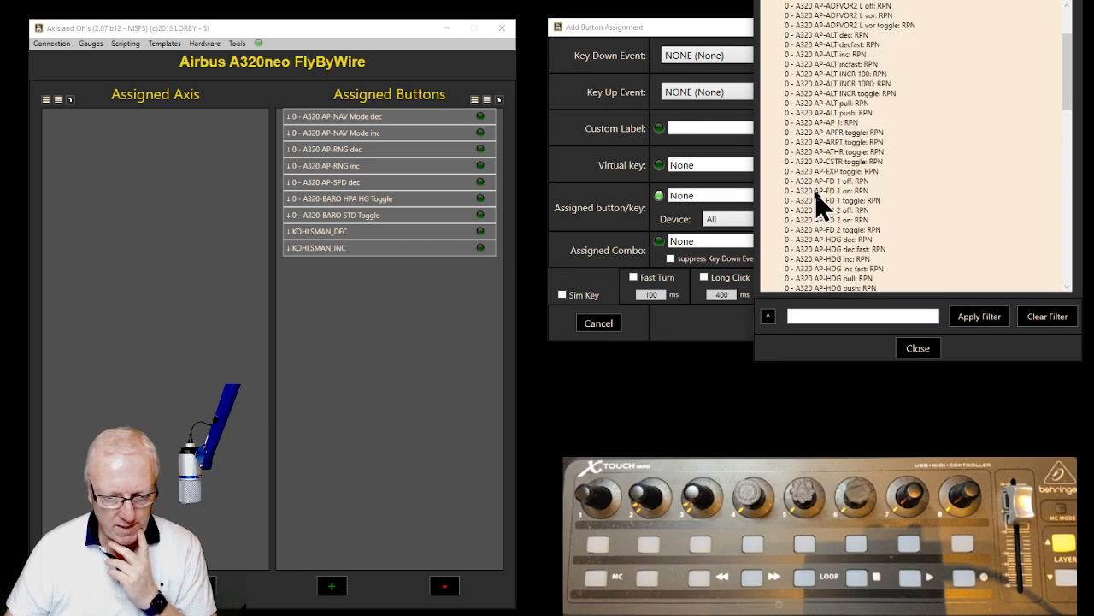
scroll(810, 223, "down", 1)
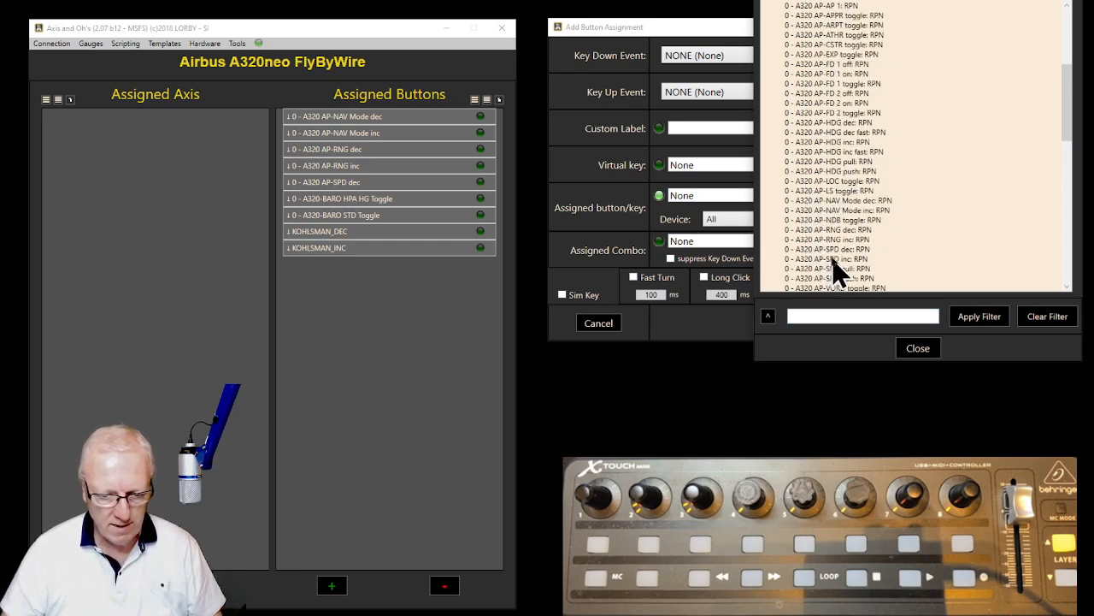
double_click(830, 260)
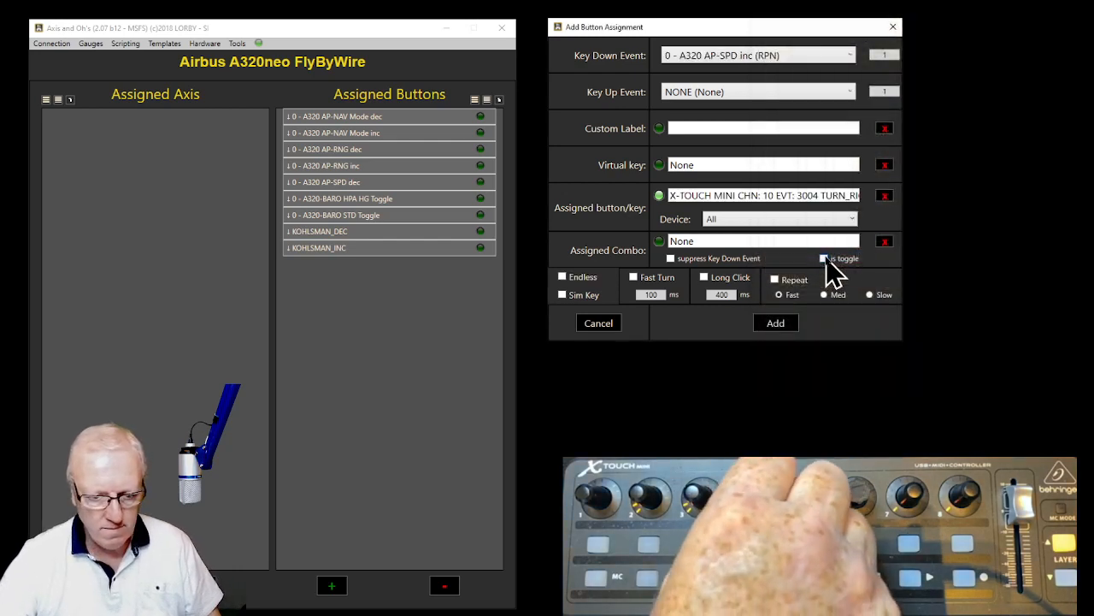
left_click(778, 323)
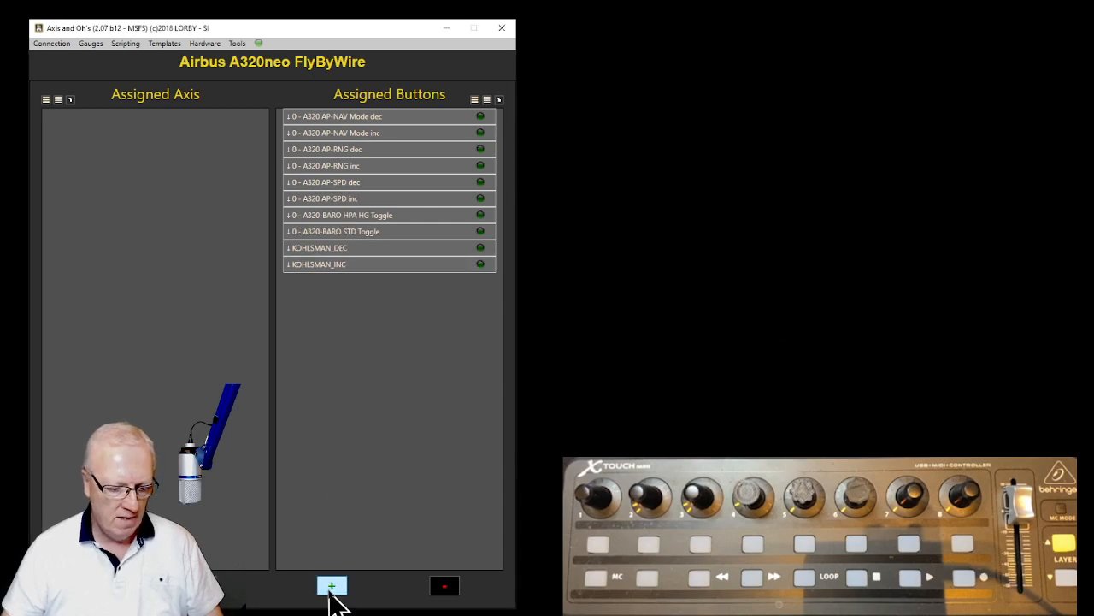
- Add a button assignment that triggers A320 AP-SPD push when the X-TOUCH MINI knob with EVT 3 is clicked
left_click(332, 587)
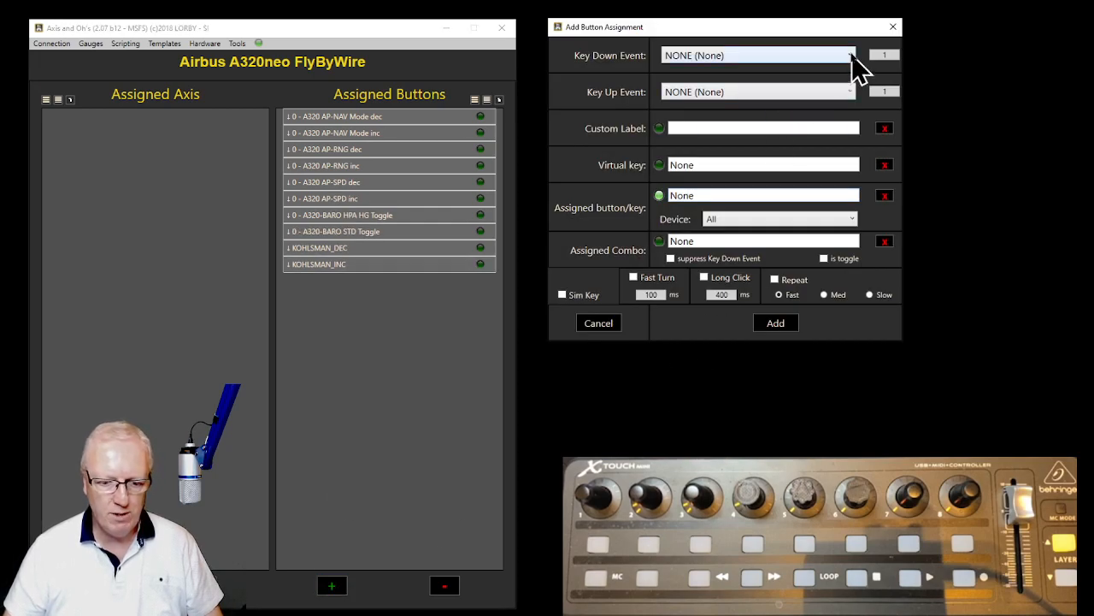
left_click(853, 59)
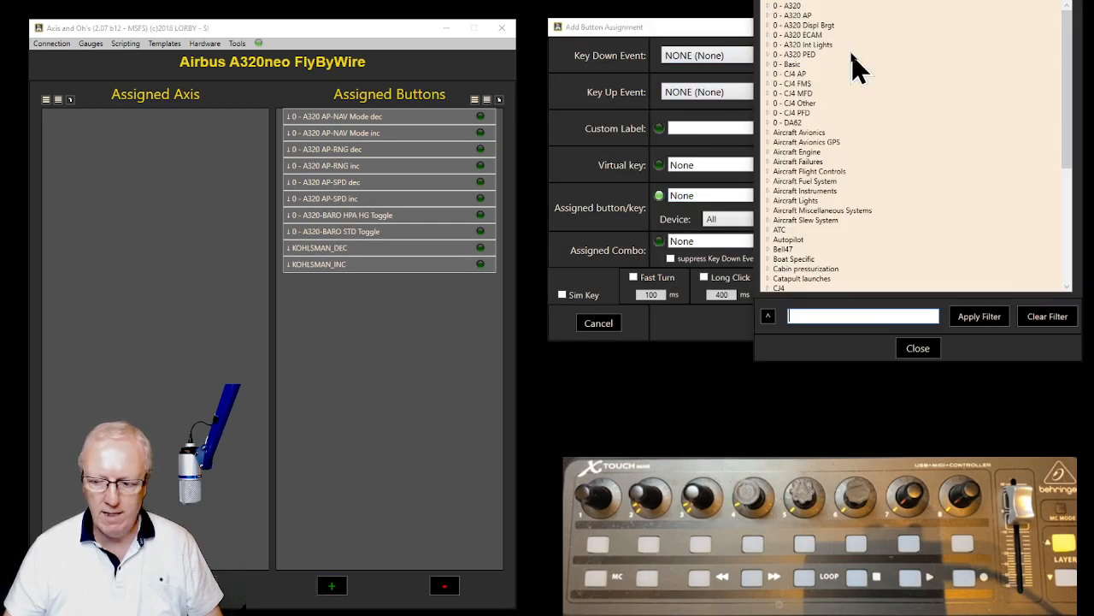
left_click(769, 16)
scroll(846, 141, "down", 1)
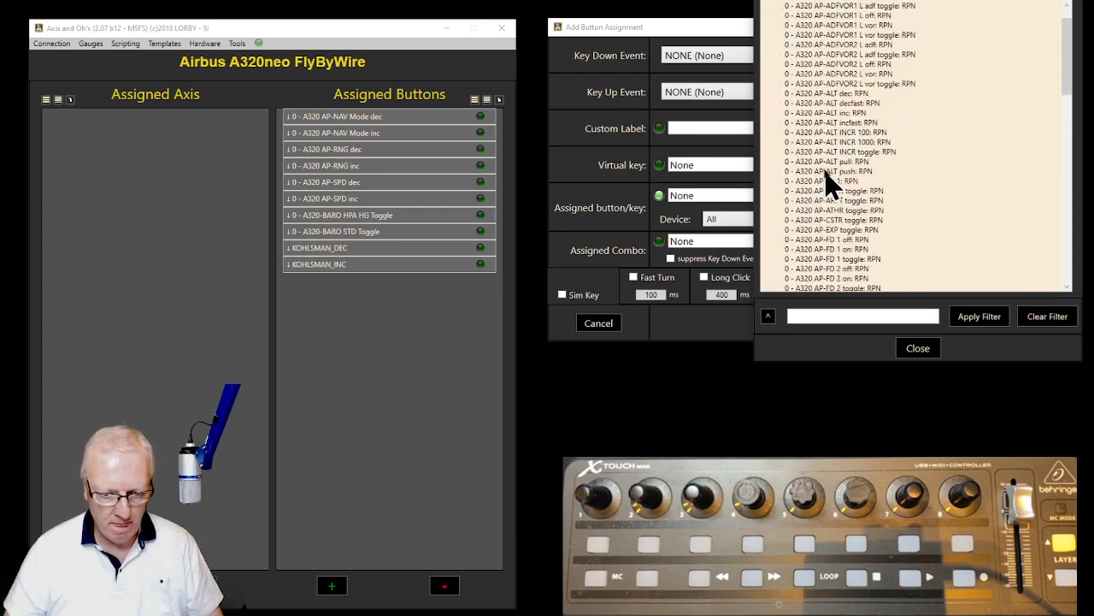
scroll(834, 244, "down", 2)
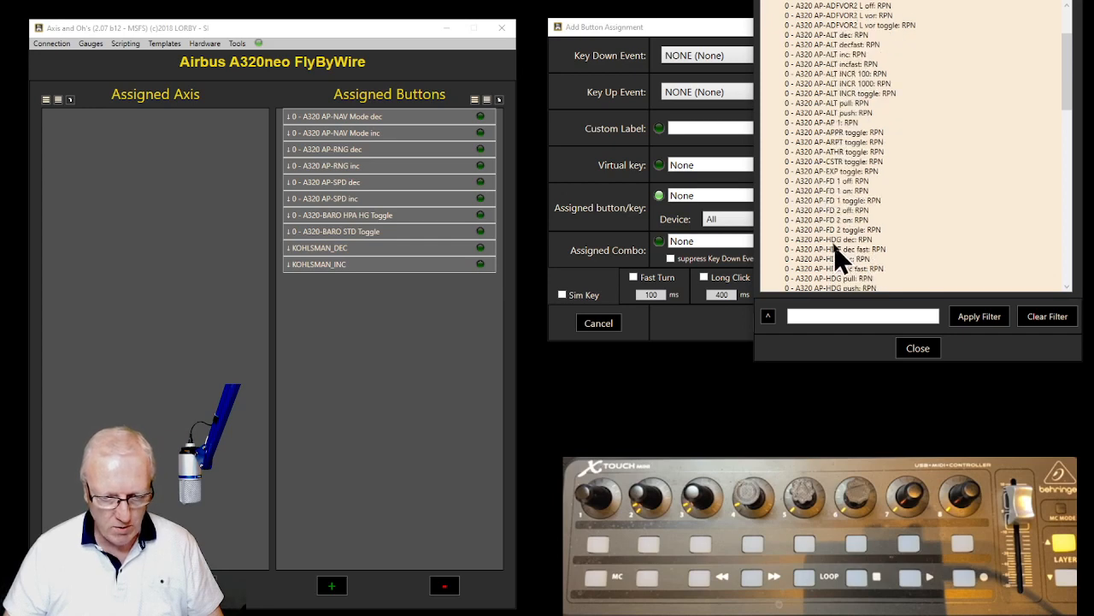
scroll(836, 255, "down", 1)
scroll(838, 257, "down", 3)
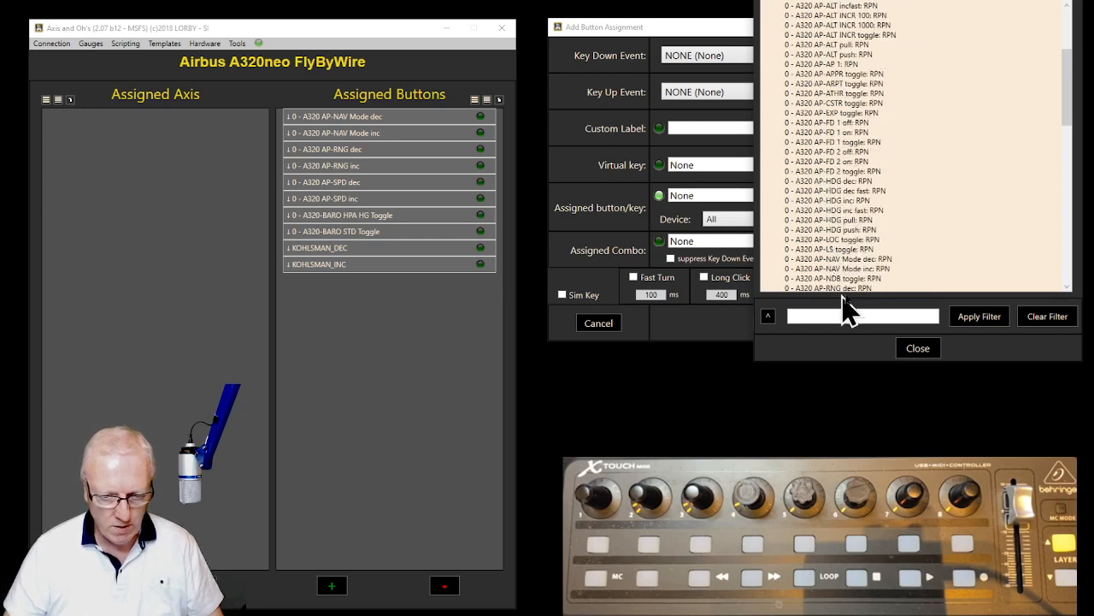
scroll(872, 268, "down", 2)
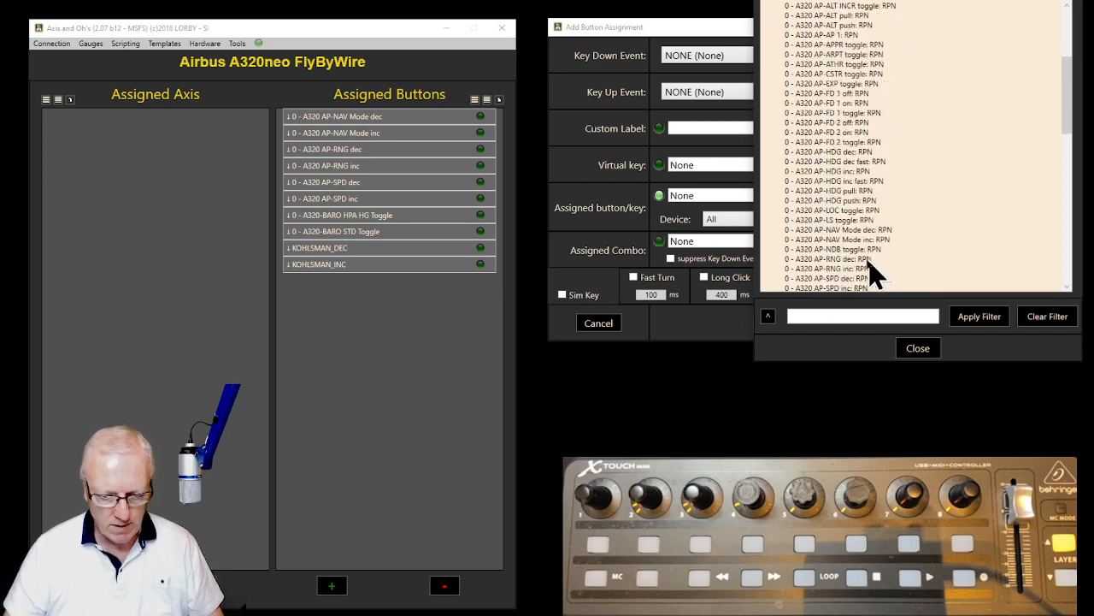
scroll(859, 276, "down", 1)
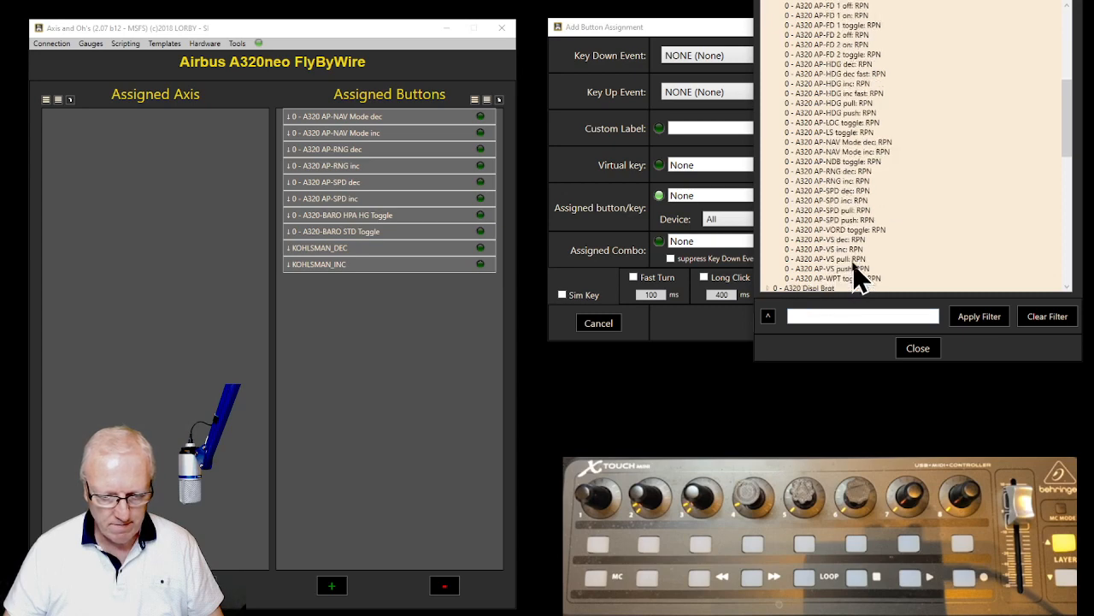
left_click(847, 220)
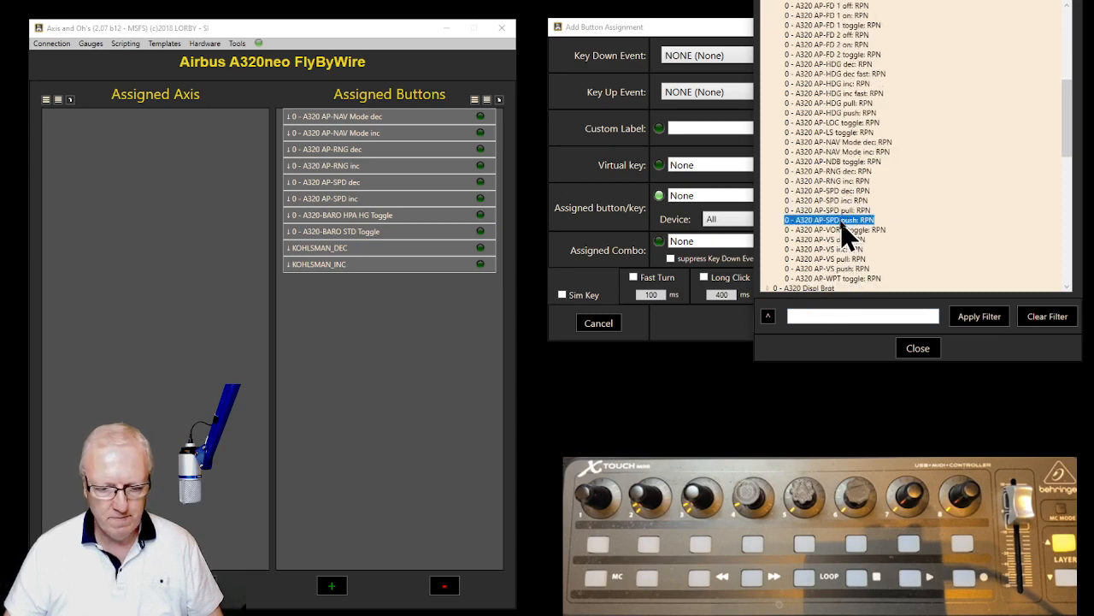
double_click(843, 222)
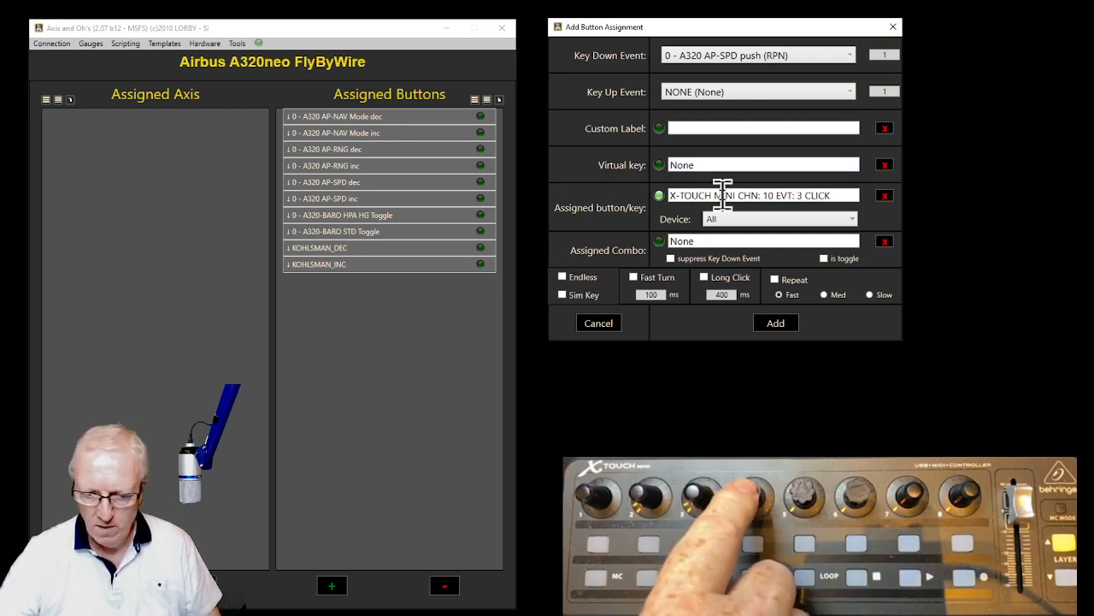
left_click(775, 324)
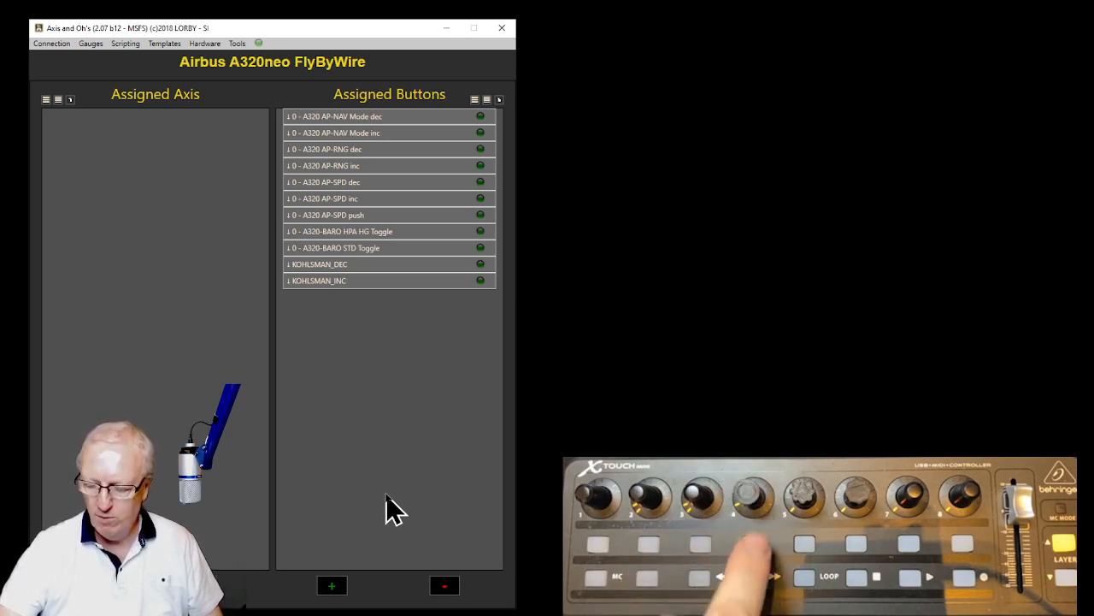
- Add a button assignment that triggers A320 AP-SPD pull from the X-TOUCH MINI upper-row button below knob 4
left_click(332, 587)
left_click(850, 55)
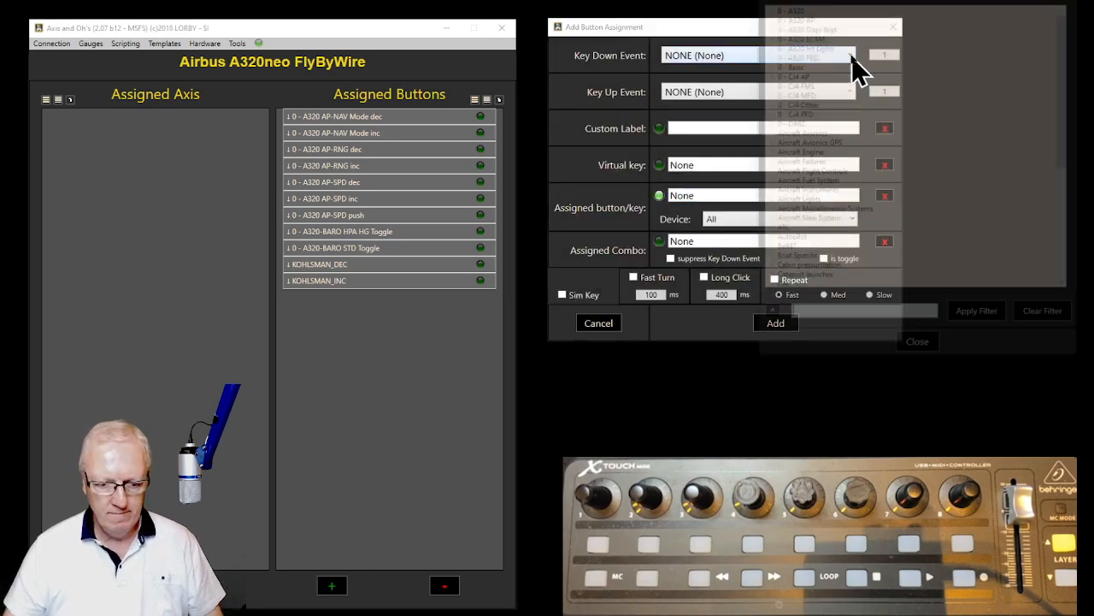
left_click(768, 6)
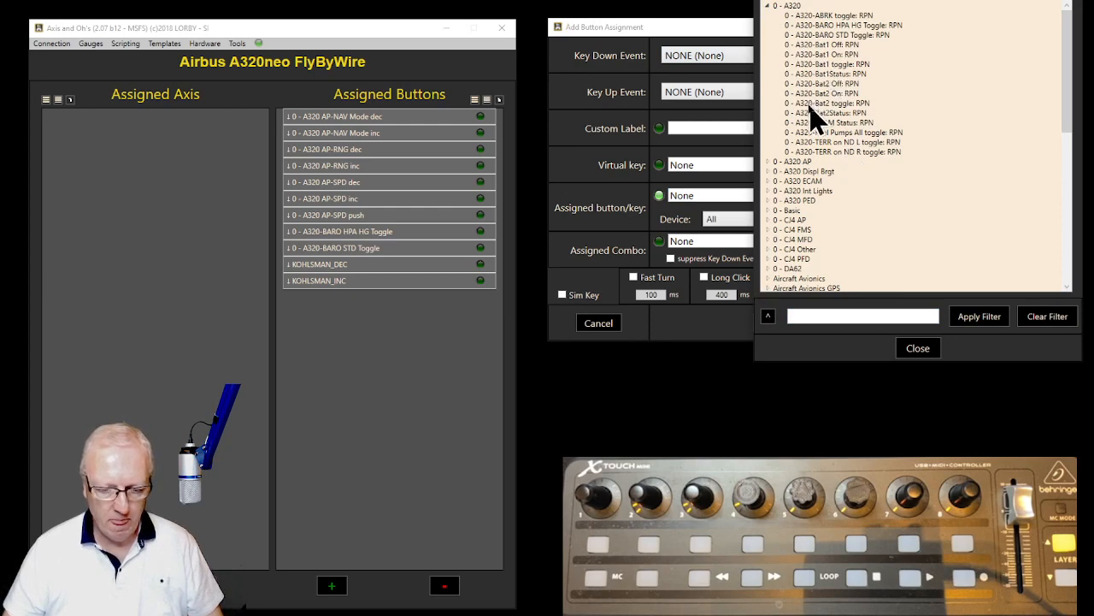
left_click(768, 6)
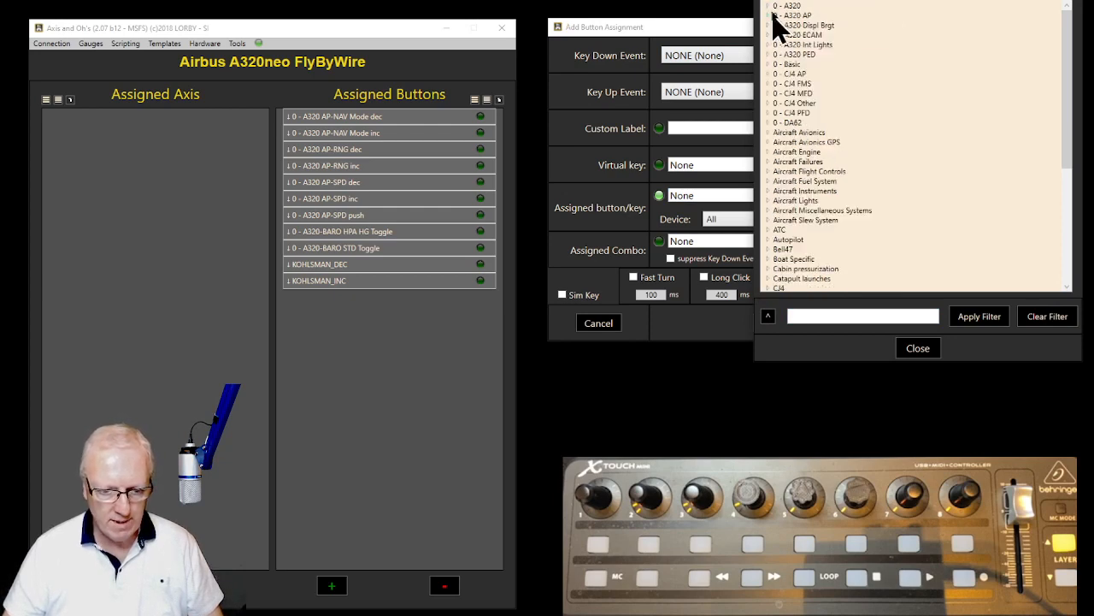
left_click(769, 15)
scroll(804, 154, "down", 8)
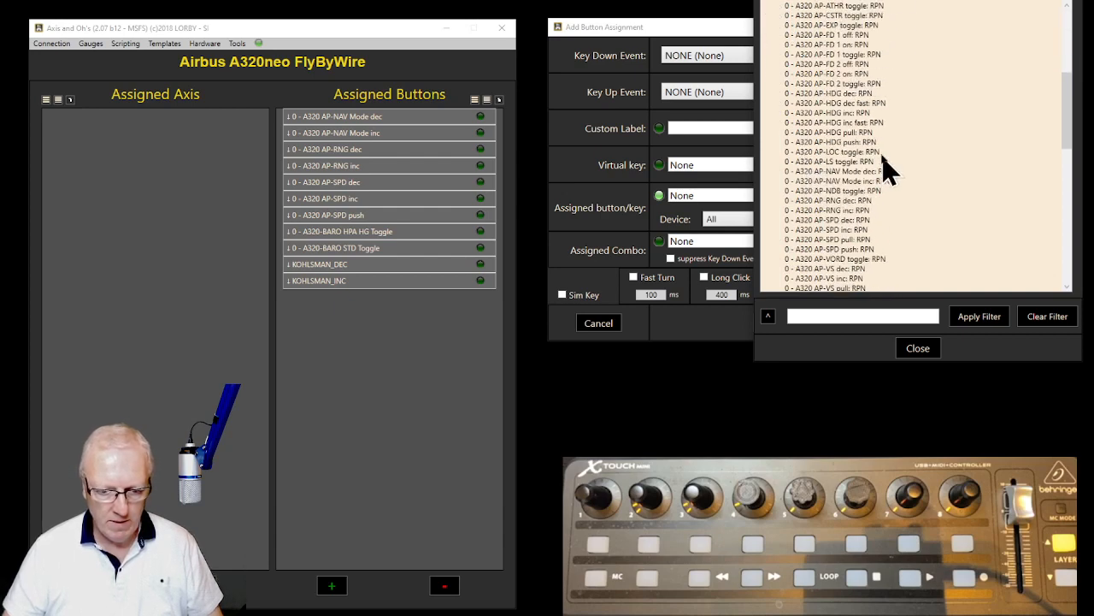
scroll(889, 171, "down", 1)
scroll(889, 171, "down", 1)
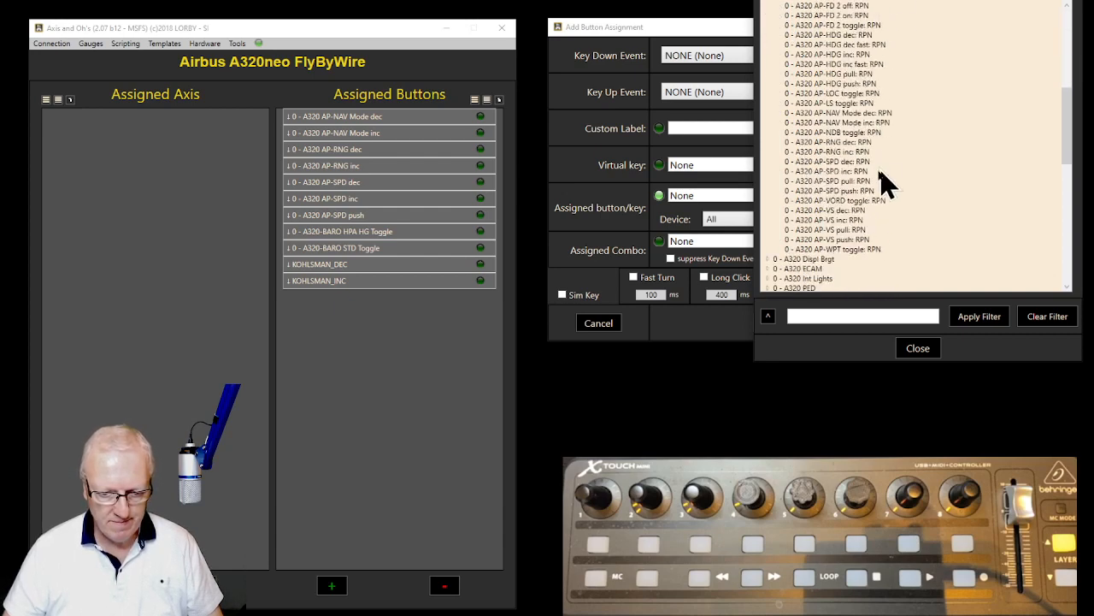
double_click(827, 180)
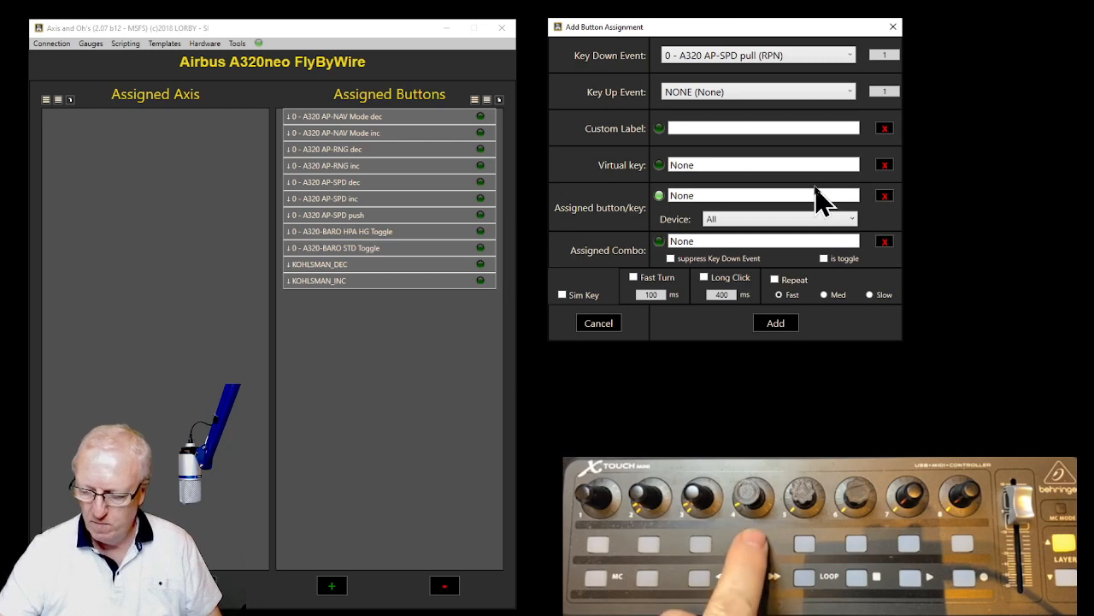
left_click(770, 326)
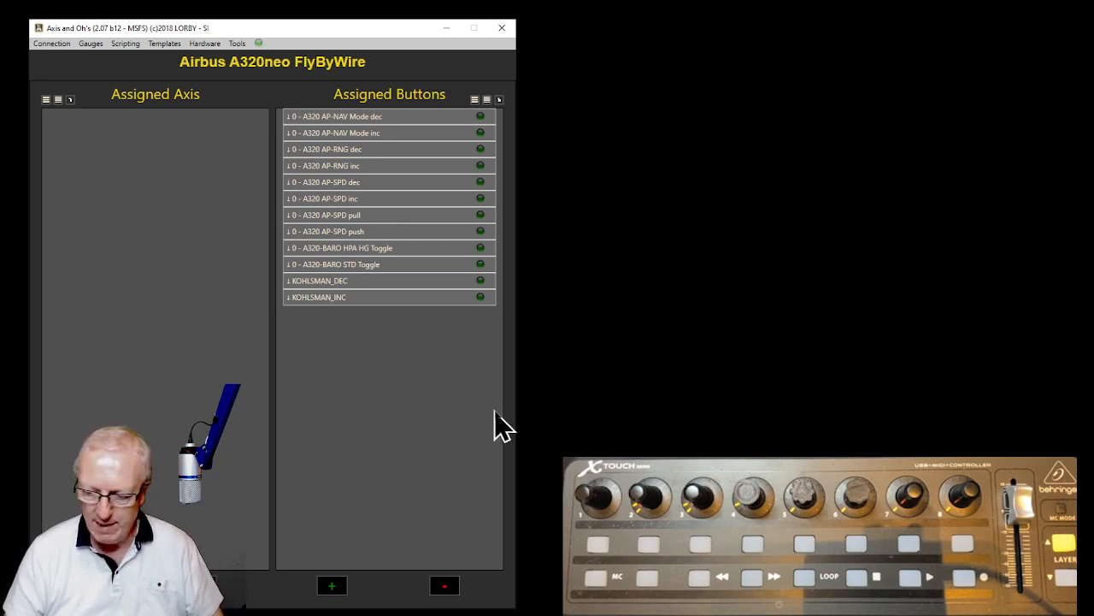
- Add a button assignment that triggers A320 AP-HDG inc when X-TOUCH MINI knob 5 is turned right
left_click(332, 586)
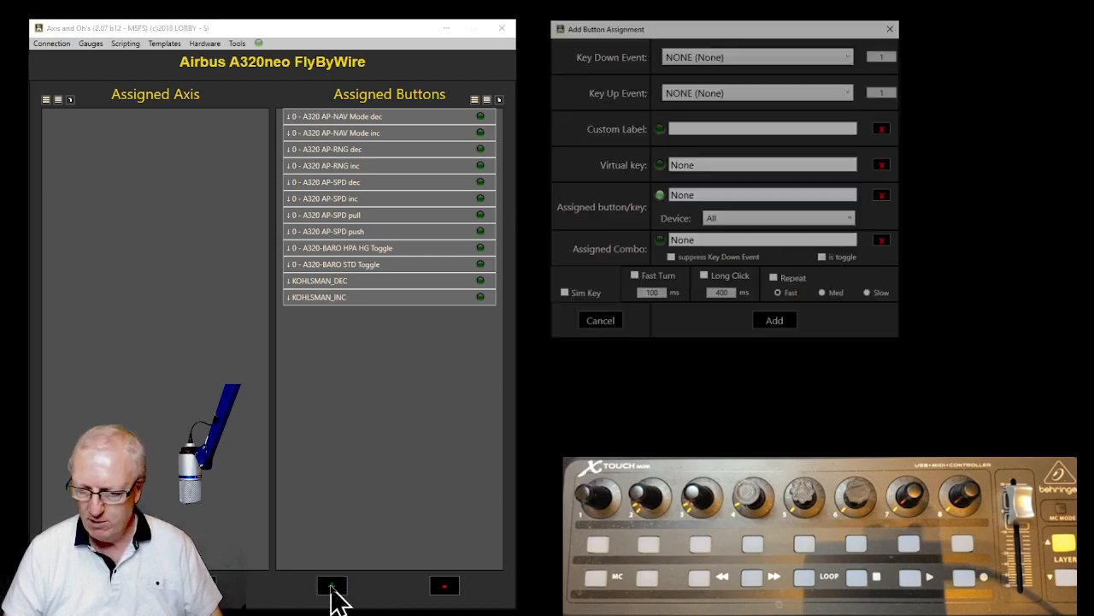
left_click(847, 56)
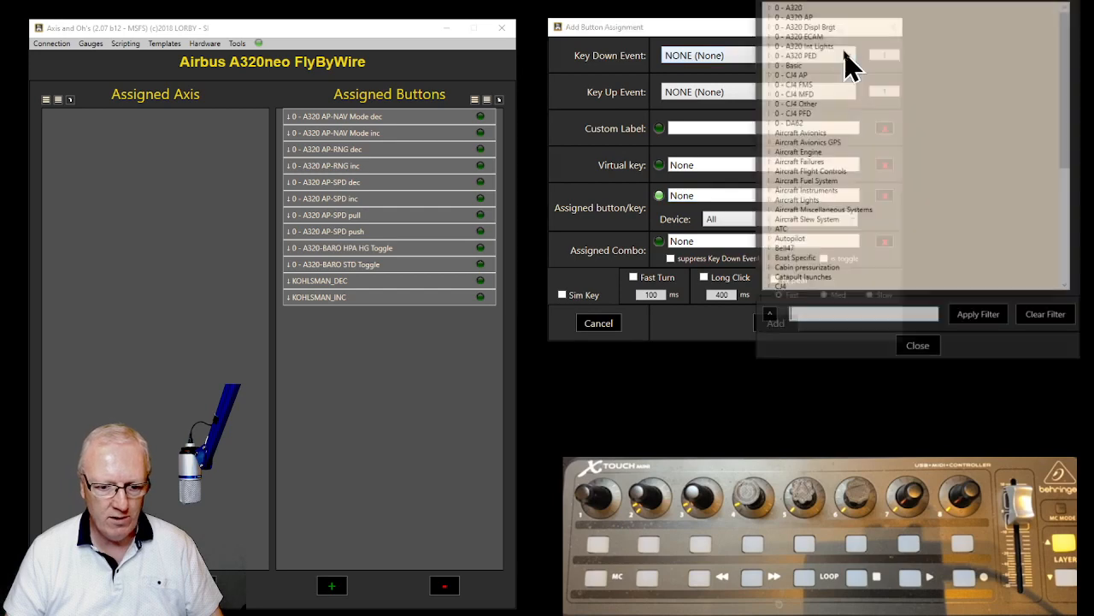
left_click(767, 16)
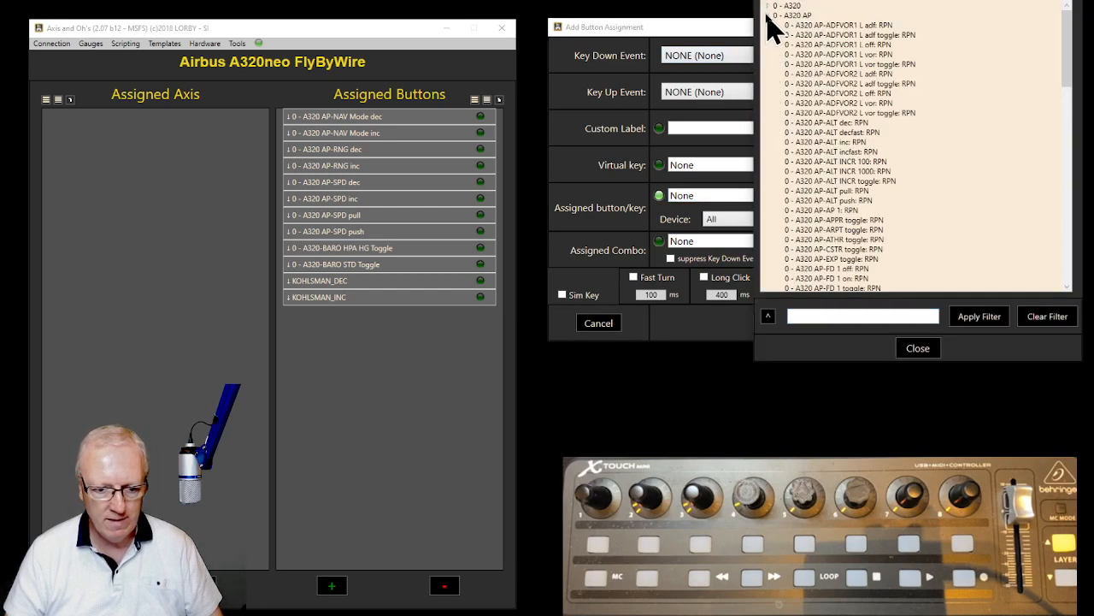
scroll(825, 190, "down", 3)
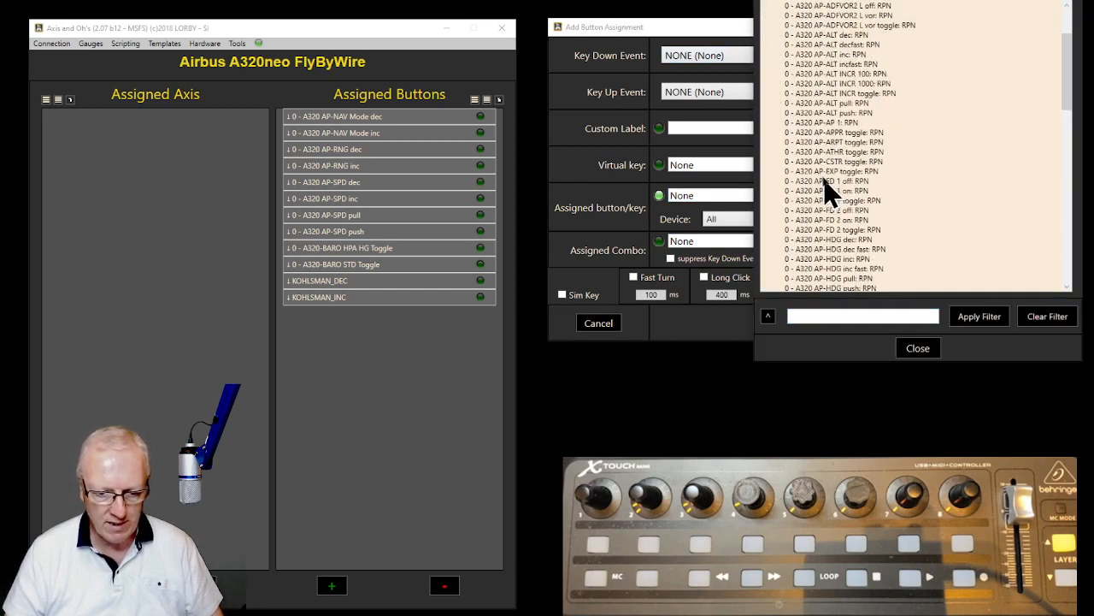
scroll(817, 175, "down", 3)
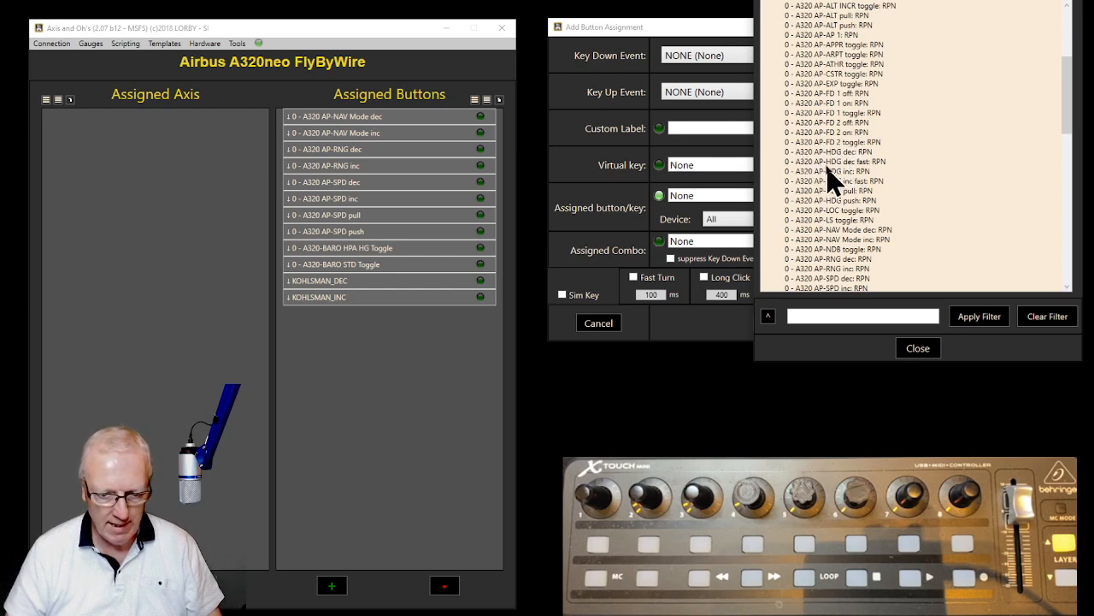
double_click(839, 173)
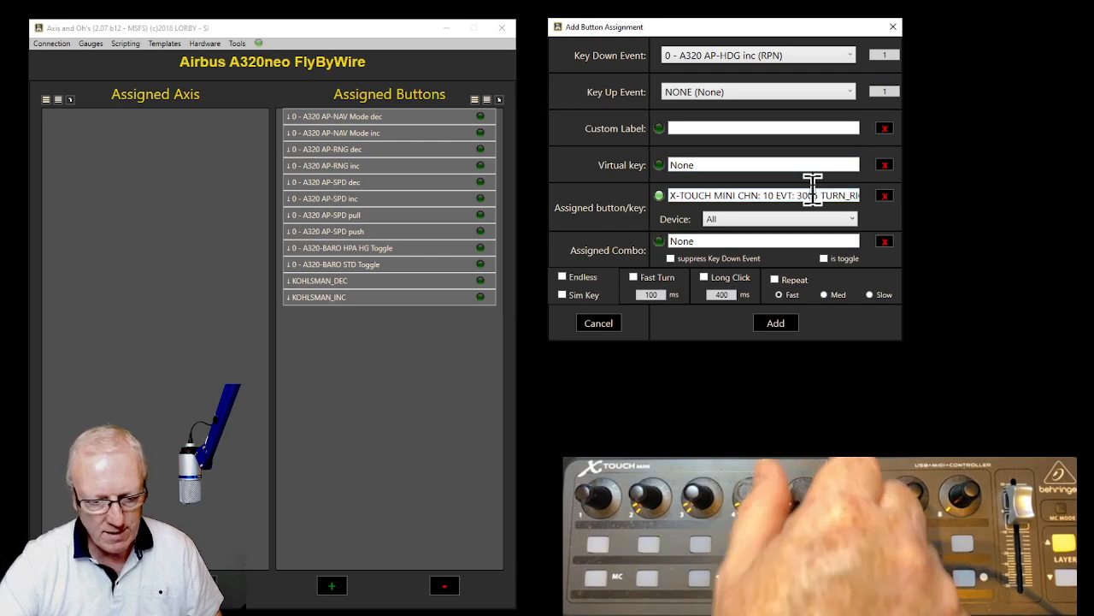
left_click(778, 327)
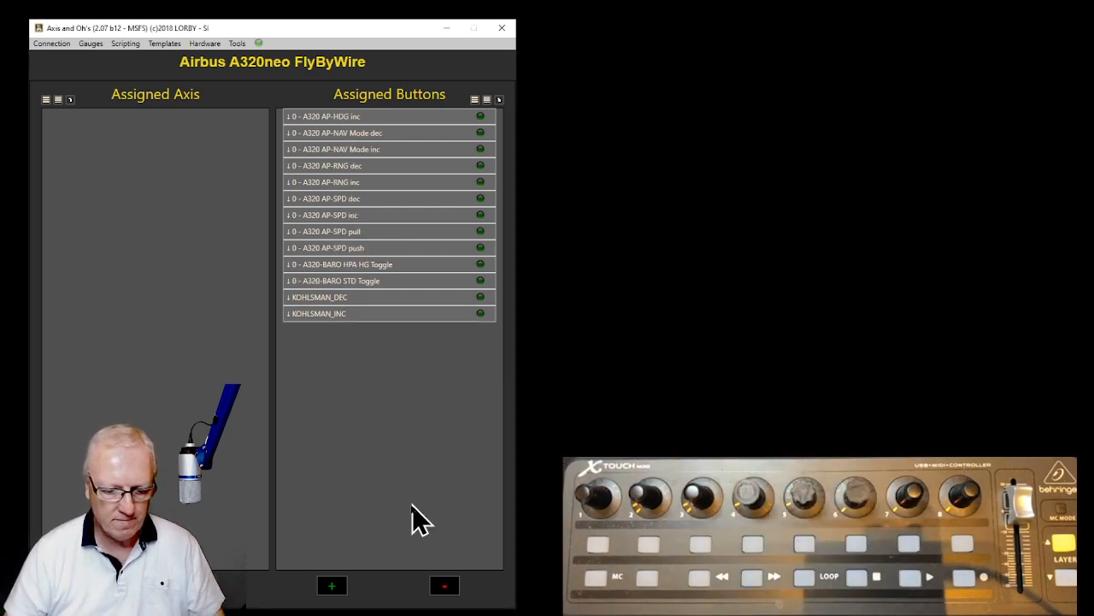
- Add a button assignment that triggers A320 AP-HDG dec when X-TOUCH MINI knob 5 is turned left
left_click(332, 585)
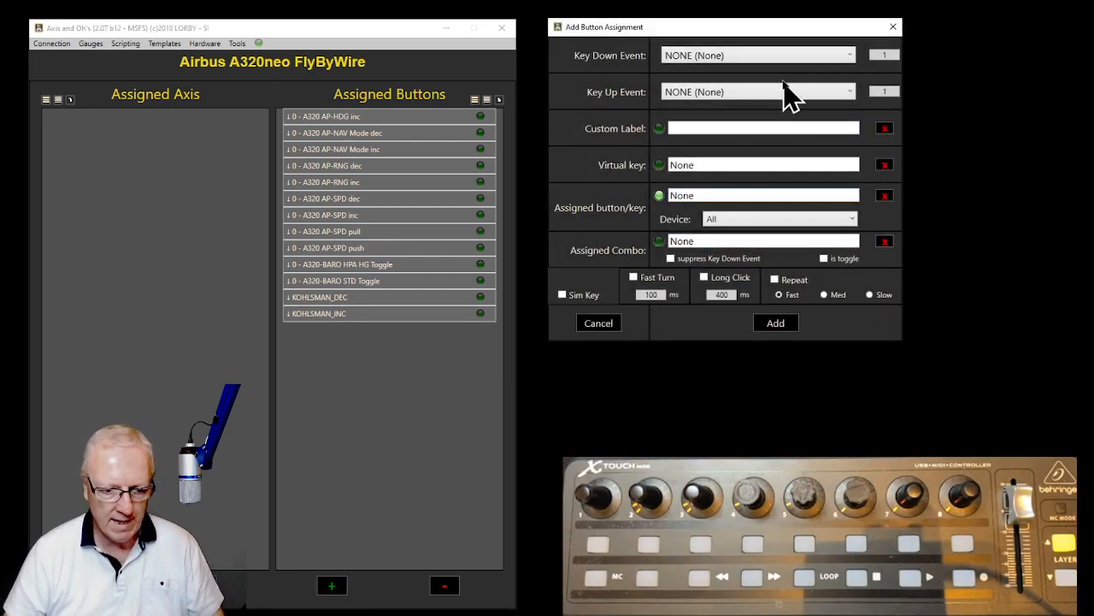
left_click(858, 54)
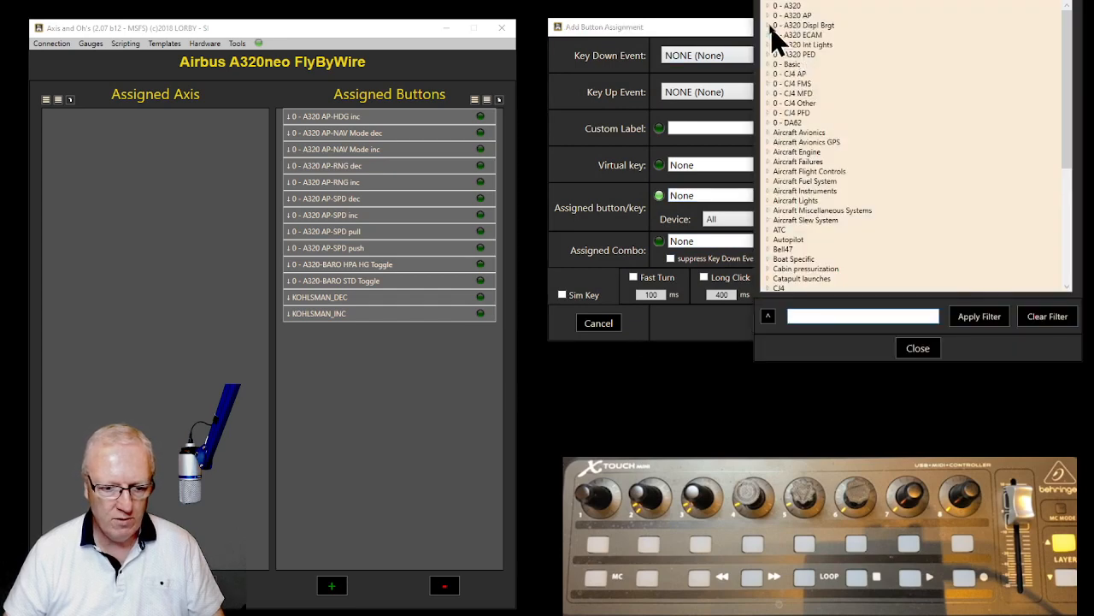
left_click(768, 15)
scroll(806, 229, "down", 5)
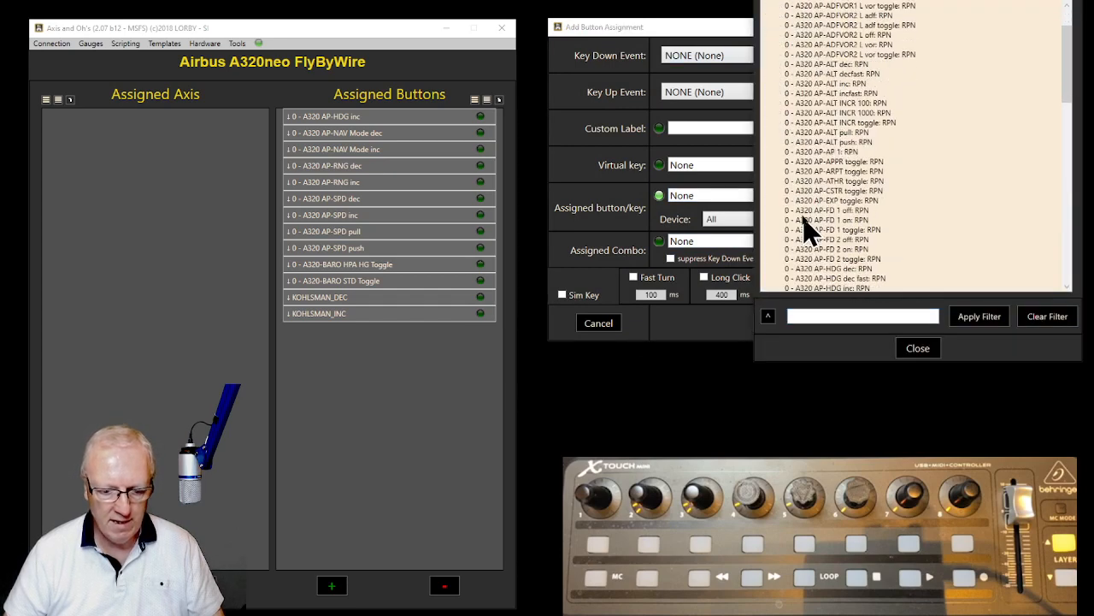
scroll(806, 229, "down", 2)
scroll(806, 229, "up", 1)
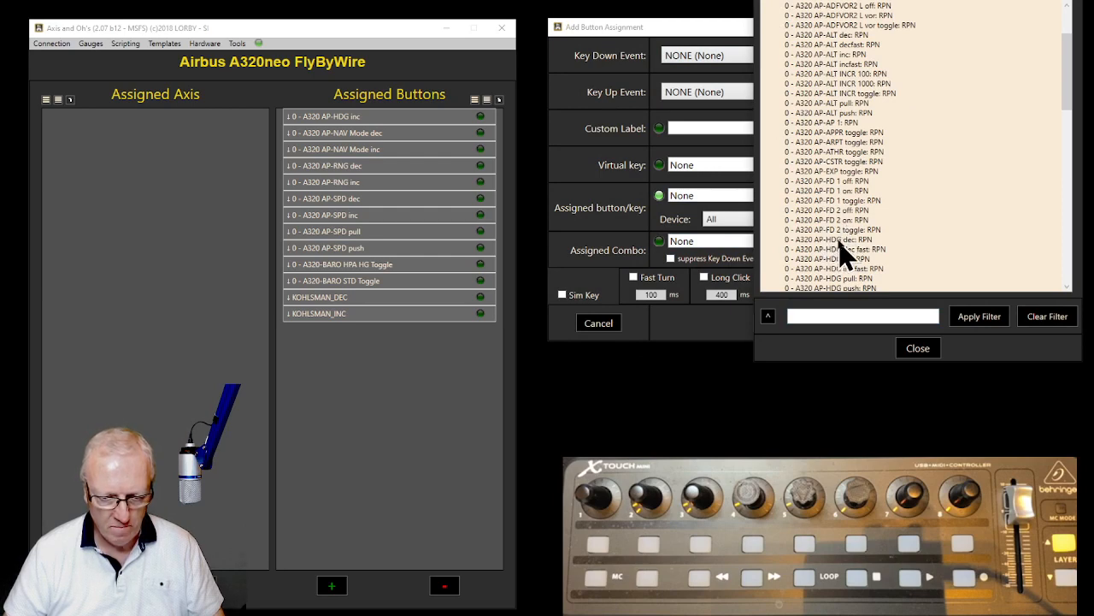
left_click(841, 241)
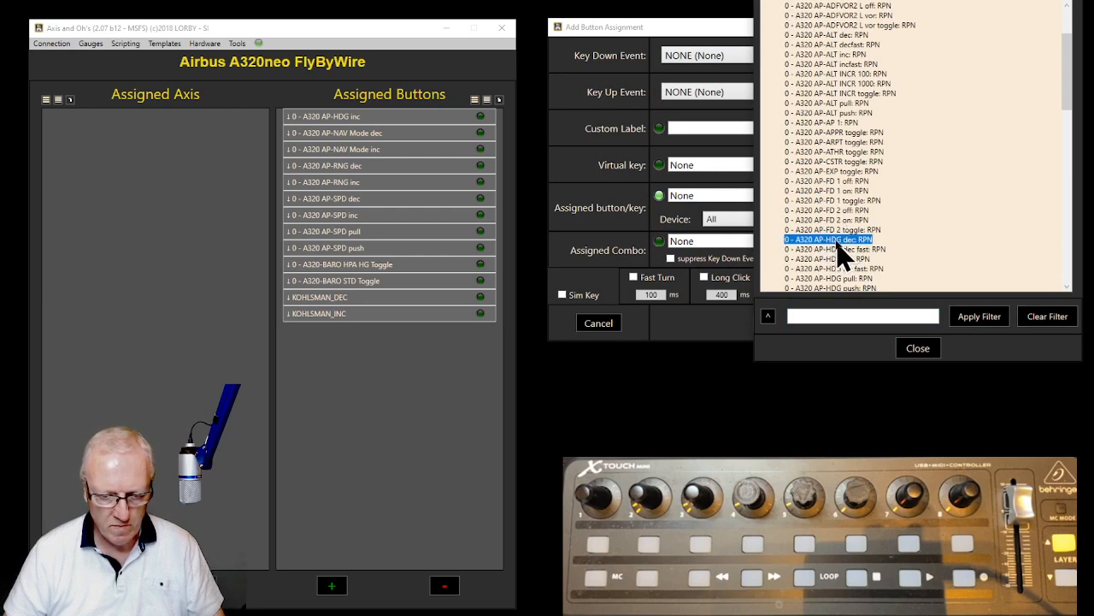
double_click(837, 240)
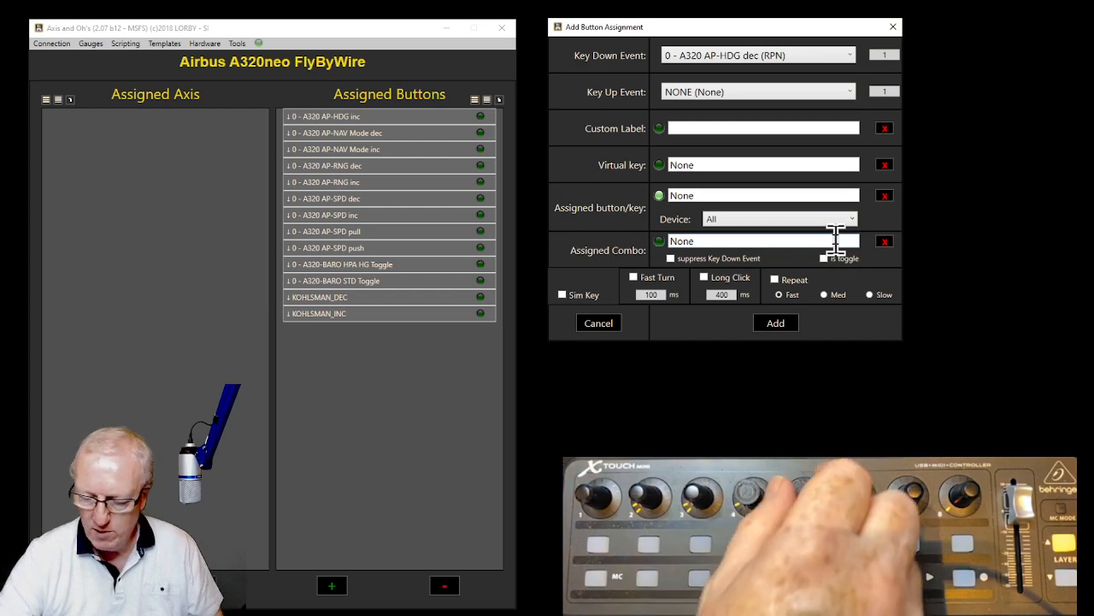
left_click(782, 327)
- Add a button assignment that triggers A320 AP-HDG push when X-TOUCH MINI knob 5 (EVT 4) is pushed
left_click(332, 586)
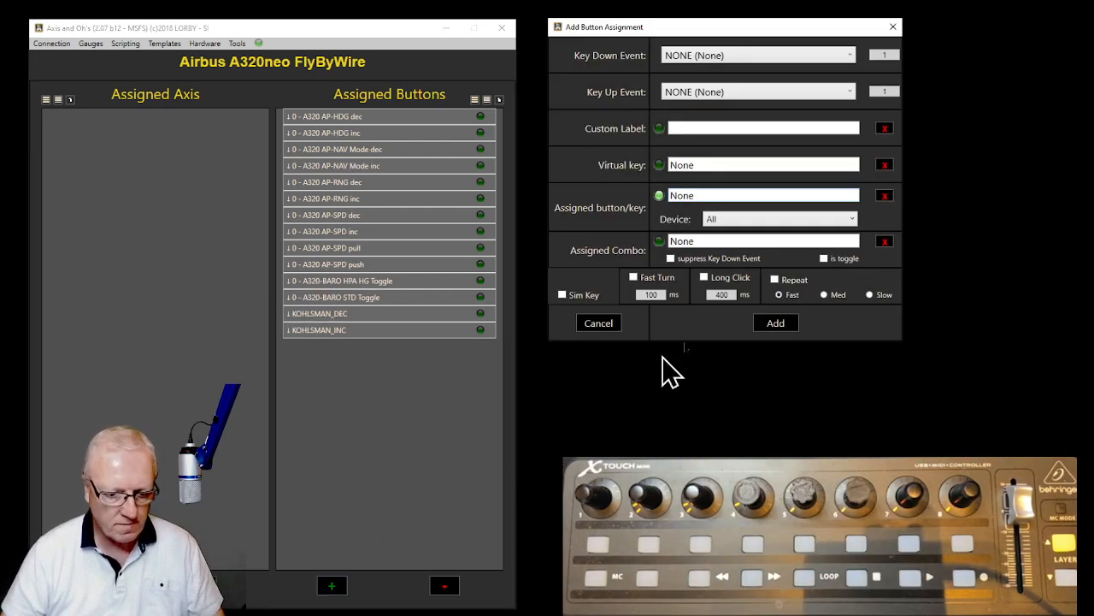
left_click(853, 56)
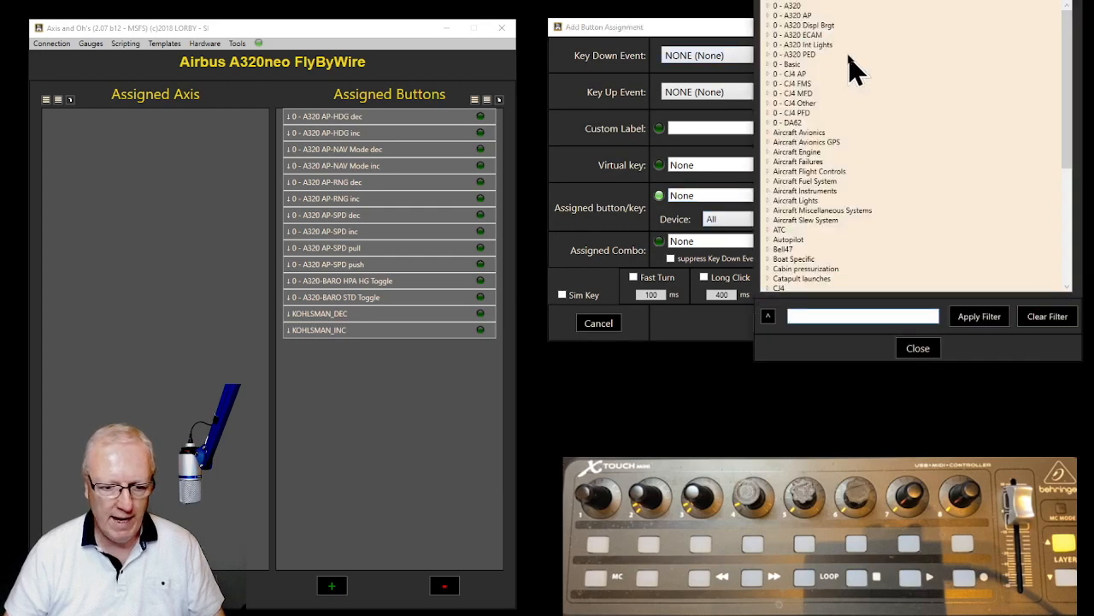
left_click(767, 16)
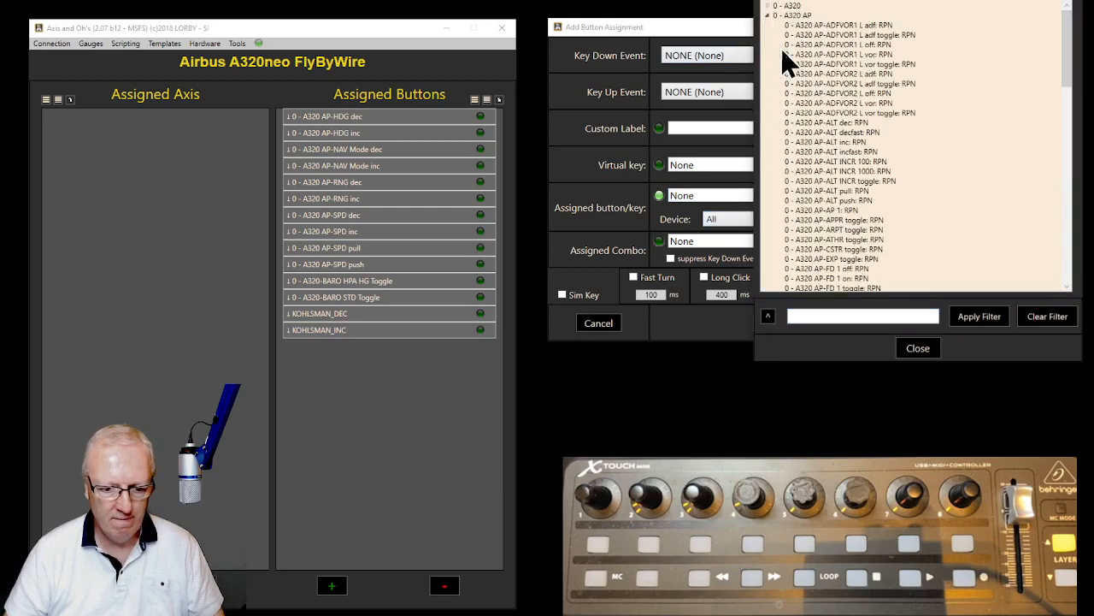
scroll(841, 176, "down", 6)
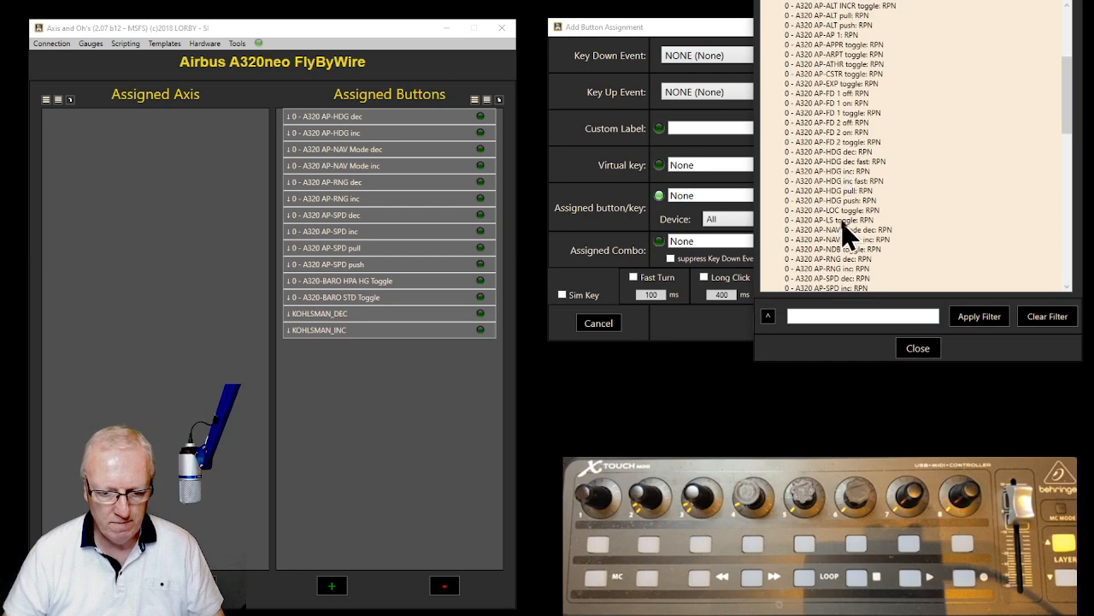
left_click(846, 201)
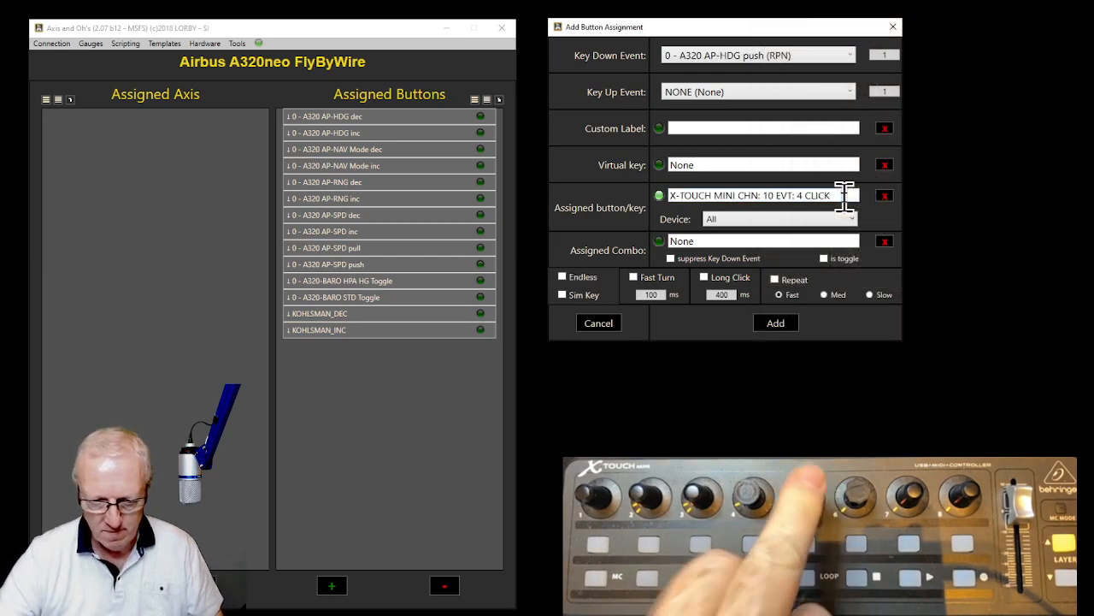
left_click(780, 325)
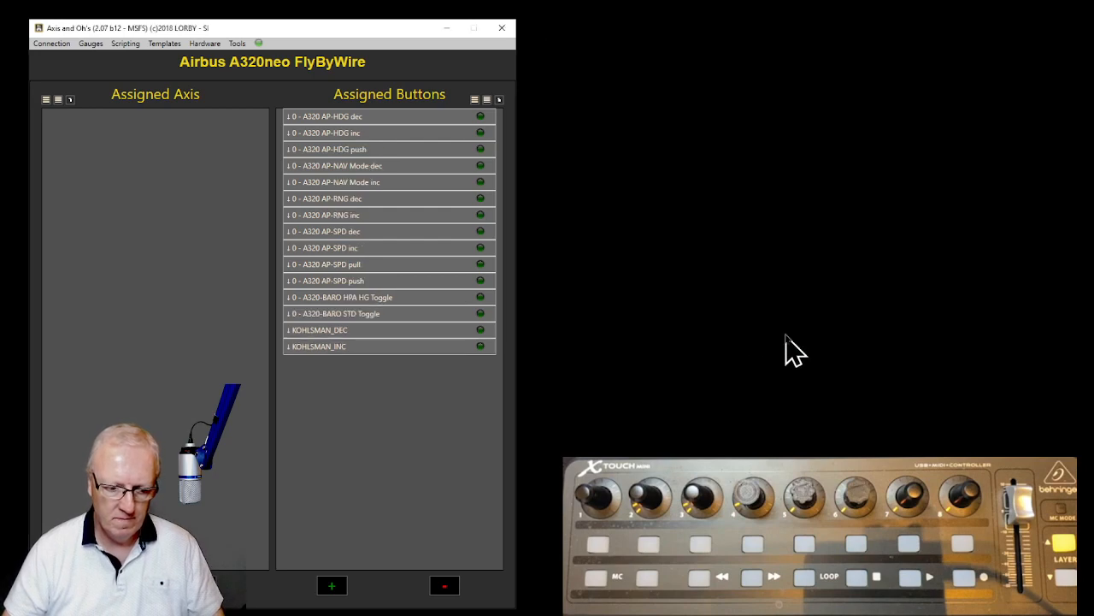
- Add a button assignment that triggers A320 AP-HDG pull from the X-TOUCH MINI upper-row button below knob 5 (EVT 12)
left_click(333, 588)
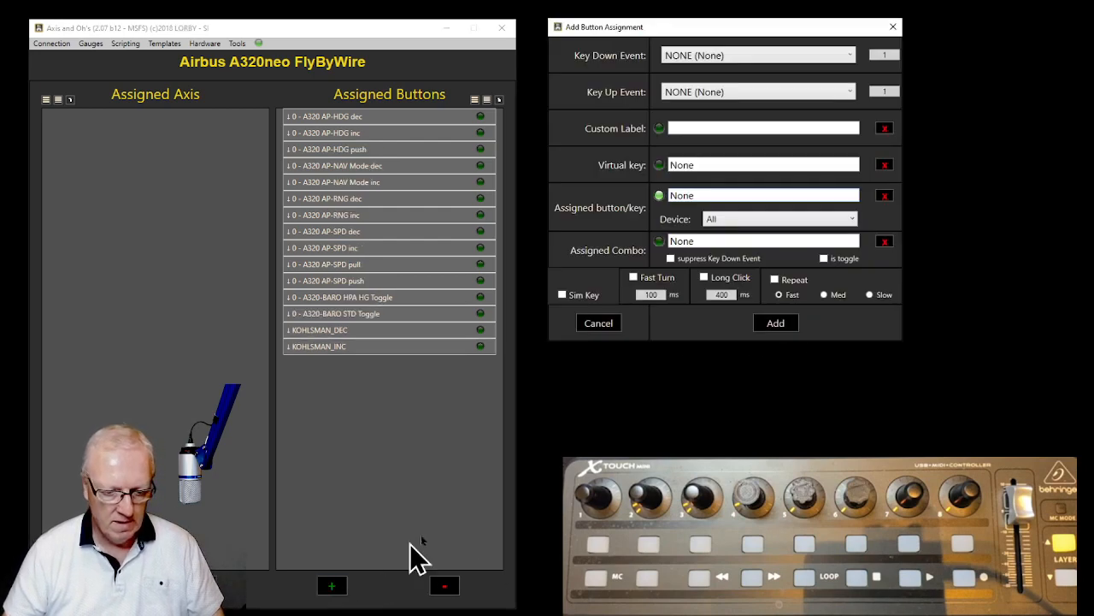
left_click(843, 56)
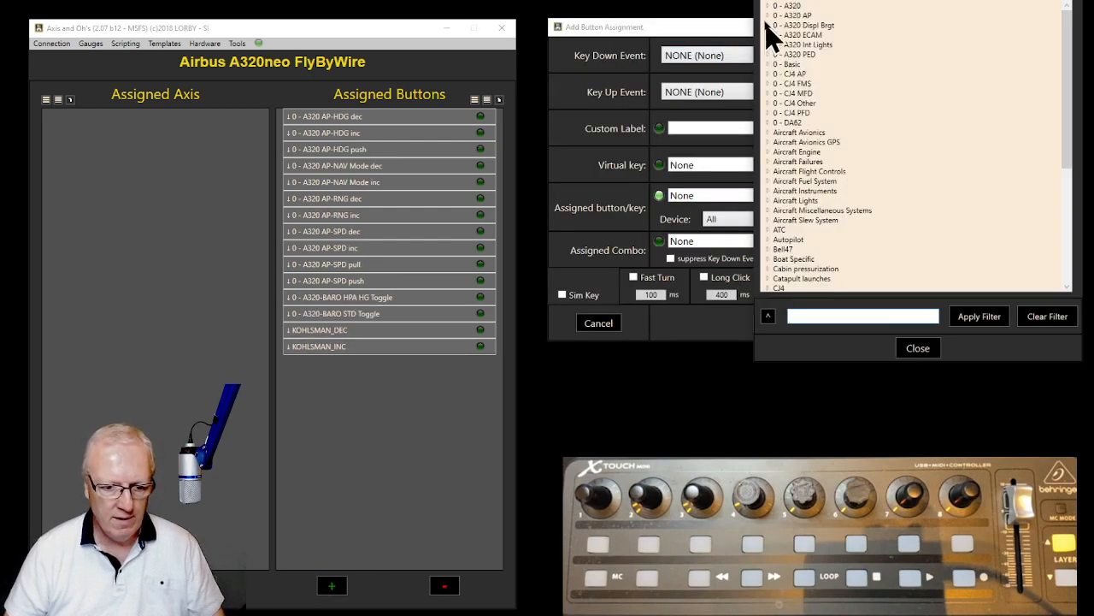
left_click(768, 7)
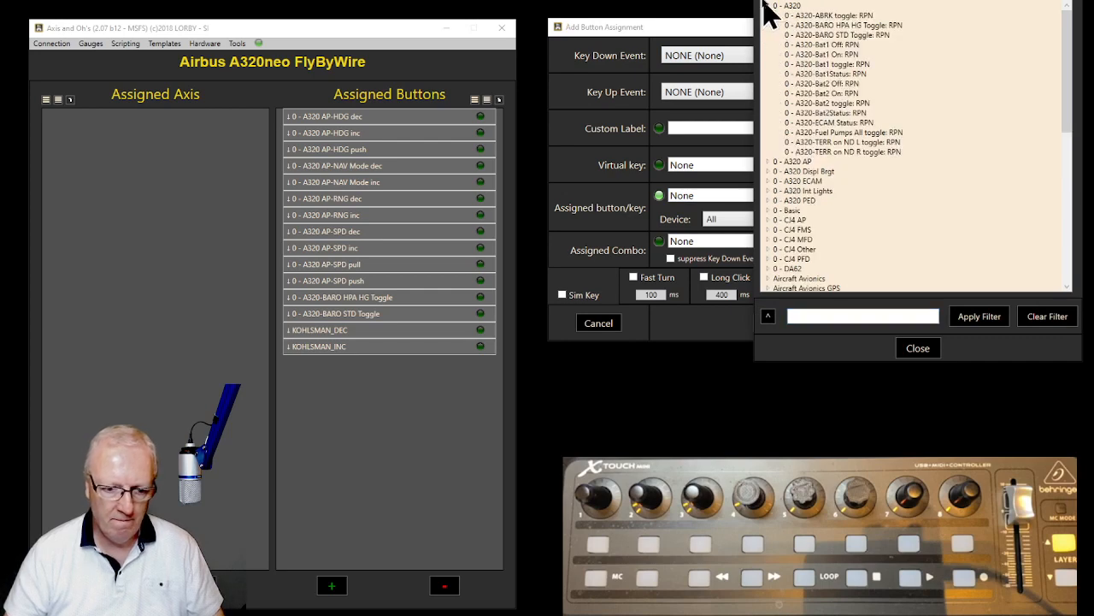
left_click(769, 7)
left_click(778, 16)
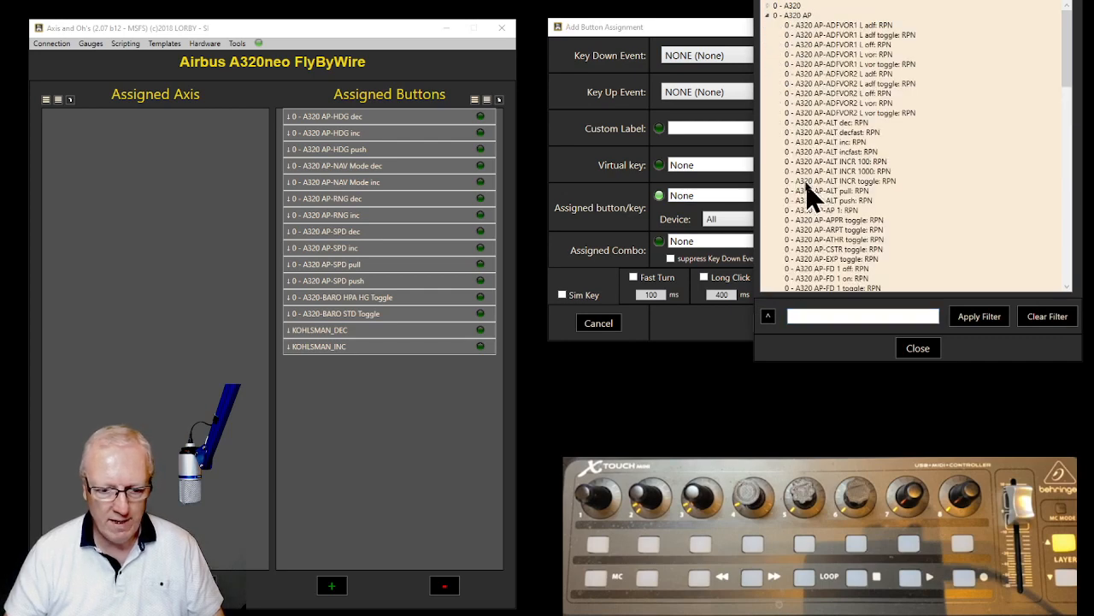
scroll(808, 188, "down", 3)
scroll(810, 197, "down", 2)
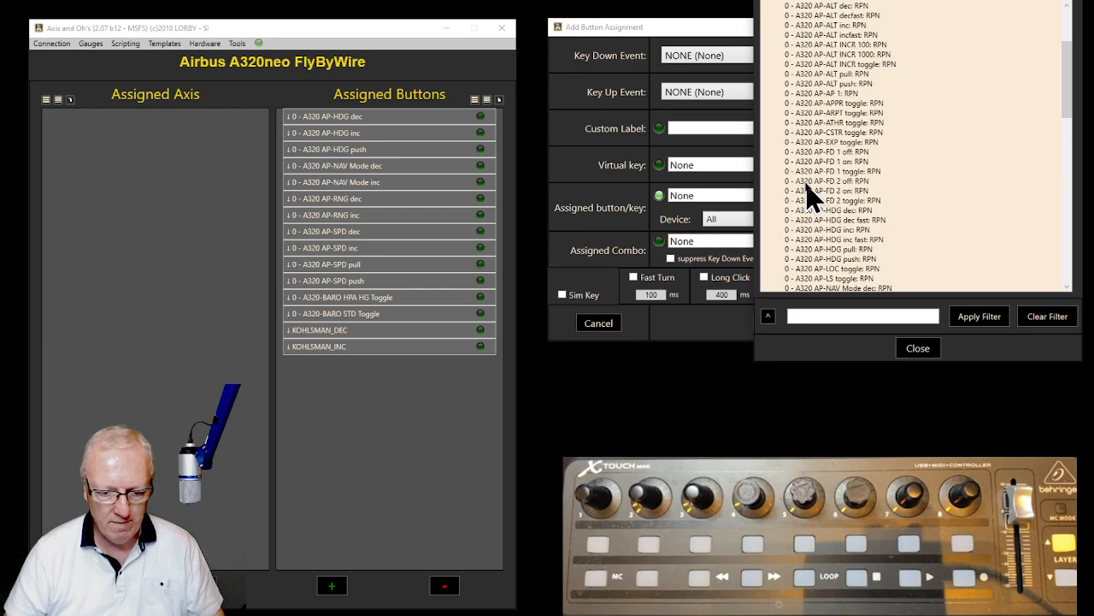
double_click(841, 248)
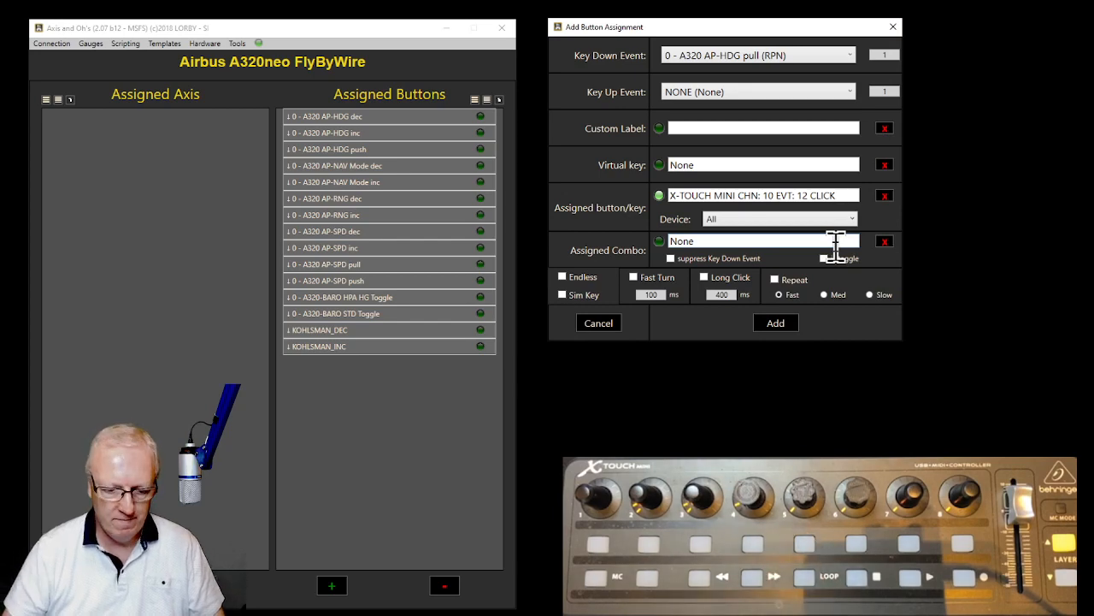
left_click(777, 323)
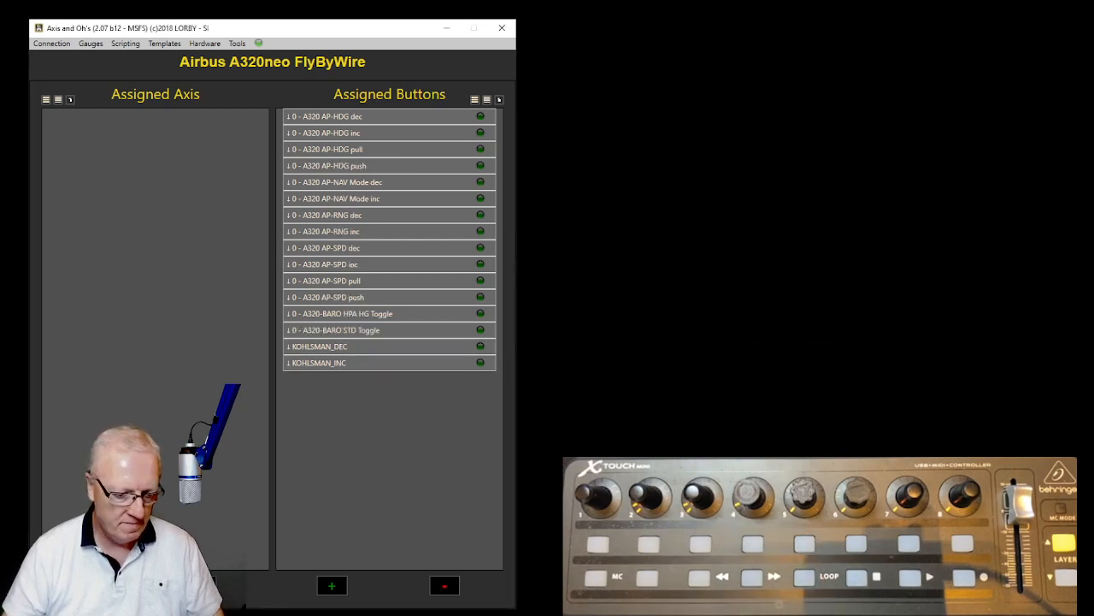
- Add a button assignment that triggers A320 AP-ALT inc when X-TOUCH MINI knob 6 (EVT 3006) is turned right
left_click(342, 590)
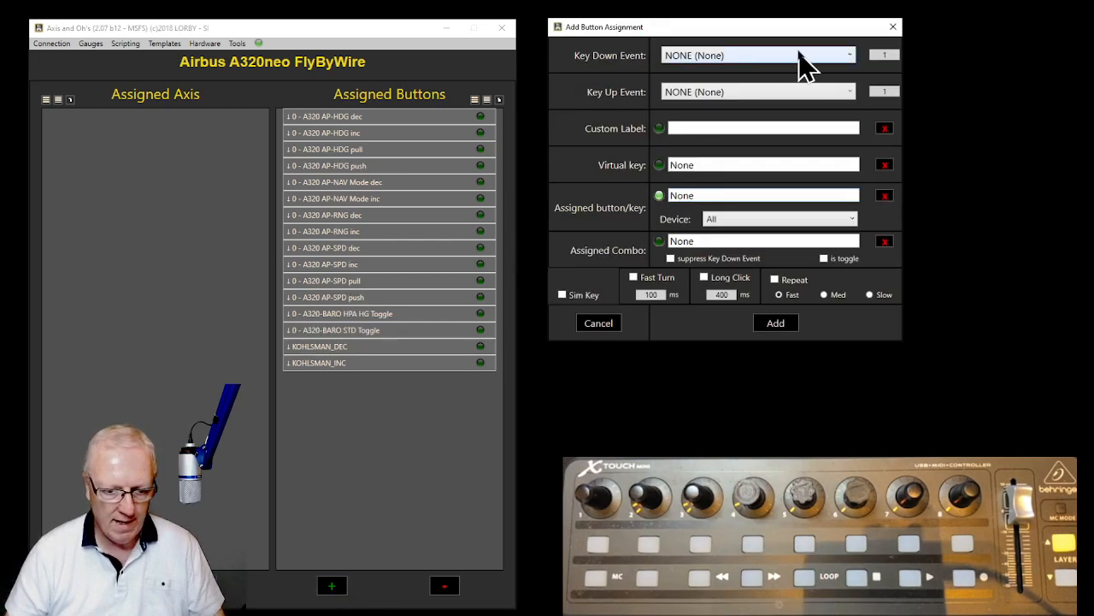
left_click(823, 56)
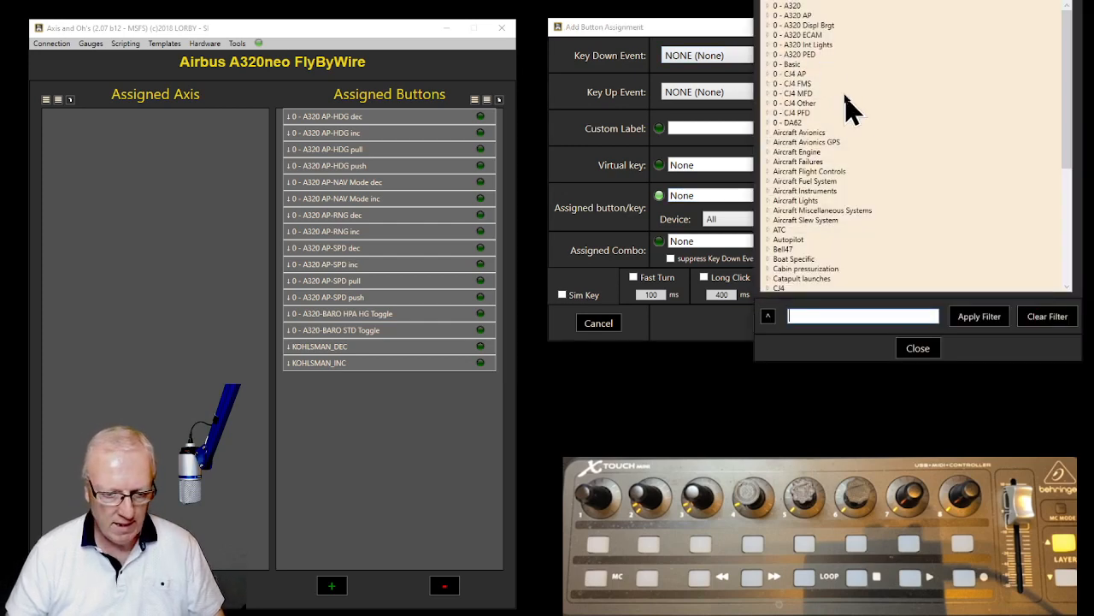
left_click(769, 16)
scroll(870, 144, "down", 1)
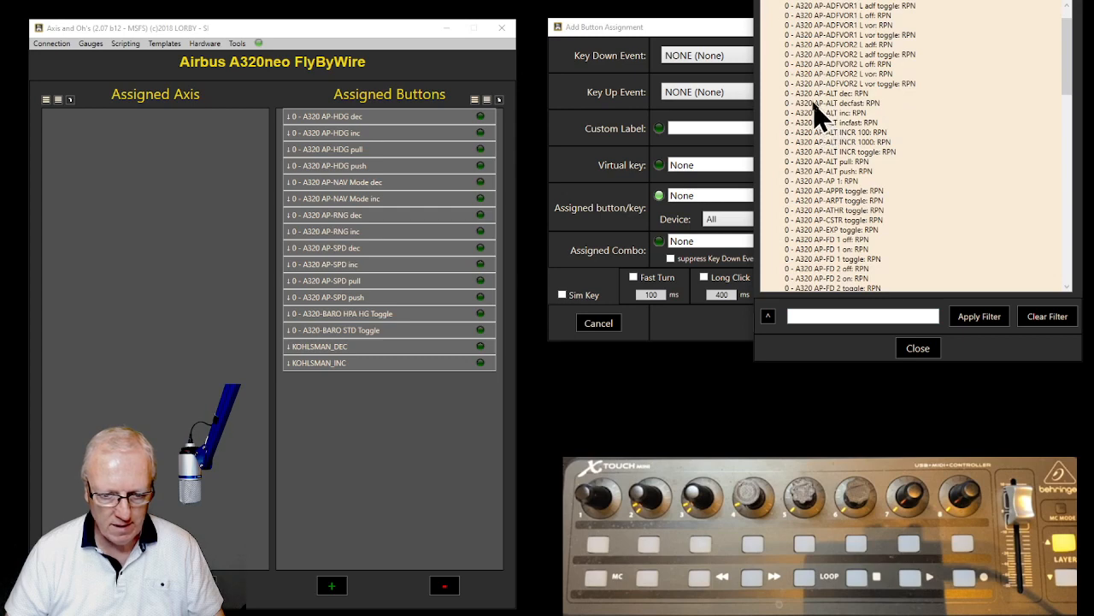
left_click(836, 115)
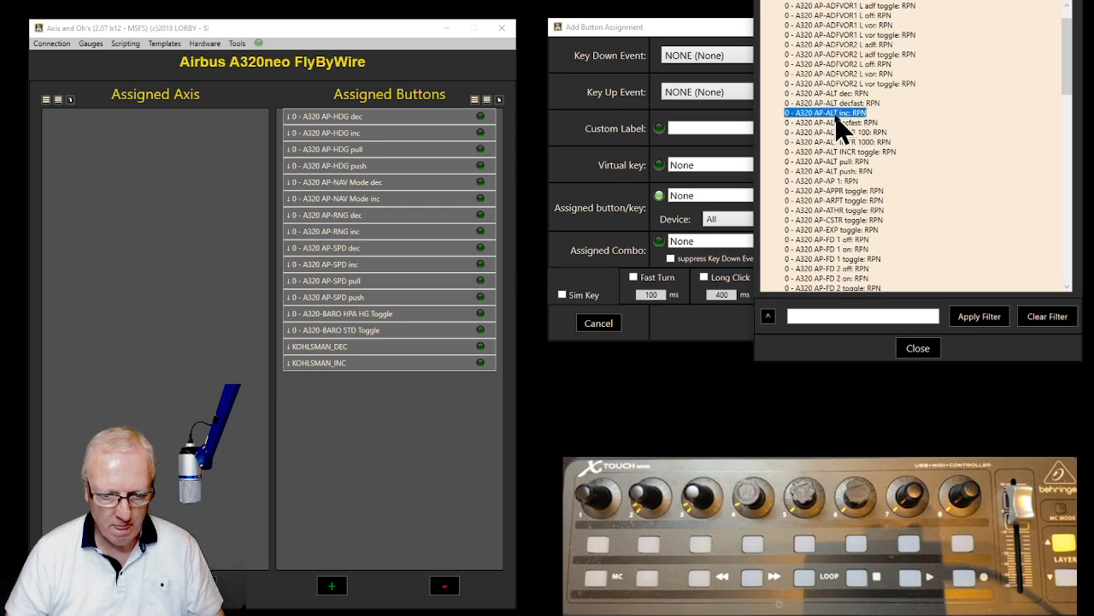
double_click(834, 115)
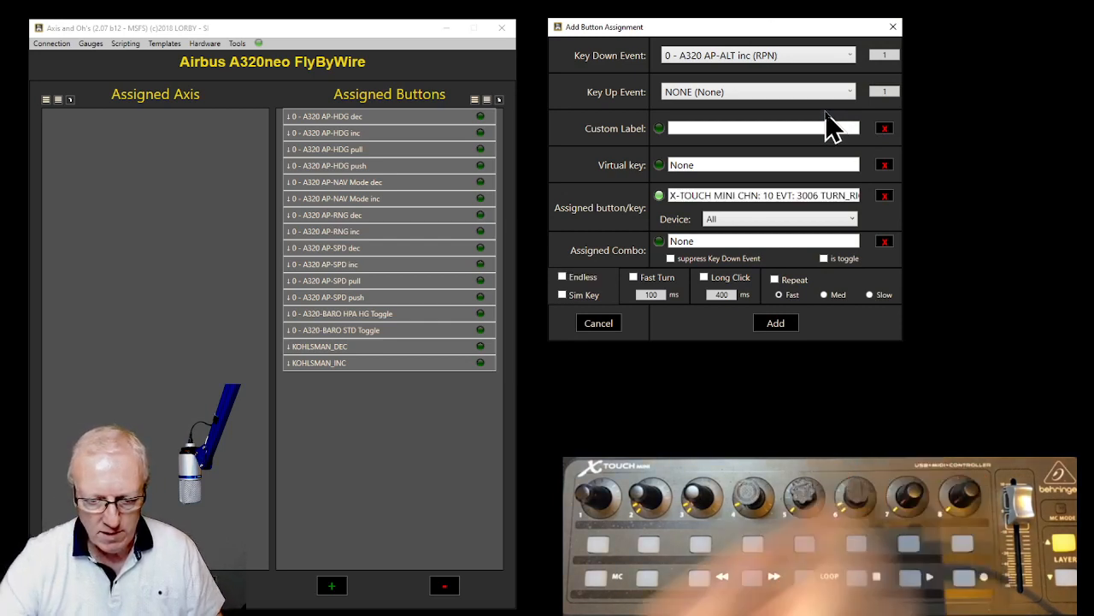
left_click(778, 324)
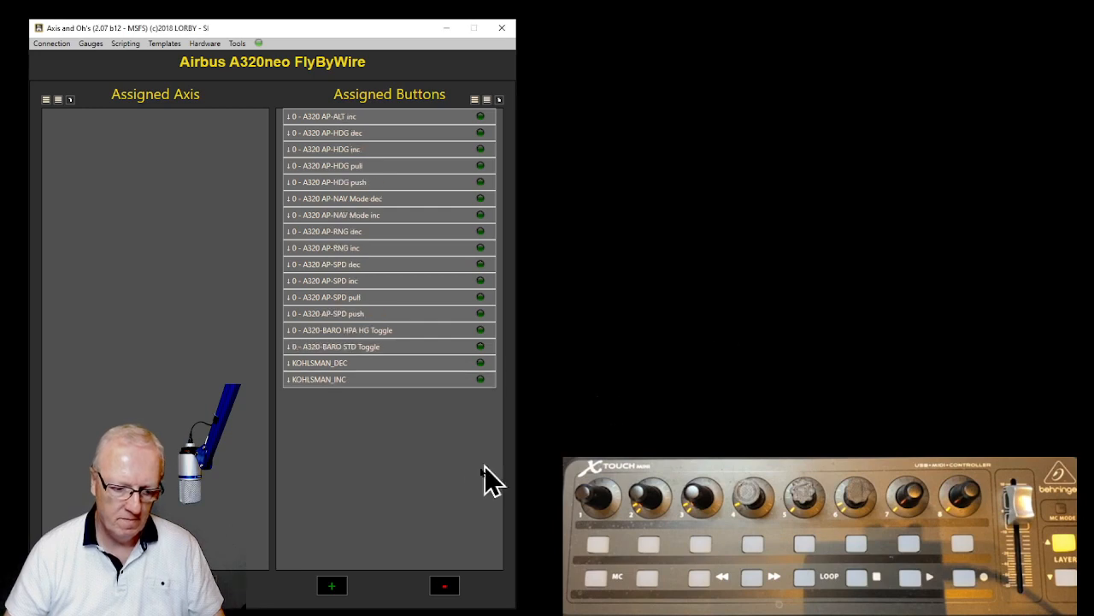
- Add a button assignment that triggers A320 AP-ALT dec when X-TOUCH MINI knob 6 (EVT 3006) is turned left
left_click(336, 592)
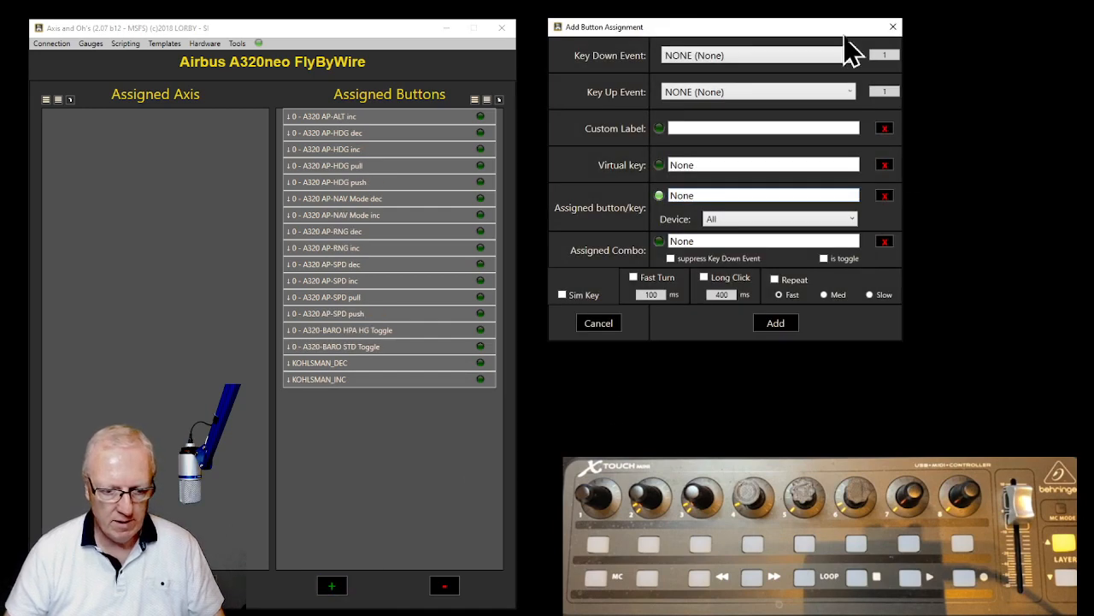
left_click(853, 56)
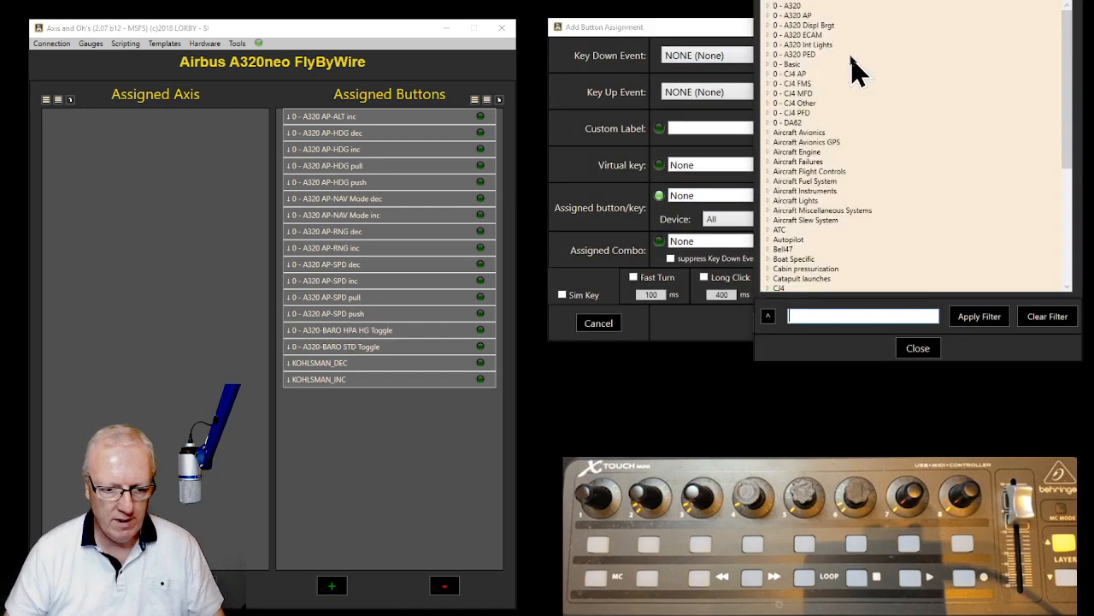
left_click(767, 17)
scroll(808, 146, "down", 1)
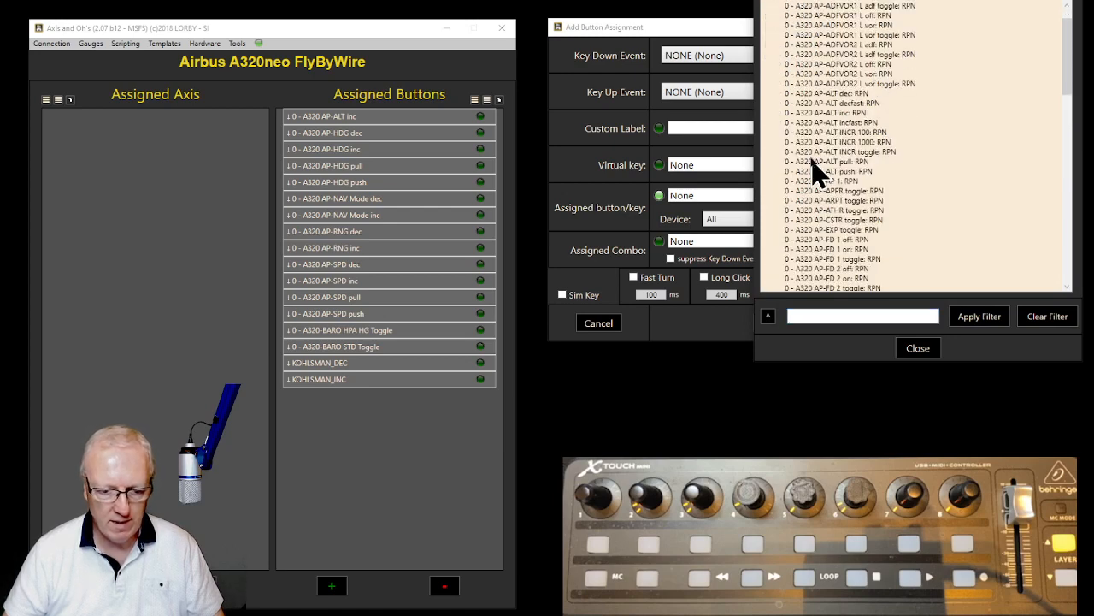
double_click(824, 94)
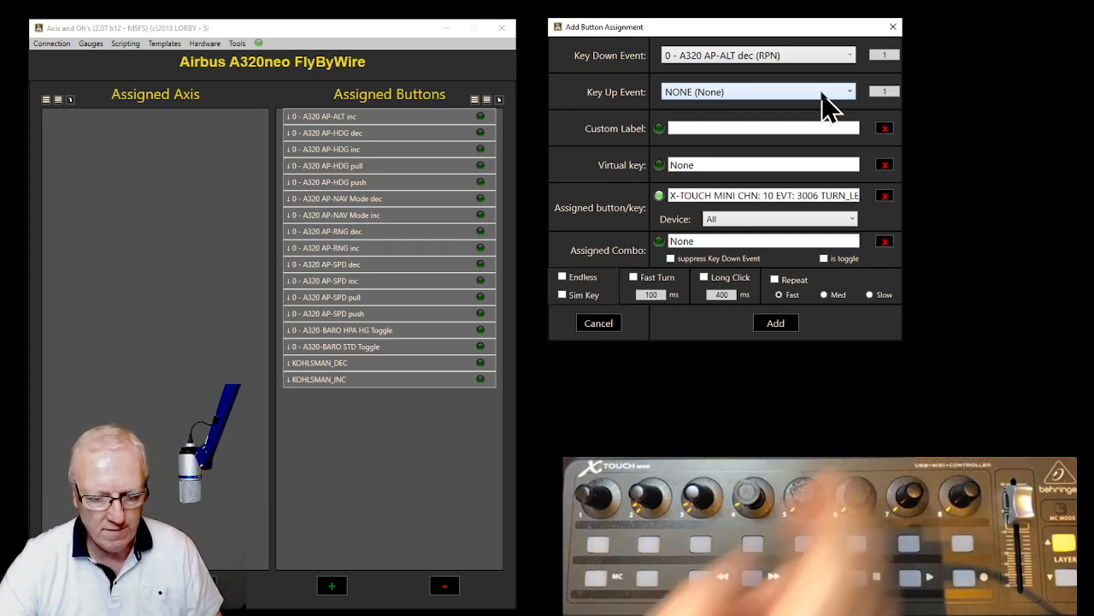
left_click(776, 325)
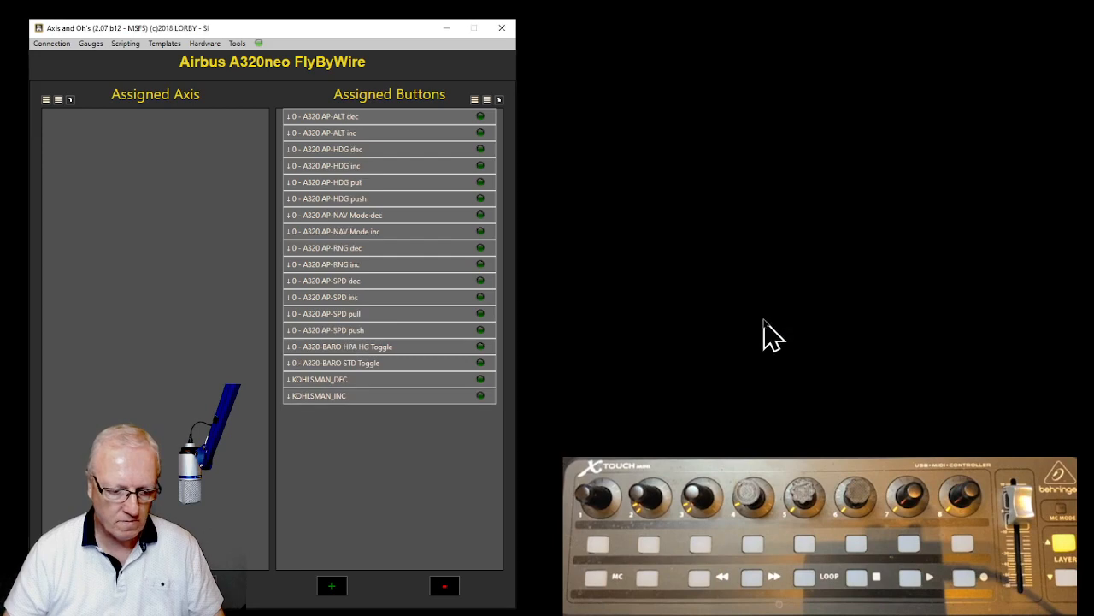
- Add a button assignment that triggers A320 AP-ALT push when X-TOUCH MINI knob 6 (EVT 5) is pushed
left_click(332, 587)
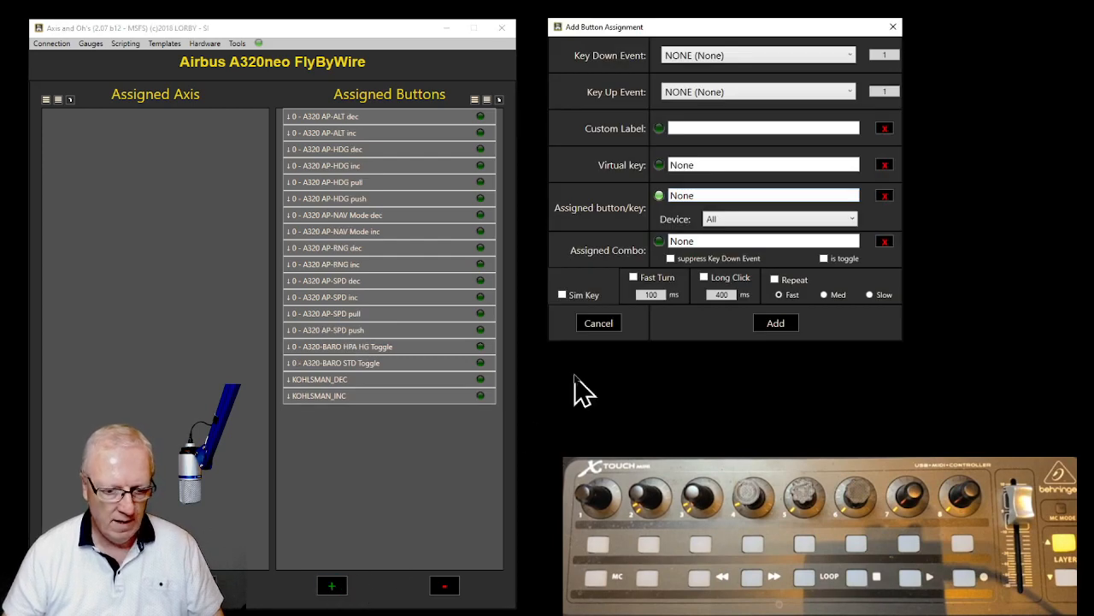
left_click(849, 56)
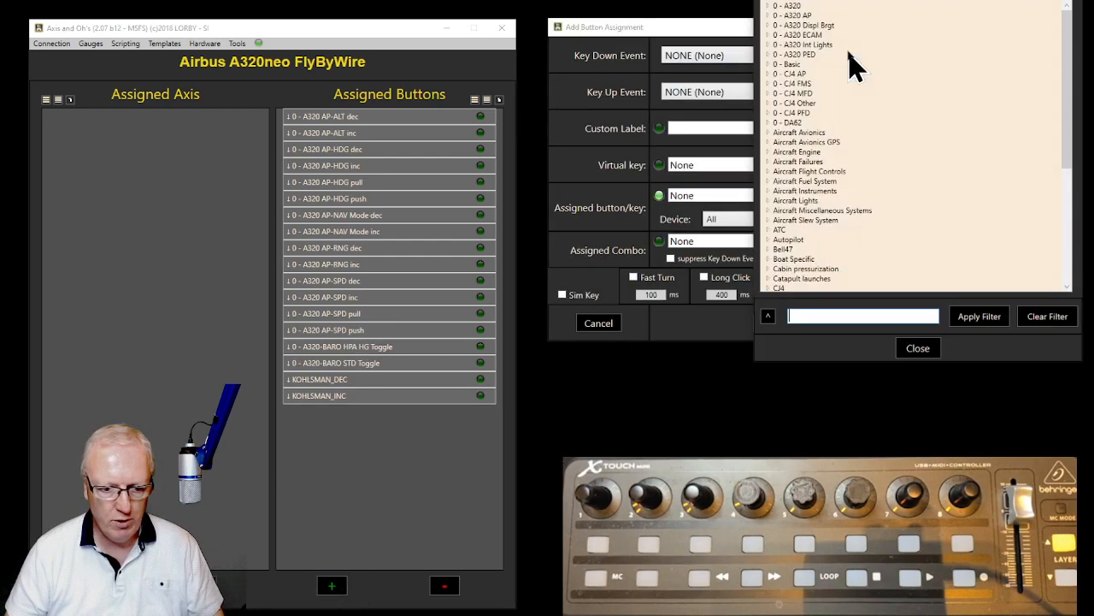
left_click(769, 15)
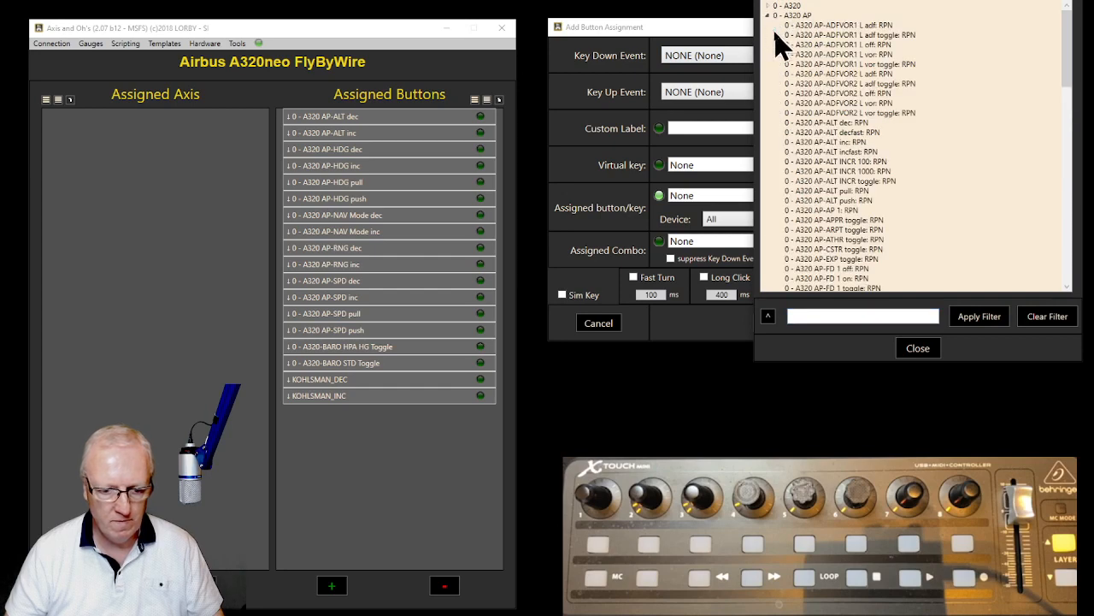
double_click(816, 200)
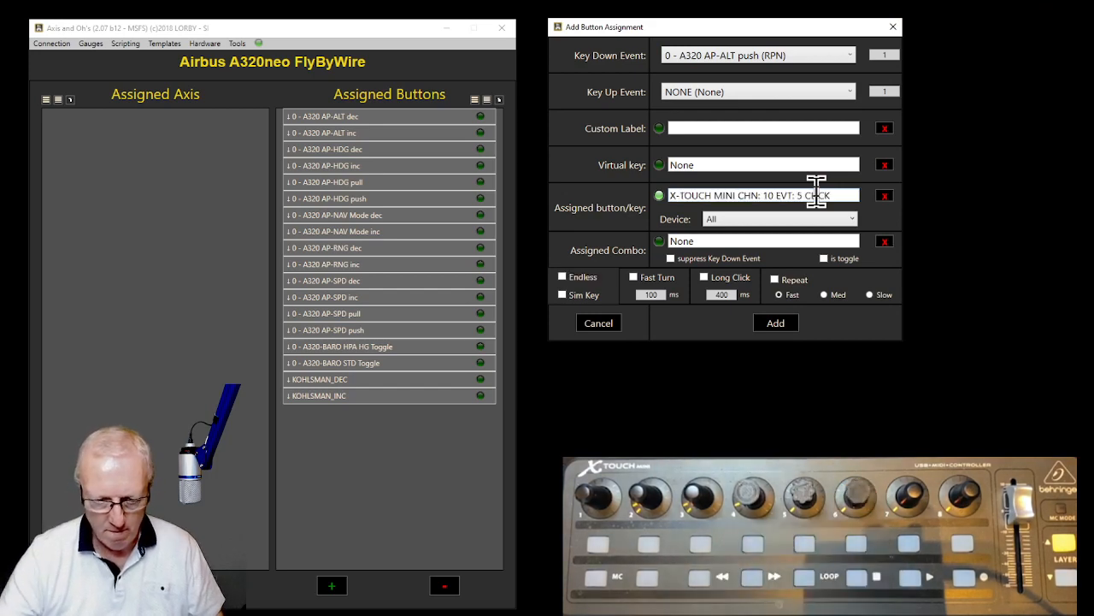
left_click(776, 325)
- Add a button assignment that triggers A320 AP-ALT pull from the X-TOUCH MINI upper-row button below knob 6 (EVT 13)
left_click(331, 586)
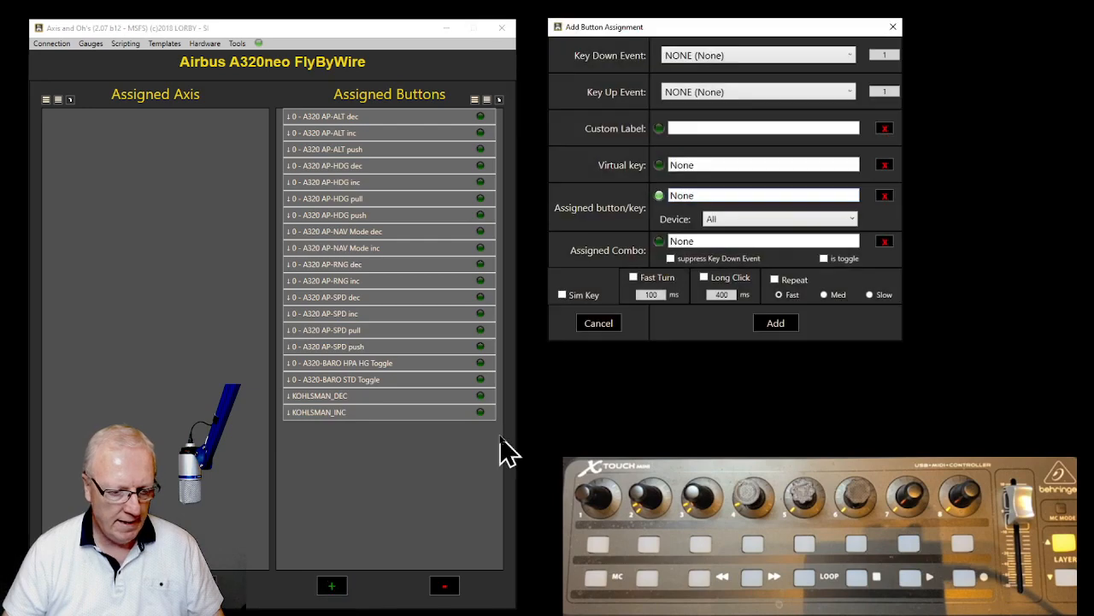
left_click(842, 55)
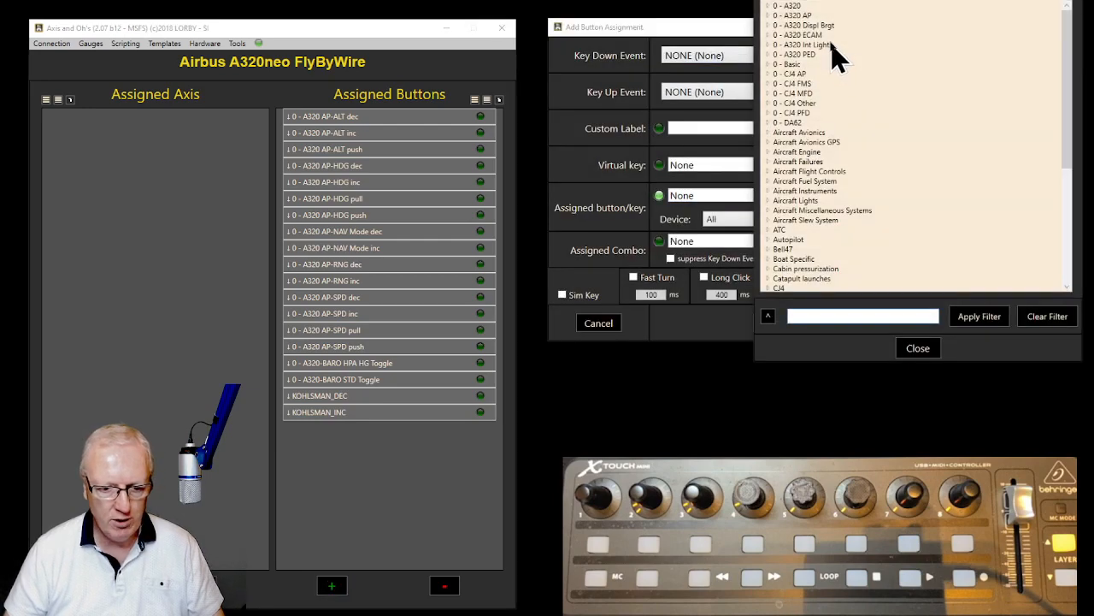
left_click(769, 15)
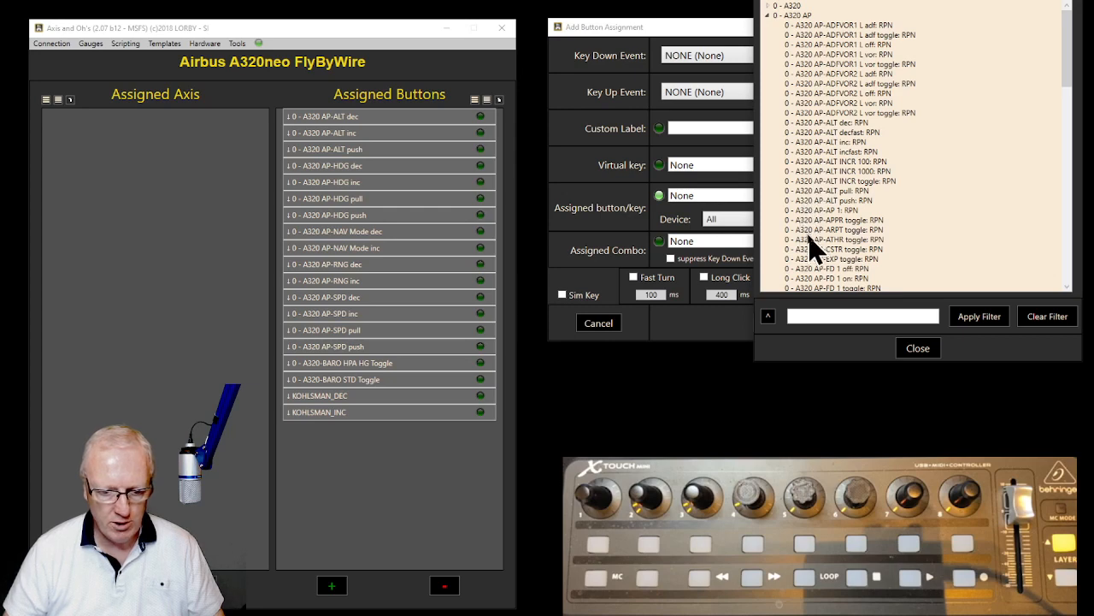
scroll(855, 177, "down", 1)
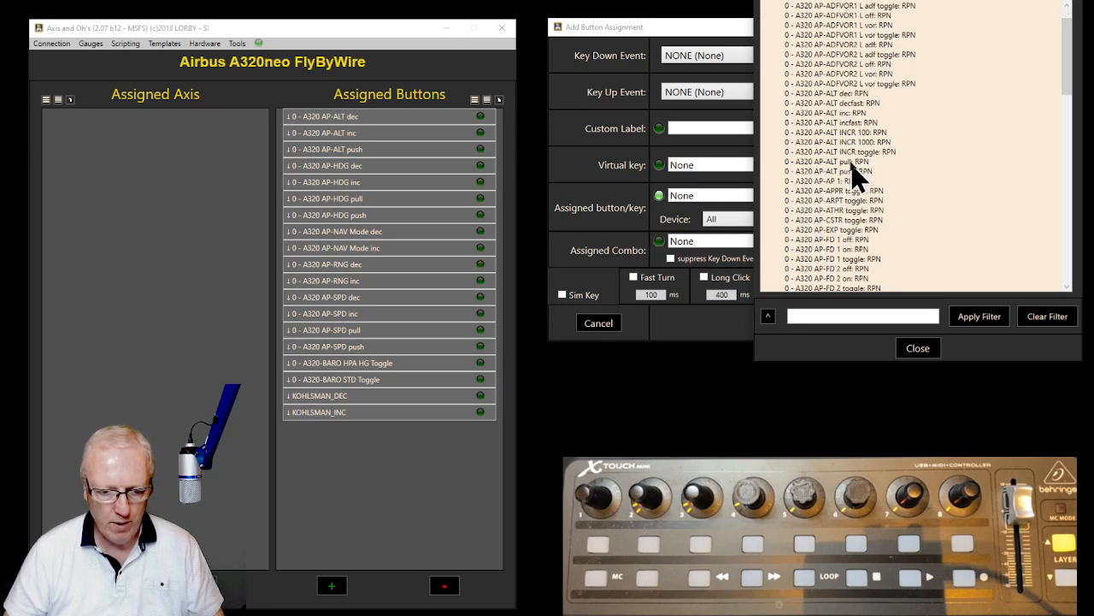
scroll(857, 177, "down", 1)
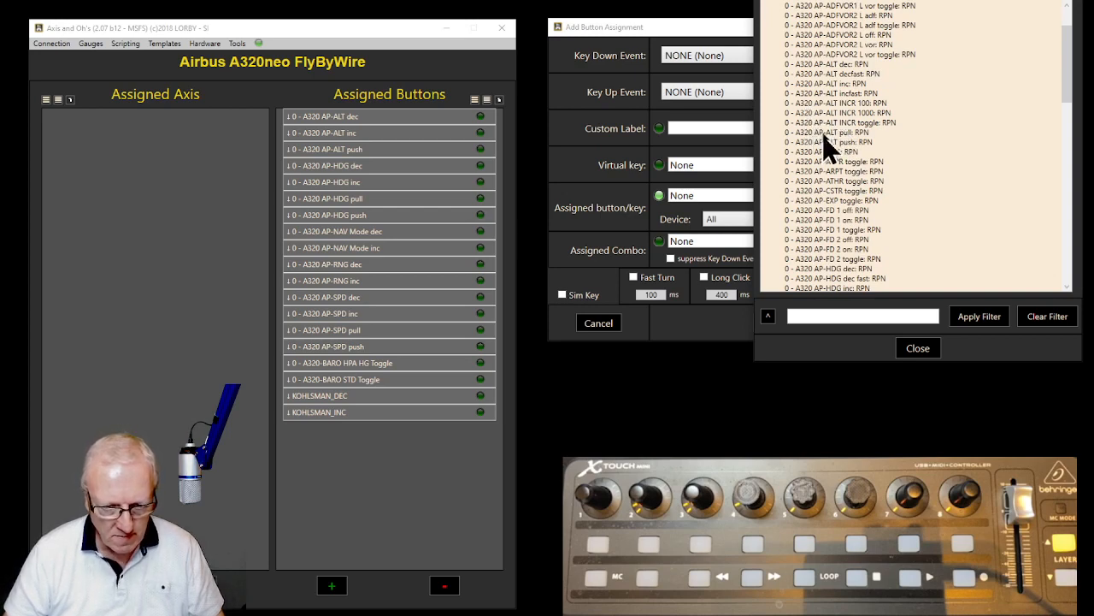
double_click(832, 132)
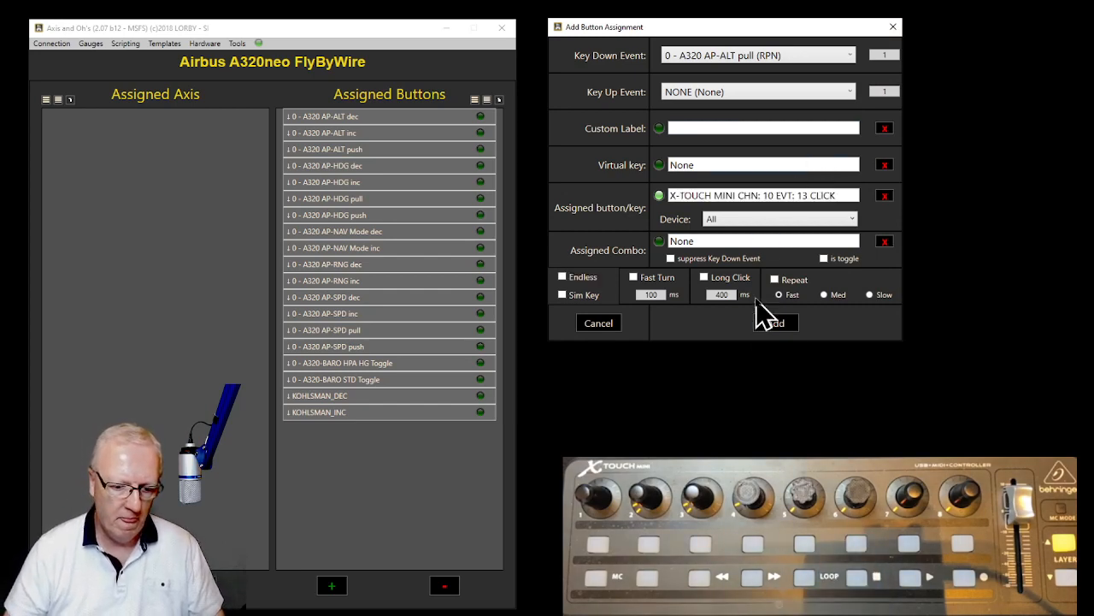
left_click(779, 323)
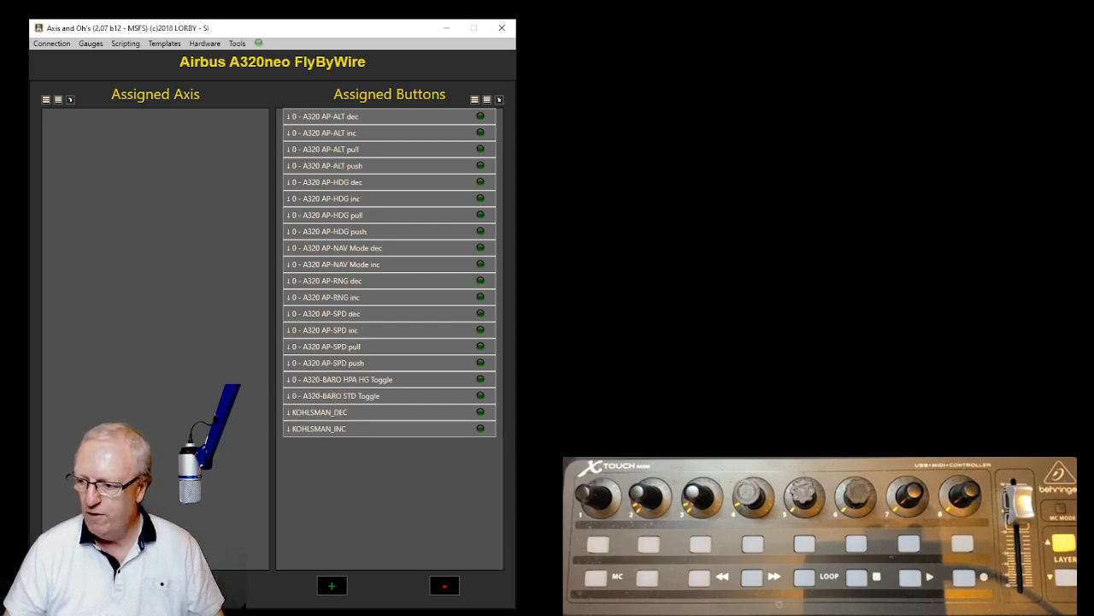
- Check the controller layout image and add a button assignment that triggers A320 AP-ALT INCR toggle from the X-TOUCH MINI lower-row button below knob 6 (EVT 21)
left_click_drag(1093, 2, 598, 0)
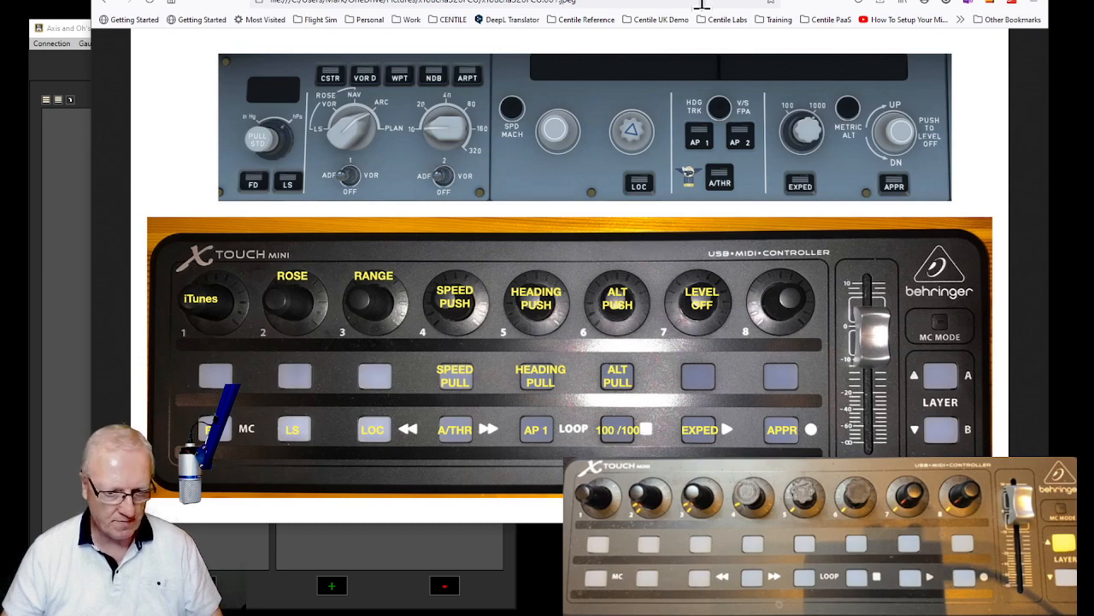
left_click_drag(598, 1, 1093, 10)
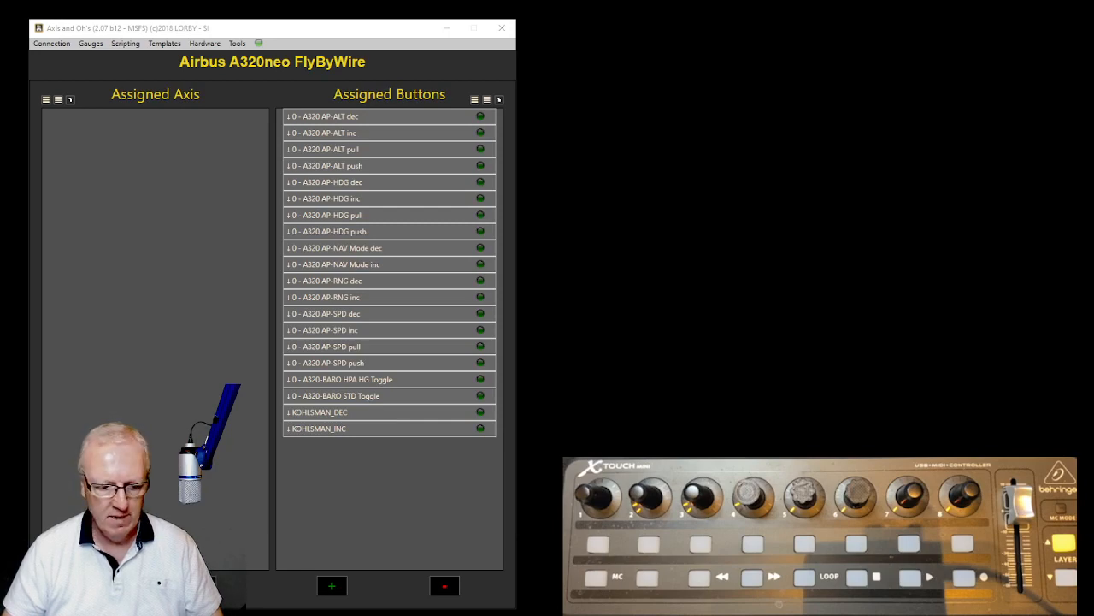
left_click(332, 586)
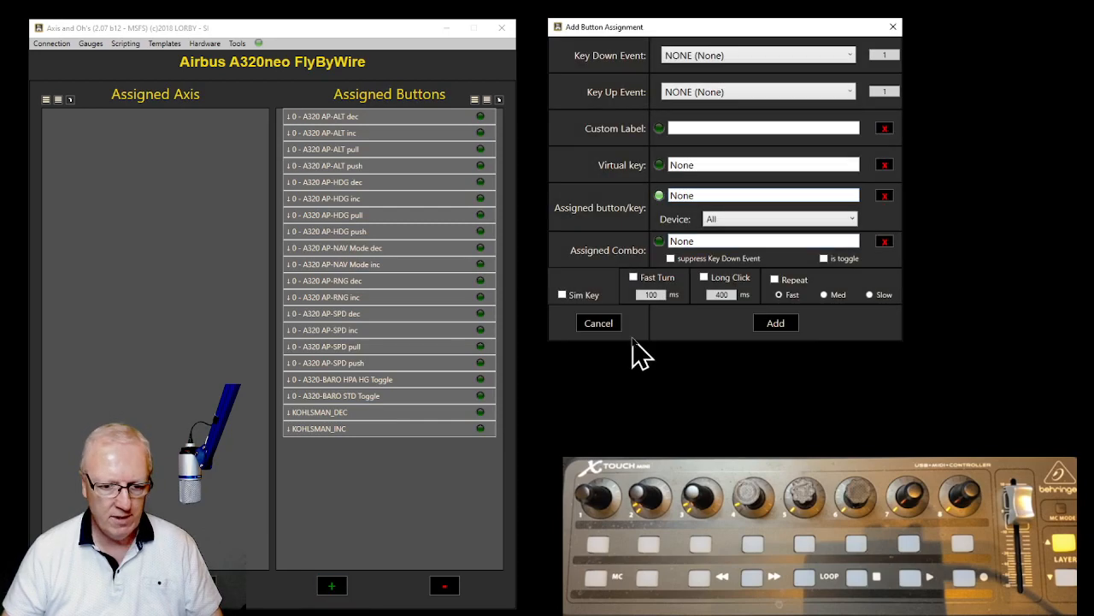
left_click(851, 56)
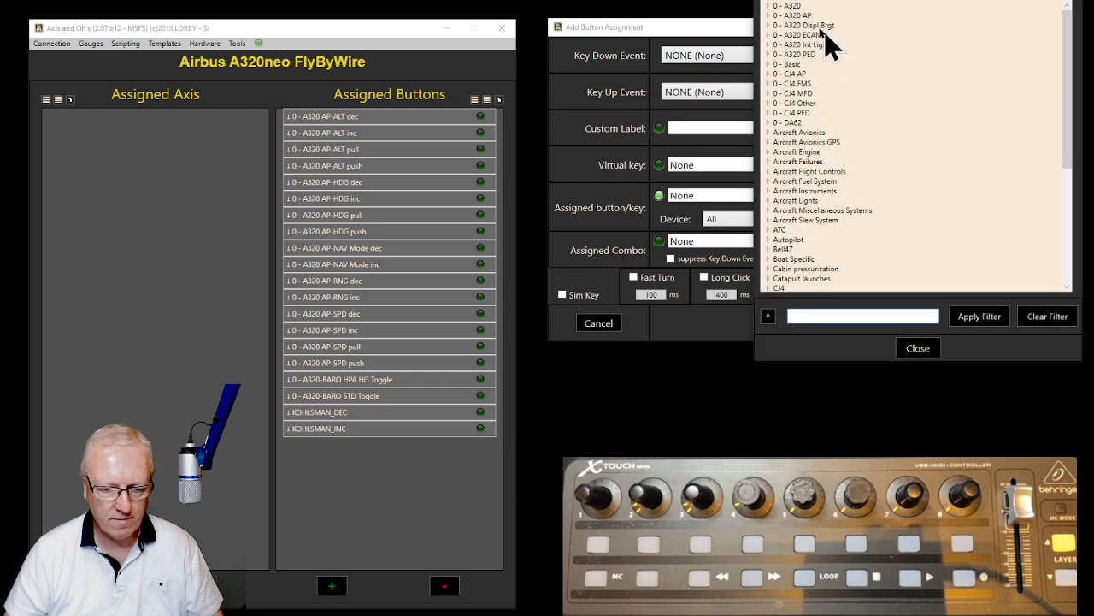
left_click(768, 16)
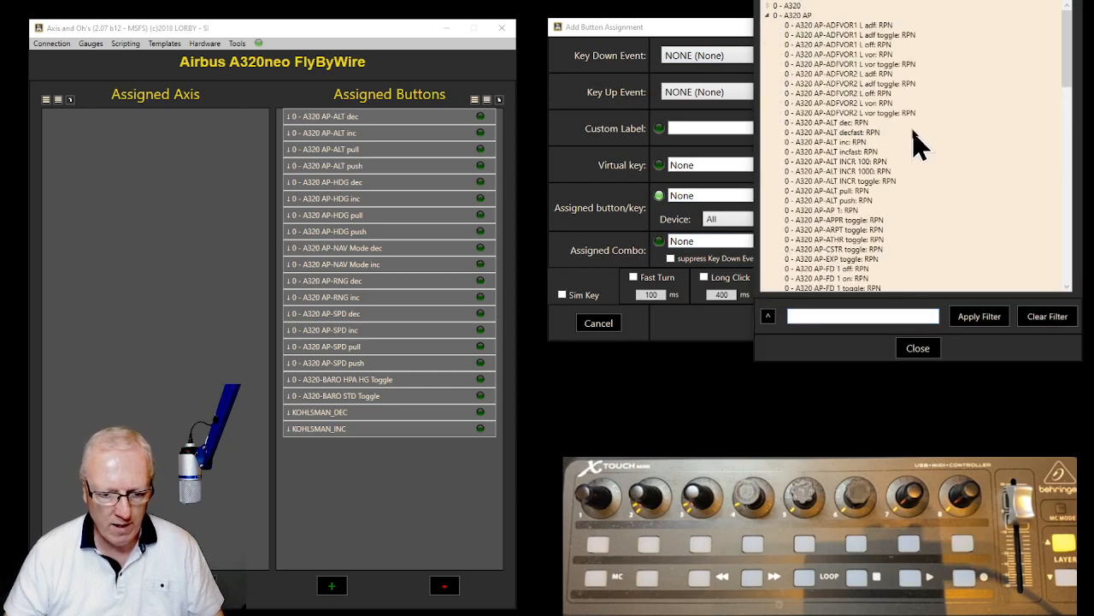
scroll(908, 147, "down", 1)
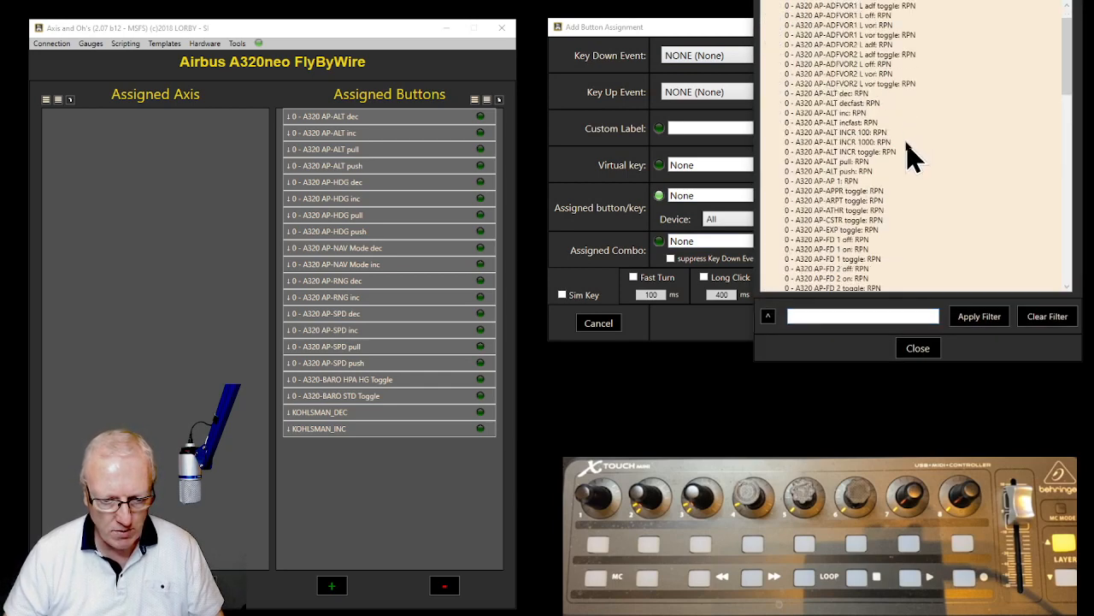
scroll(912, 156, "down", 1)
scroll(912, 157, "down", 1)
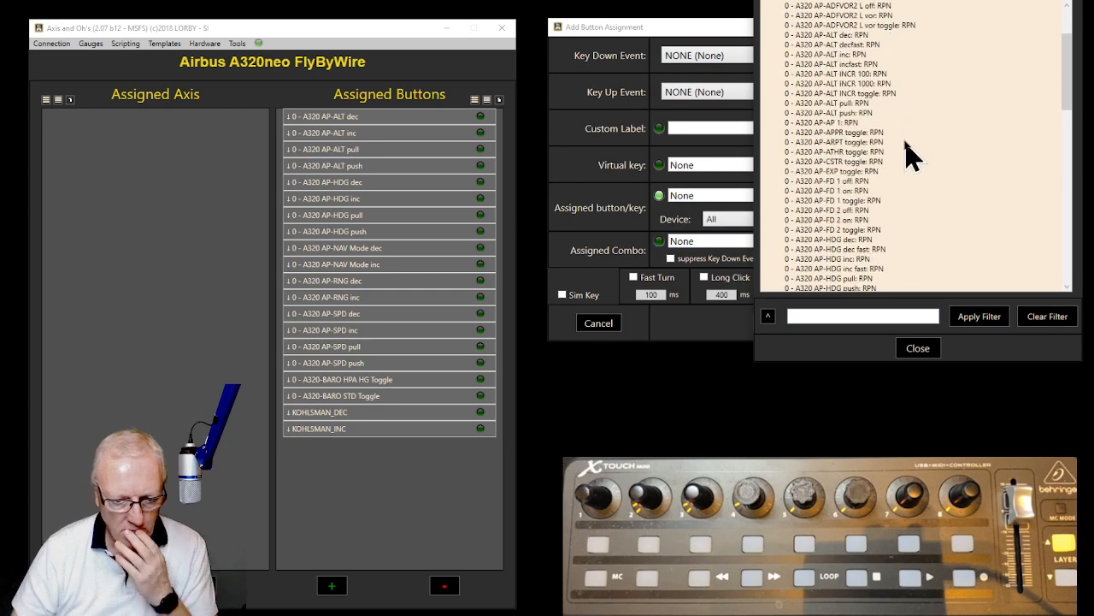
scroll(912, 156, "up", 1)
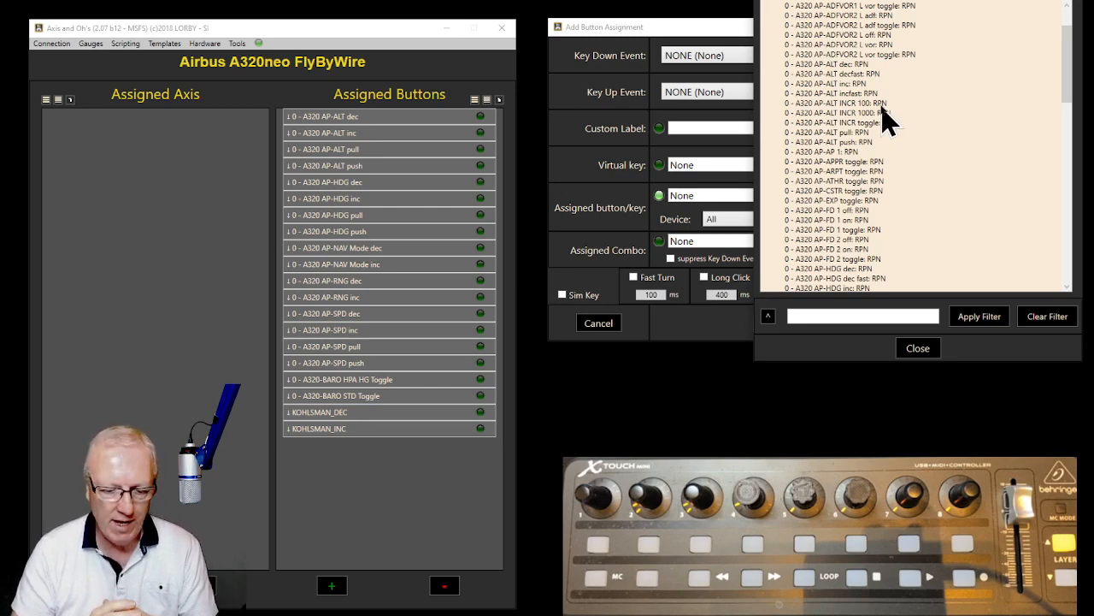
left_click(798, 123)
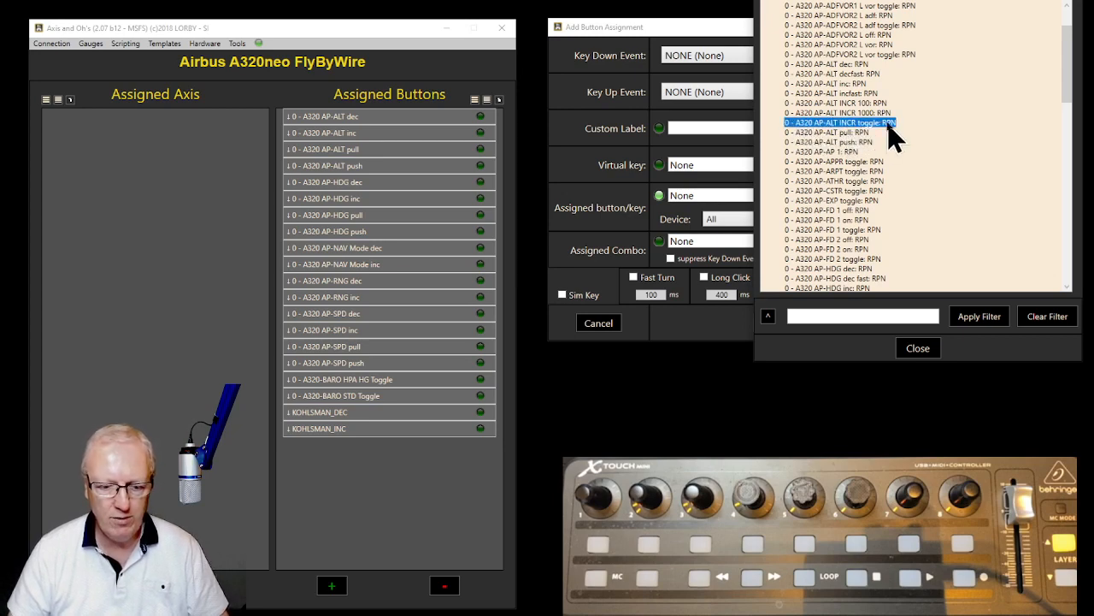
double_click(866, 124)
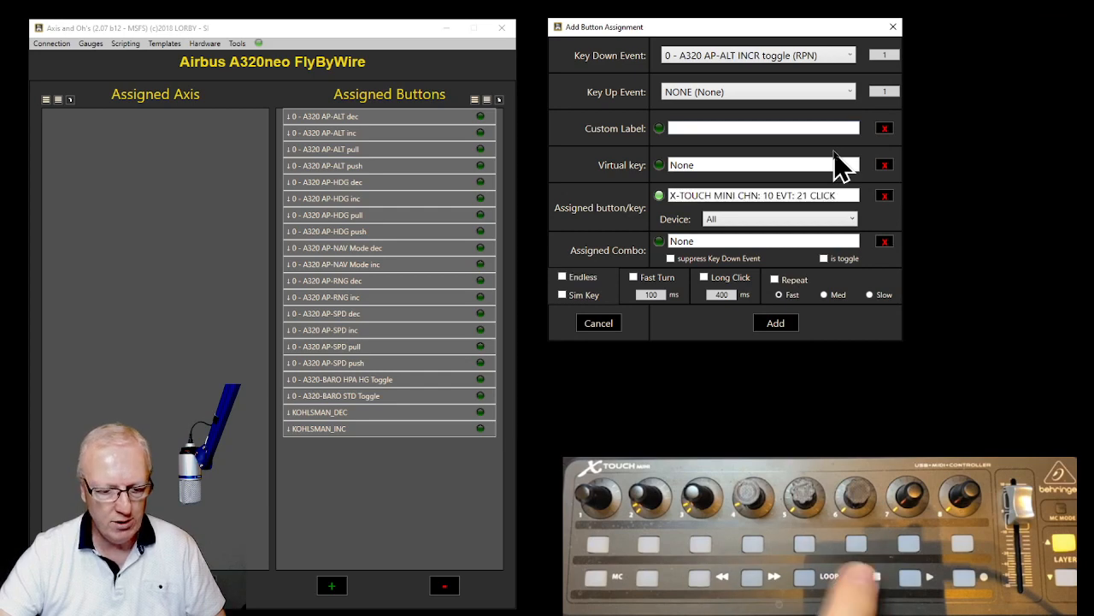
left_click(774, 324)
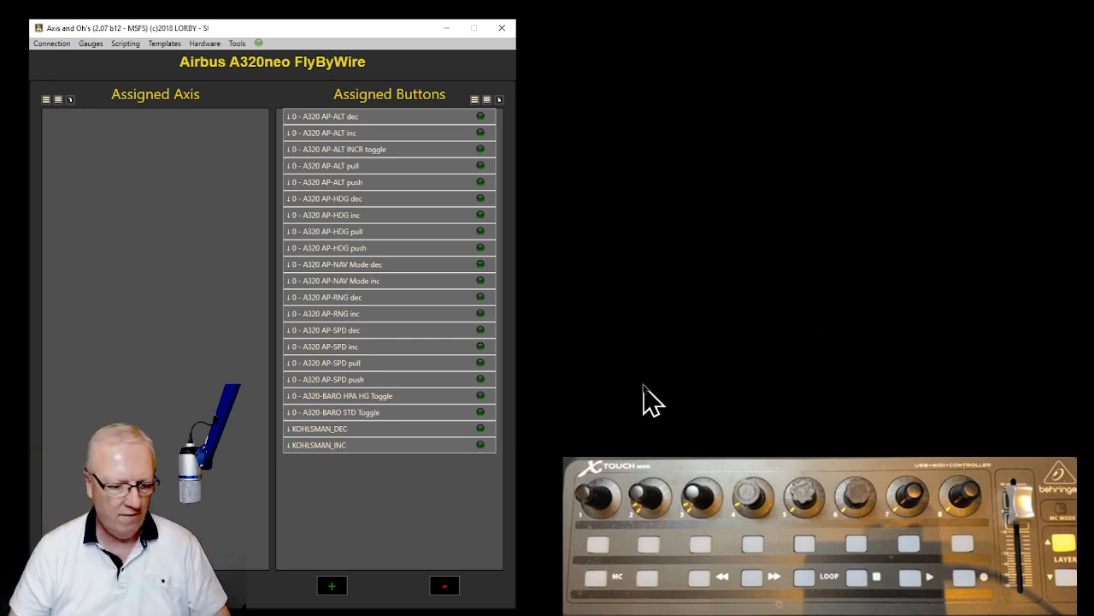
- Add a button assignment that triggers A320 AP-VS dec when X-TOUCH MINI knob 7 (EVT 3007) is turned left
left_click(331, 587)
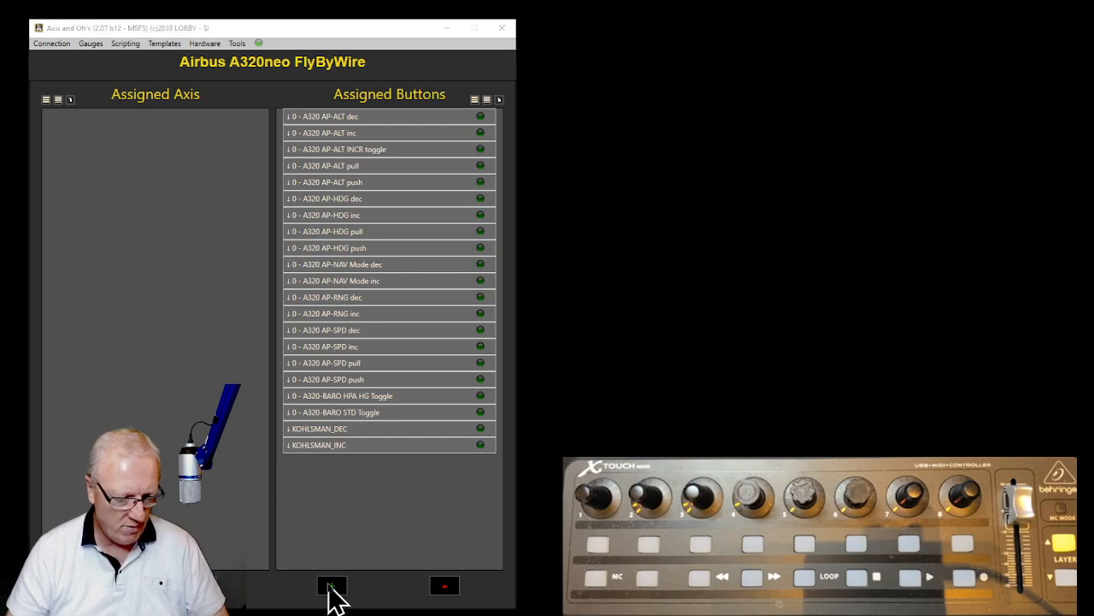
left_click(835, 59)
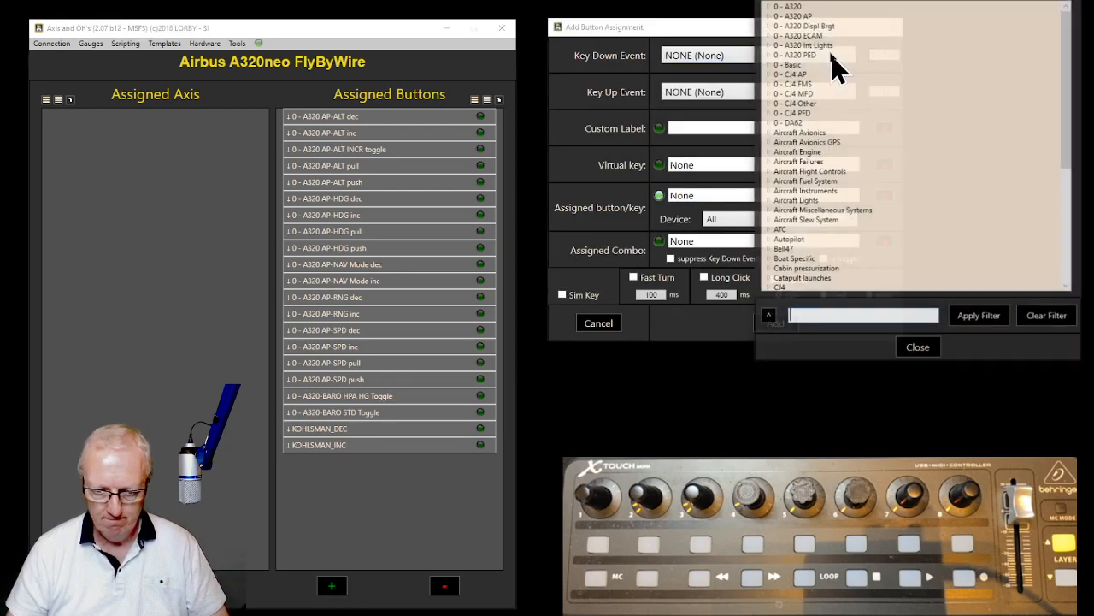
left_click(768, 16)
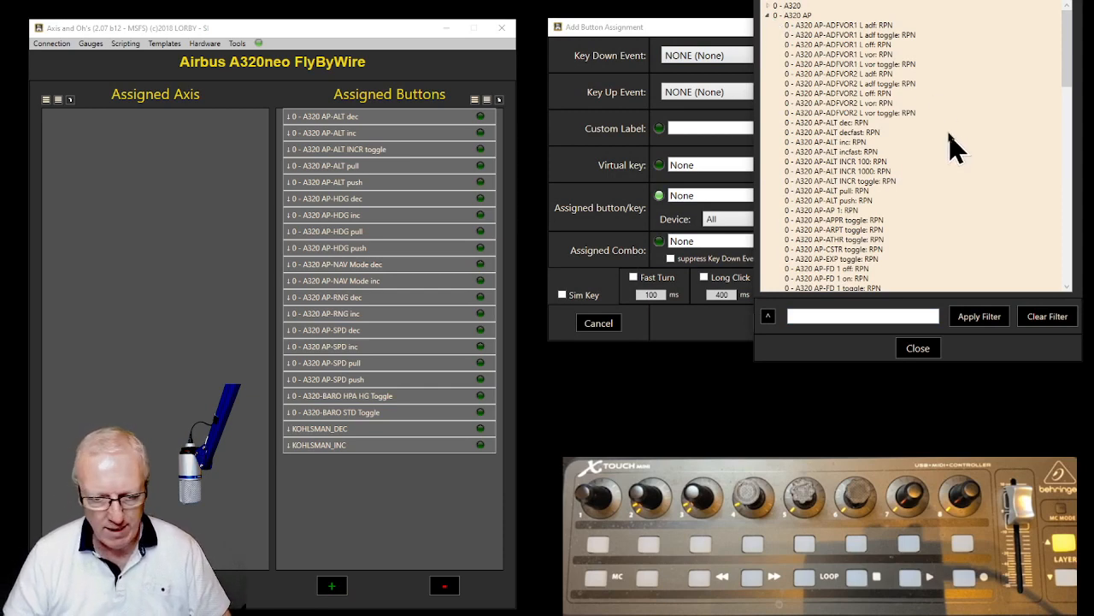
scroll(955, 148, "down", 2)
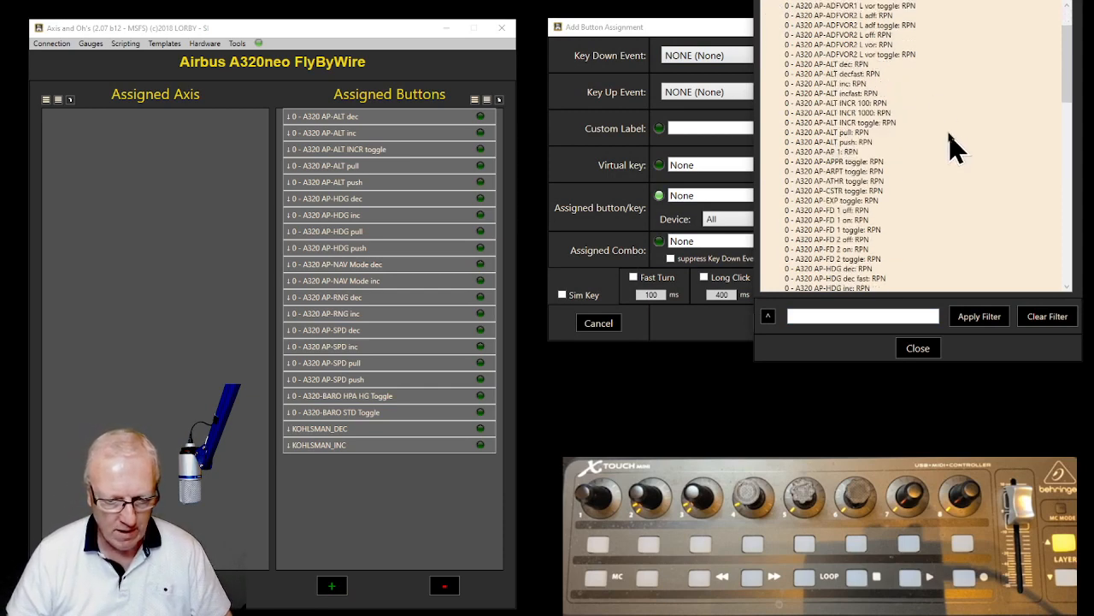
scroll(932, 147, "down", 3)
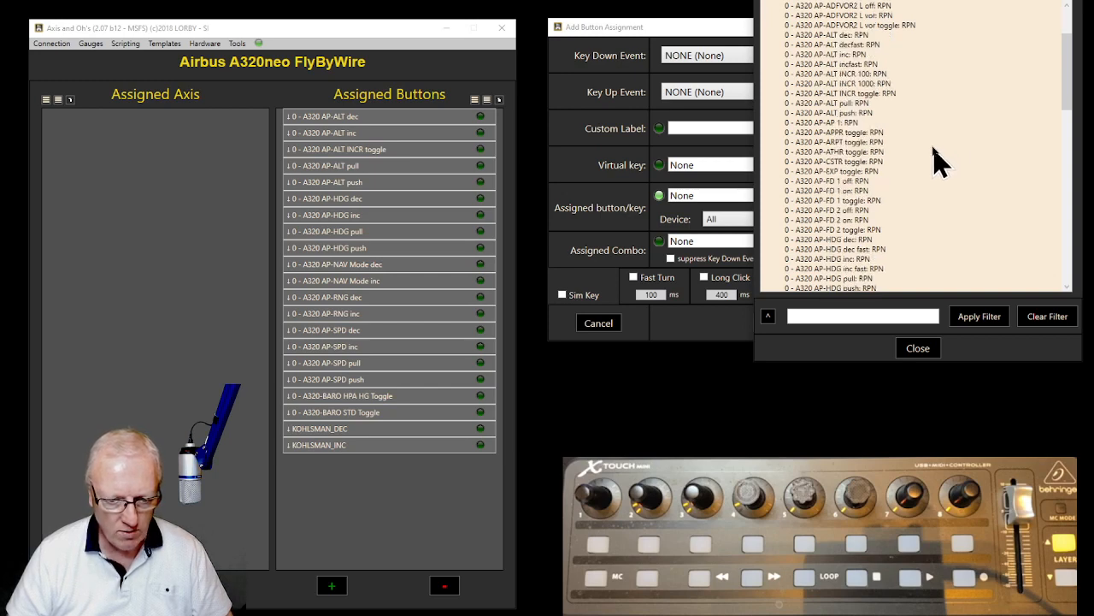
scroll(938, 161, "down", 3)
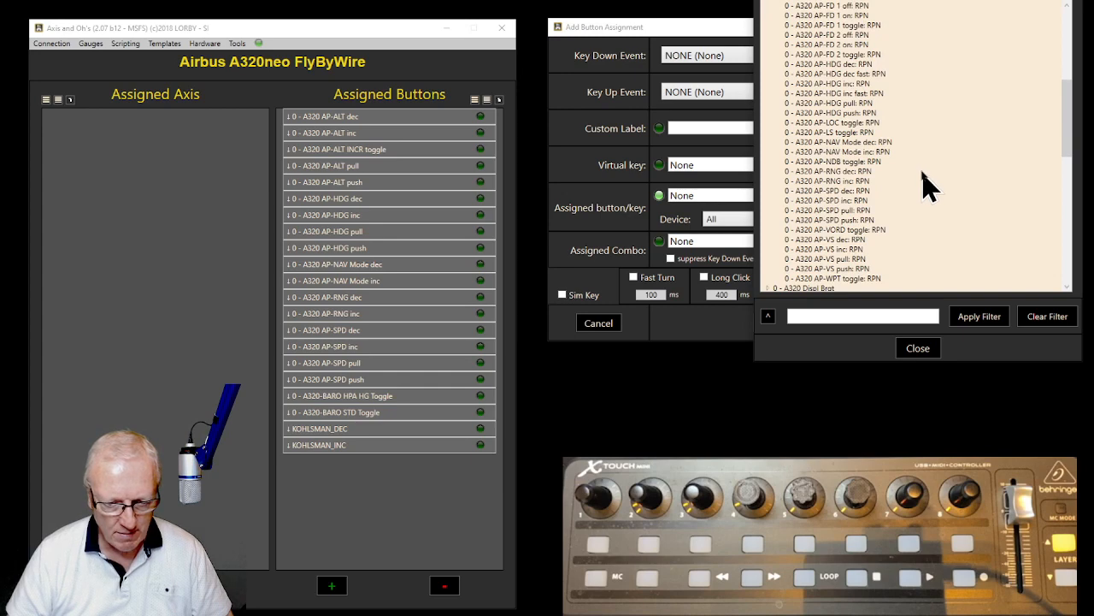
scroll(929, 247, "down", 3)
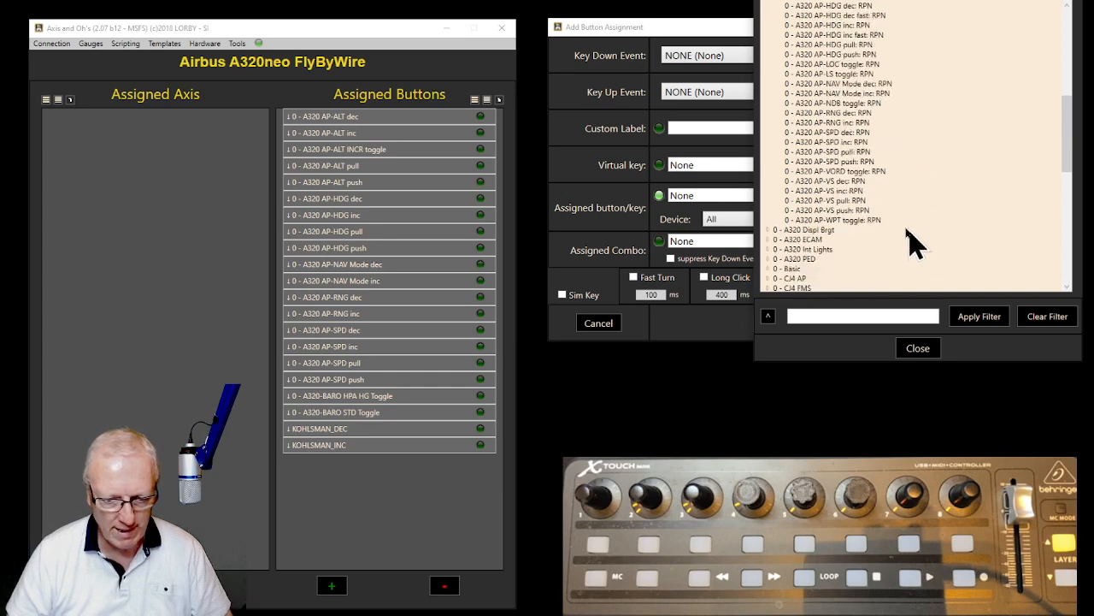
left_click(831, 183)
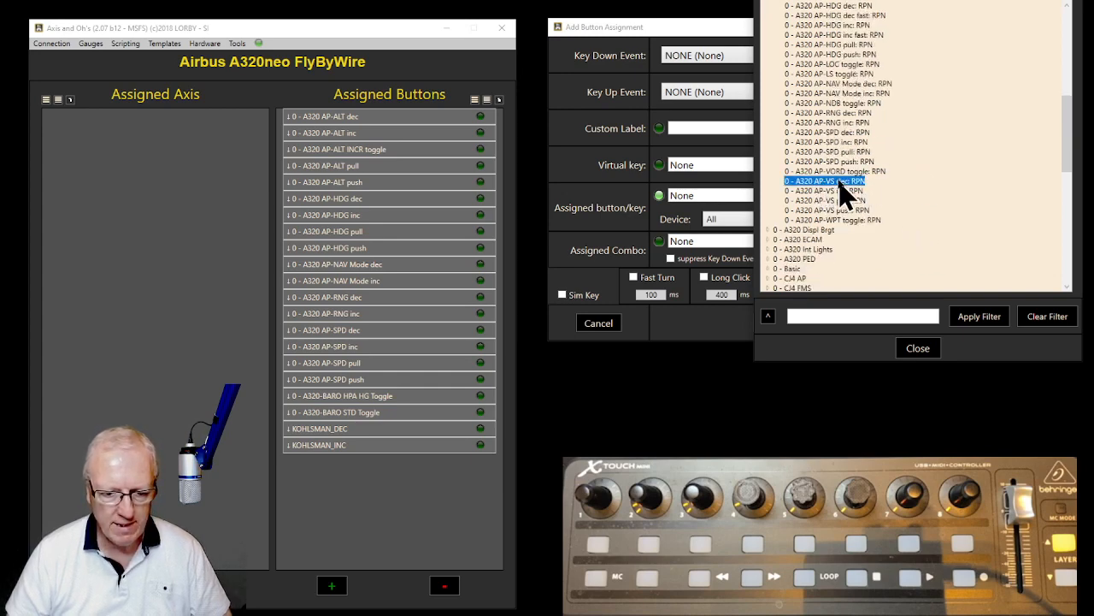
double_click(819, 182)
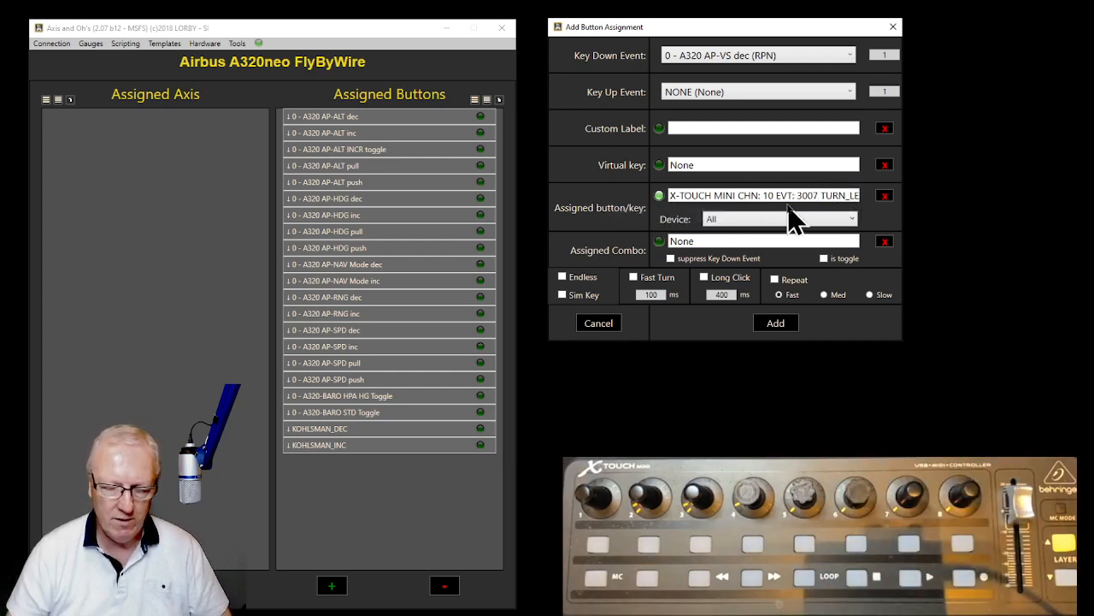
left_click(777, 324)
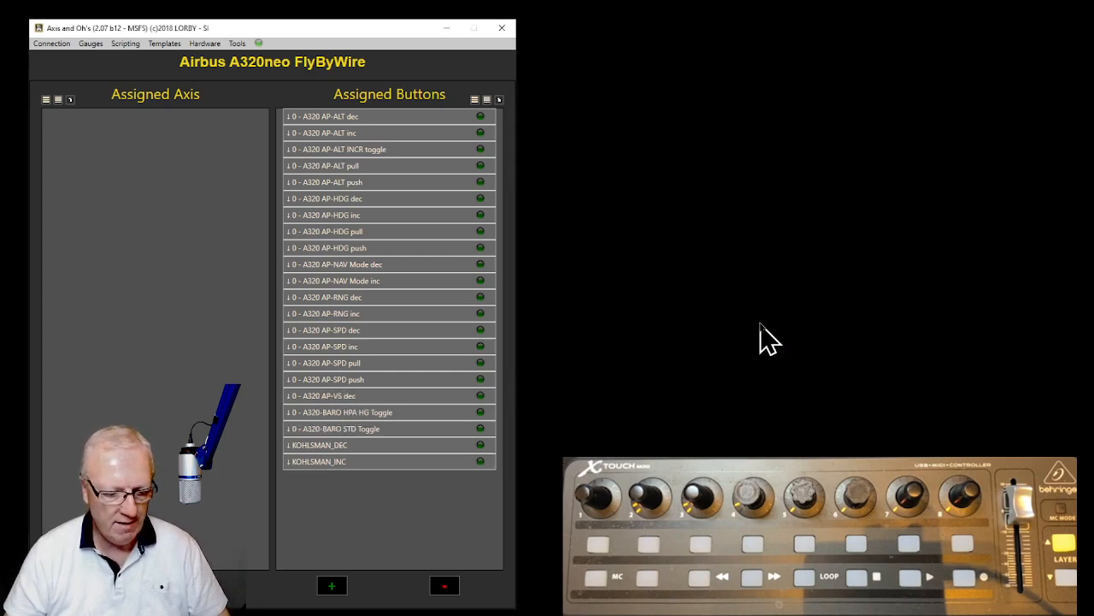
- Add a button assignment that triggers A320 AP-VS inc when X-TOUCH MINI knob 7 (EVT 3007) is turned right
left_click(332, 586)
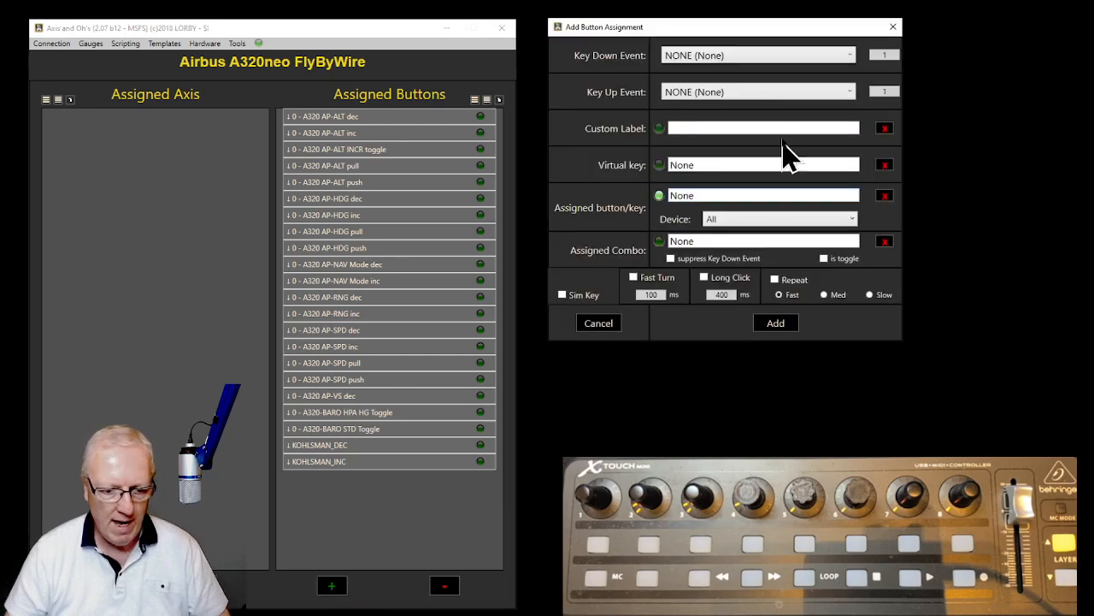
left_click(846, 58)
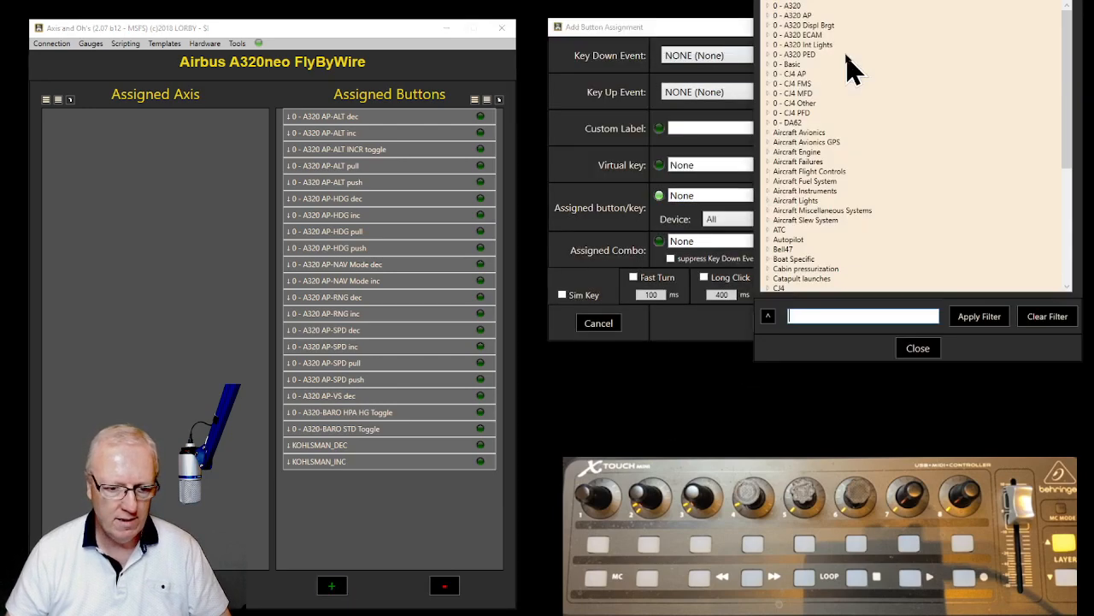
left_click(768, 15)
scroll(792, 163, "down", 10)
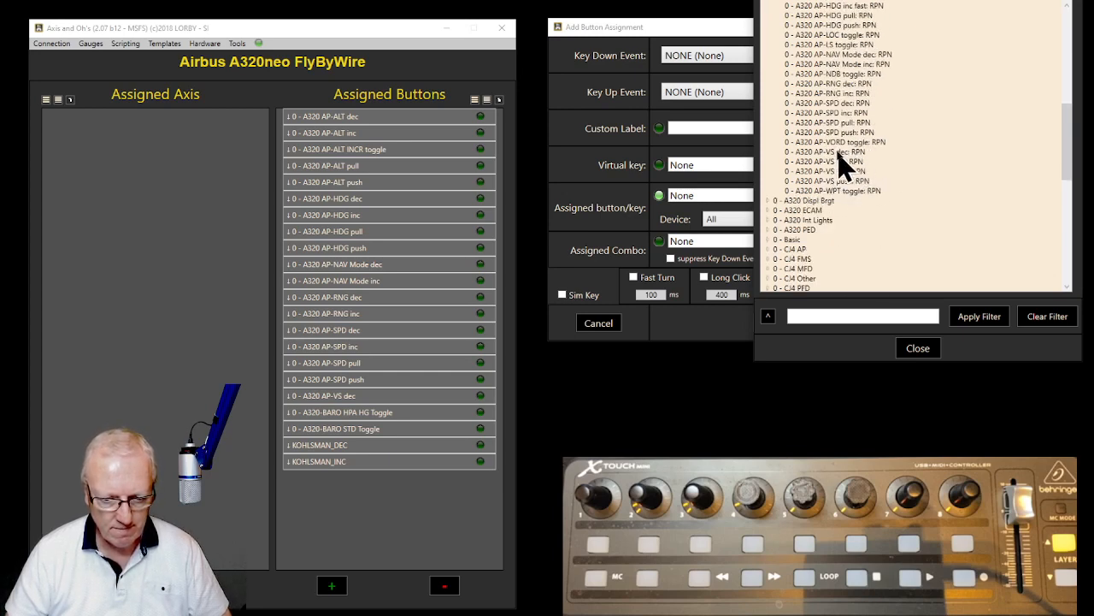
double_click(834, 152)
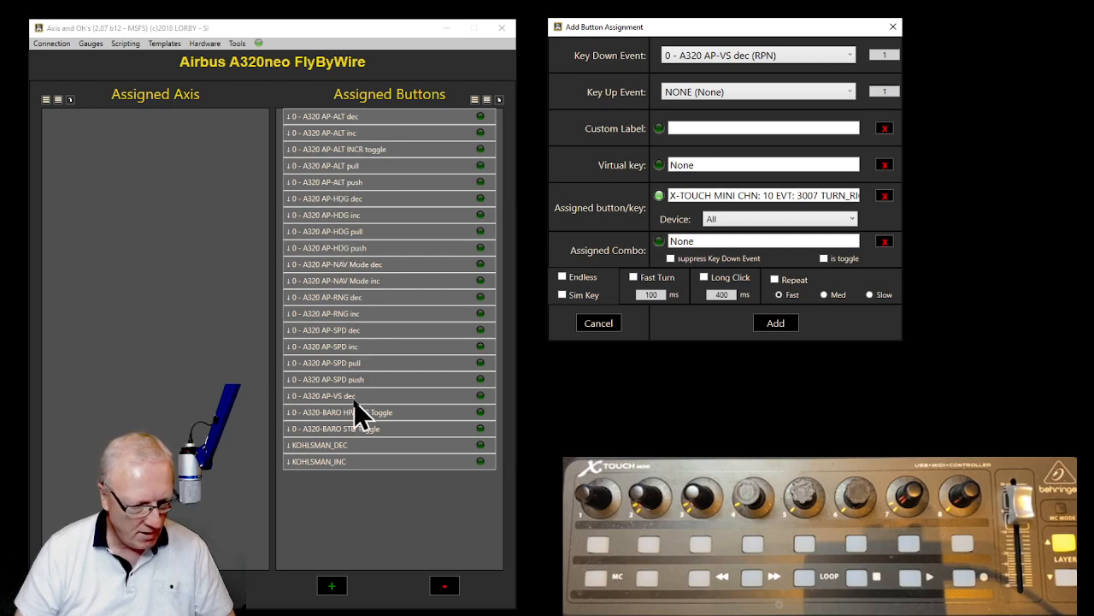
left_click(853, 58)
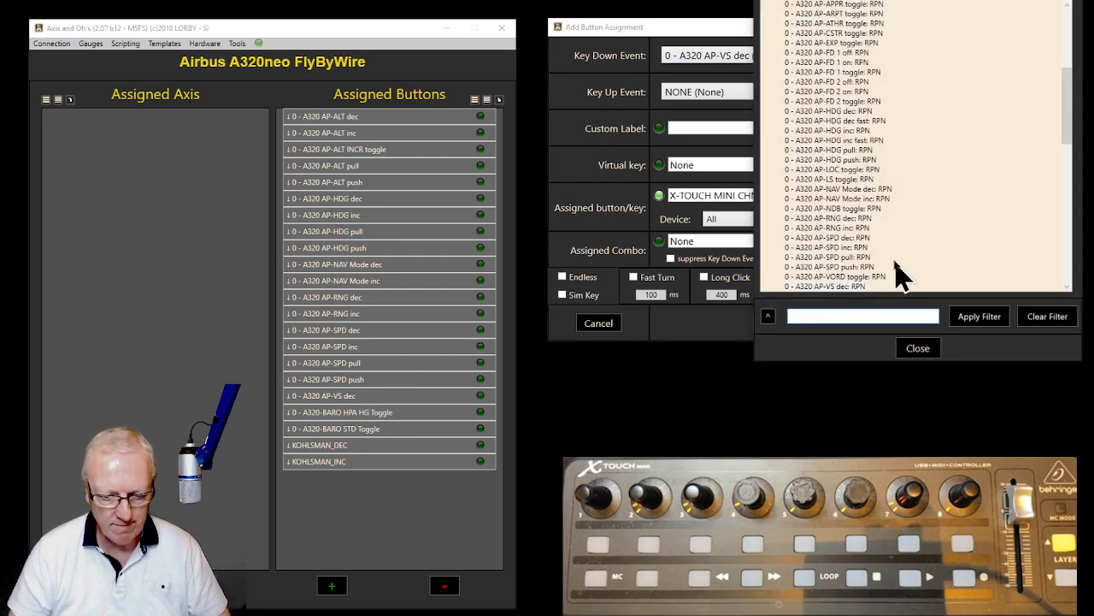
scroll(898, 274, "down", 2)
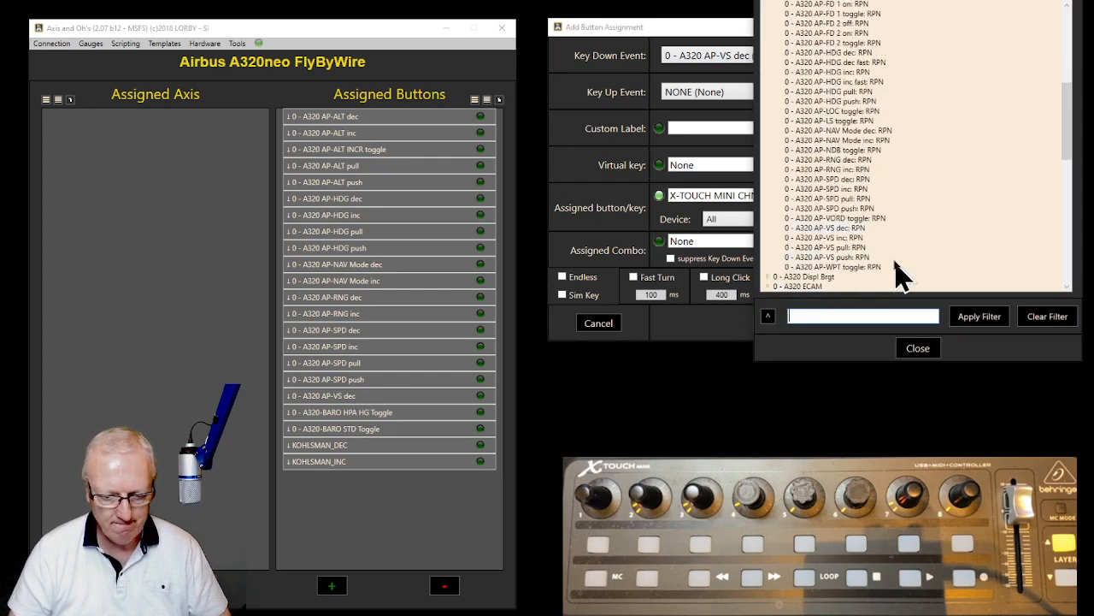
double_click(821, 238)
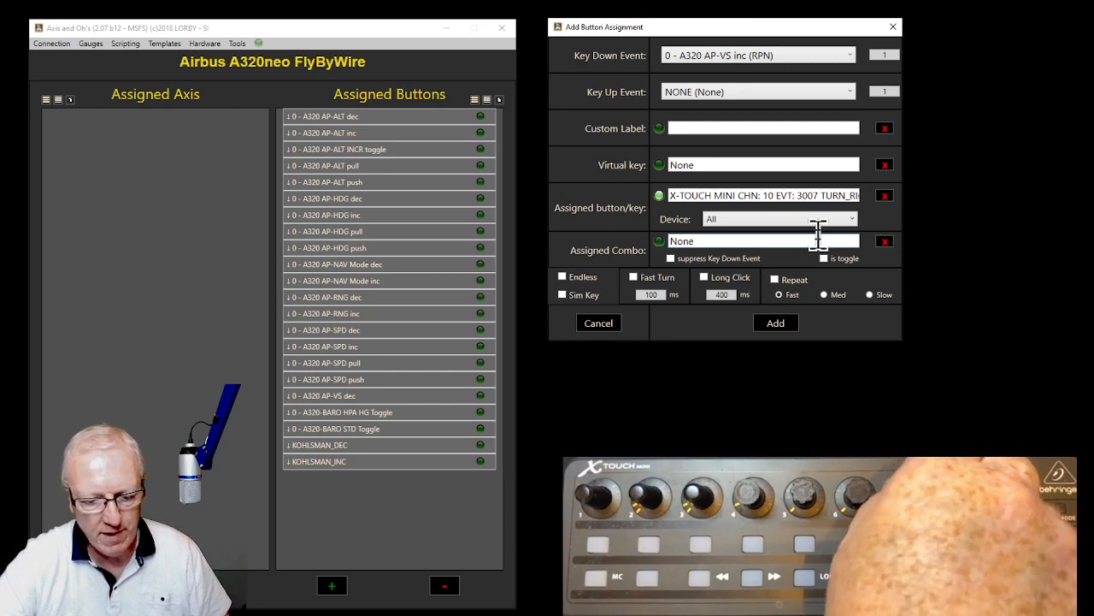
left_click(773, 323)
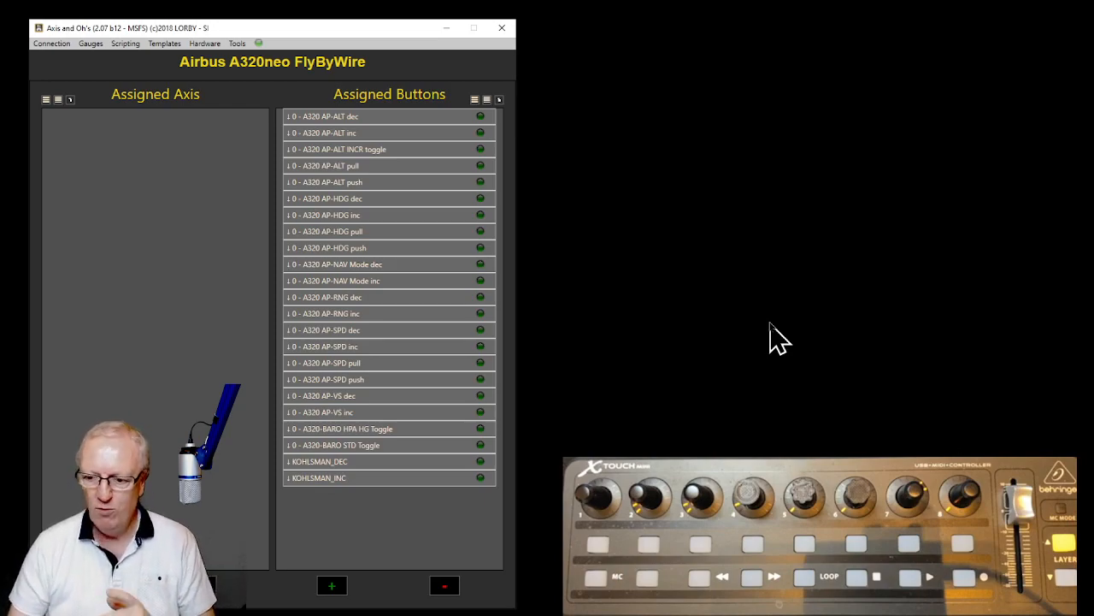
- Check the controller layout image and add a button assignment that triggers A320 AP-VS push when X-TOUCH MINI knob 7 (EVT 6) is pushed
left_click_drag(1093, 1, 534, 1)
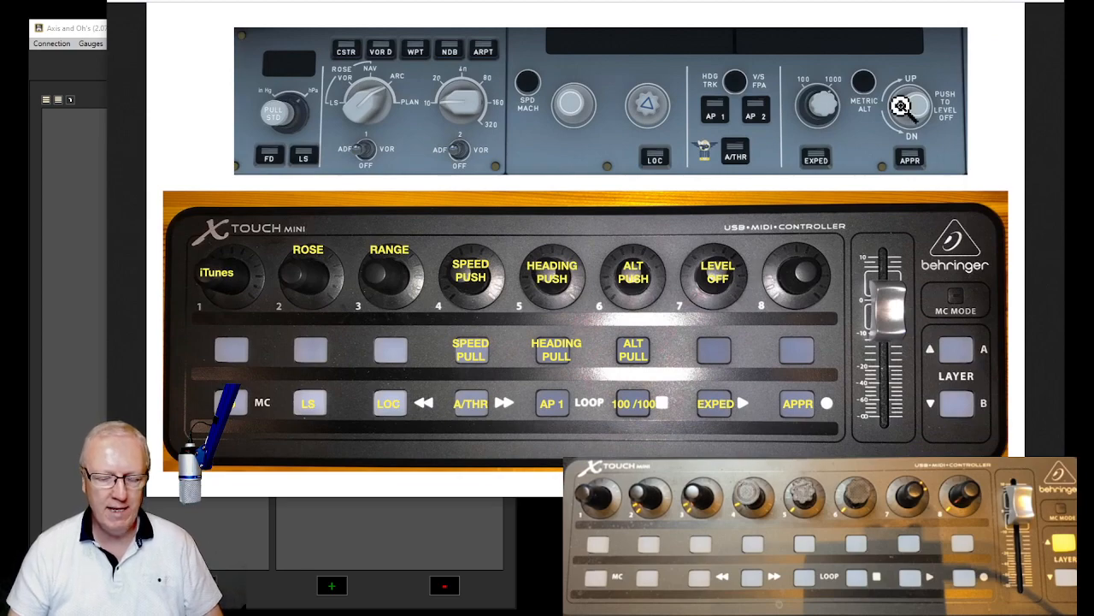
left_click_drag(954, 13, 1093, 8)
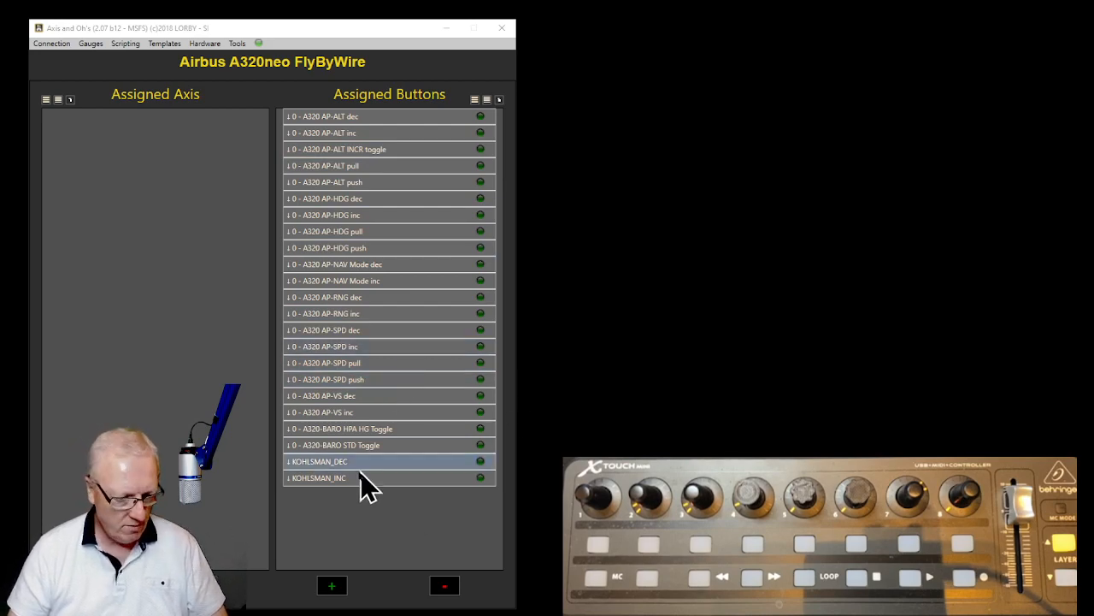
left_click(332, 585)
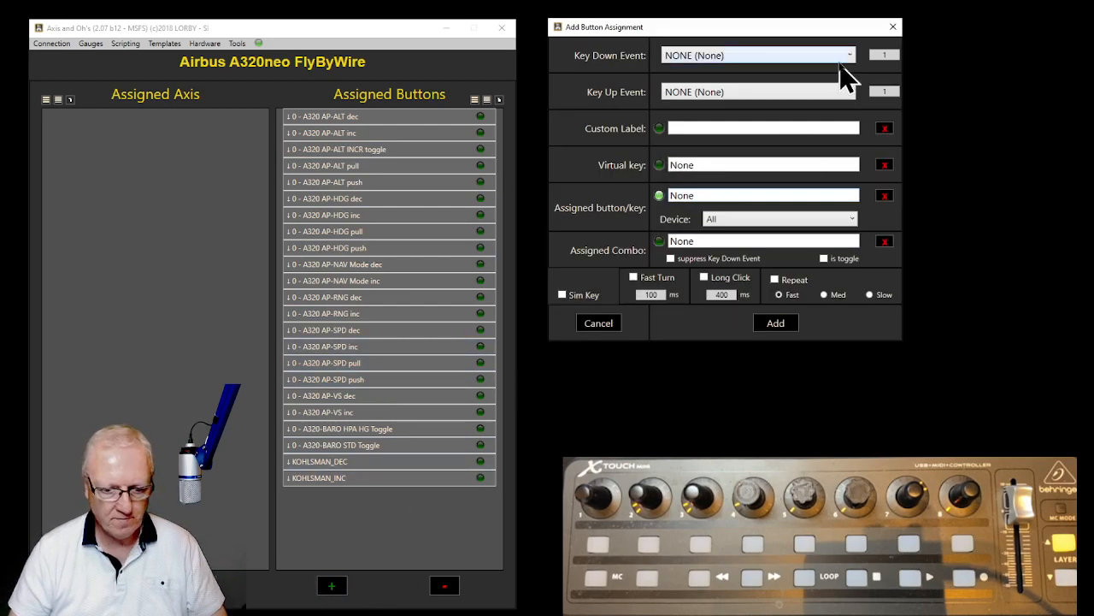
left_click(851, 57)
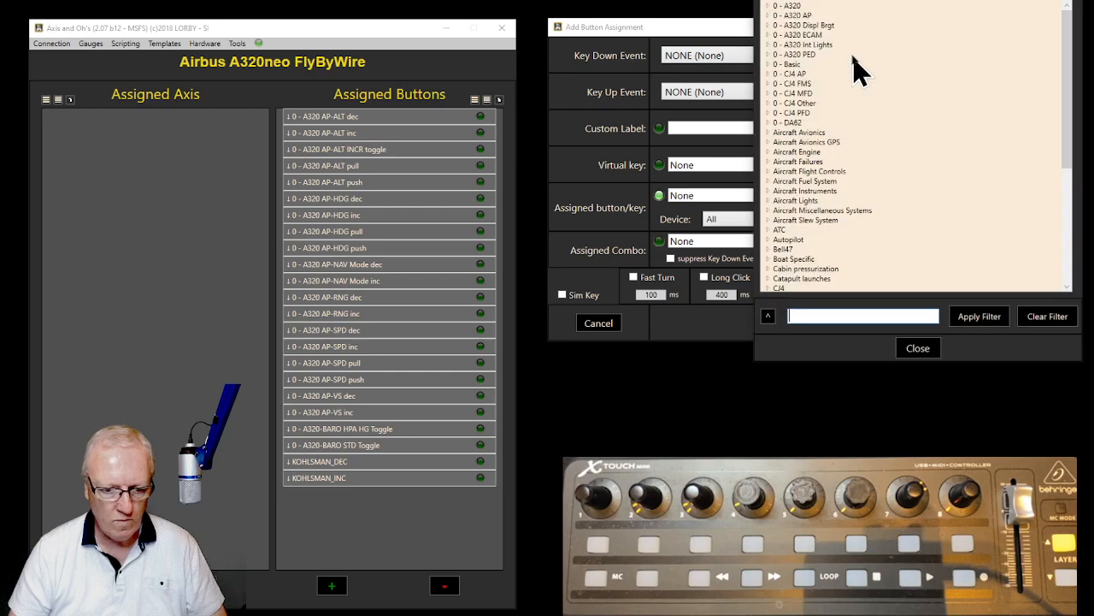
left_click(771, 17)
scroll(860, 142, "down", 5)
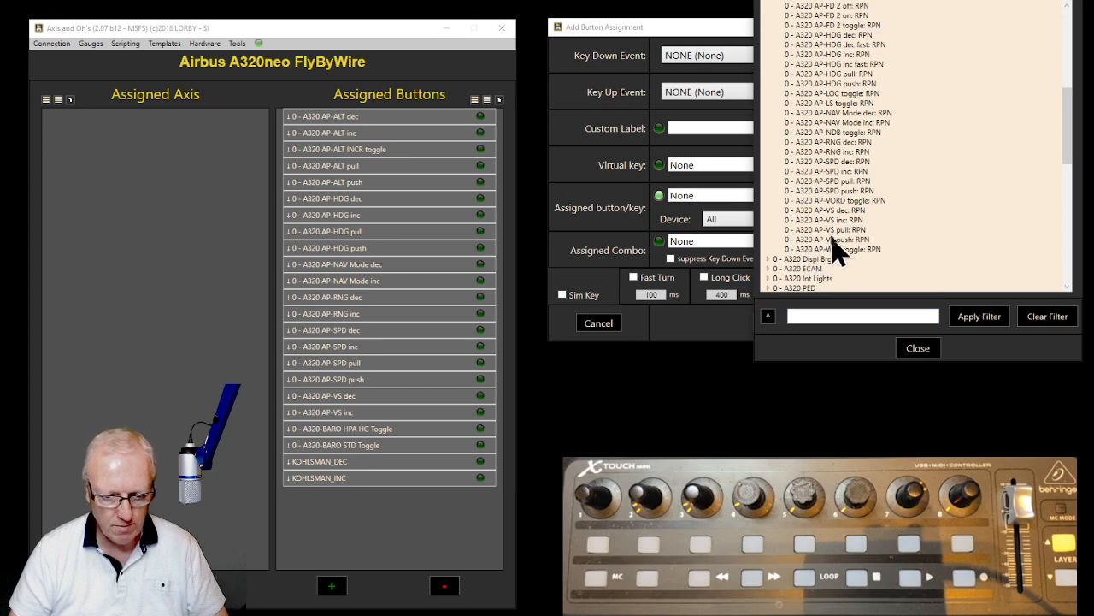
left_click(831, 239)
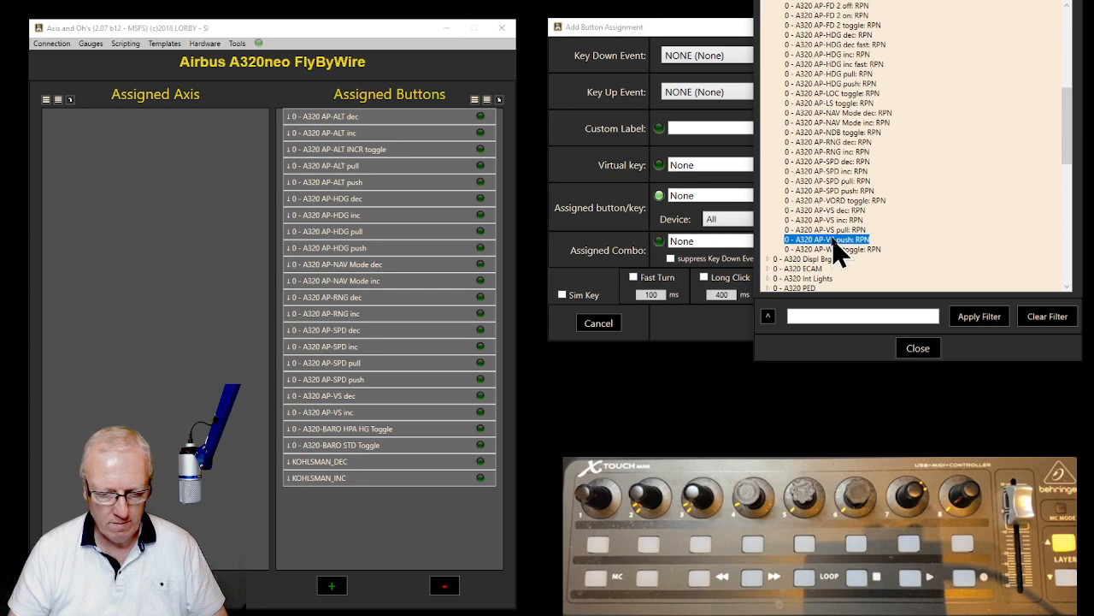
double_click(835, 241)
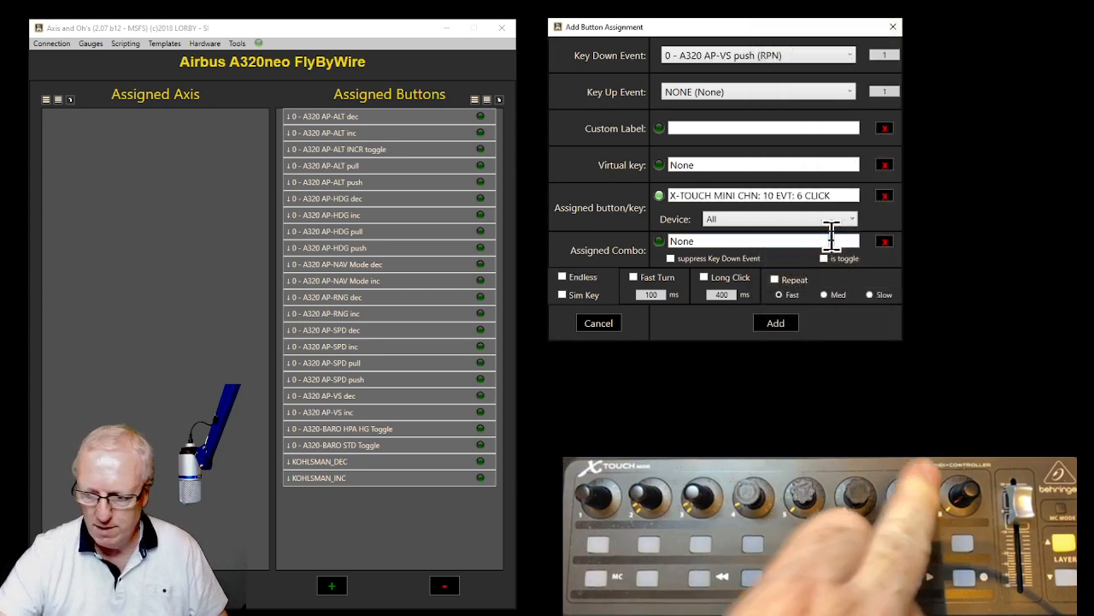
left_click(776, 323)
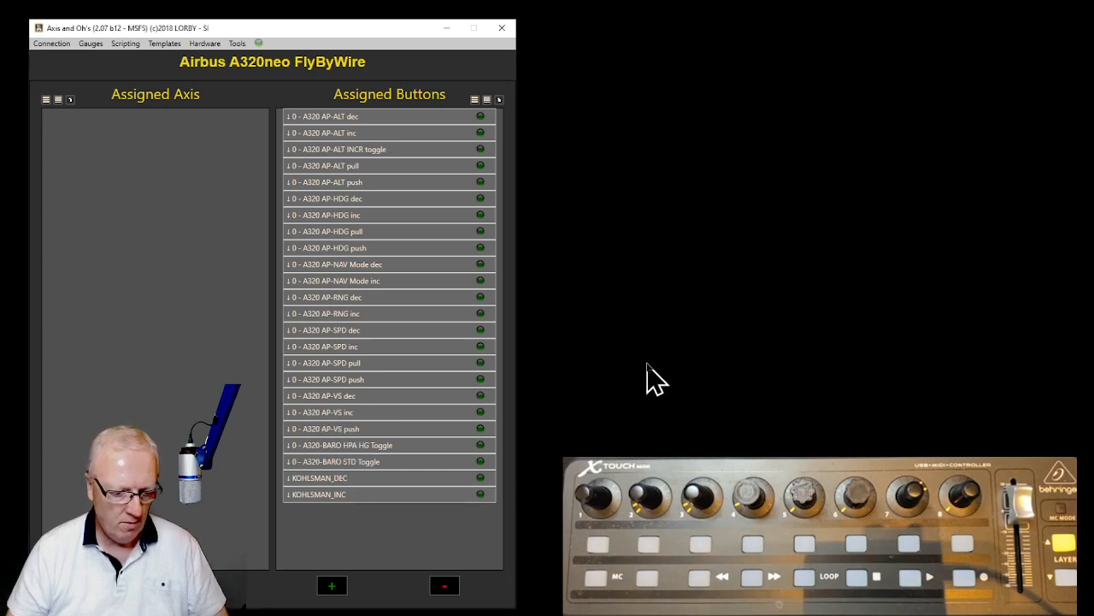
- Add a button assignment that triggers A320 AP-VS pull from the X-TOUCH MINI upper-row button below knob 7 (EVT 14)
left_click(332, 587)
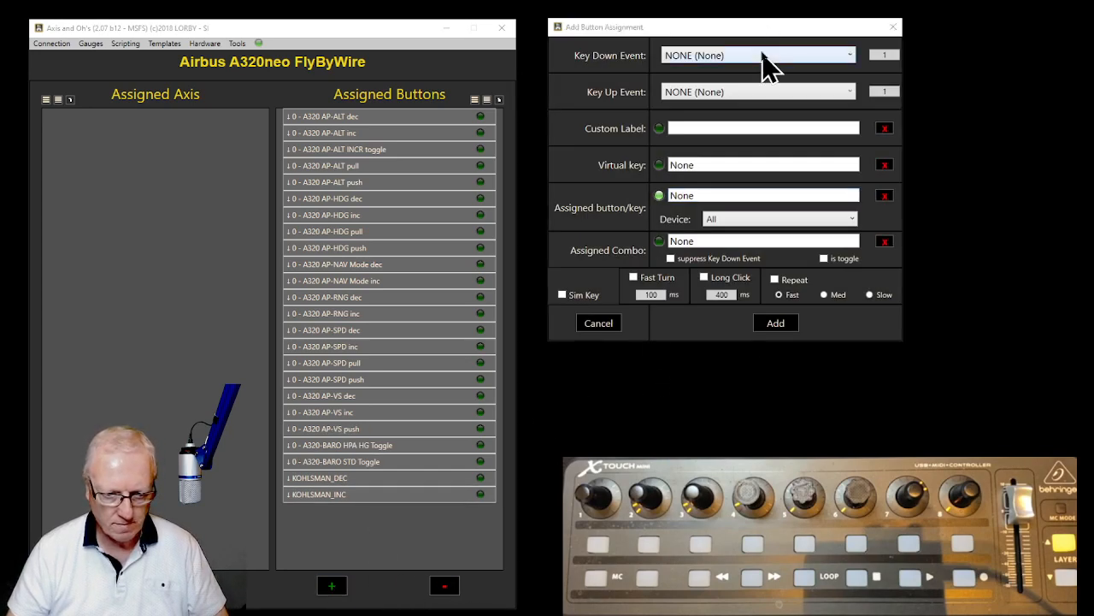
left_click(764, 56)
left_click(769, 15)
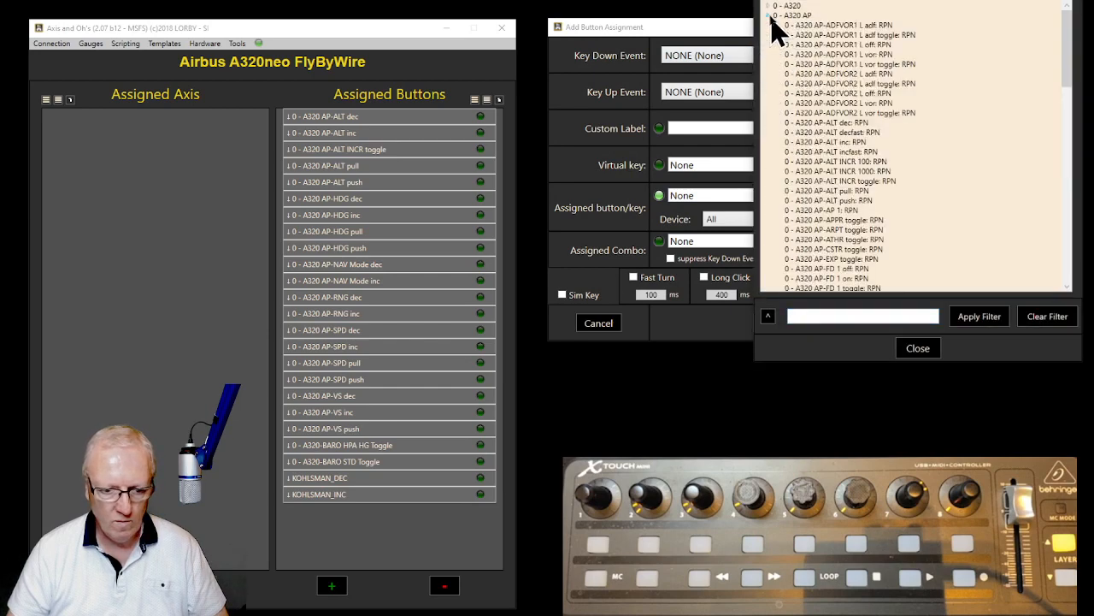
scroll(841, 193, "down", 15)
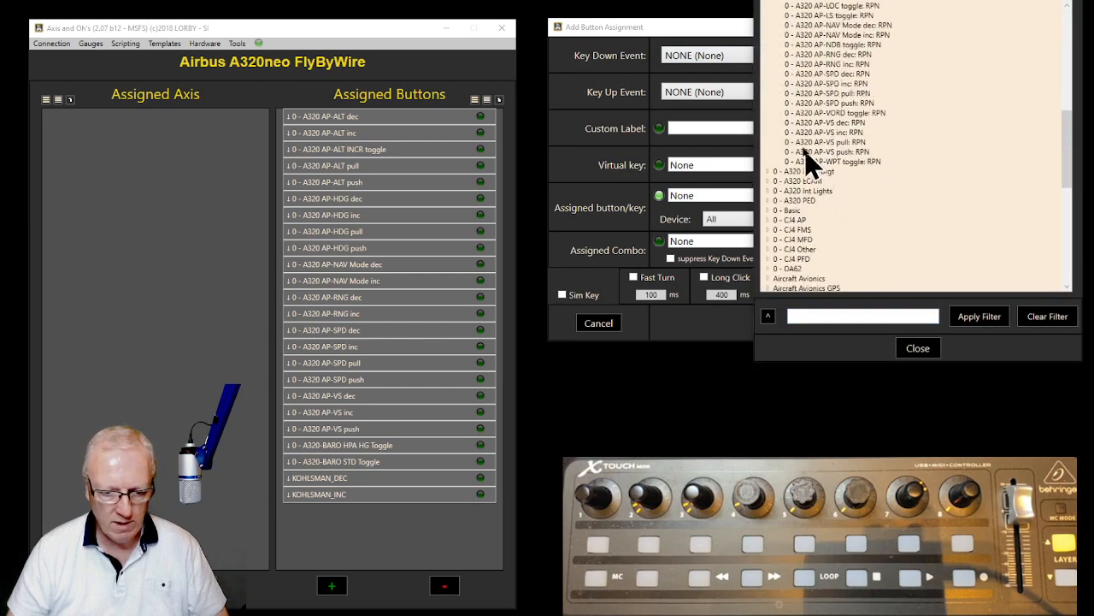
left_click(798, 142)
double_click(796, 146)
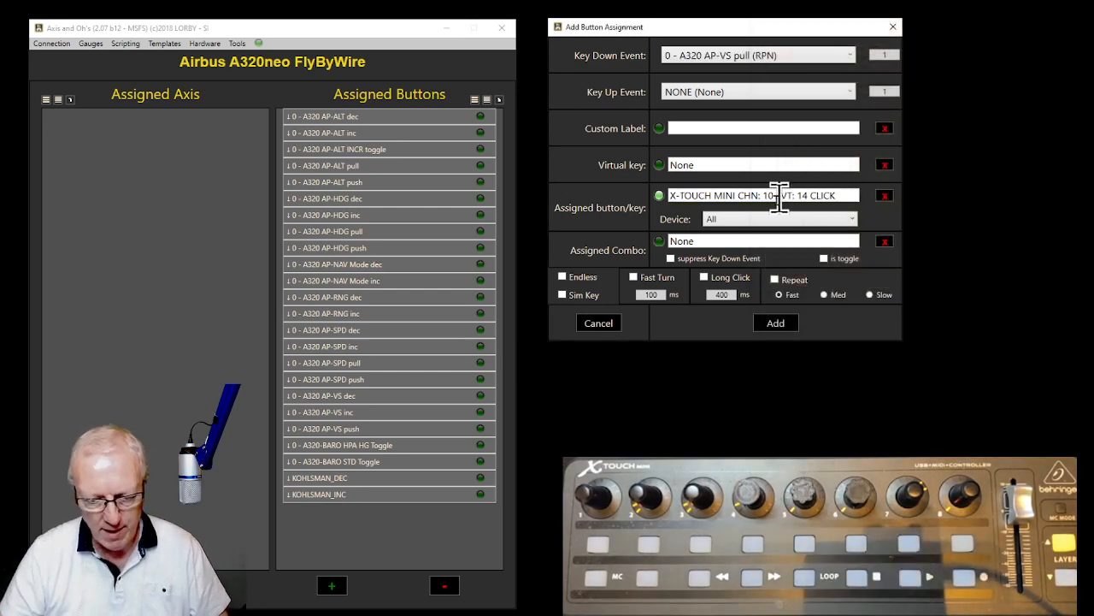
left_click(780, 322)
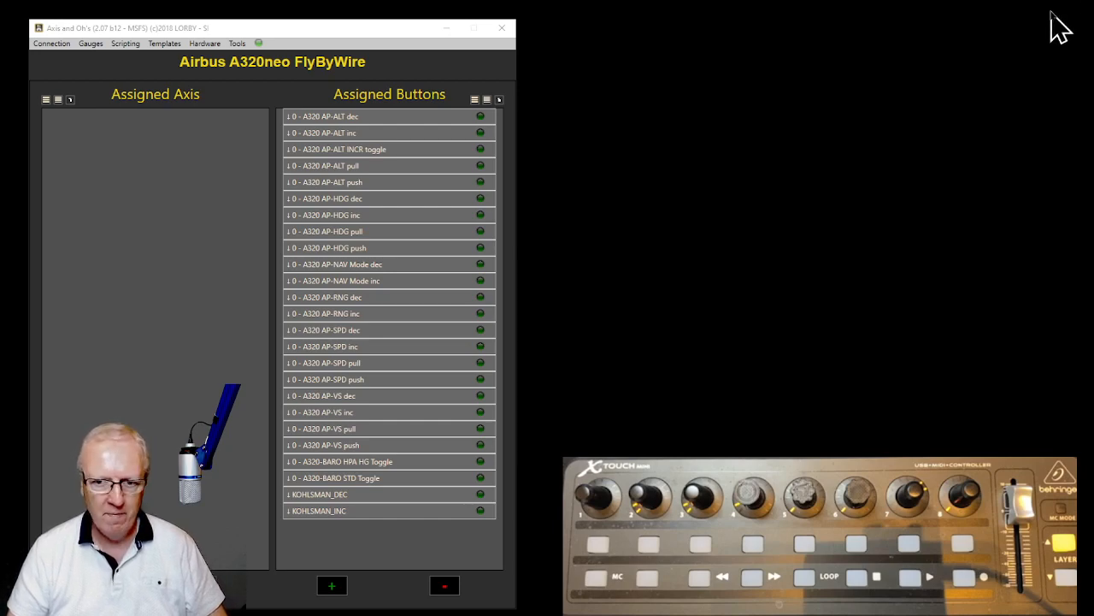
- Add a button assignment that triggers A320 AP-FD 1 toggle from the X-TOUCH MINI lower-row button below knob 1 (EVT 16)
left_click(333, 587)
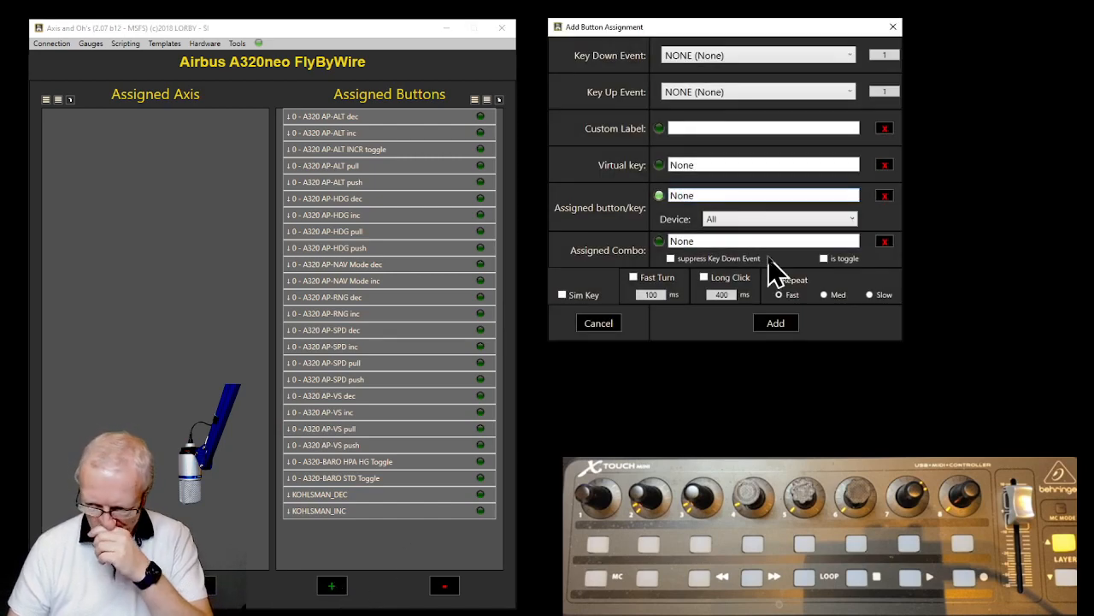
left_click(851, 54)
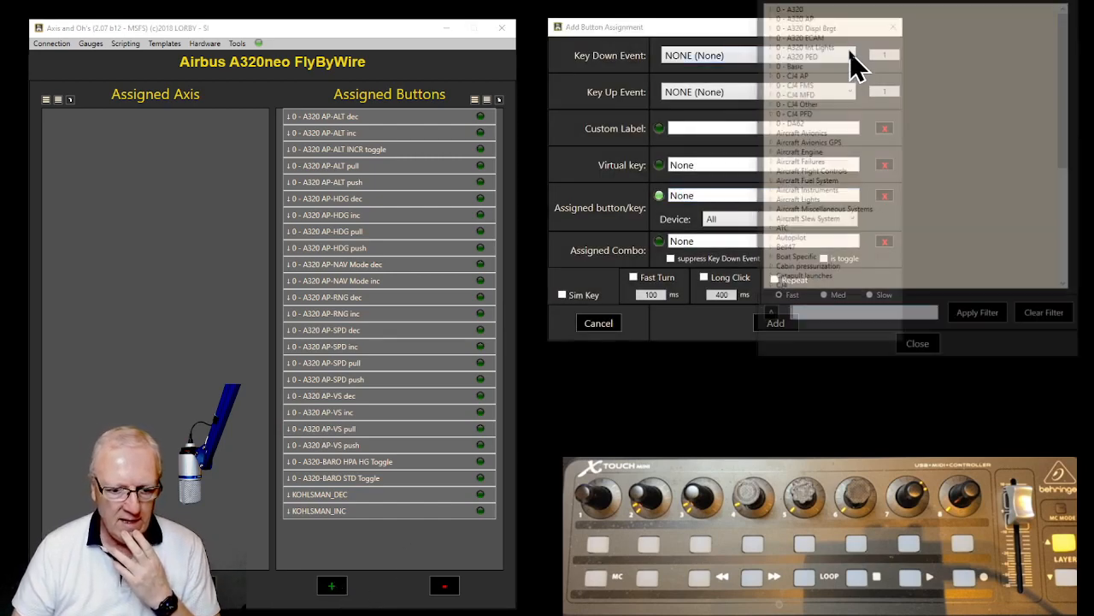
left_click(768, 15)
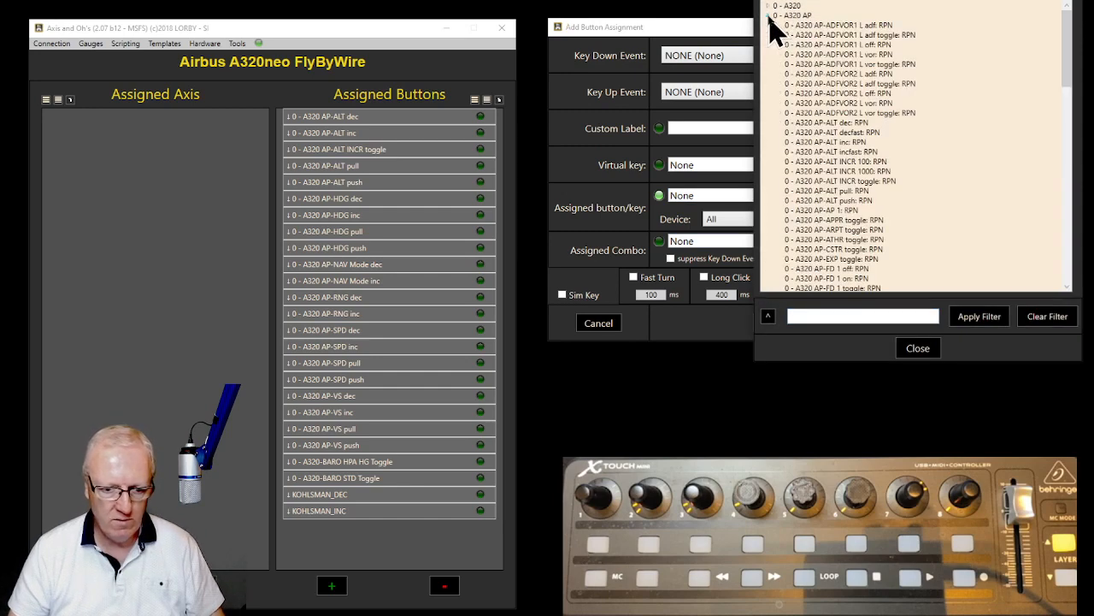
scroll(847, 119, "down", 3)
scroll(884, 195, "down", 1)
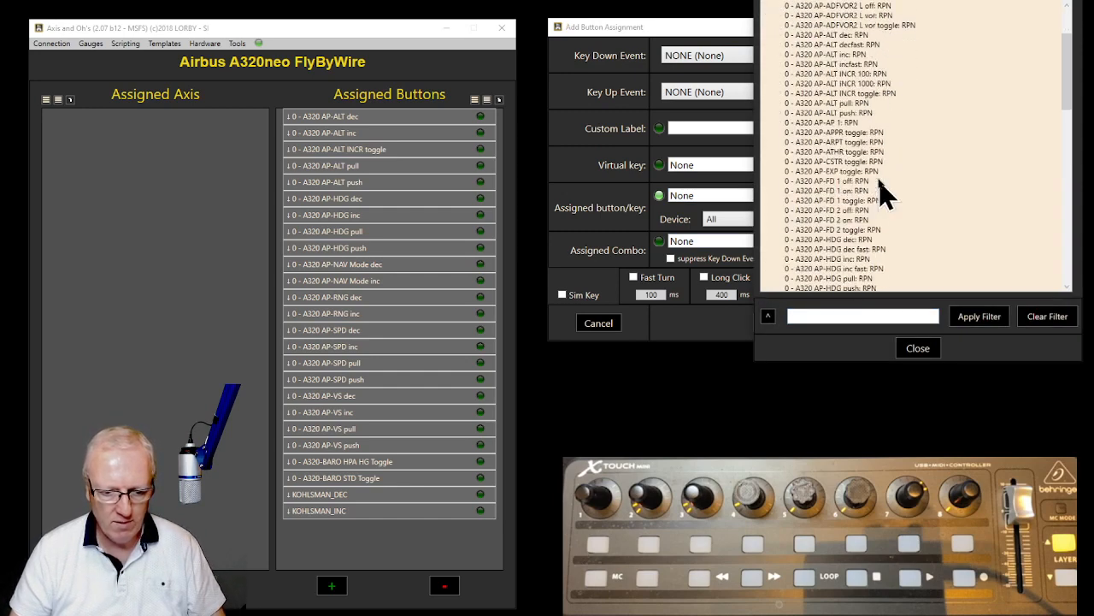
double_click(826, 201)
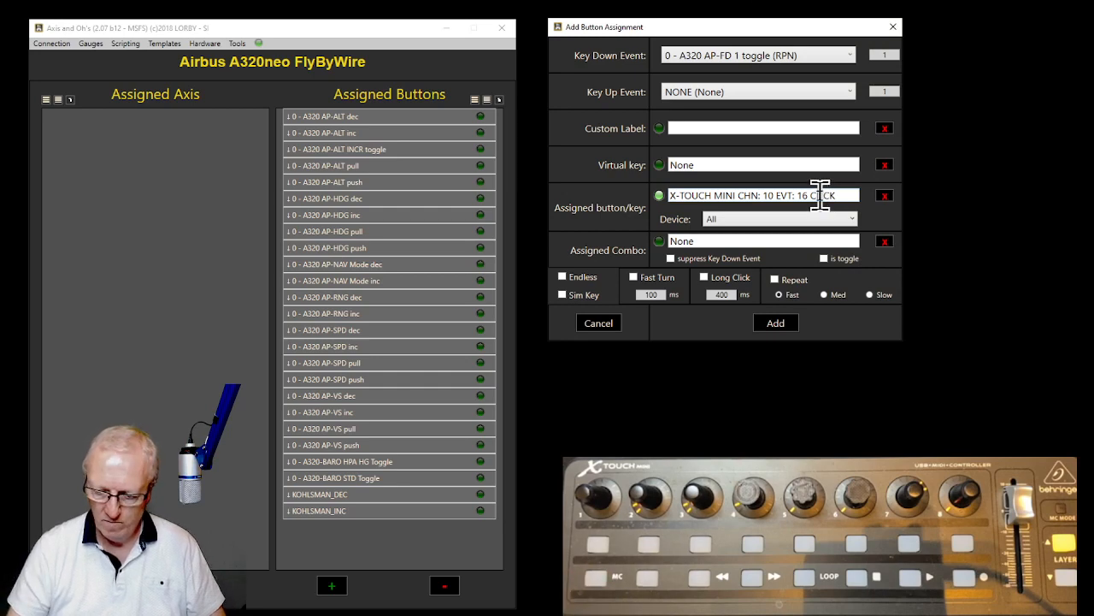
left_click(779, 325)
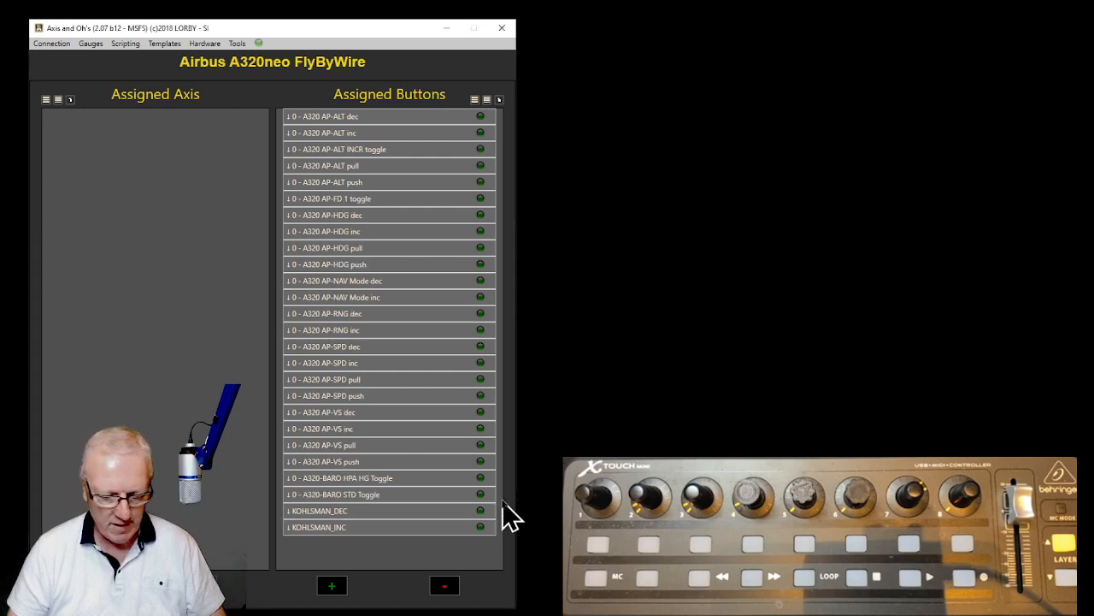
- Add a button assignment that triggers A320 AP-FD 2 toggle from the X-TOUCH MINI upper-row button below knob 1 (EVT 8)
left_click(332, 585)
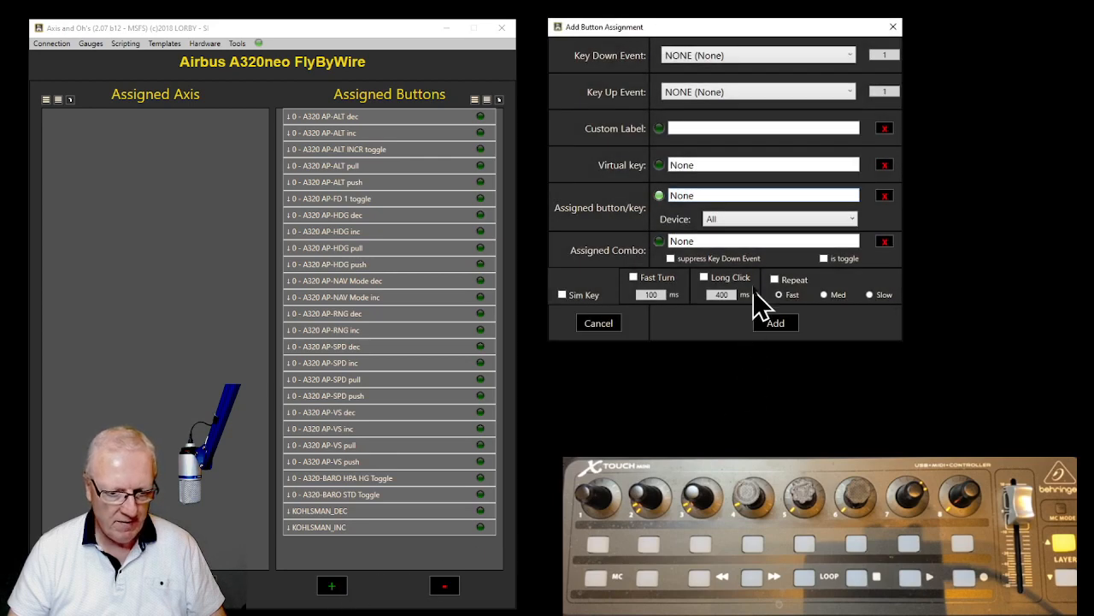
left_click(842, 59)
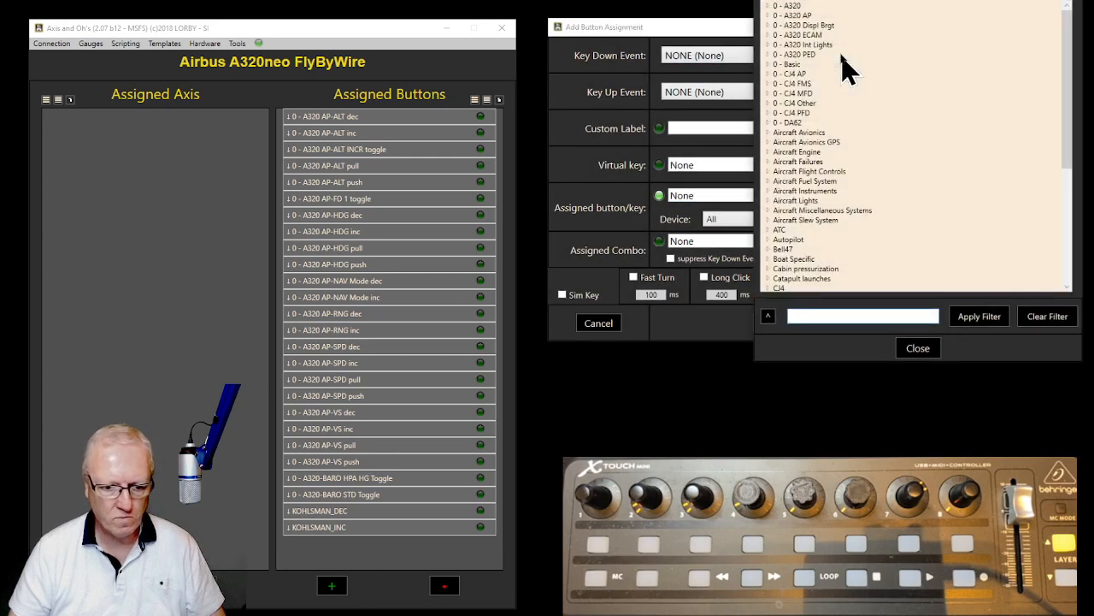
left_click(771, 16)
scroll(896, 169, "down", 6)
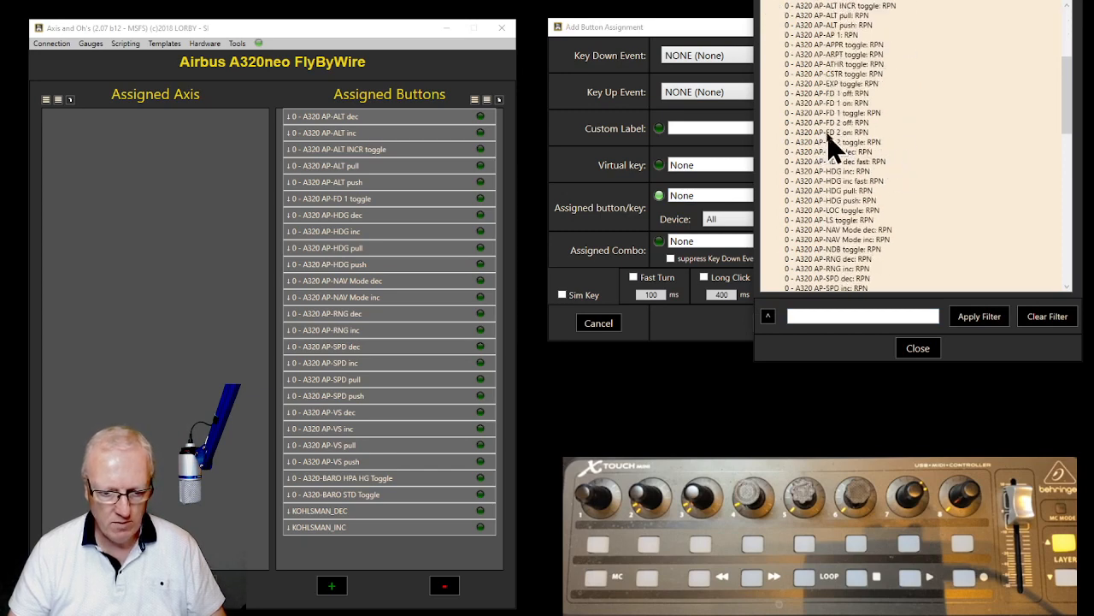
double_click(831, 144)
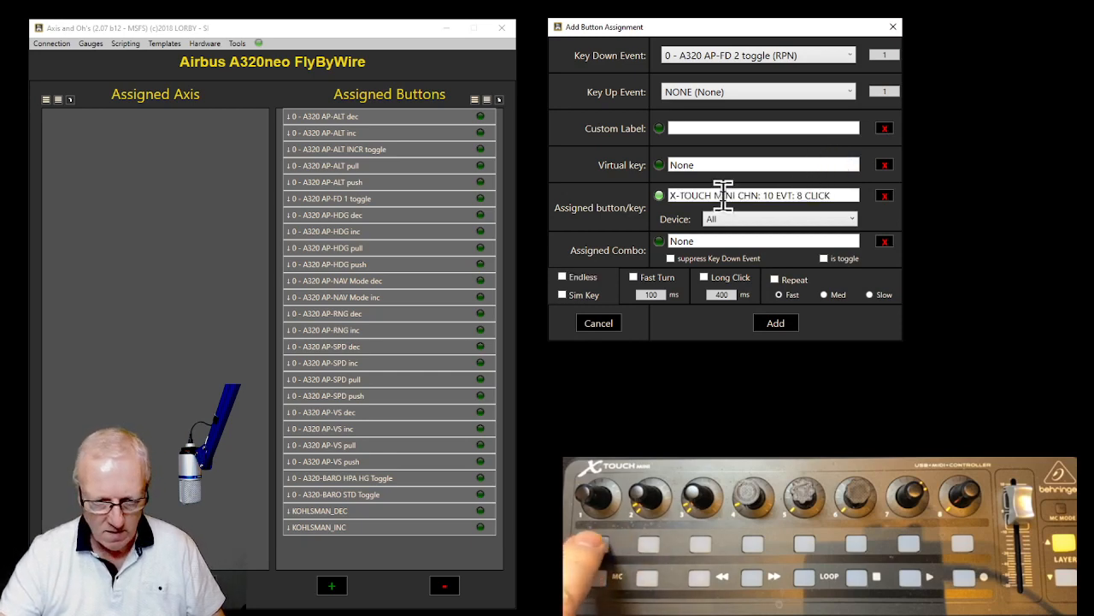
left_click(771, 322)
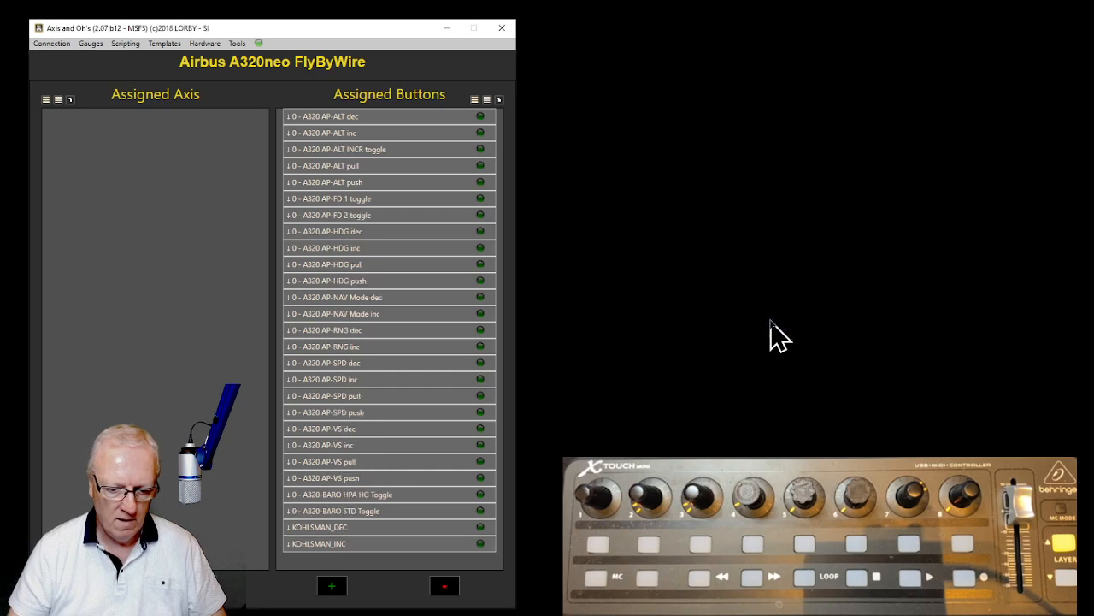
- Add a button assignment that triggers A320 AP-LS toggle from the X-TOUCH MINI lower-row button below knob 2
left_click(333, 590)
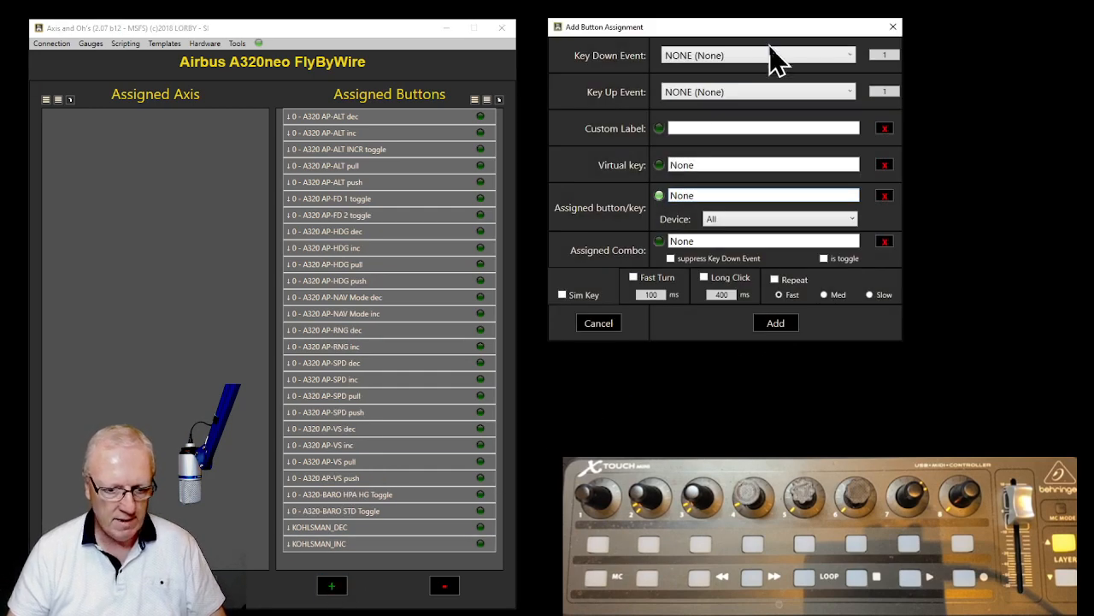
left_click(845, 56)
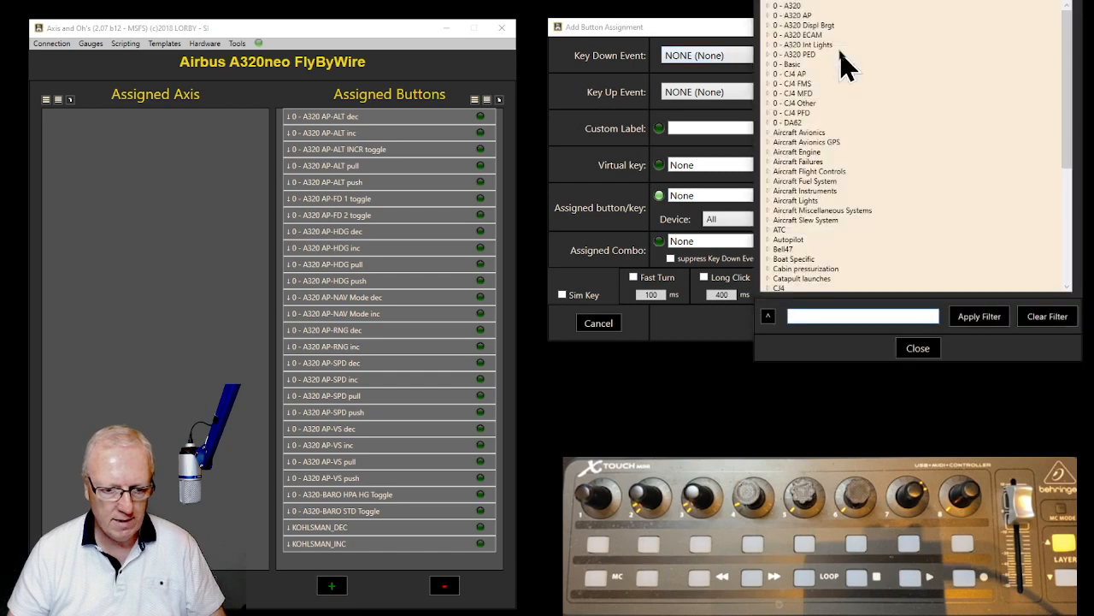
left_click(769, 15)
scroll(884, 154, "down", 3)
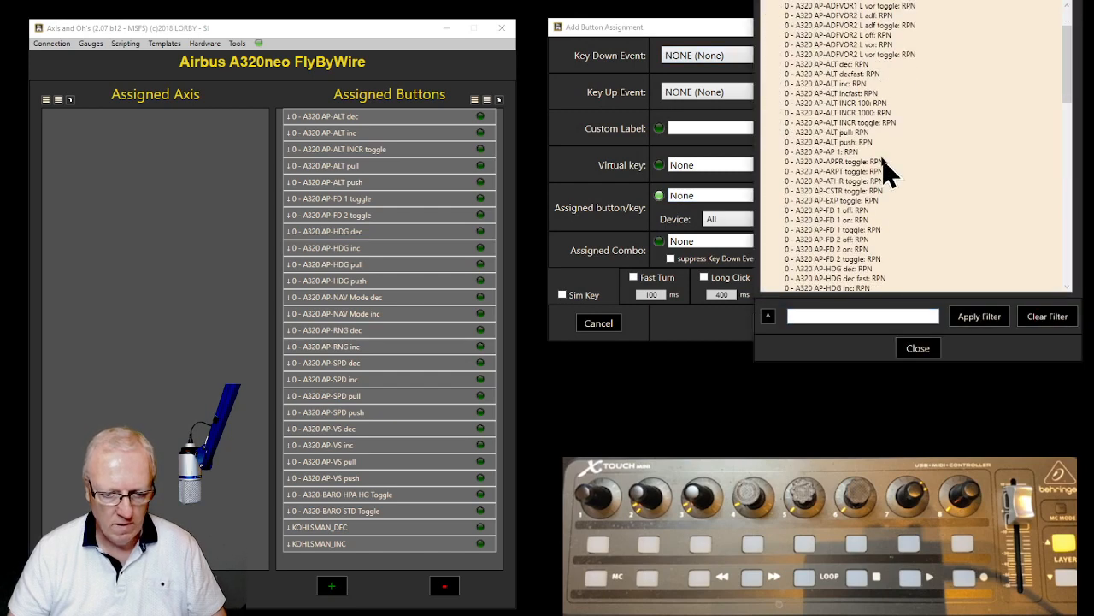
scroll(884, 167, "down", 2)
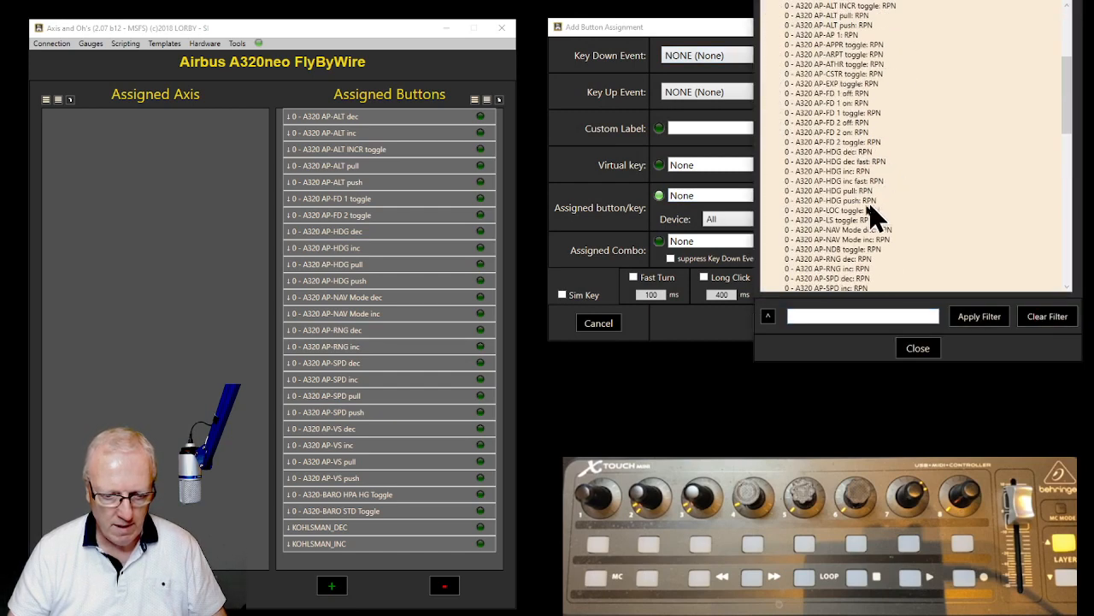
left_click(842, 219)
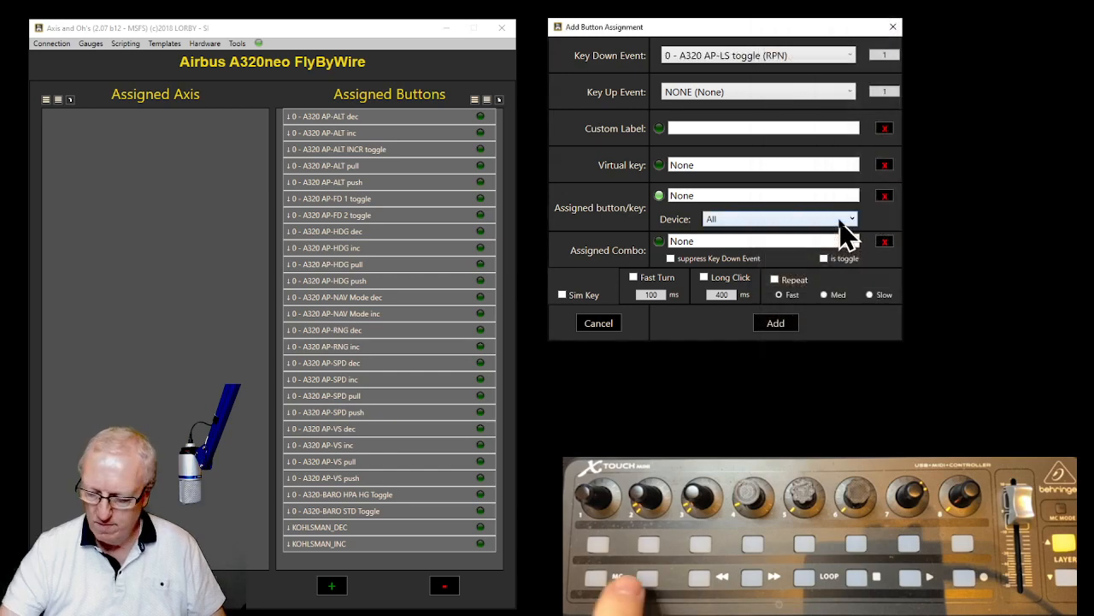
left_click(777, 328)
- Add a button assignment that triggers A320 AP-LOC toggle from the X-TOUCH MINI lower-row button below knob 3 (EVT 18)
left_click(328, 589)
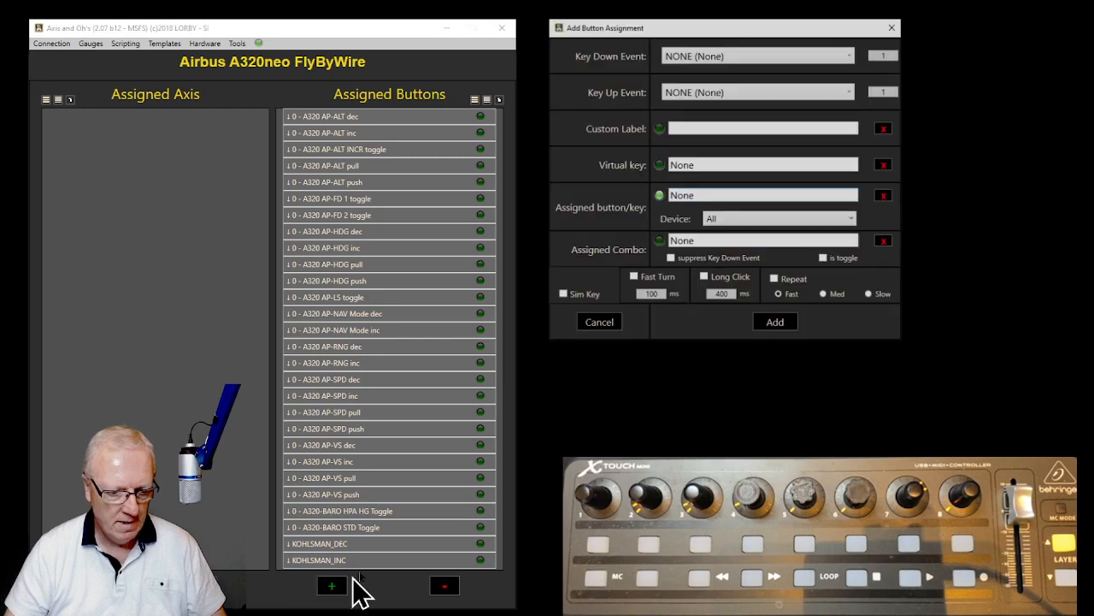
left_click(850, 56)
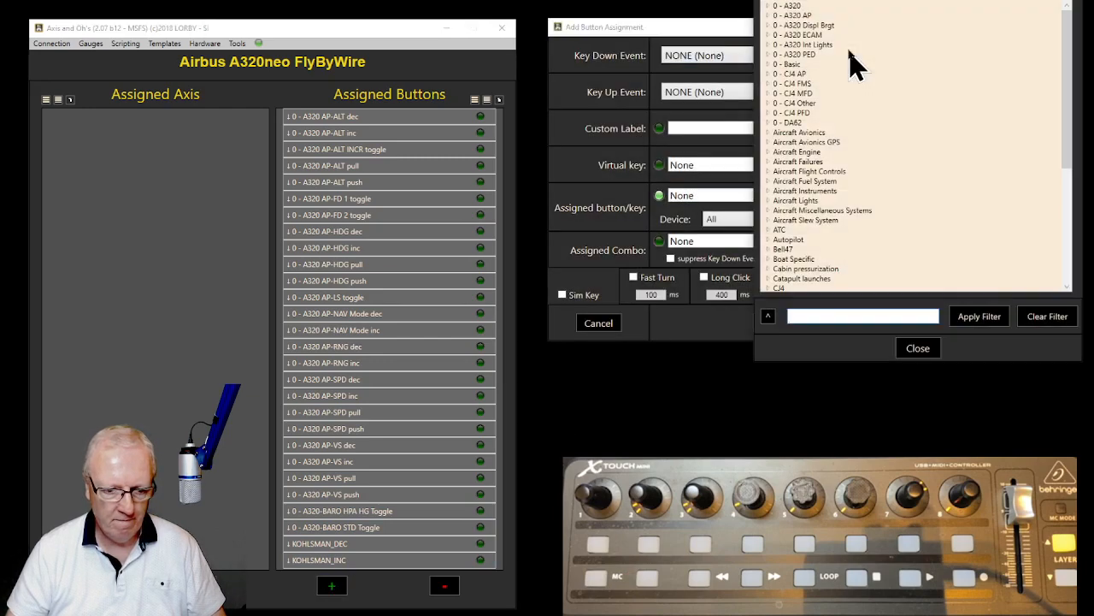
left_click(768, 16)
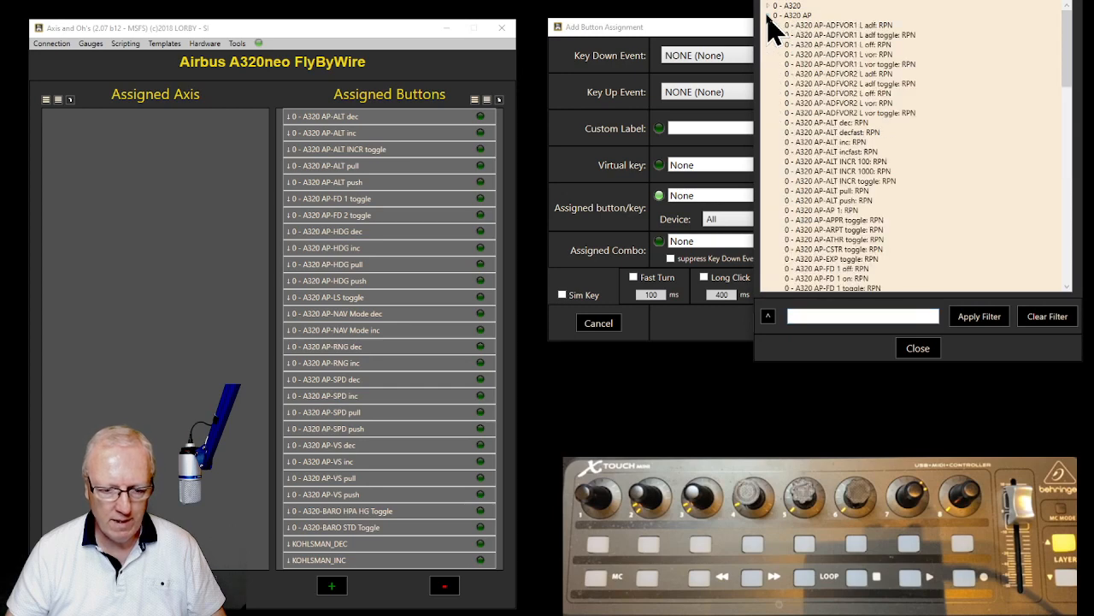
scroll(831, 168, "down", 4)
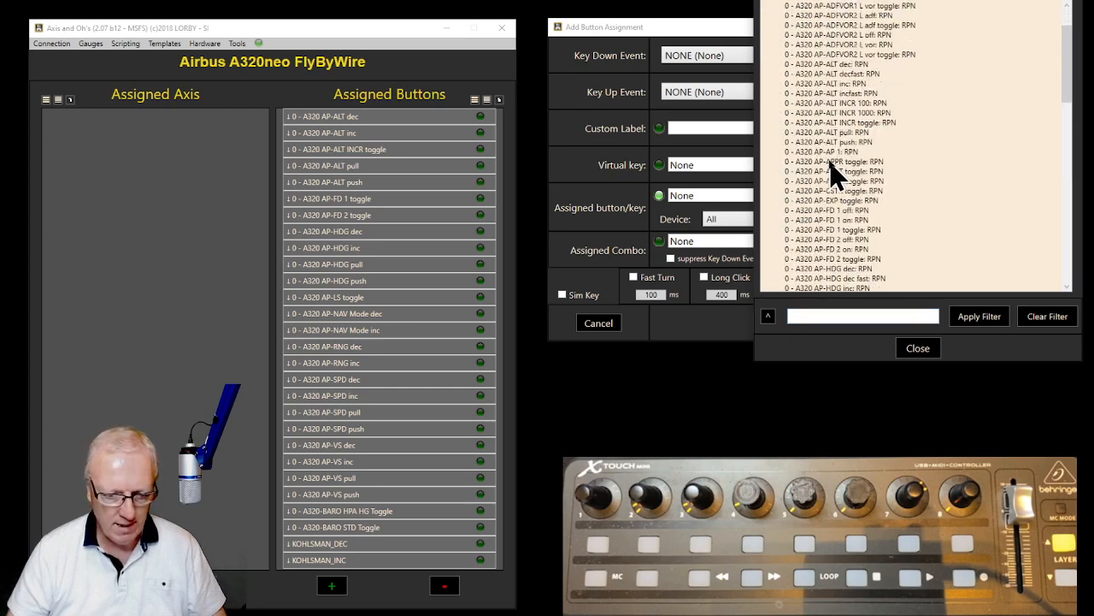
scroll(831, 171, "down", 2)
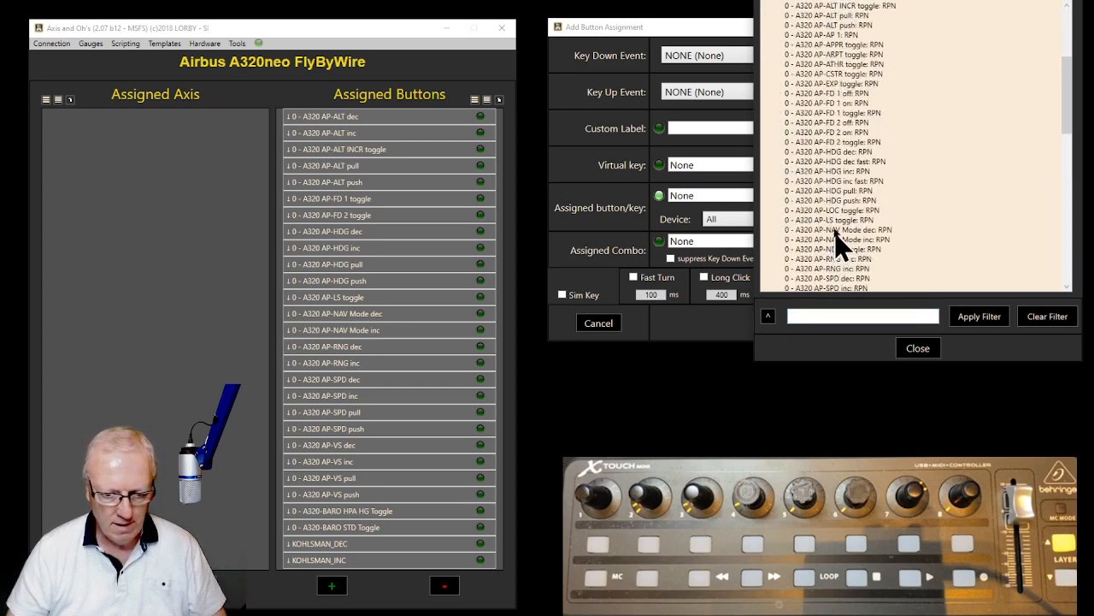
left_click(831, 211)
double_click(830, 211)
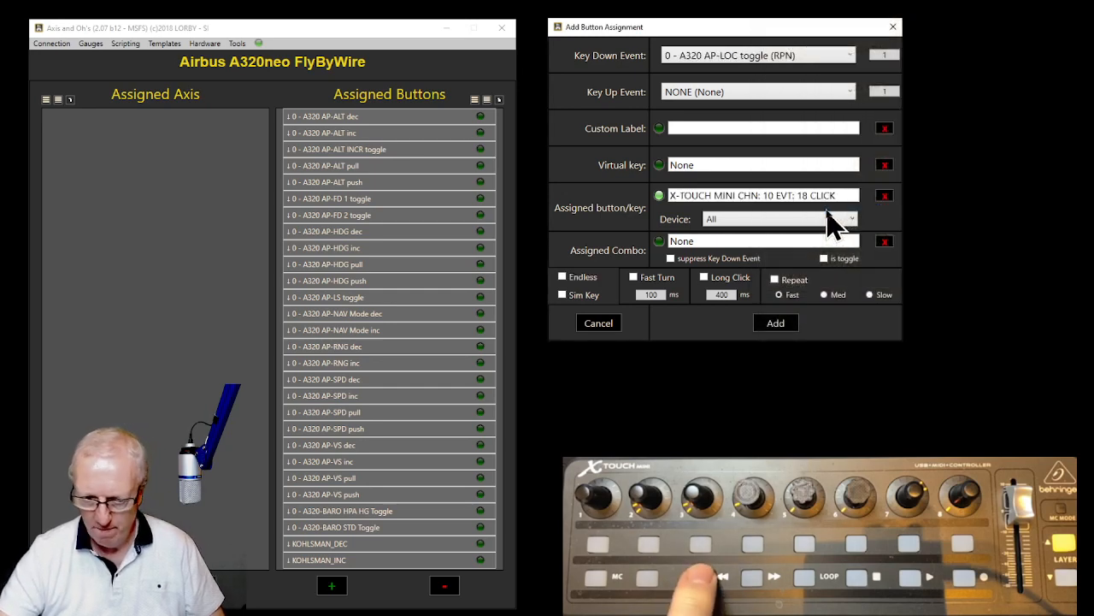
left_click(774, 325)
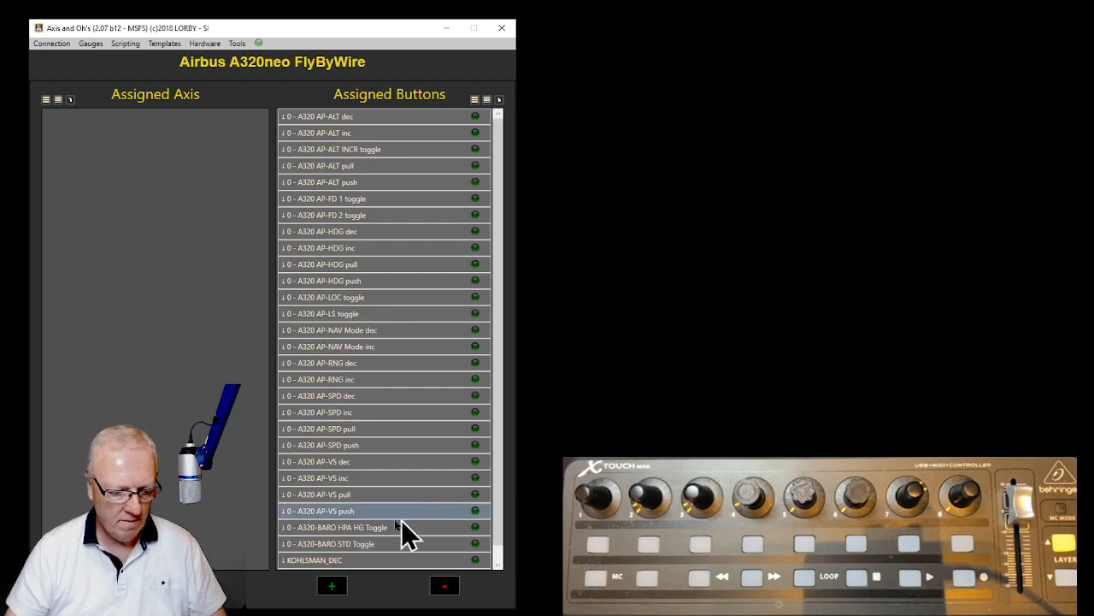
- Add a button assignment that triggers A320 AP-ATHR toggle from the X-TOUCH MINI button with EVT 19
left_click(333, 590)
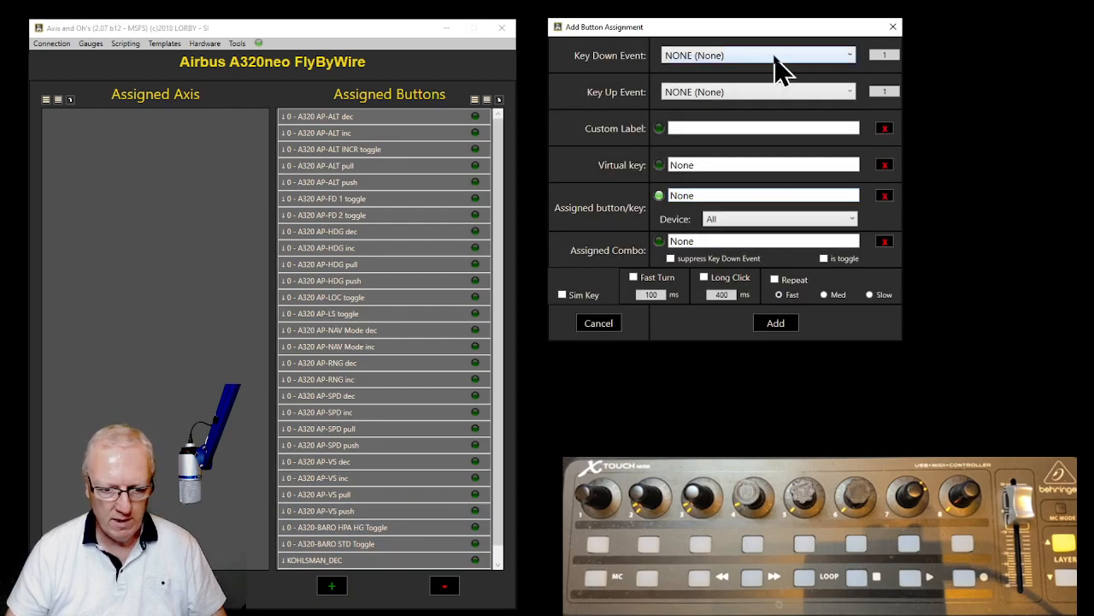
left_click(776, 58)
left_click(774, 16)
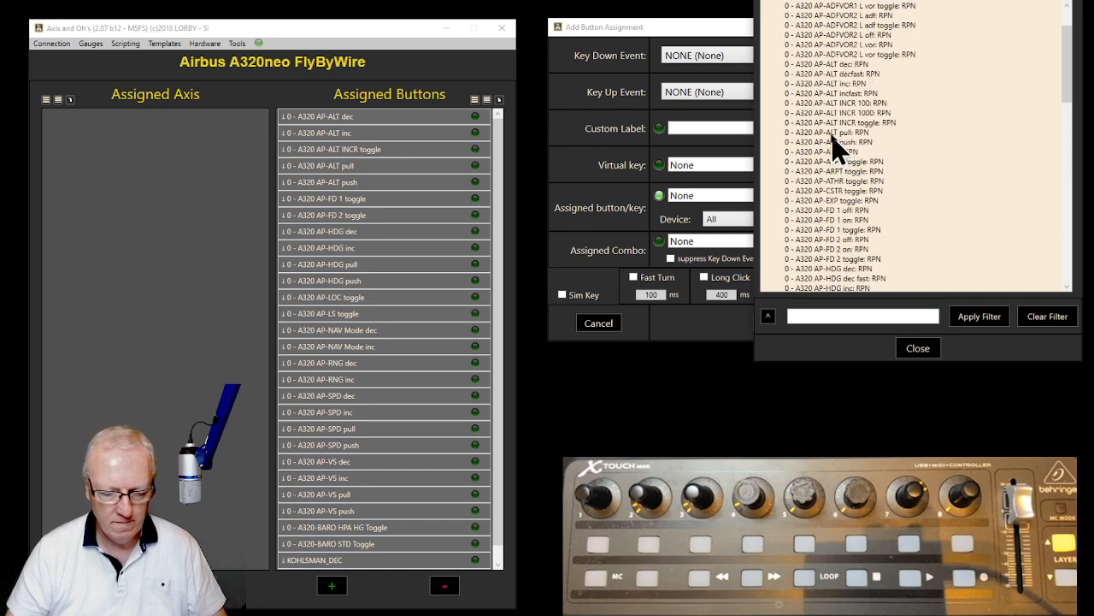
left_click(836, 182)
double_click(835, 182)
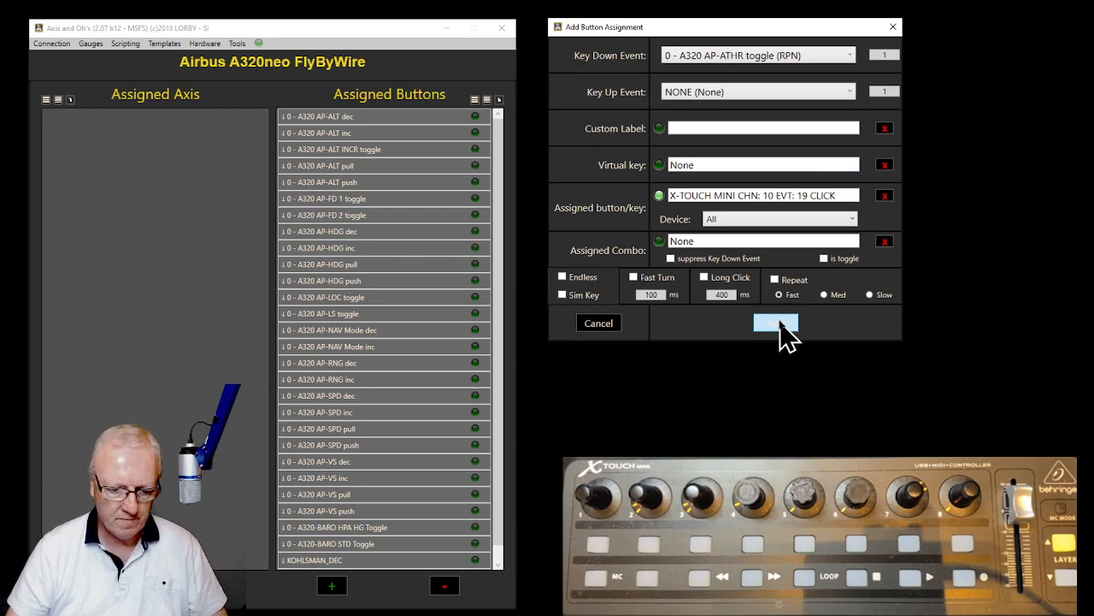
left_click(777, 324)
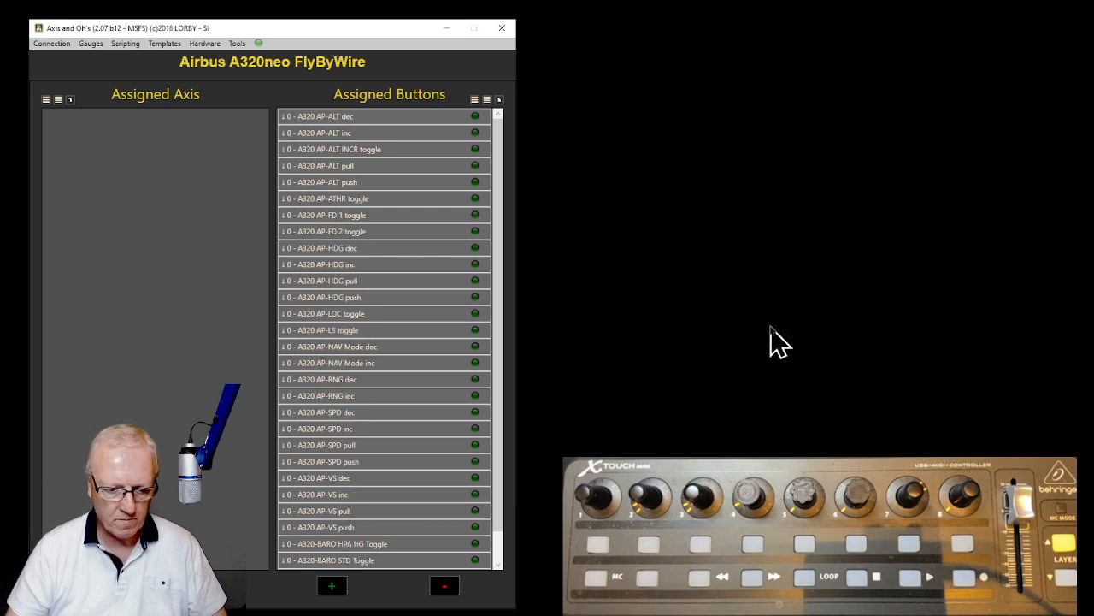
- Add a button assignment that triggers the A320 AP-AP 1 event from an X-TOUCH MINI button
left_click(333, 587)
left_click(843, 58)
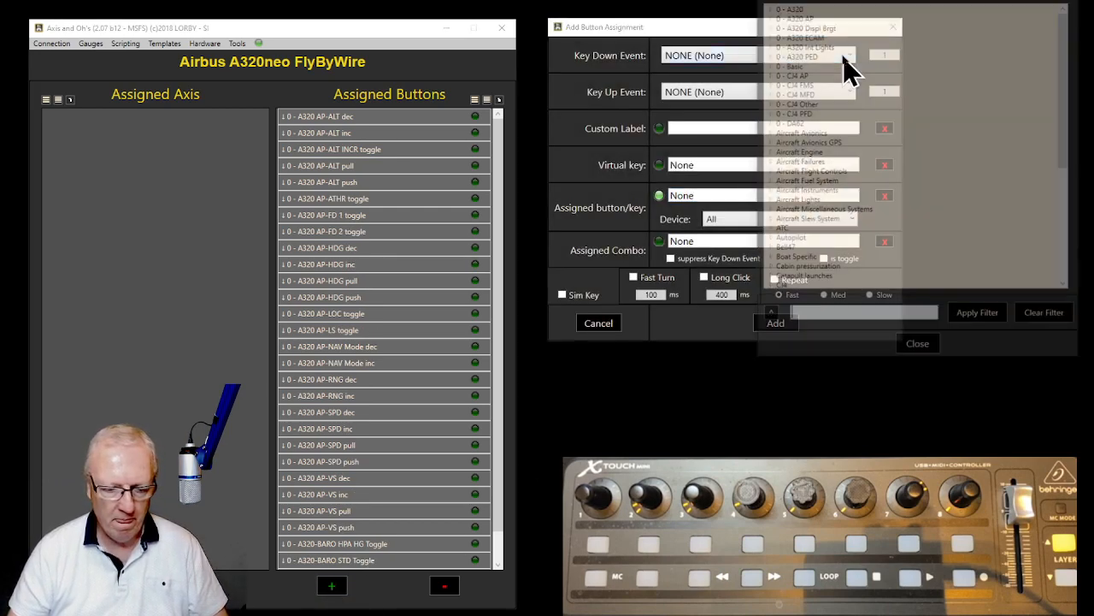
left_click(769, 15)
scroll(850, 169, "down", 3)
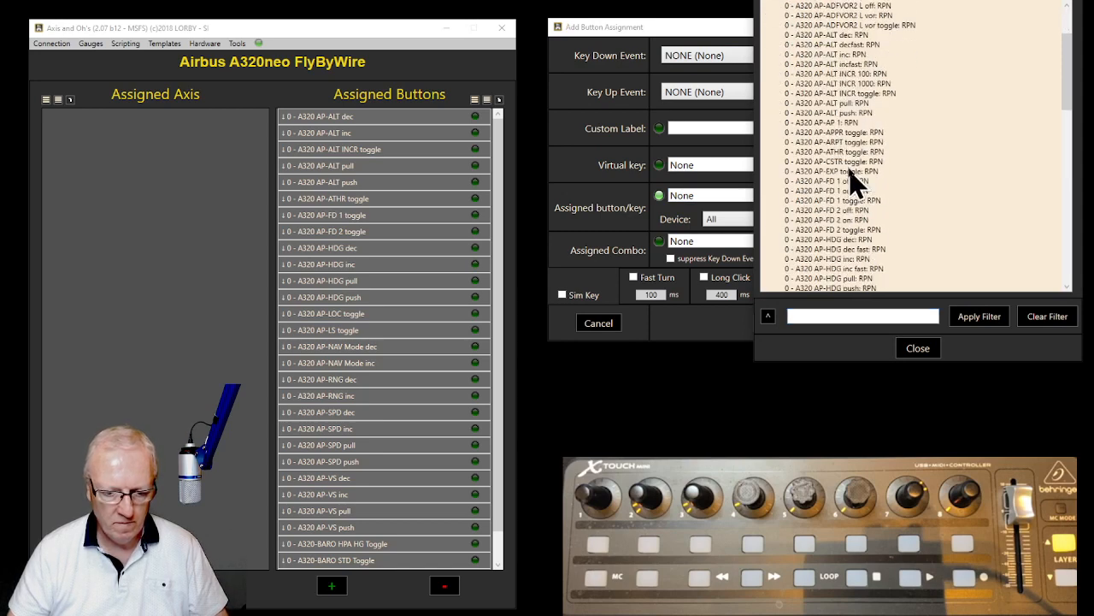
scroll(855, 179, "down", 1)
scroll(855, 182, "down", 2)
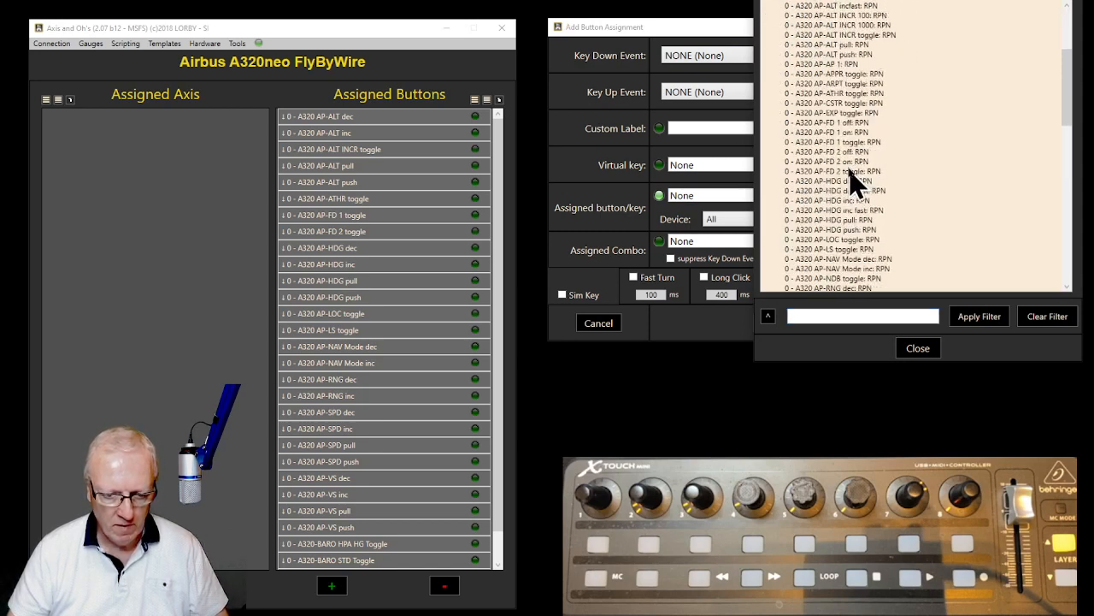
scroll(855, 181, "down", 2)
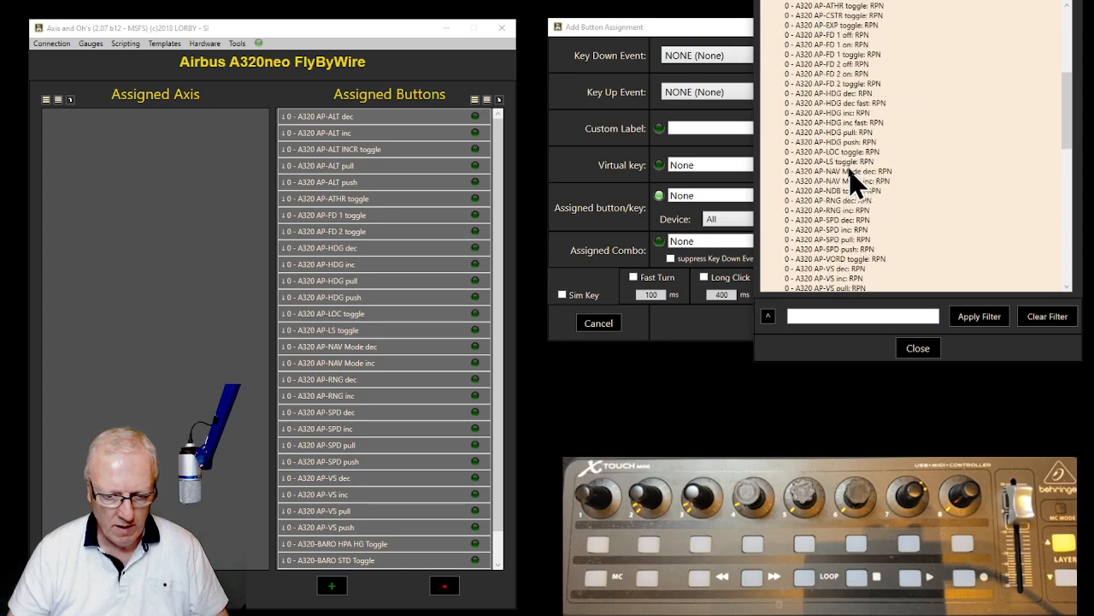
scroll(855, 181, "down", 2)
scroll(852, 182, "up", 5)
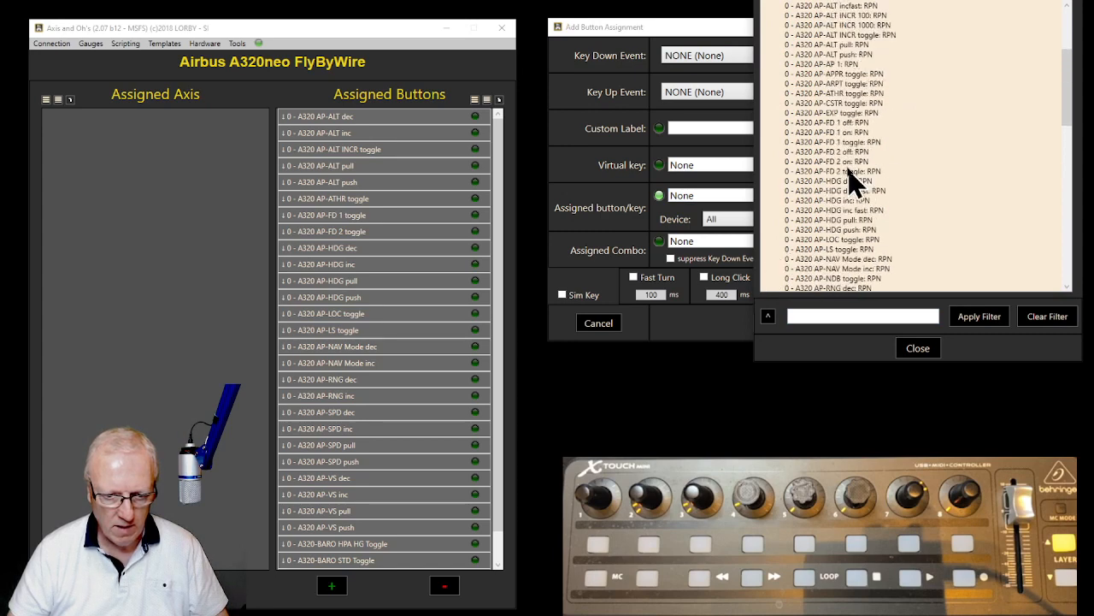
left_click(813, 65)
left_click(812, 65)
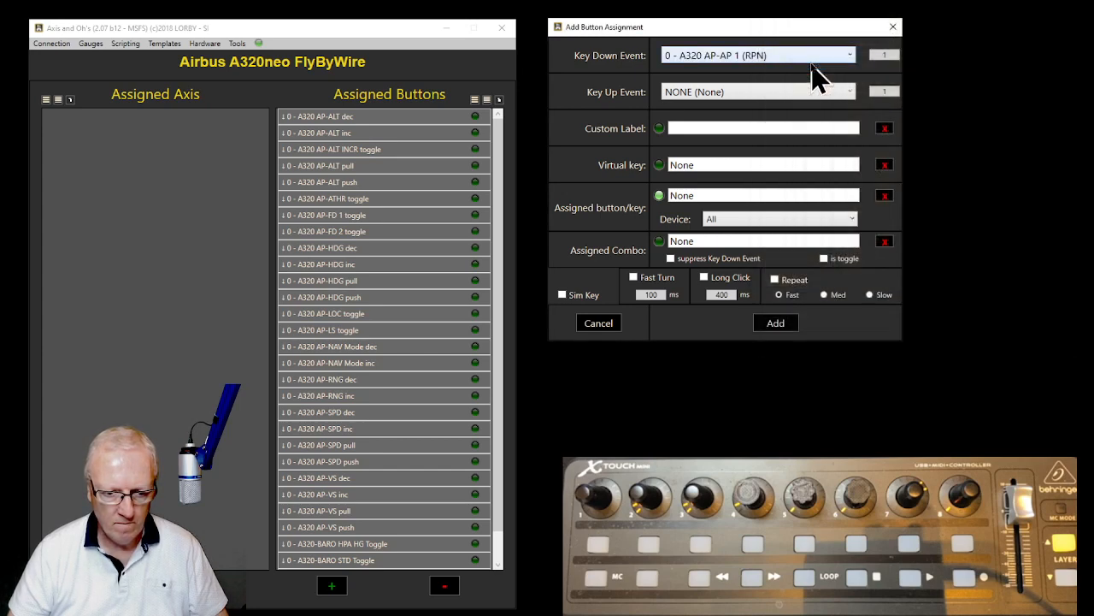
left_click(767, 316)
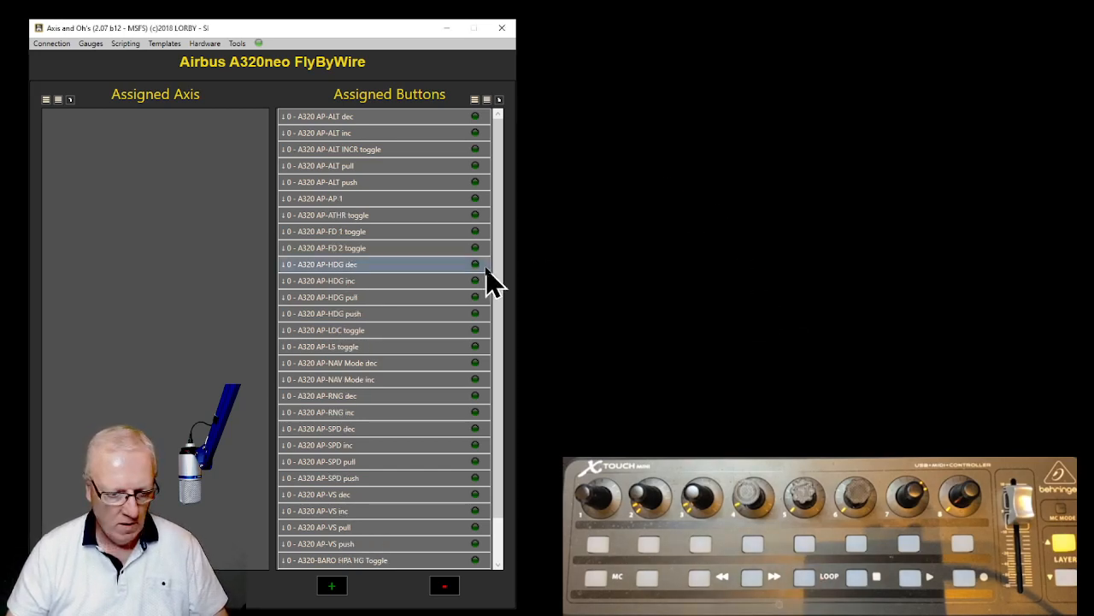
- Add a button assignment that triggers A320 AP-EXP toggle from the X-TOUCH MINI lower-row button below knob 7
left_click(335, 586)
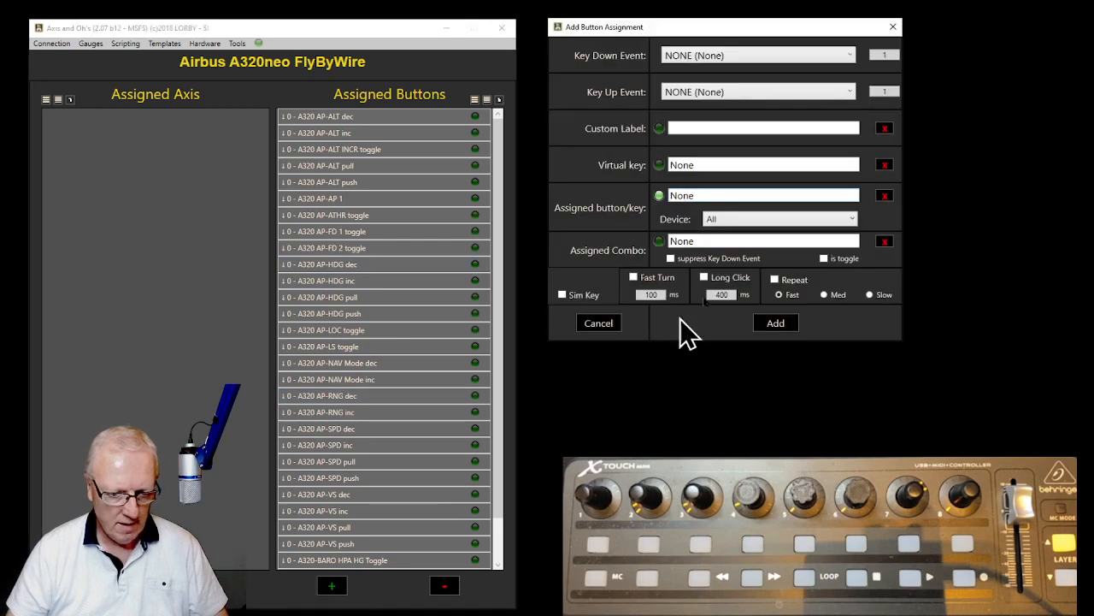
left_click(847, 57)
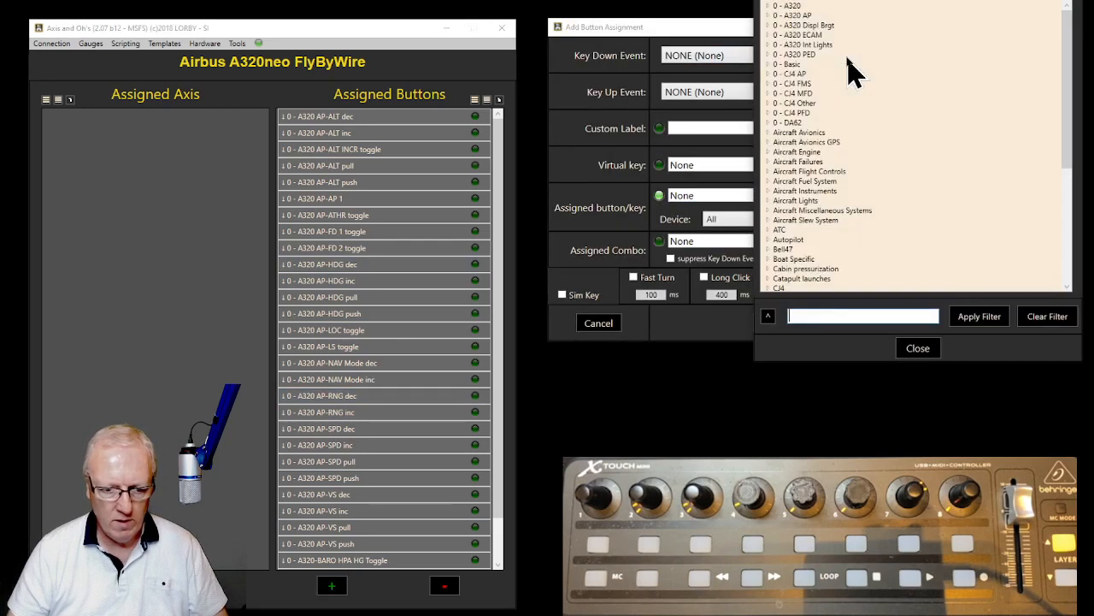
left_click(768, 17)
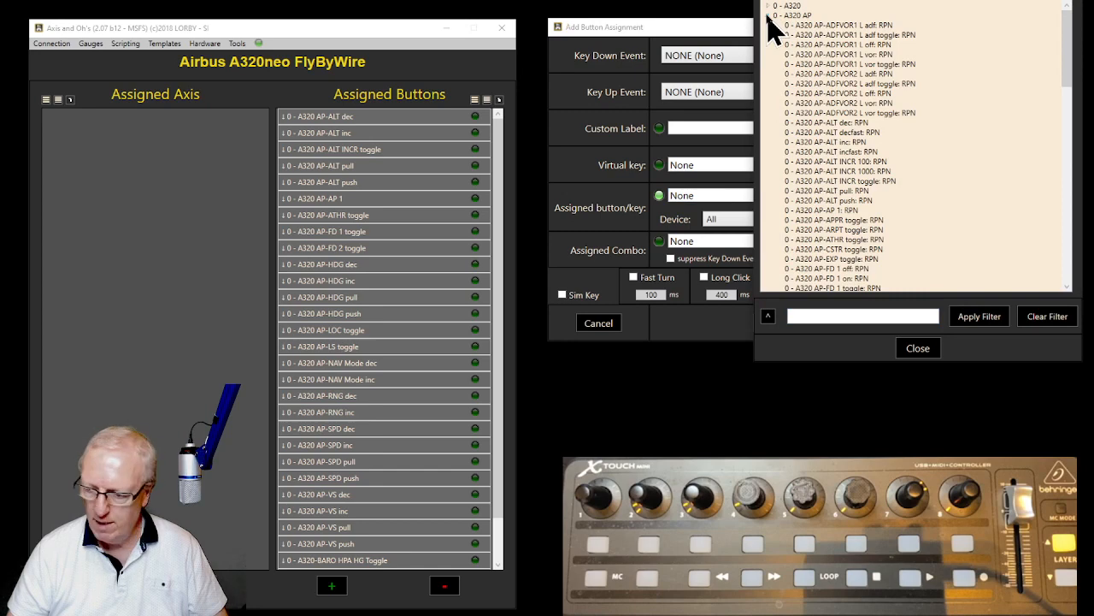
scroll(843, 129, "down", 8)
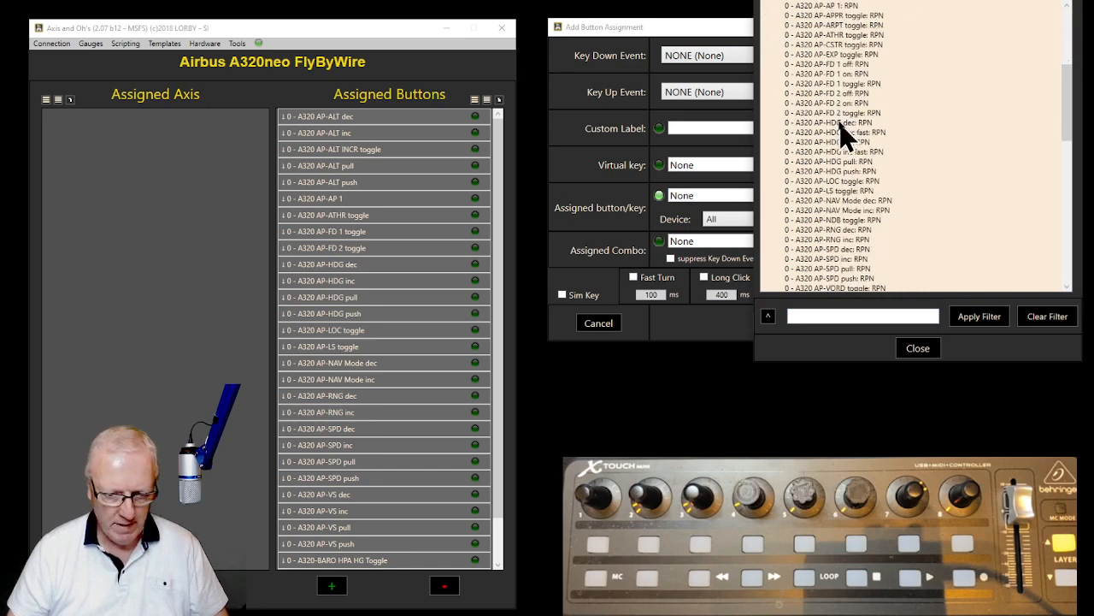
scroll(843, 133, "up", 1)
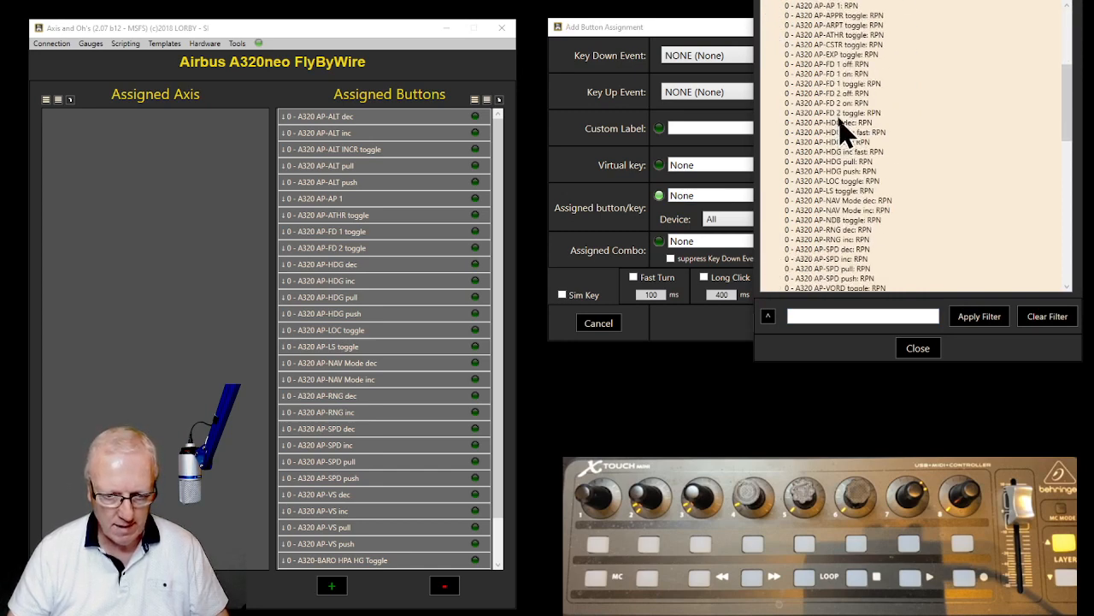
left_click(825, 45)
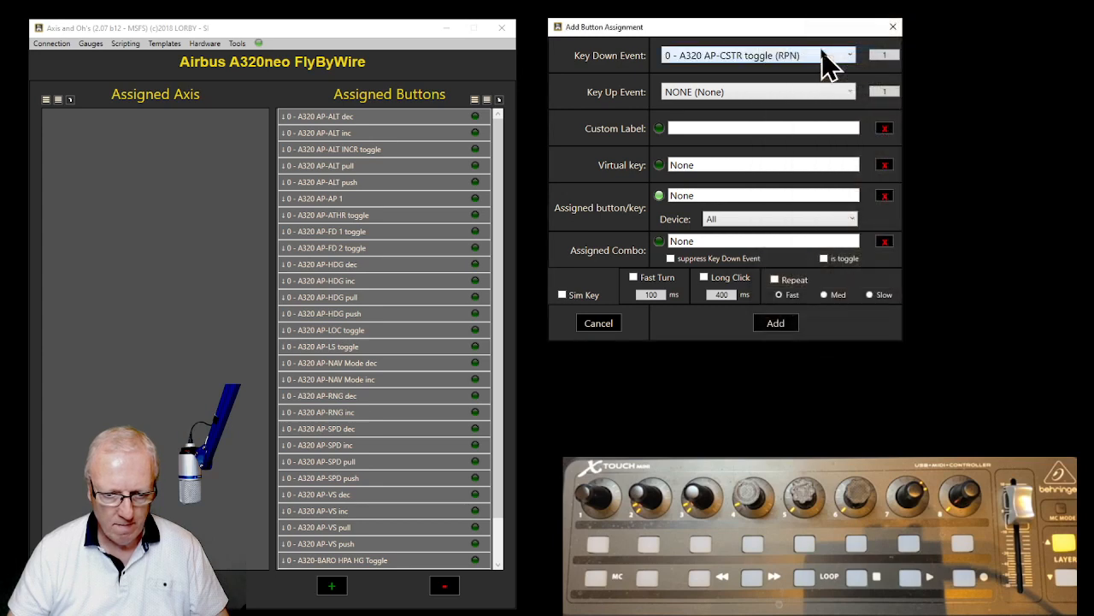
left_click(843, 53)
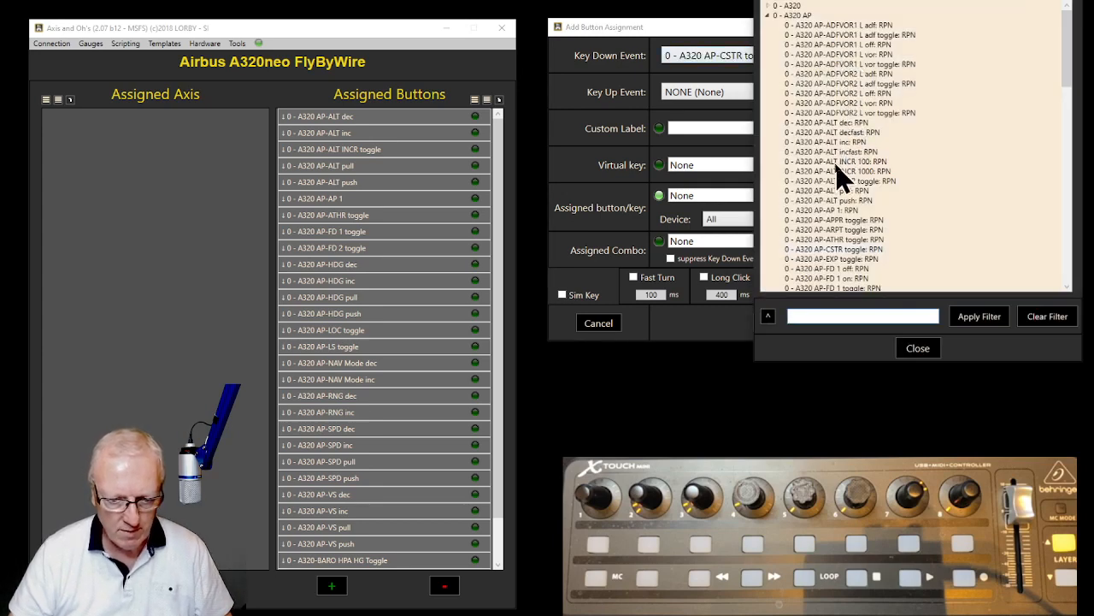
left_click(838, 258)
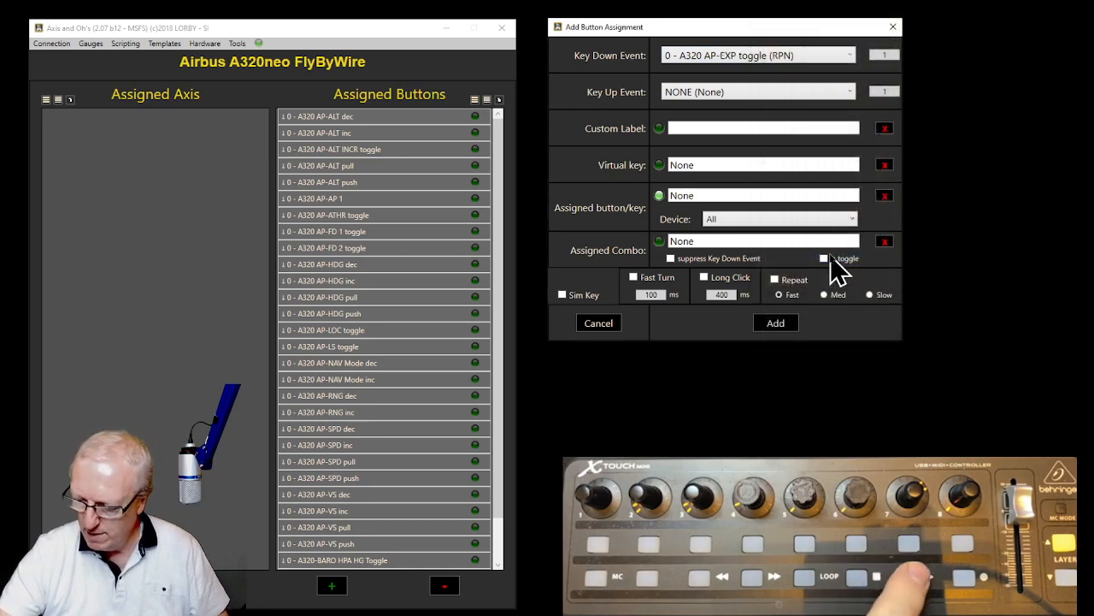
left_click(786, 325)
- Add a button assignment that triggers A320 AP-APPR toggle from the X-TOUCH MINI button with EVT 23
left_click(334, 586)
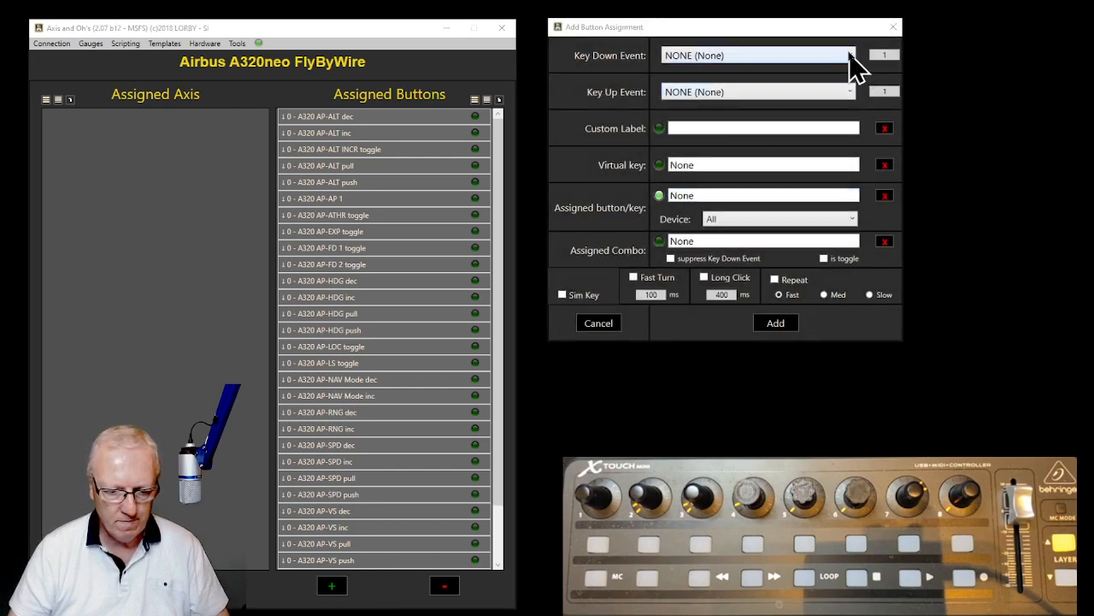
left_click(852, 55)
left_click(768, 16)
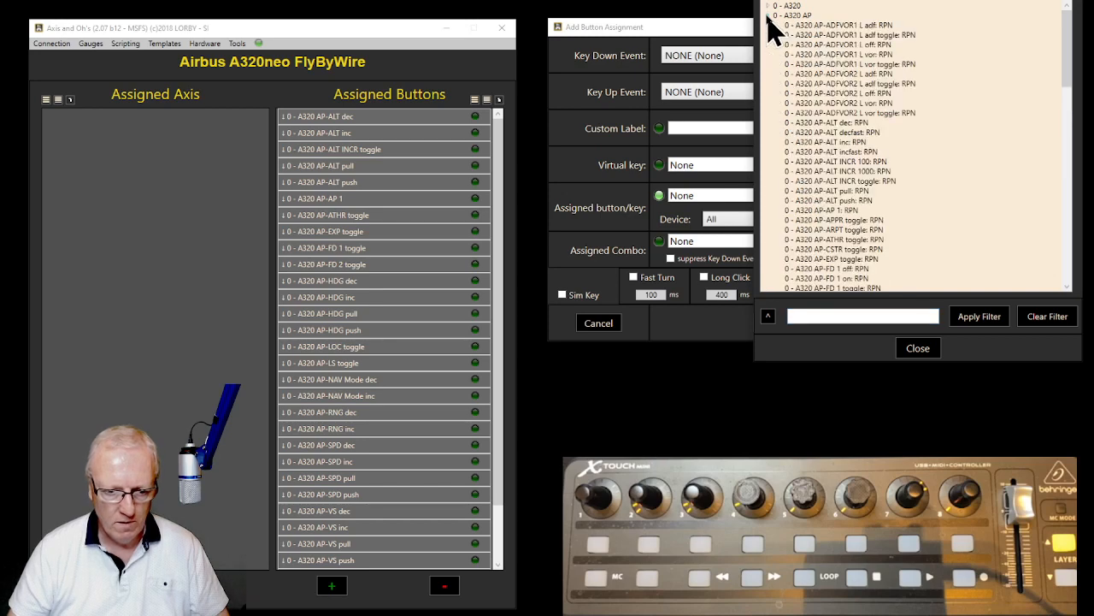
scroll(870, 116, "down", 4)
scroll(869, 119, "down", 3)
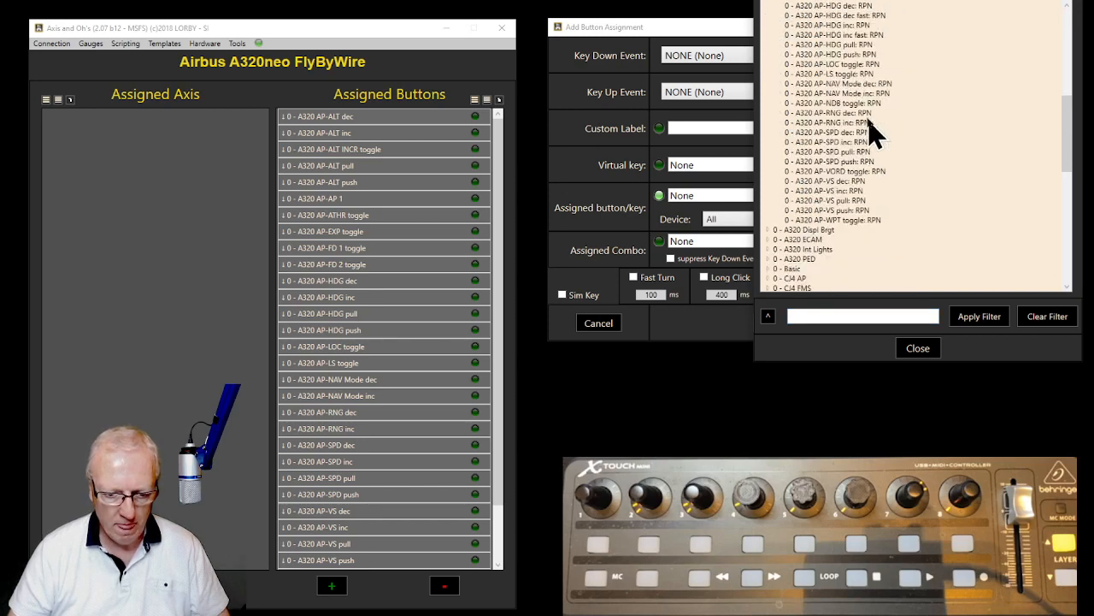
scroll(898, 128, "up", 5)
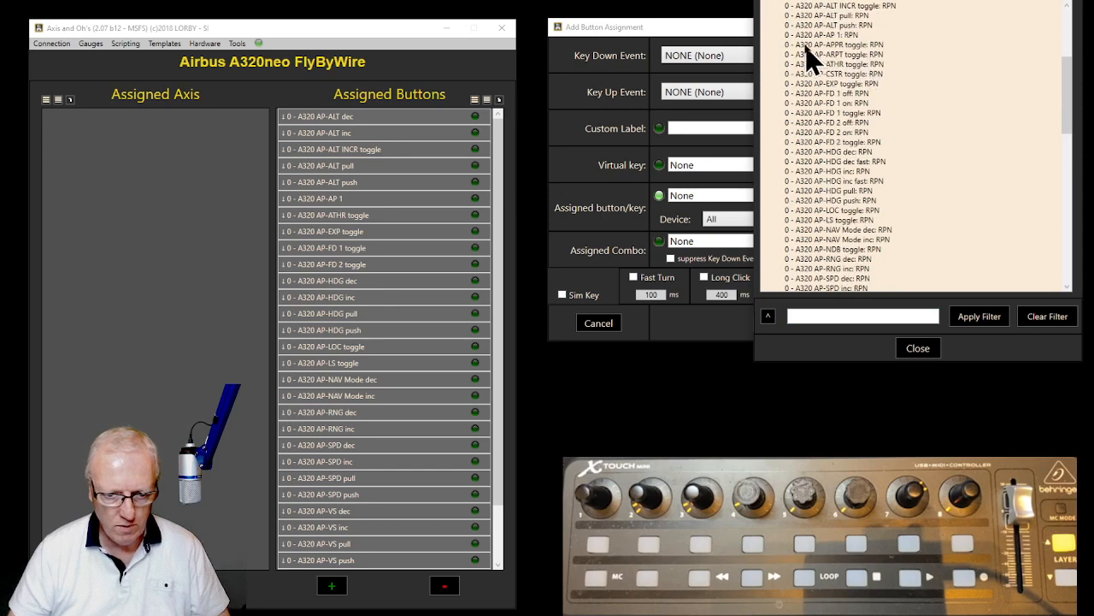
double_click(813, 46)
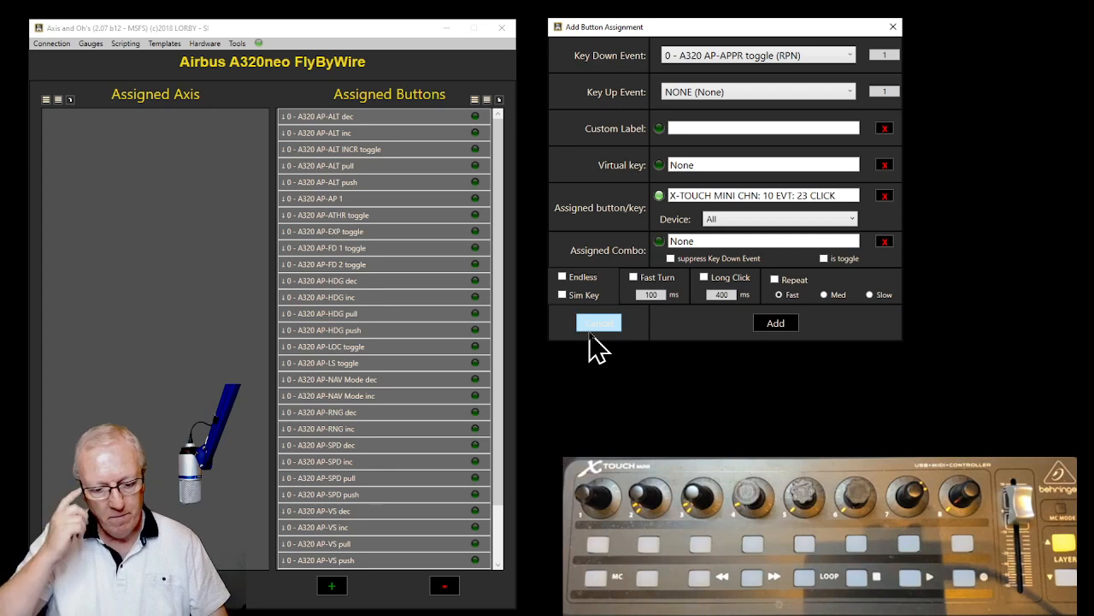
left_click(775, 323)
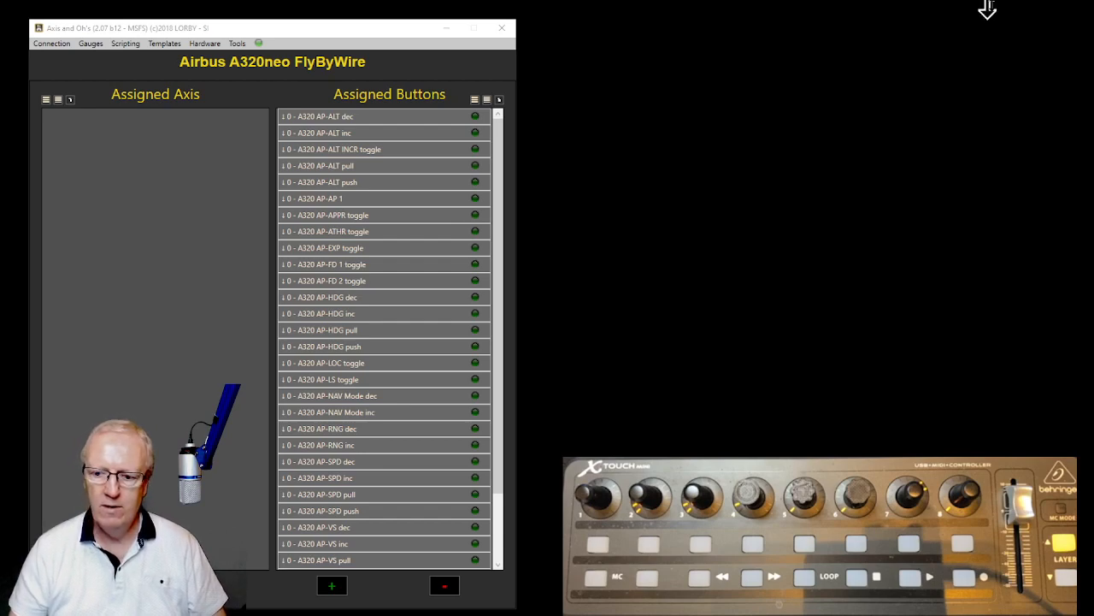
- Bring the flight simulator's A320neo cockpit on screen and switch on external power (EXT PWR) on the overhead panel
left_click_drag(1093, 1, 570, 0)
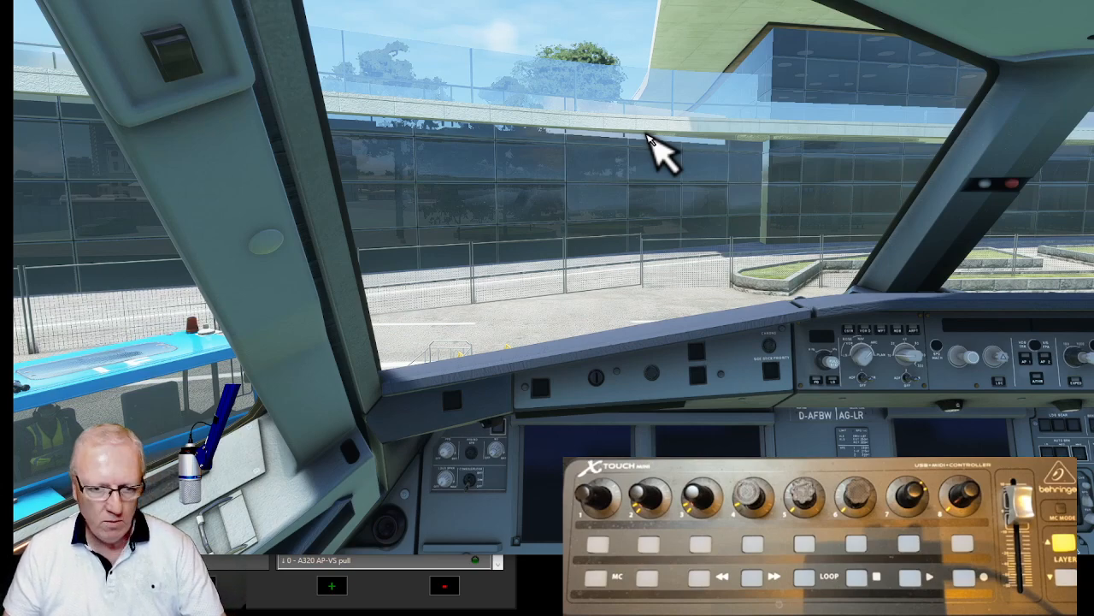
key("ctrl+5")
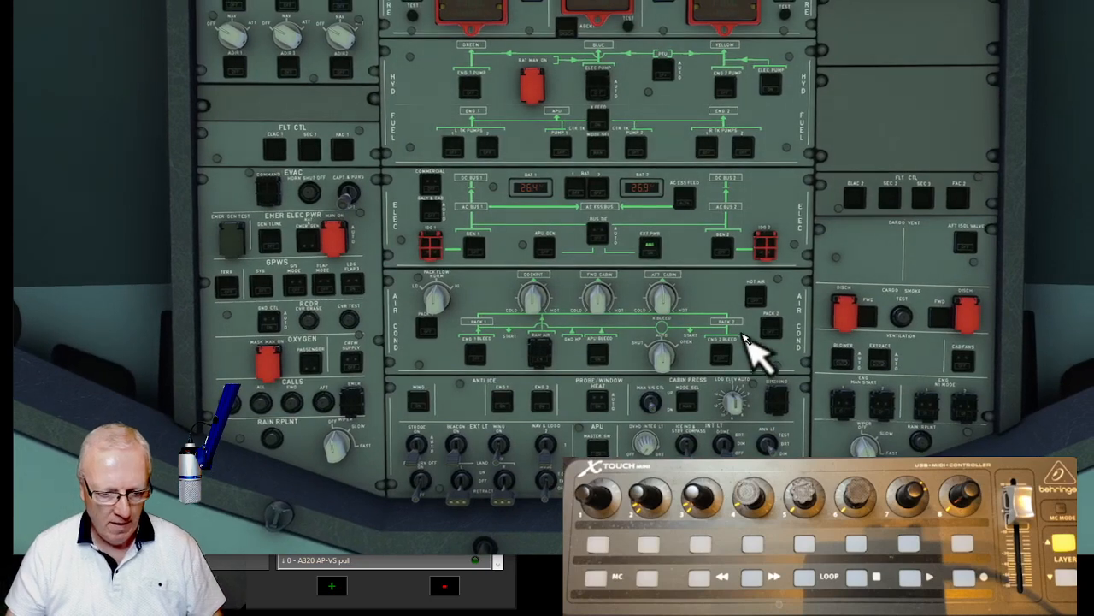
left_click(653, 249)
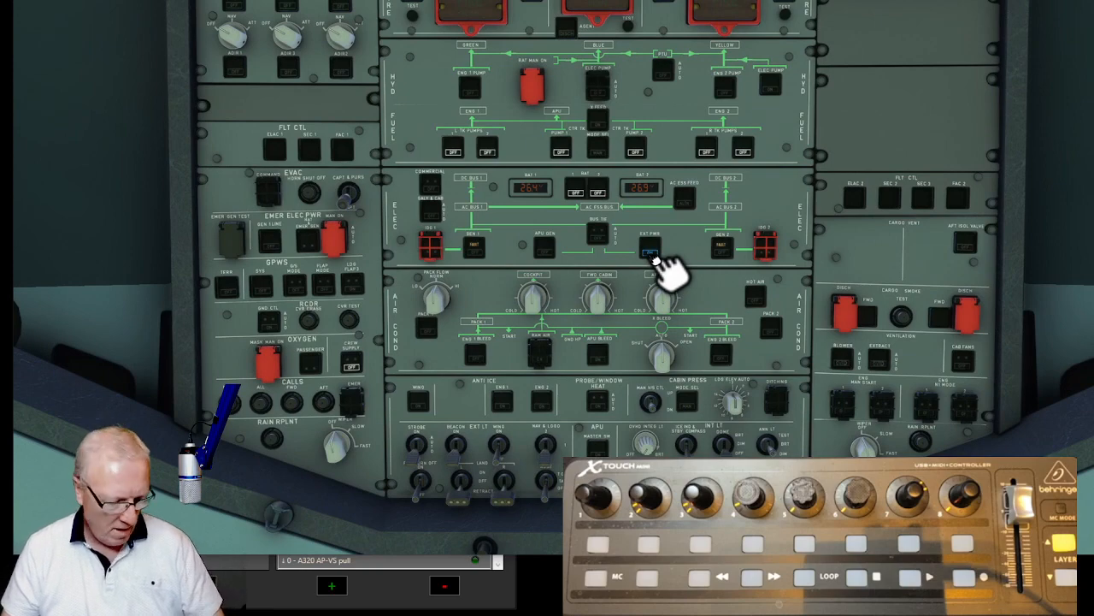
- Switch the A320neo cockpit view from the overhead panel to the autopilot panel on the glareshield
key("ctrl+1")
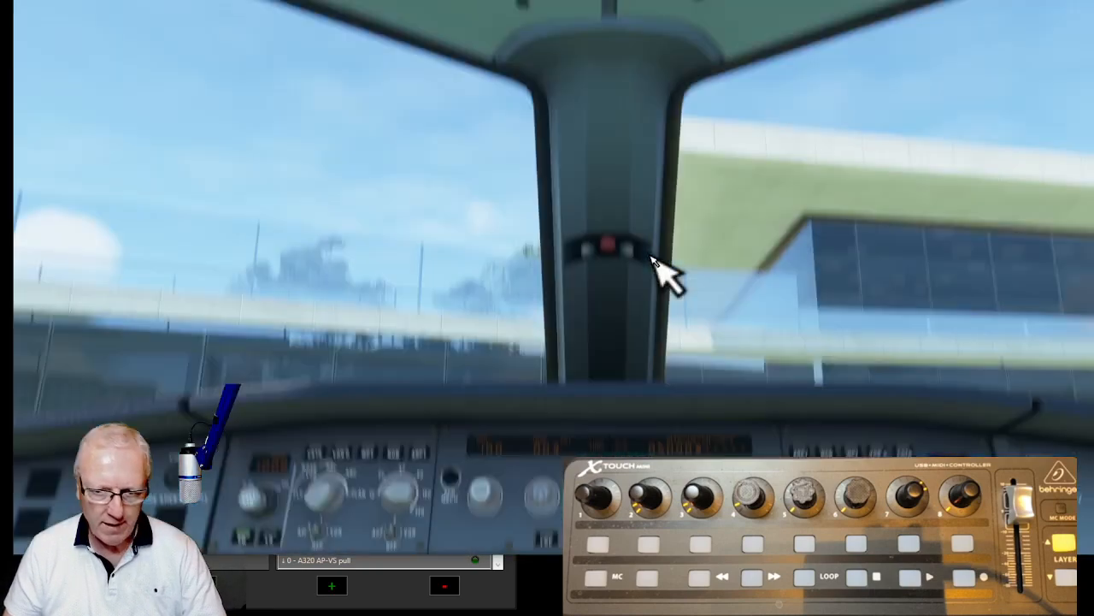
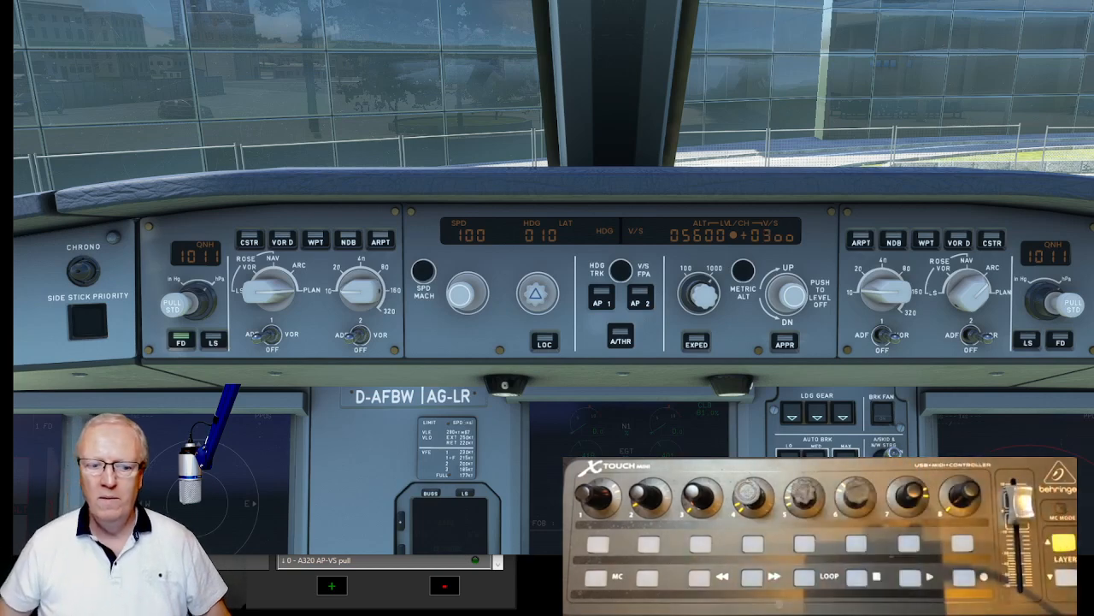
- Return to Axis and Ohs and save the current A320neo FlyByWire setup as a new template named A320FCU
mouse_move(667, 7)
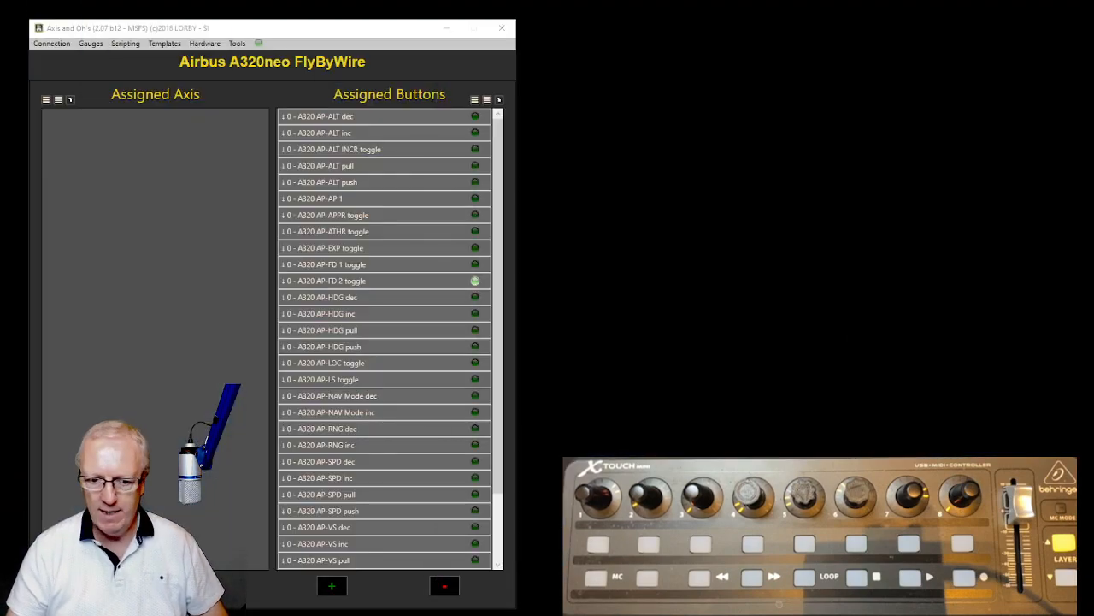
left_click_drag(350, 26, 394, 19)
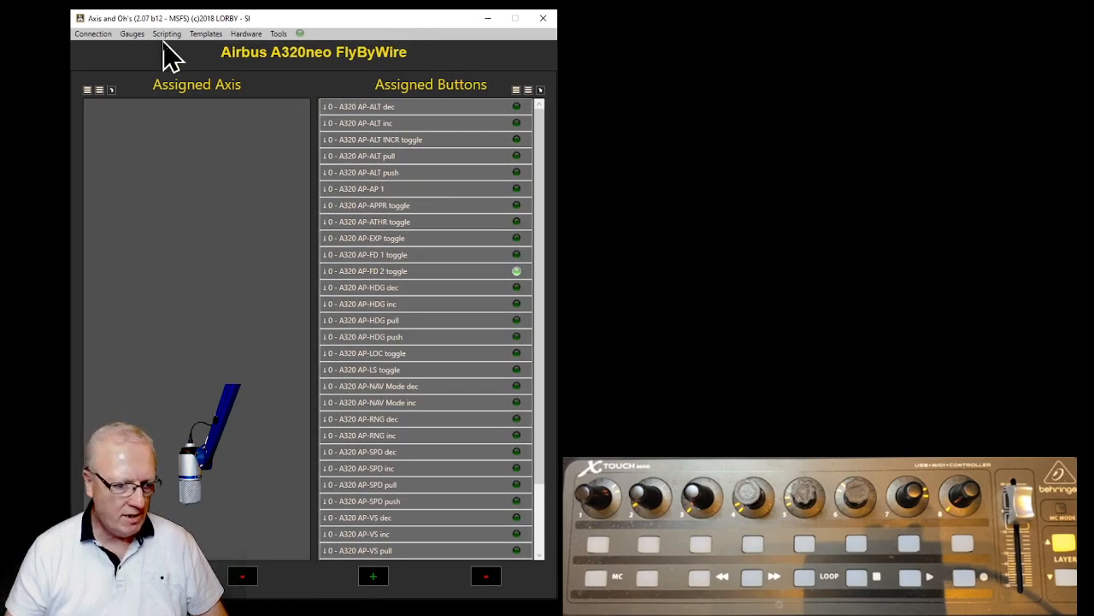
left_click(206, 36)
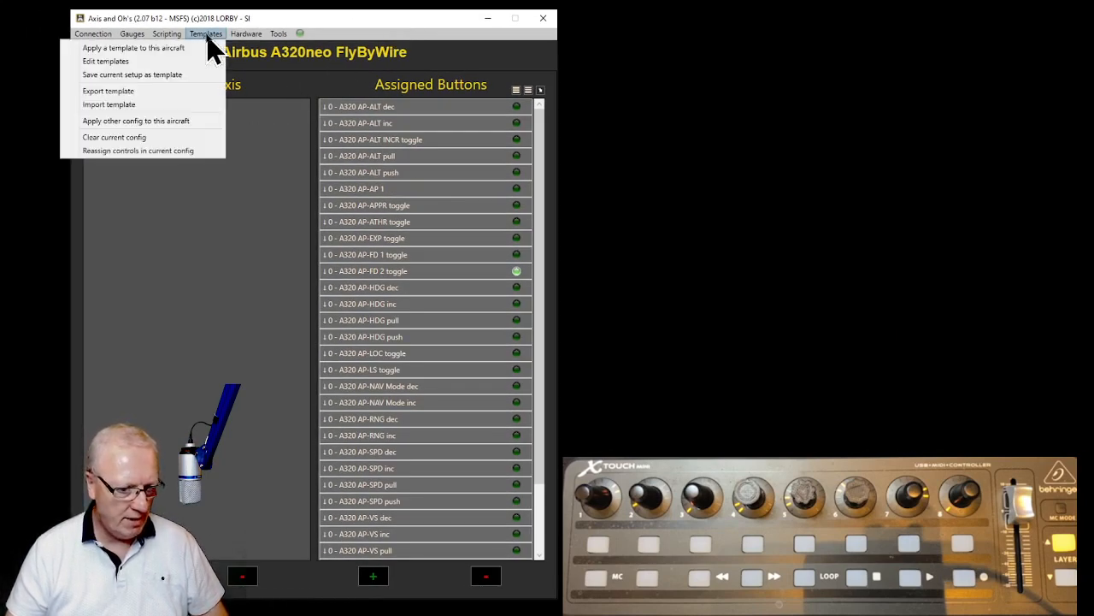
left_click(170, 76)
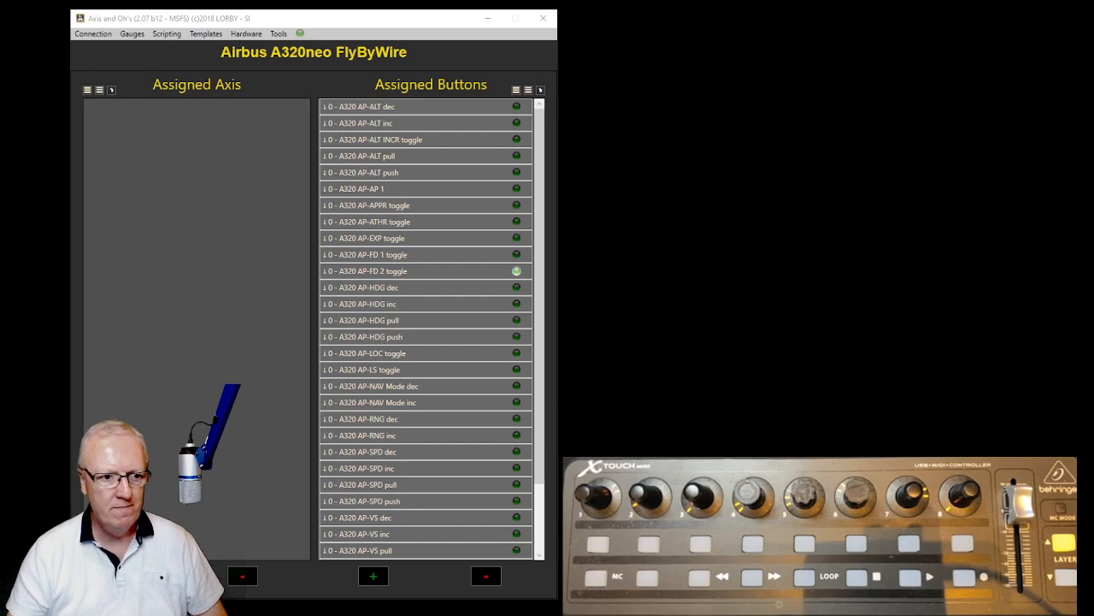
left_click_drag(745, 75, 731, 89)
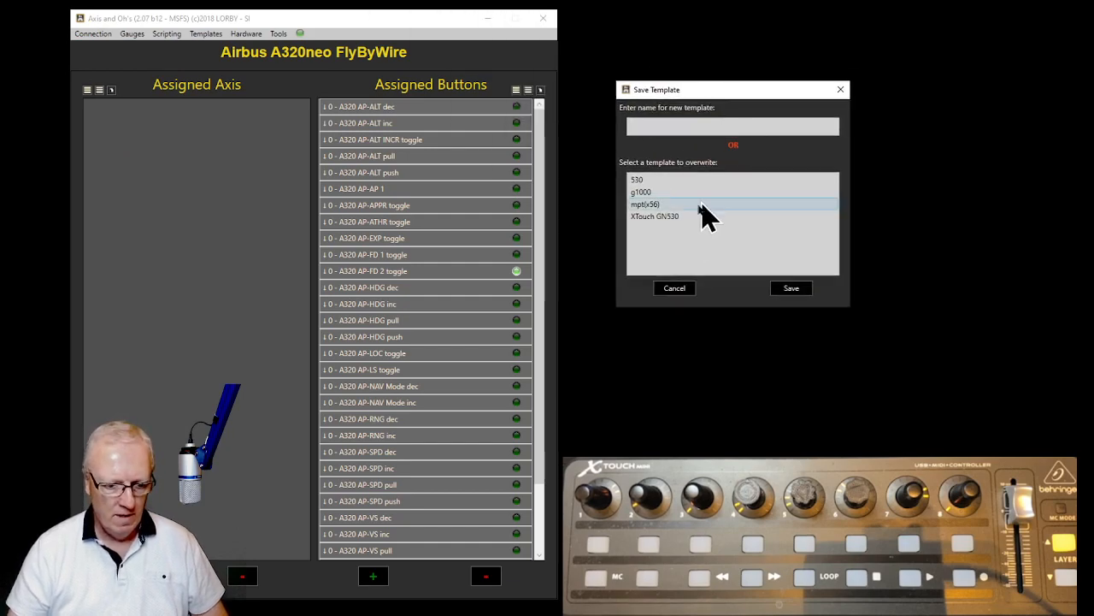
left_click(669, 130)
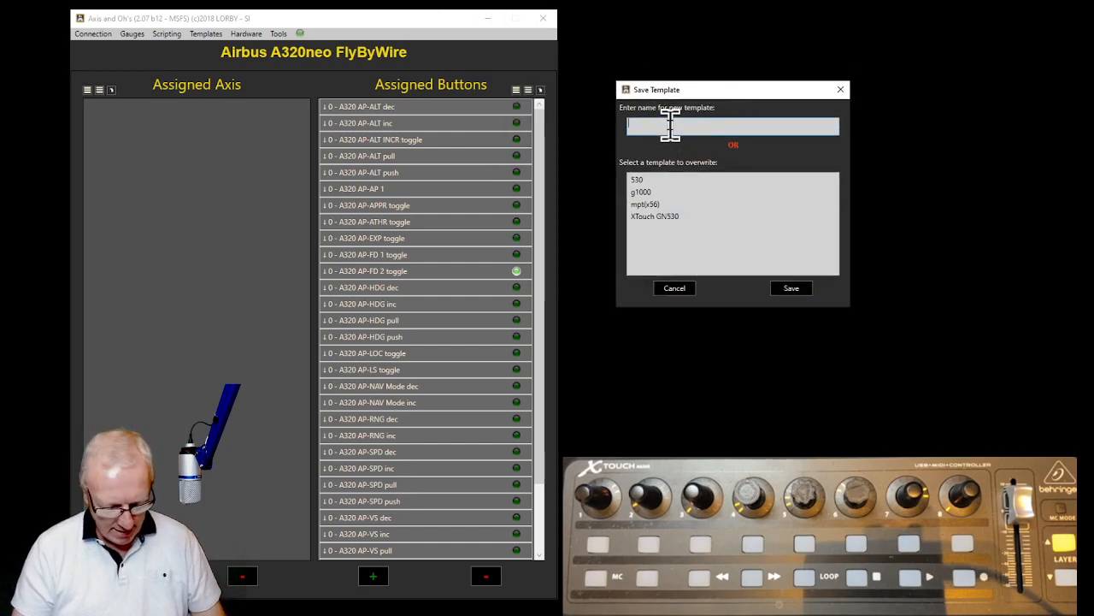
type("A320")
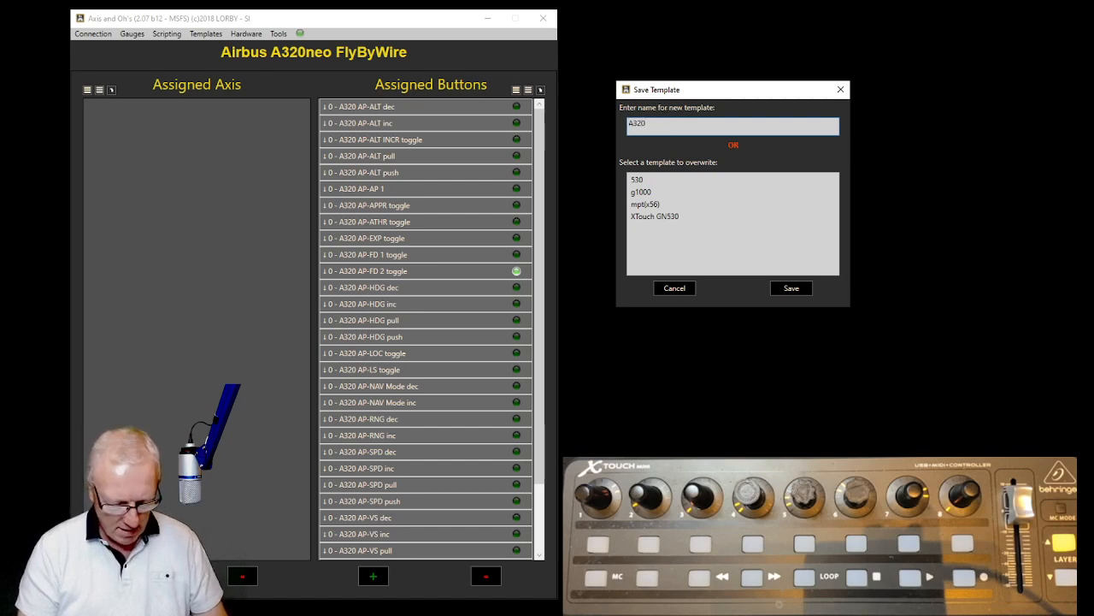
type("FCU")
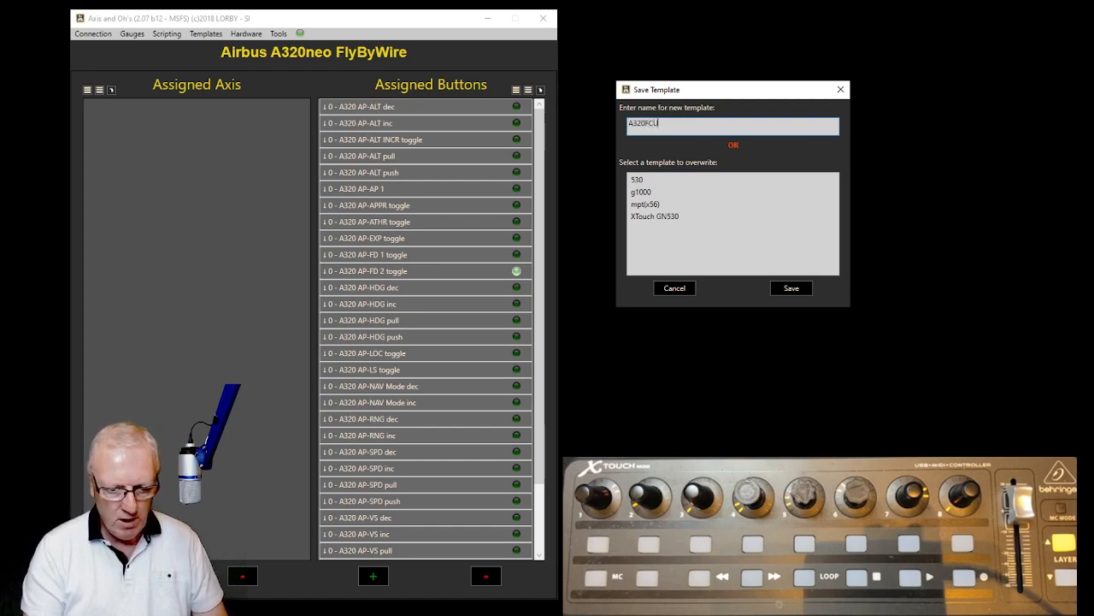
left_click(795, 291)
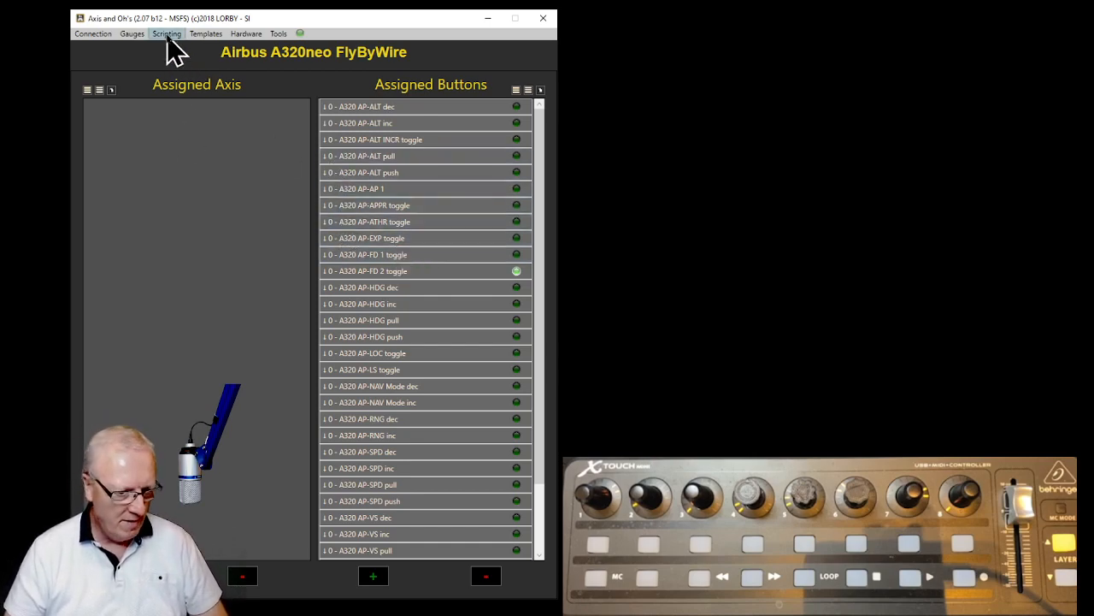
left_click(210, 36)
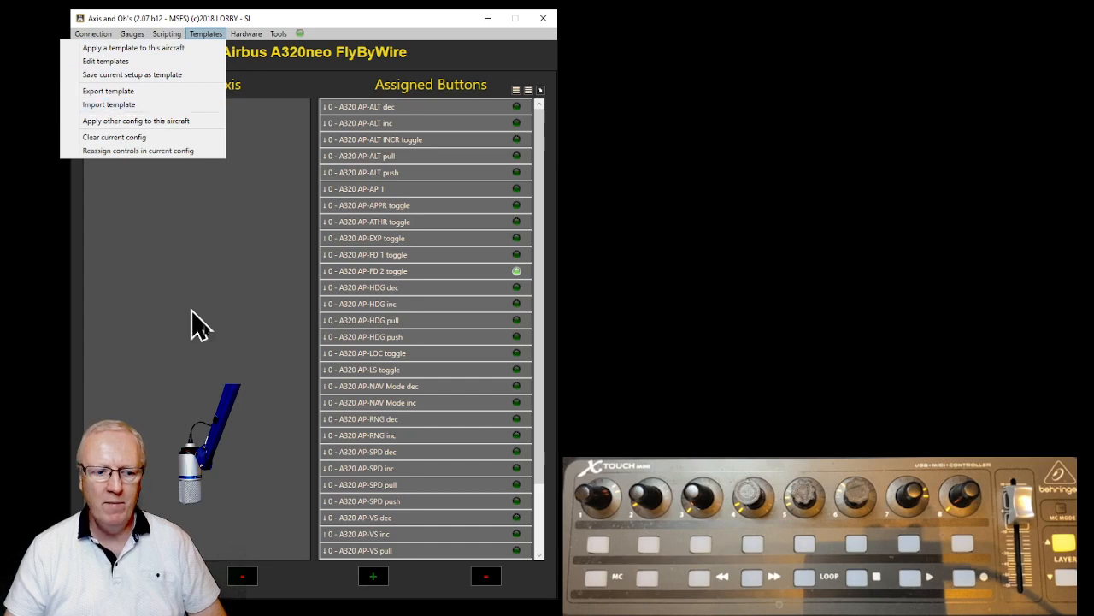
left_click(425, 29)
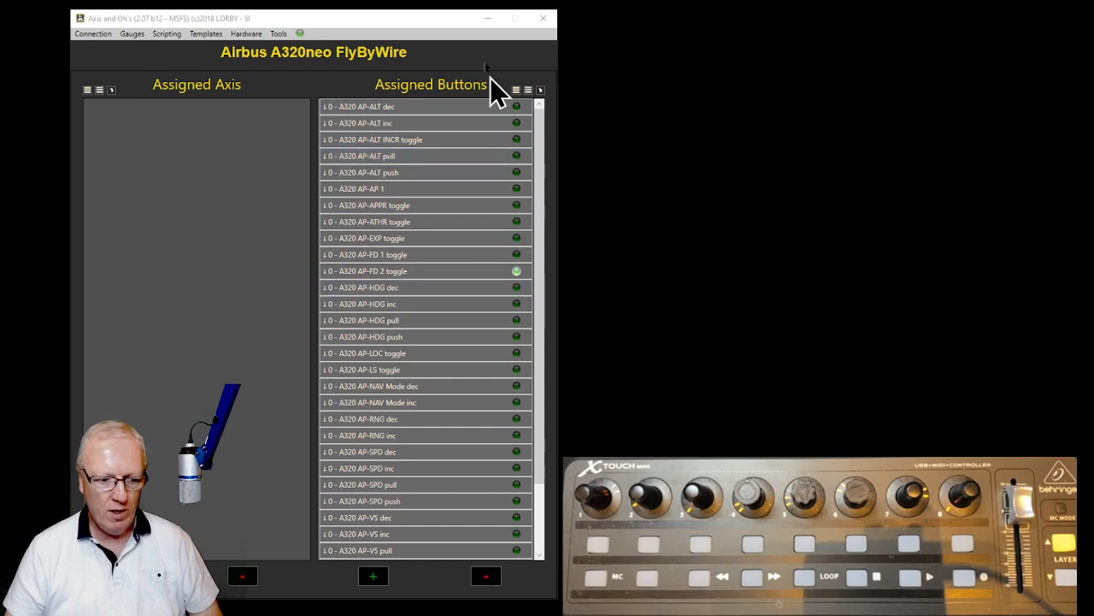
left_click(208, 38)
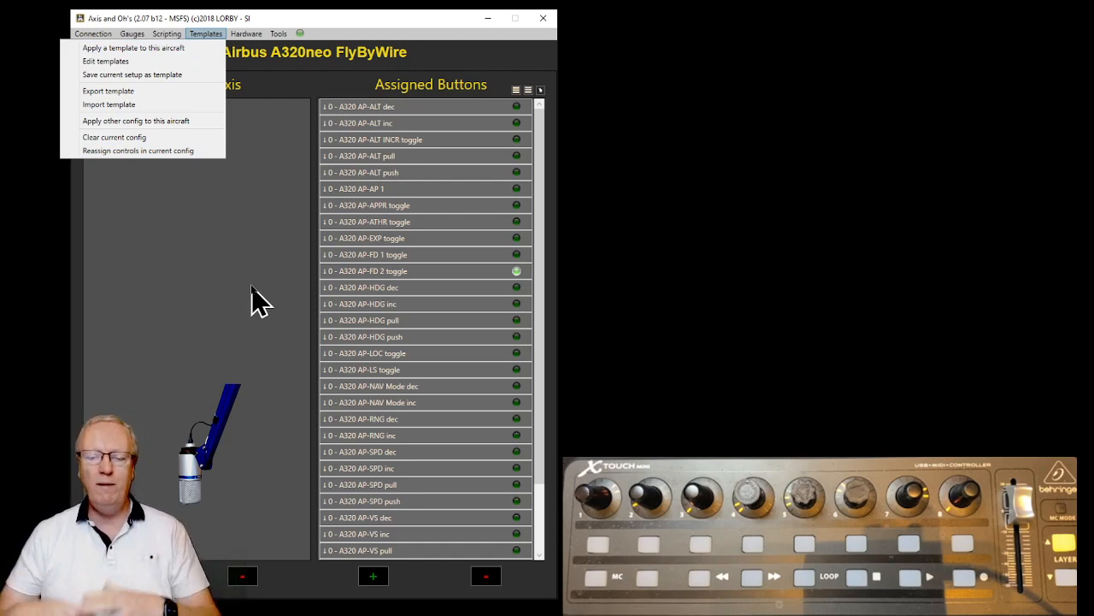
left_click(217, 326)
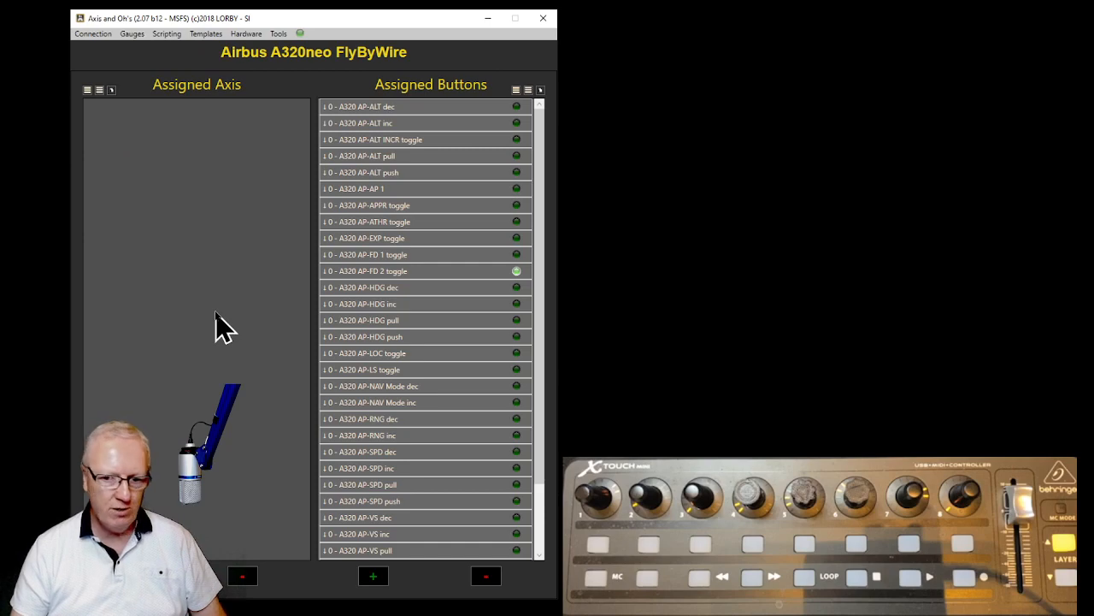